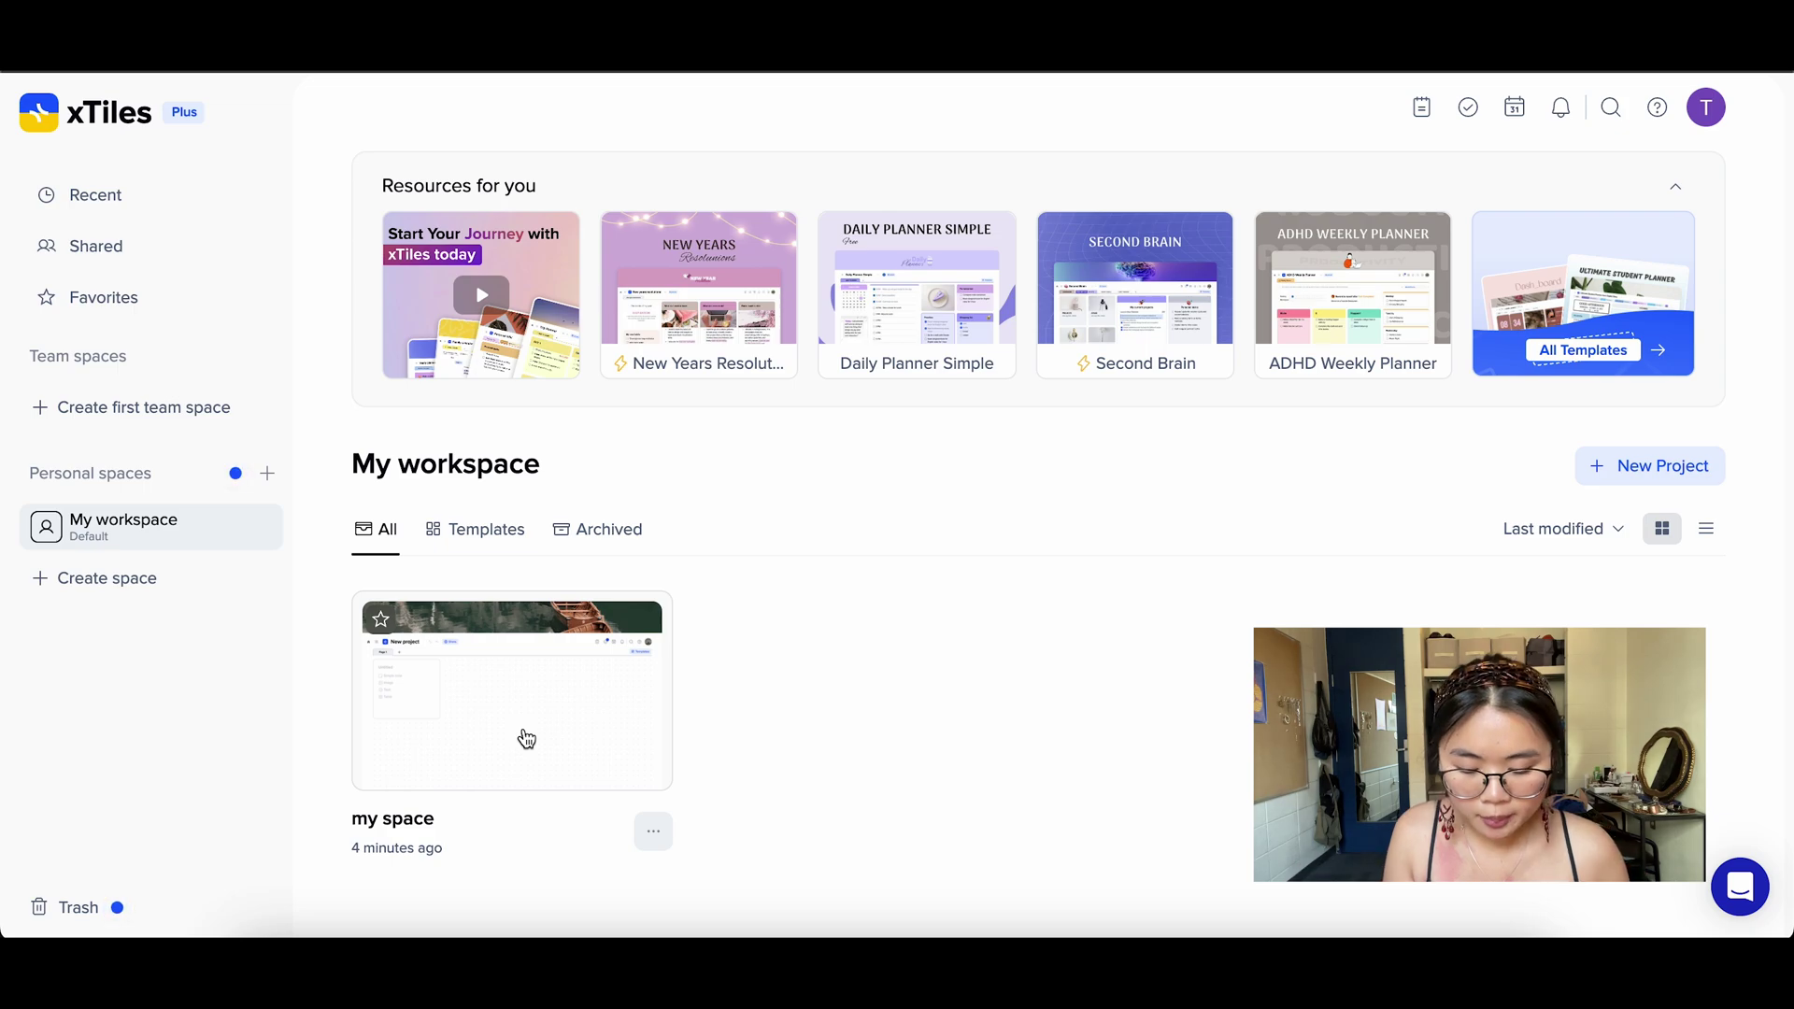
Step: Open the my space project and switch to its Today page
{"action": "left_click", "coordinate": [524, 737]}
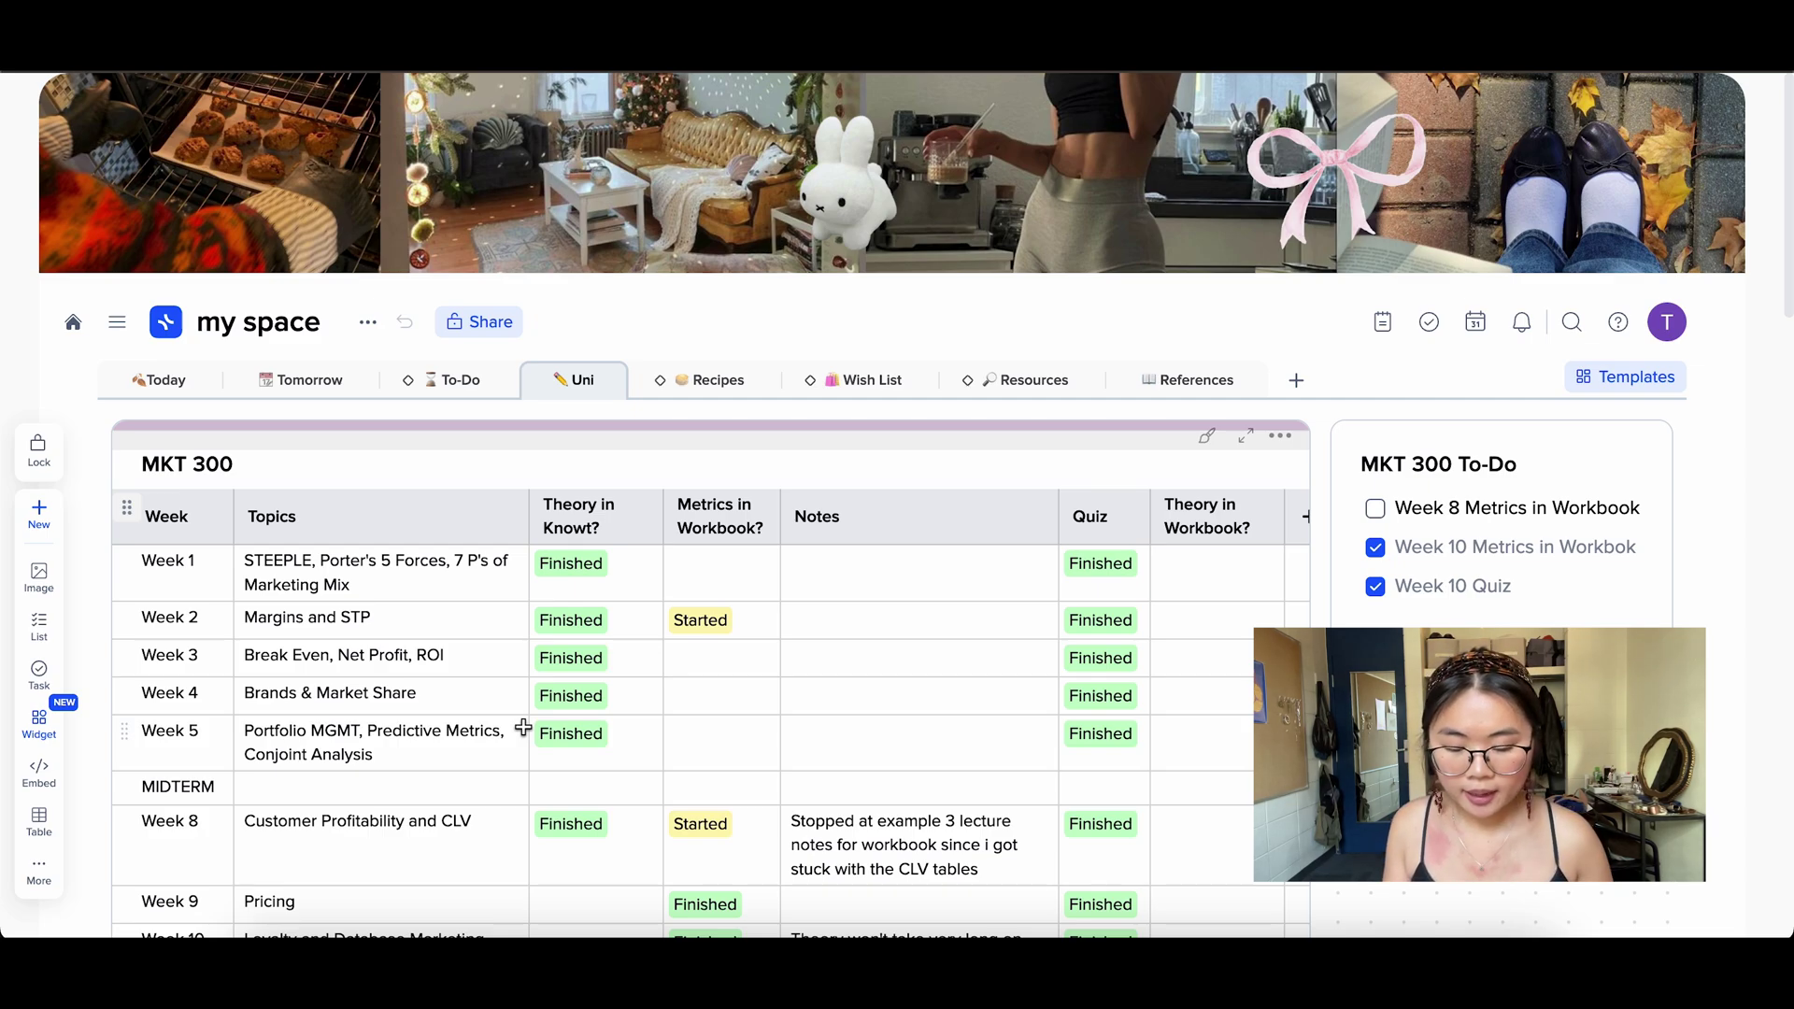
{"action": "left_click", "coordinate": [164, 390]}
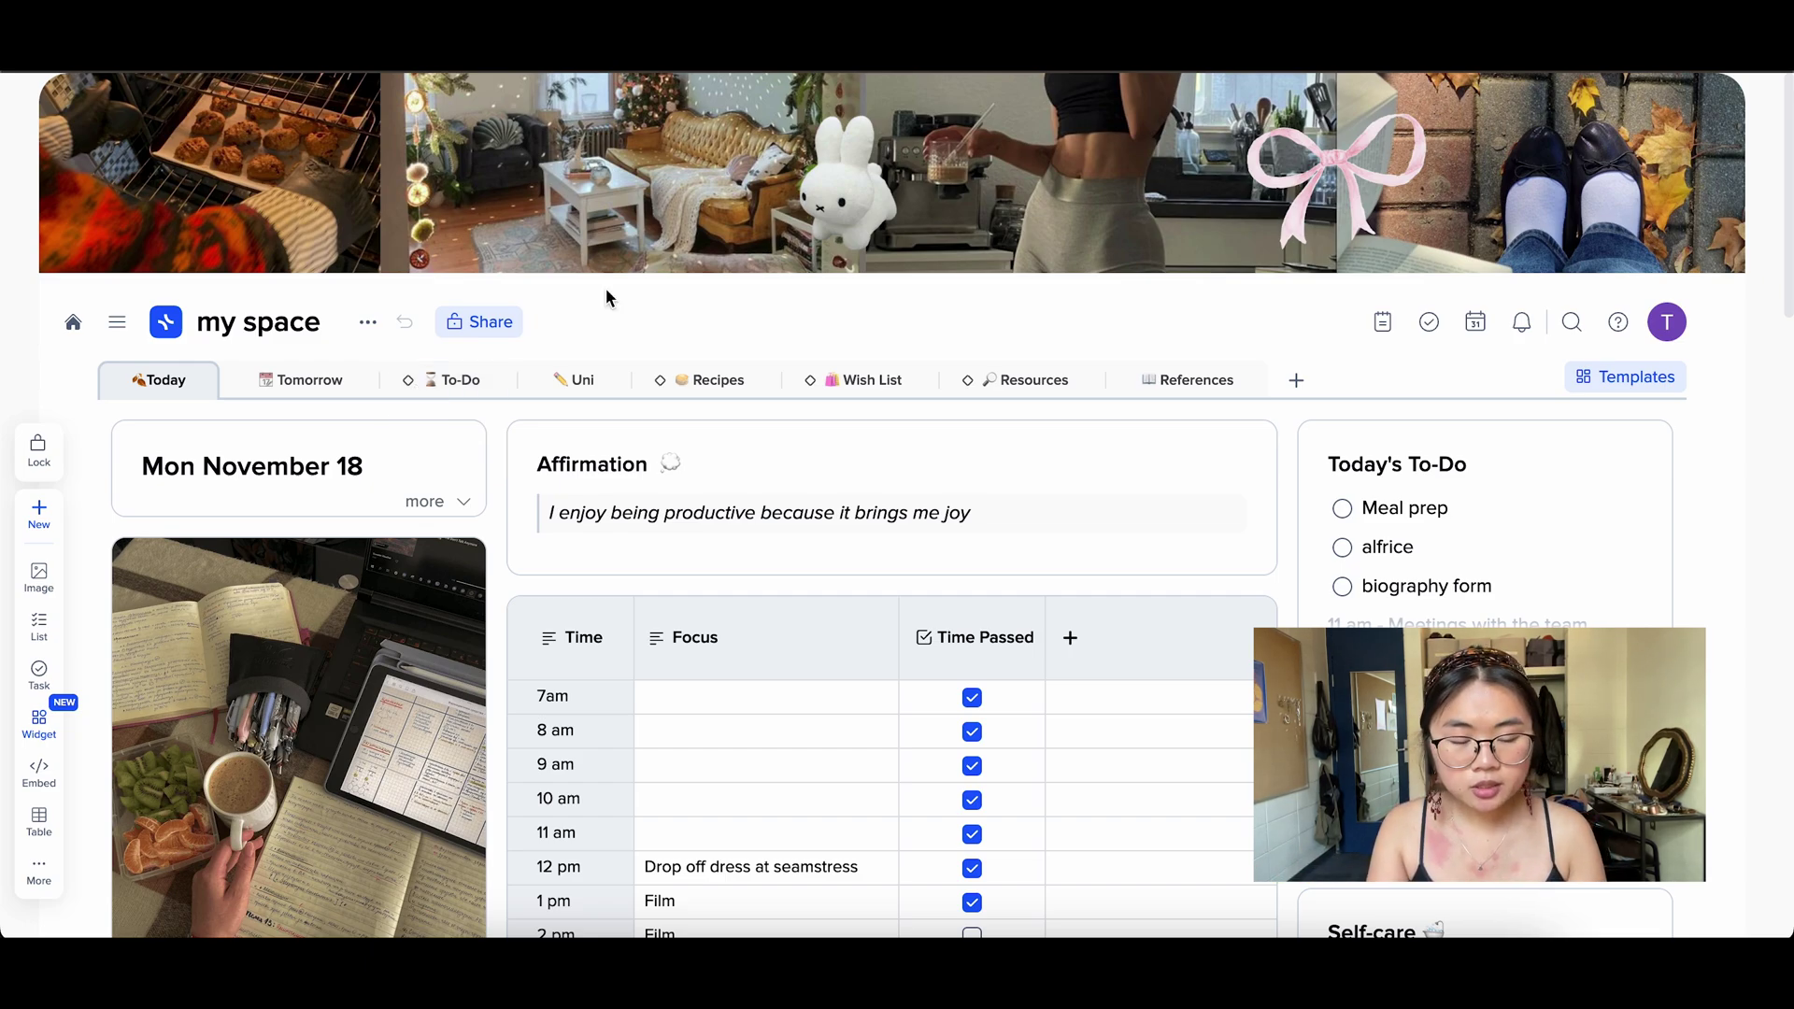
Step: Add a blank creative page to the project, keeping the default page name
{"action": "left_click", "coordinate": [1297, 381]}
{"action": "mouse_move", "coordinate": [1343, 425]}
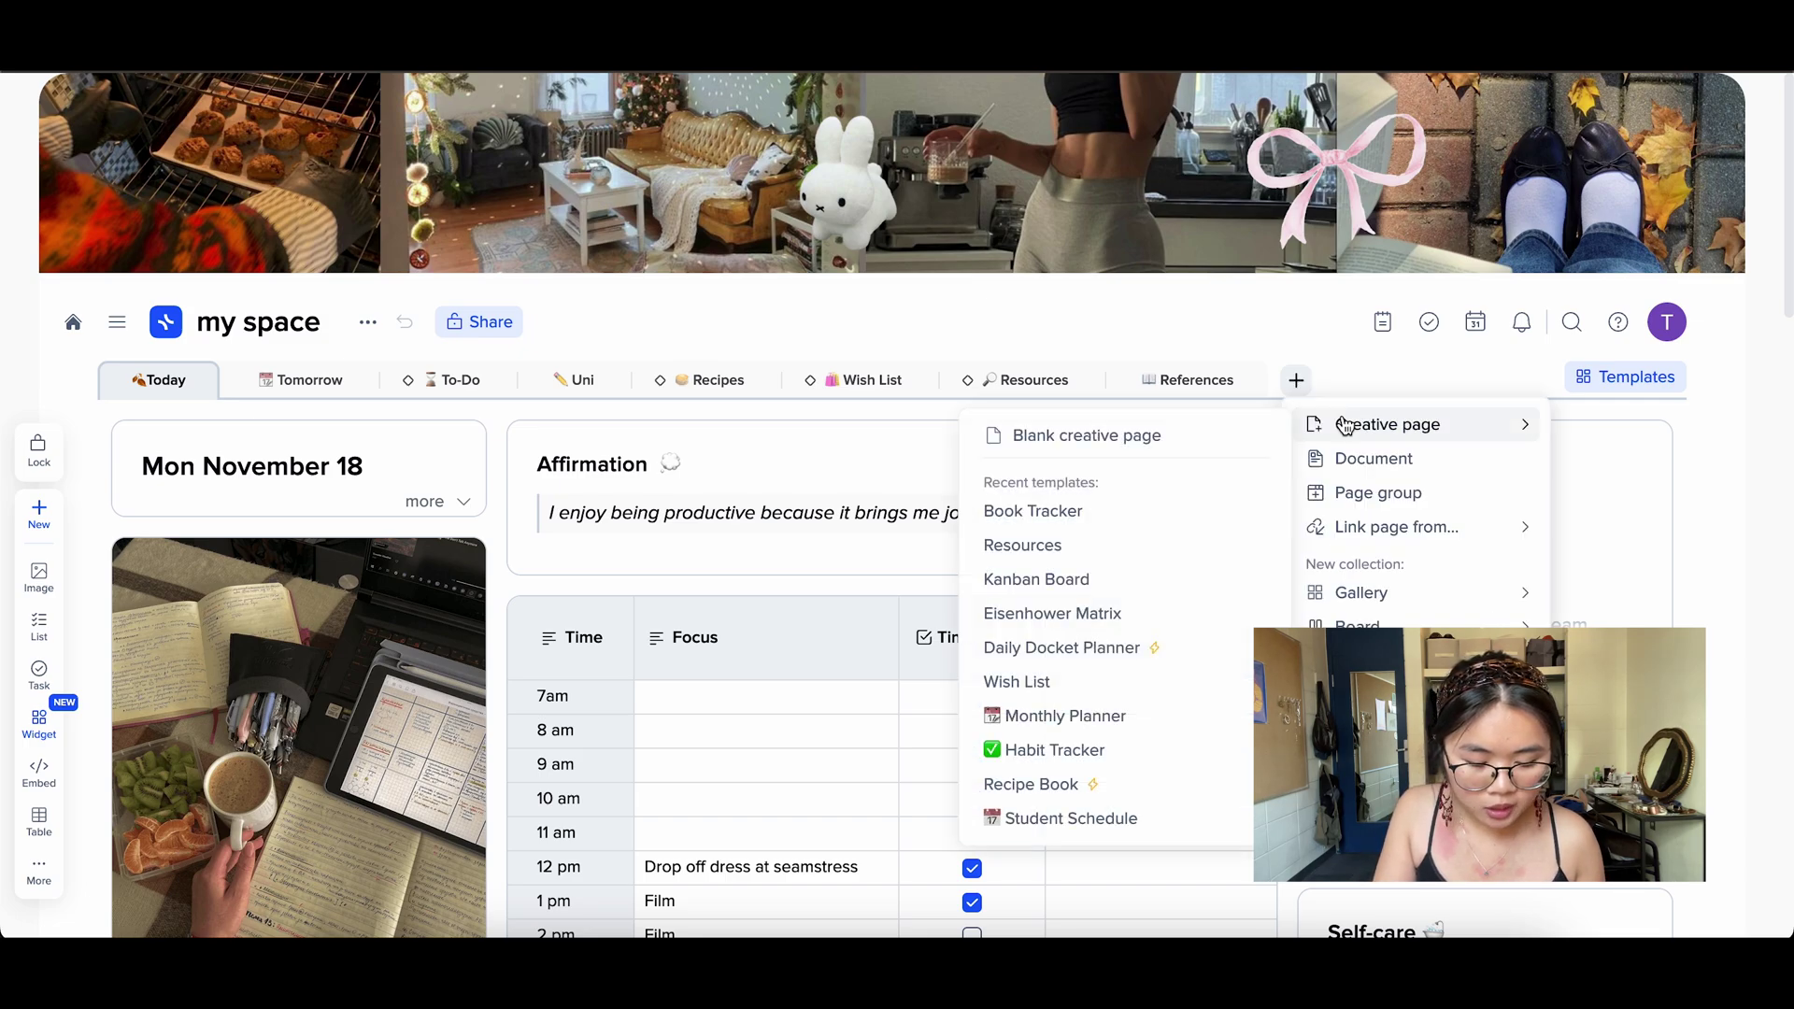
{"action": "left_click", "coordinate": [1181, 443]}
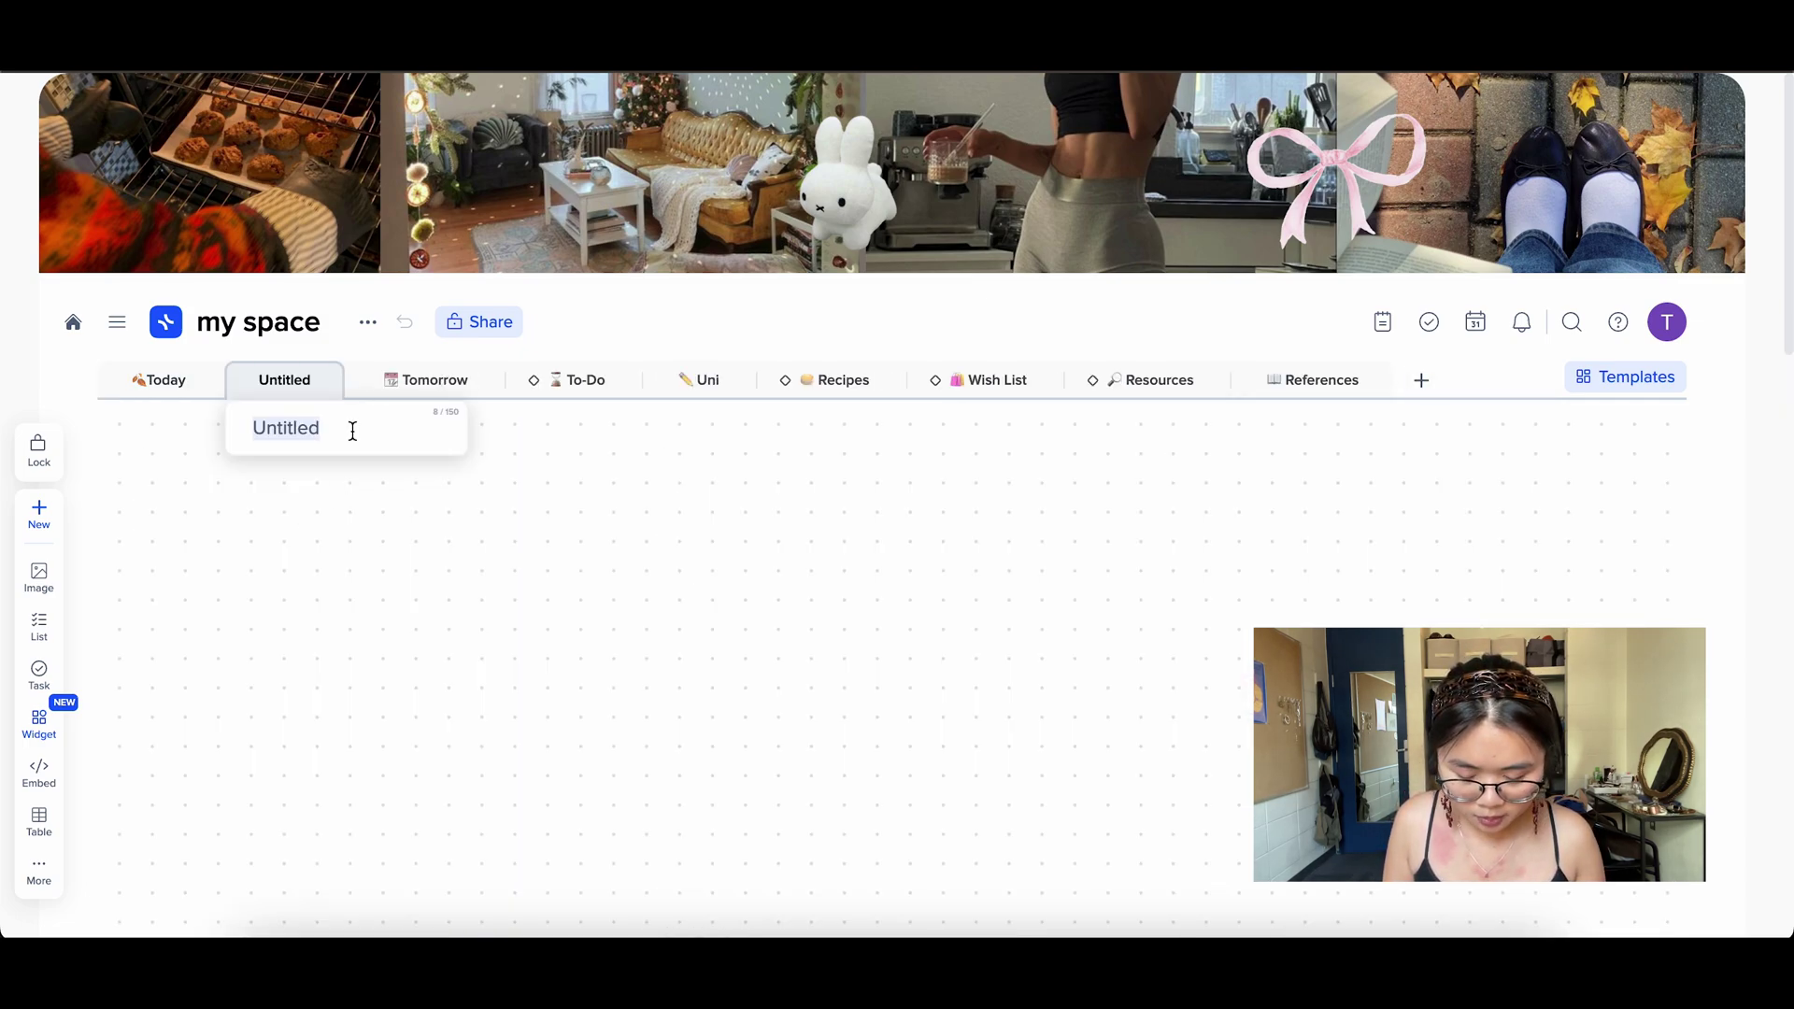
{"action": "left_click", "coordinate": [313, 552]}
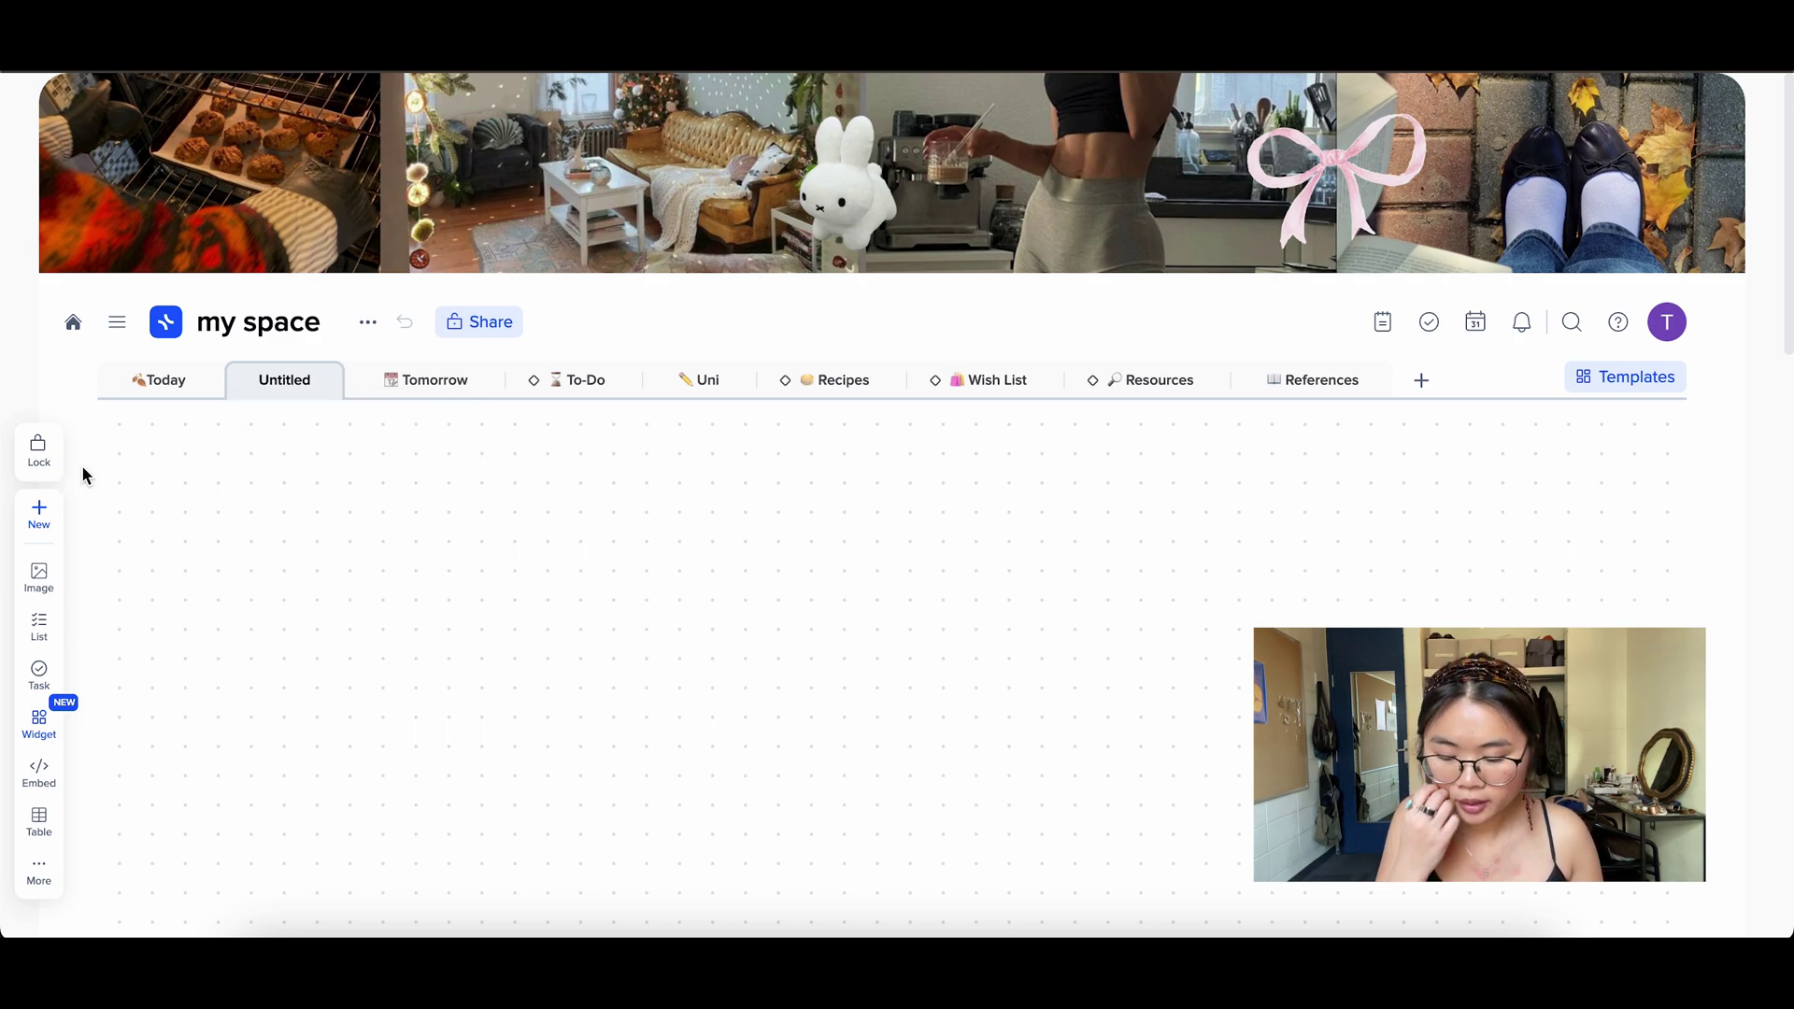
Step: Add a new tile to the blank page and draw three more tiles of different sizes beside it
{"action": "left_click", "coordinate": [39, 514]}
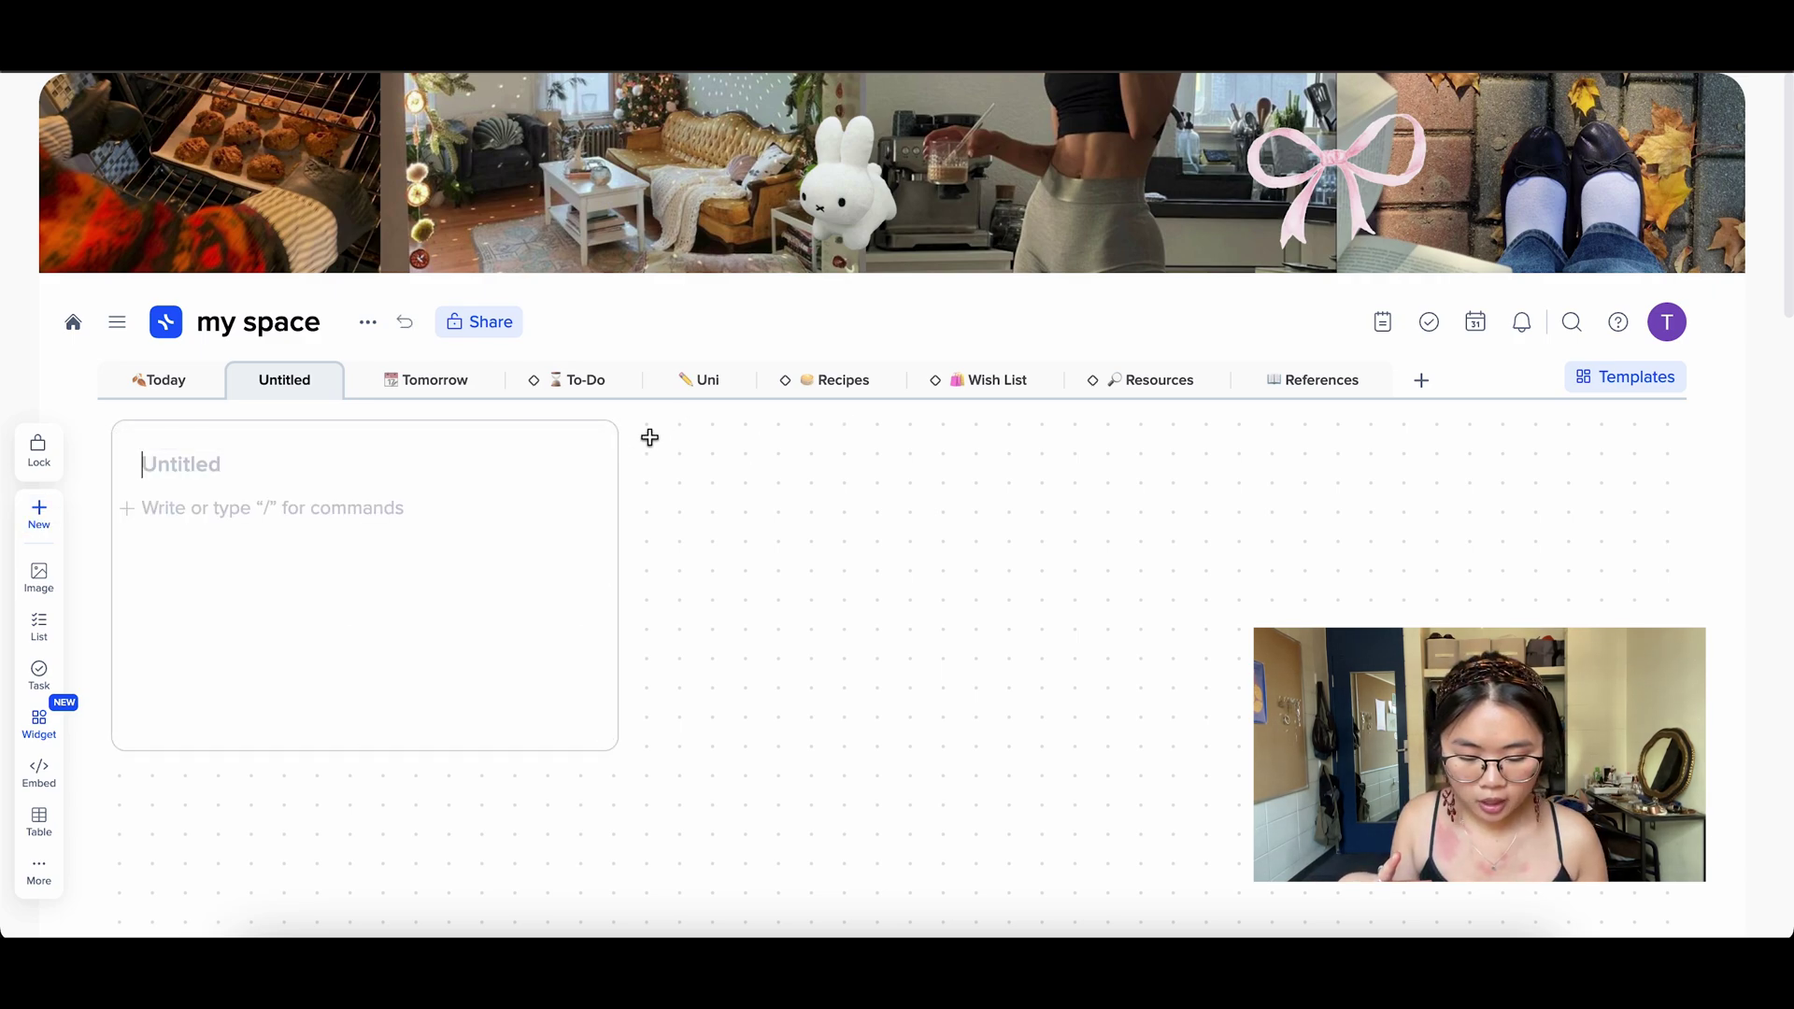
{"action": "left_click_drag", "start_coordinate": [641, 422], "coordinate": [1146, 929]}
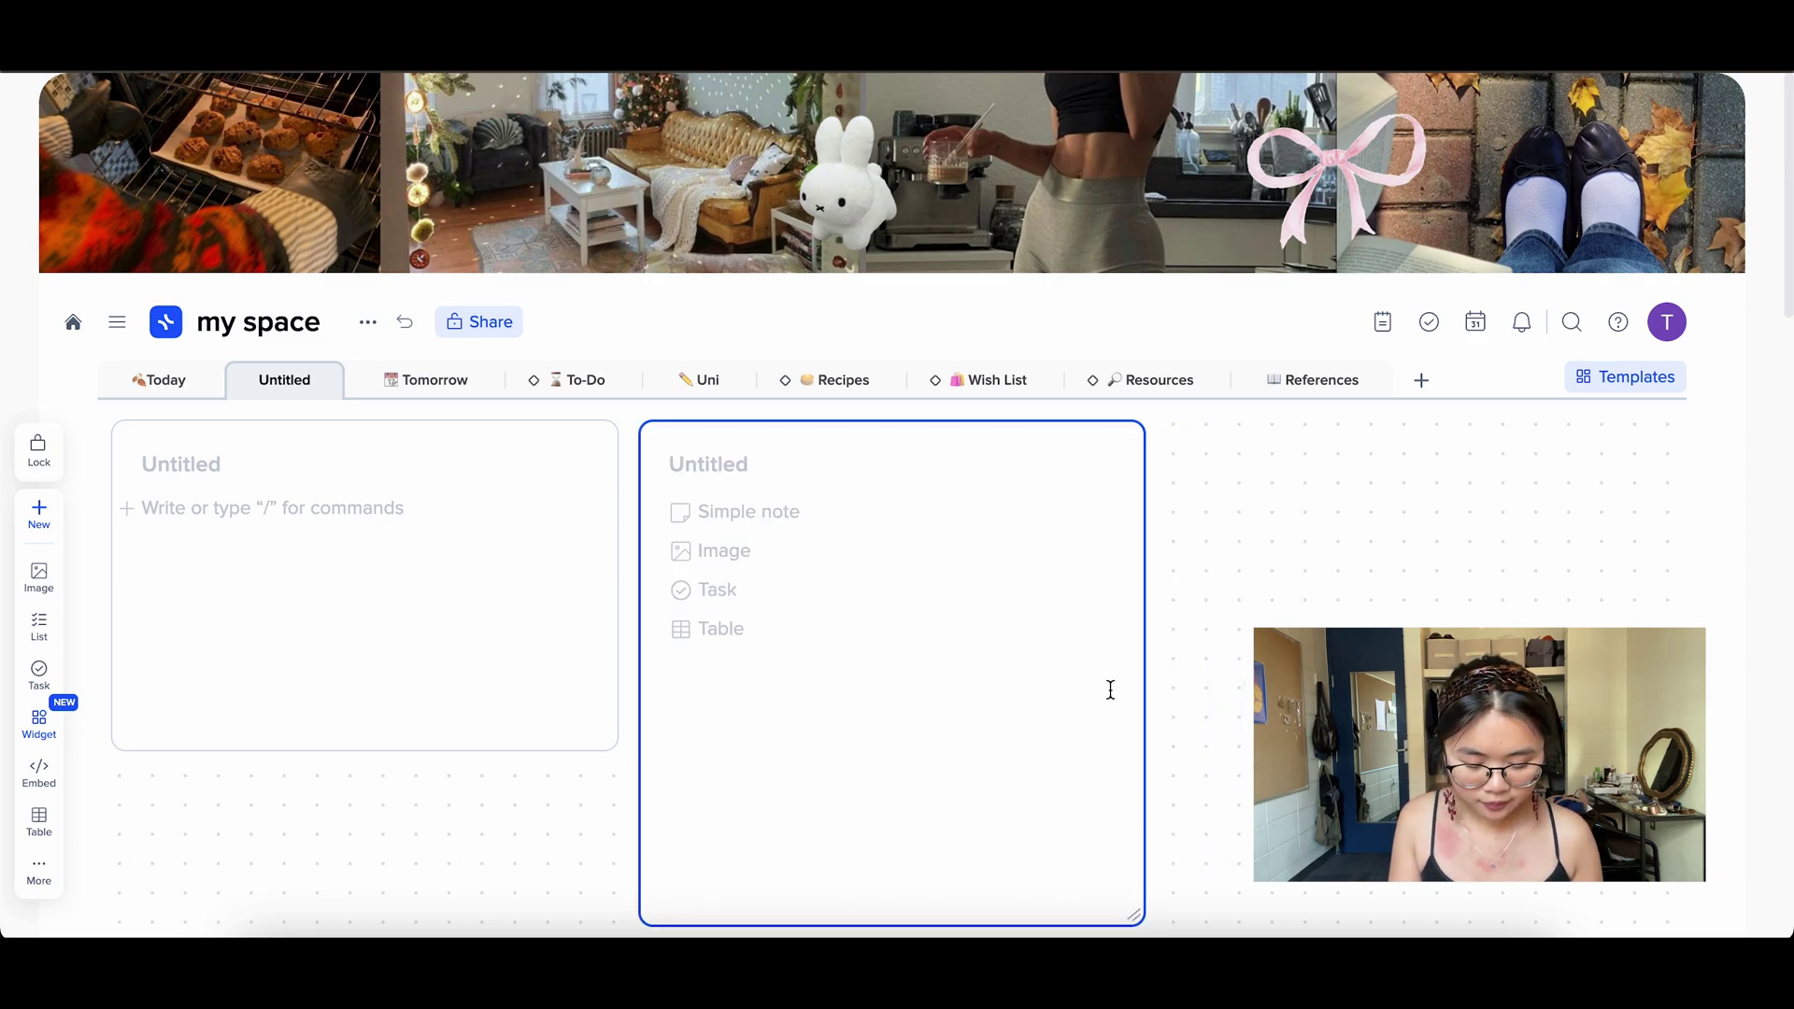
{"action": "scroll", "coordinate": [1109, 689], "scroll_direction": "down", "scroll_amount": 2}
{"action": "left_click_drag", "start_coordinate": [1197, 241], "coordinate": [1696, 405]}
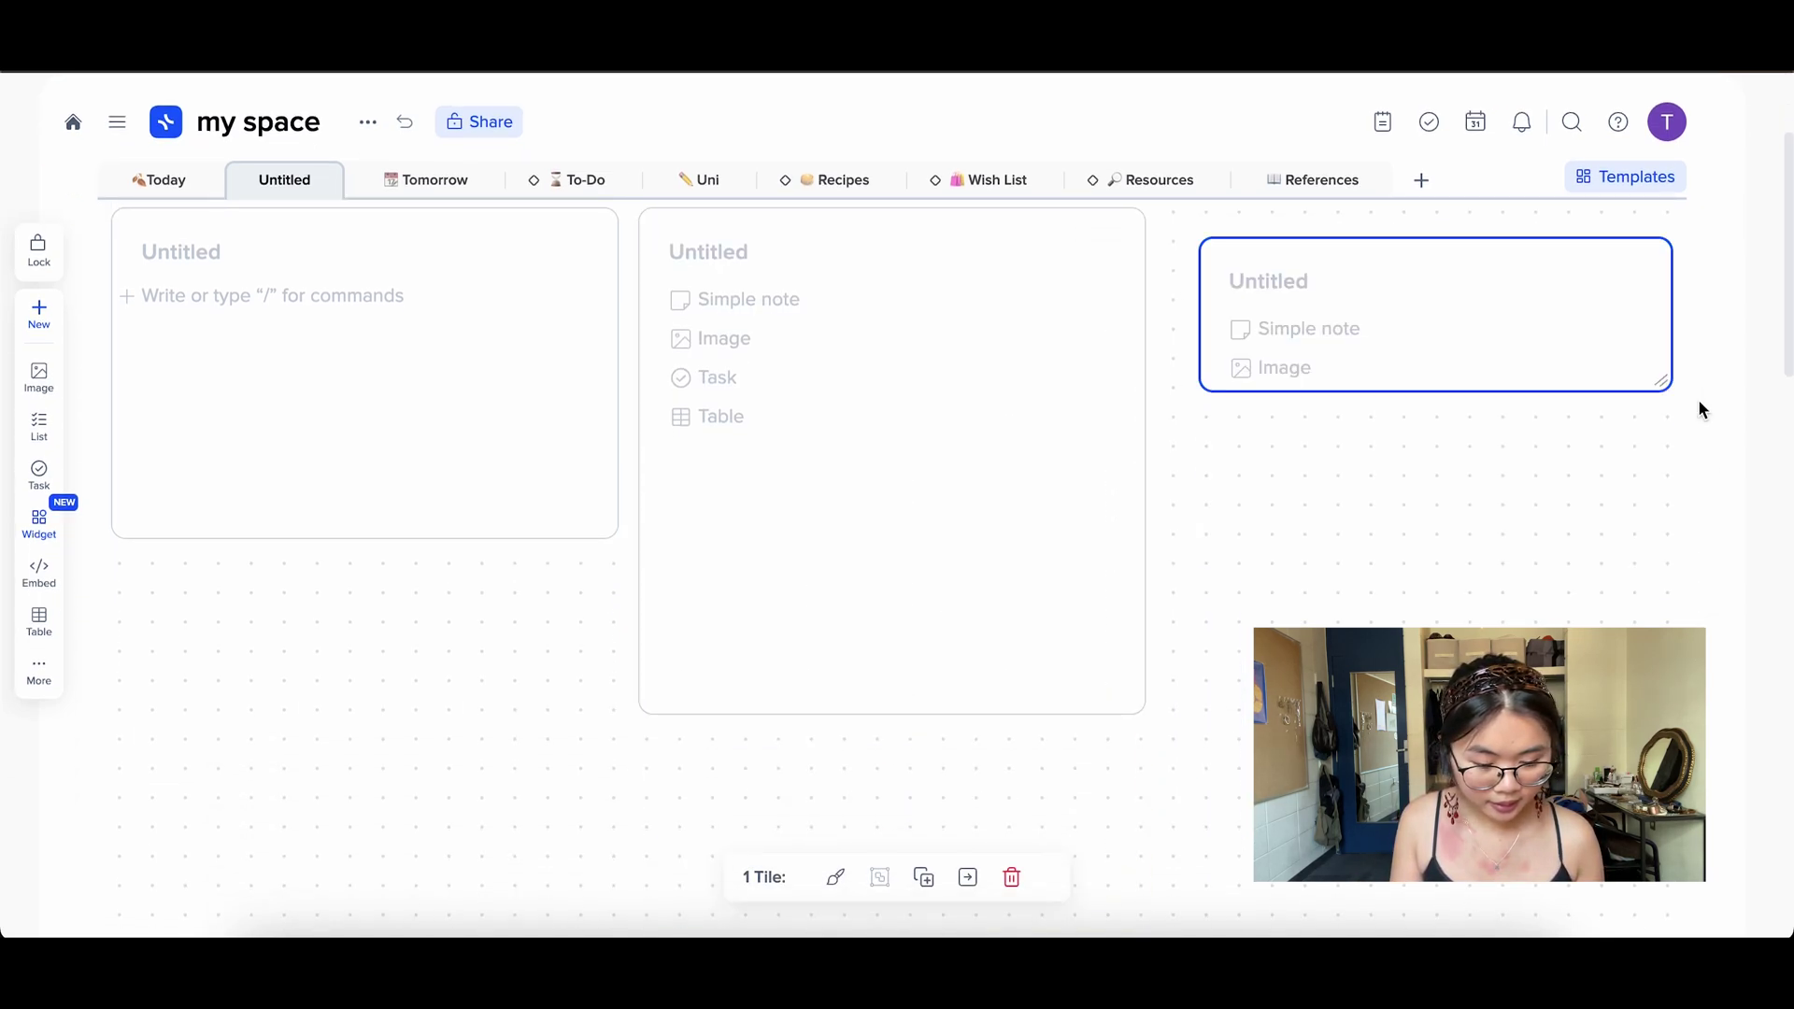
{"action": "left_click_drag", "start_coordinate": [1170, 416], "coordinate": [1406, 865]}
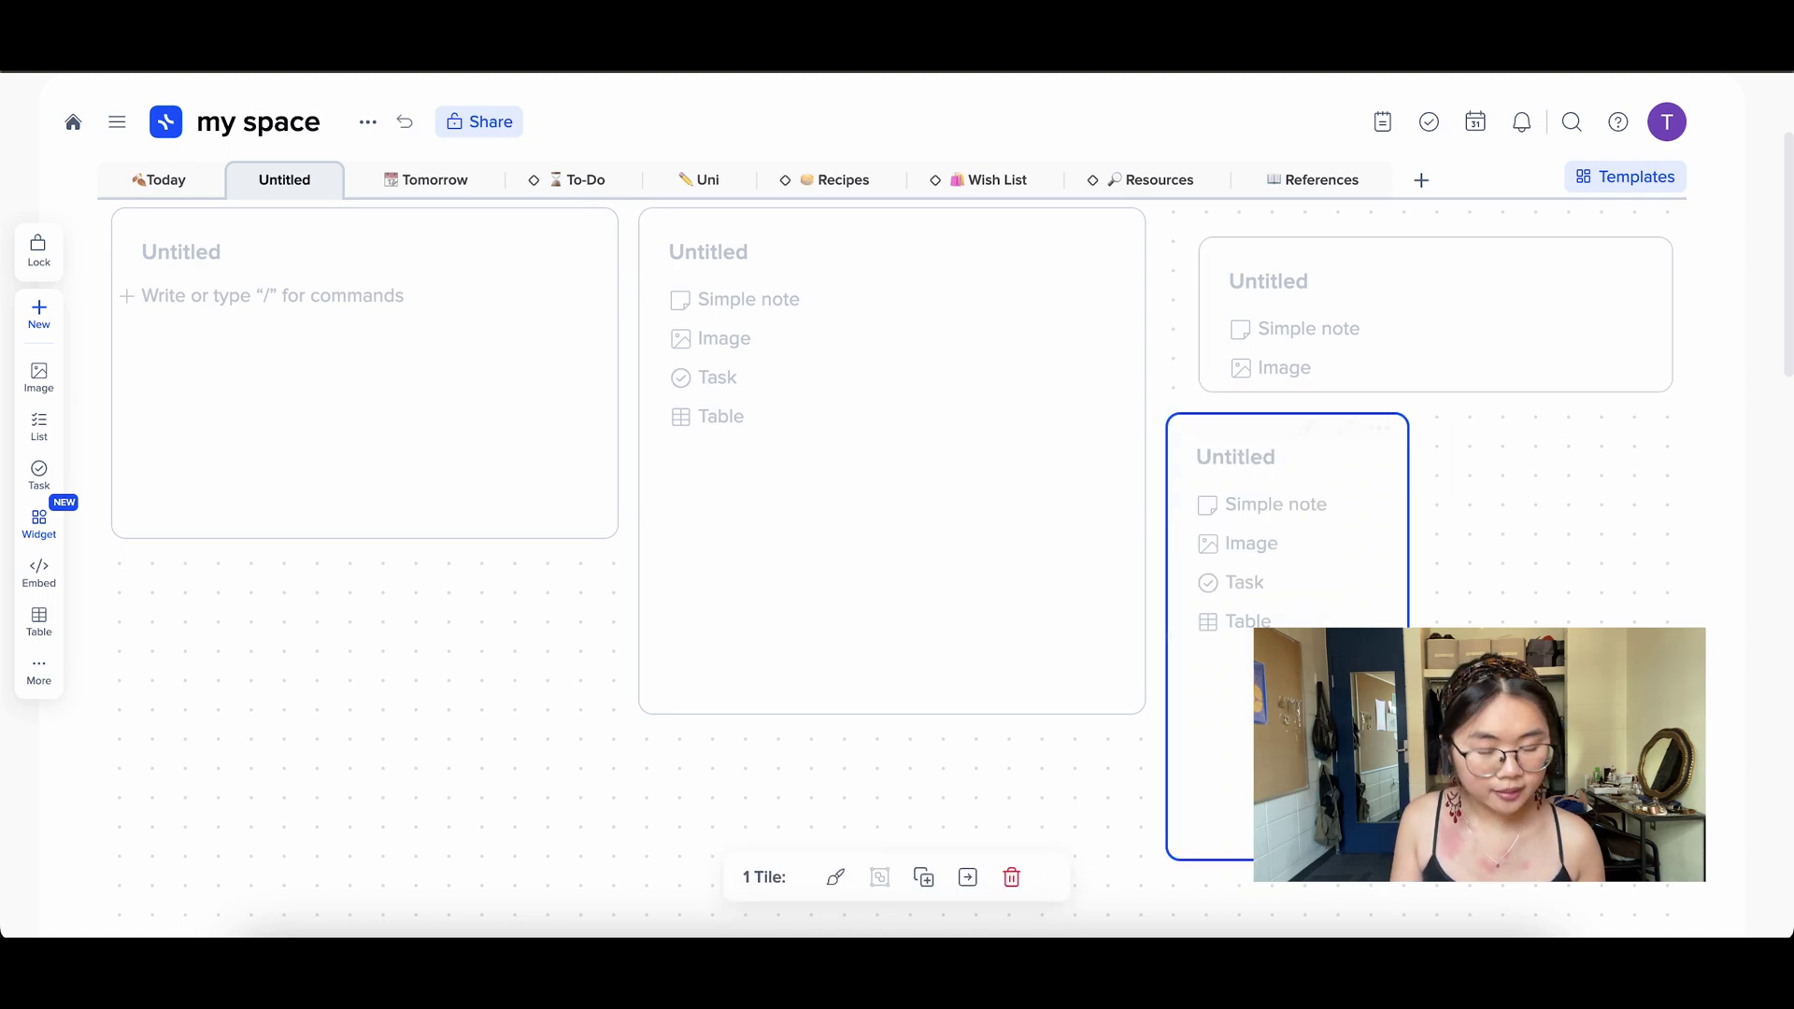
Step: Name the large middle tile "title" and start its body text
{"action": "left_click", "coordinate": [748, 259]}
{"action": "type", "text": "title"}
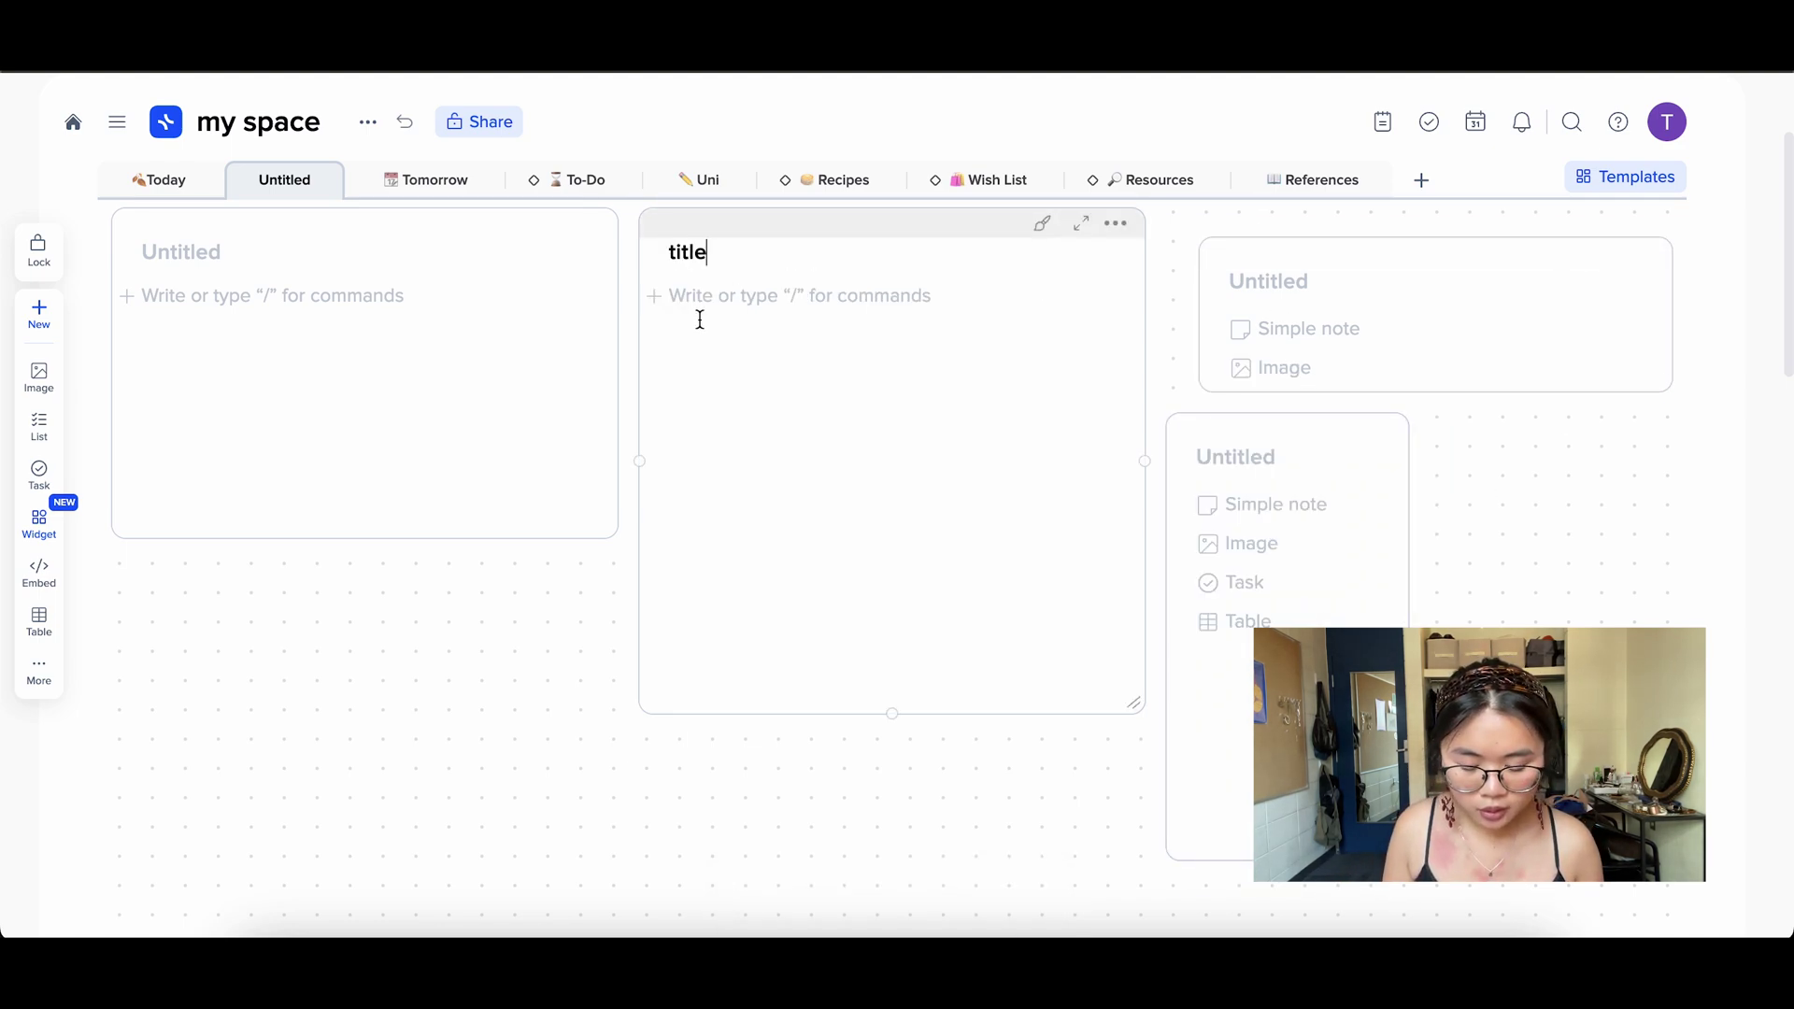
{"action": "left_click", "coordinate": [704, 307]}
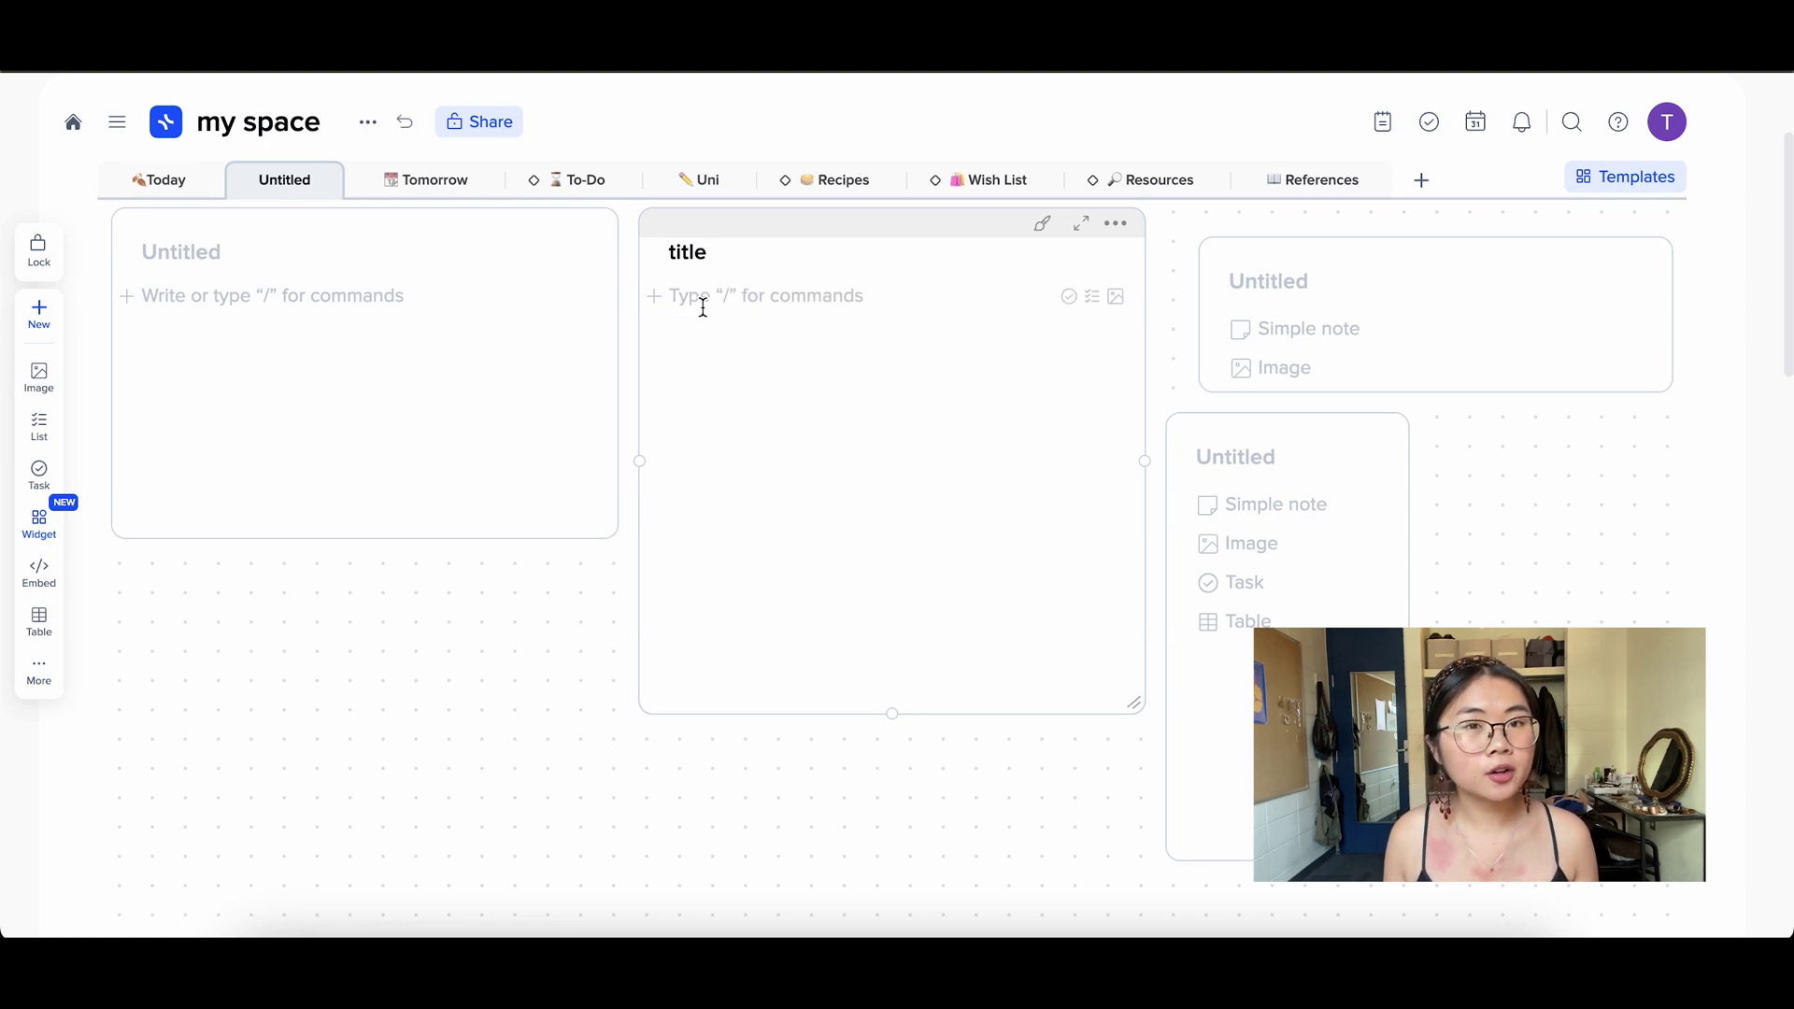
{"action": "type", "text": "chchhj"}
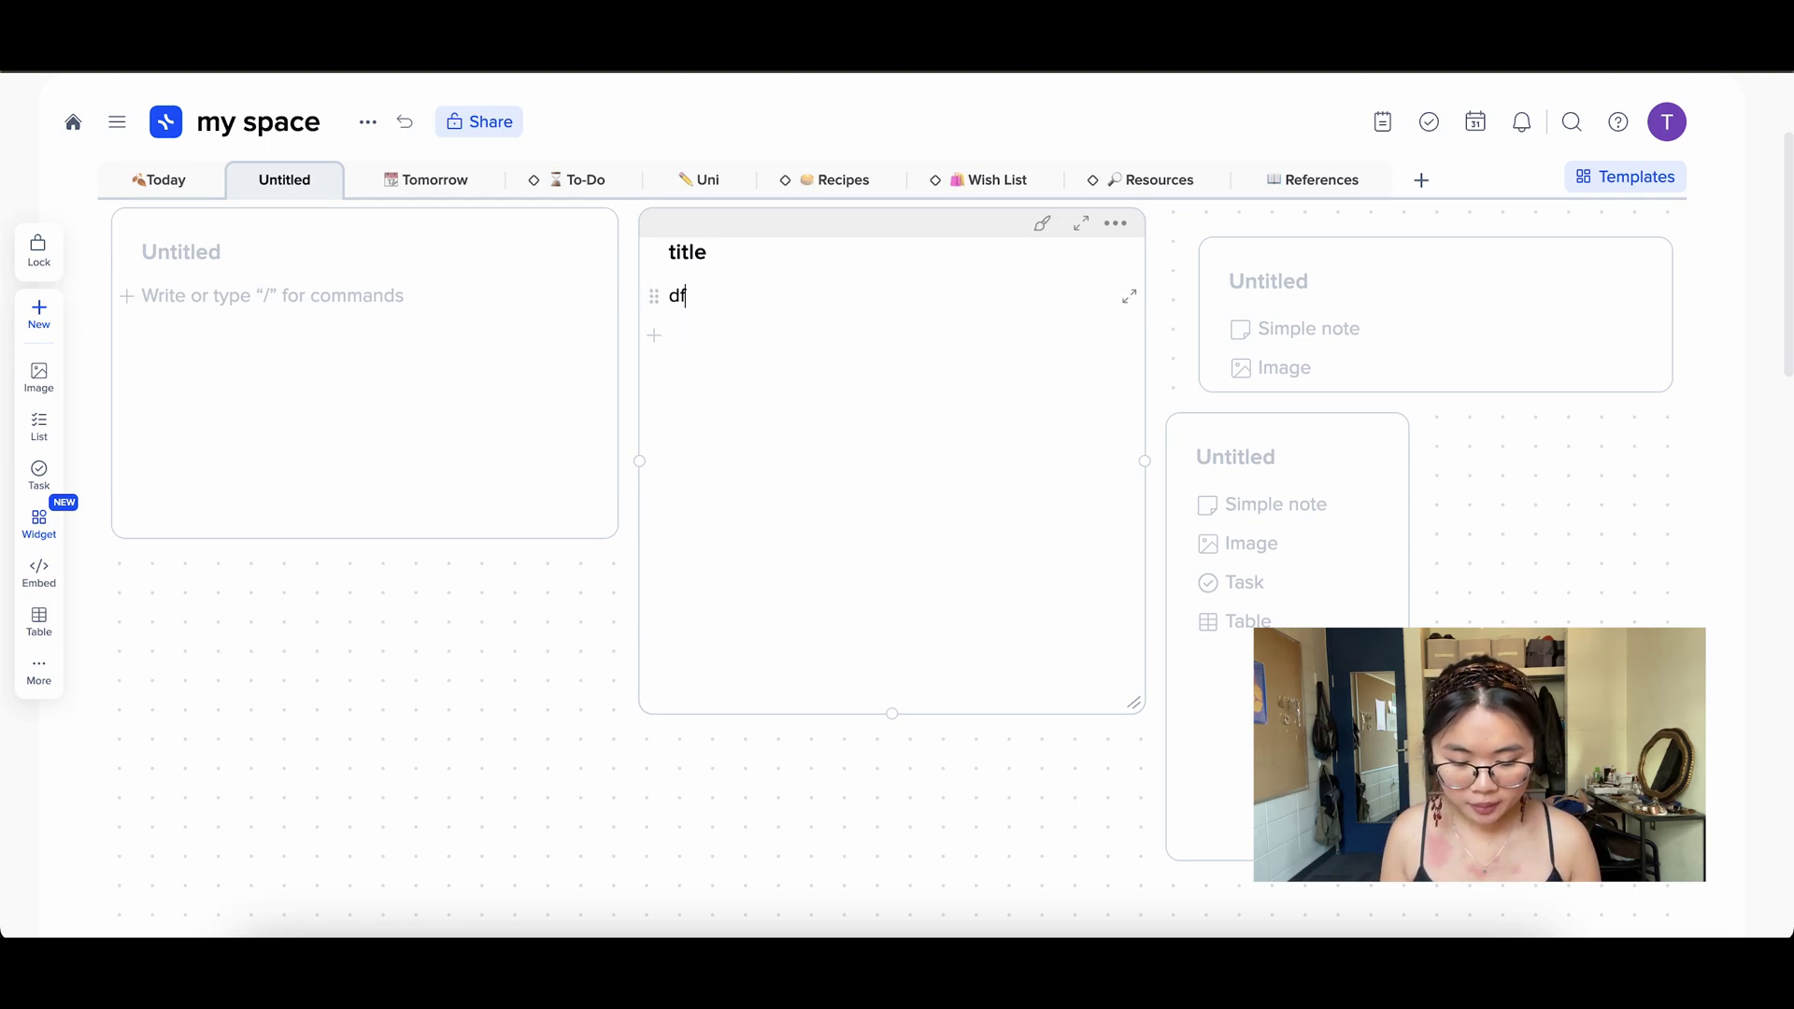
{"action": "key", "text": "BackSpace"}
{"action": "key", "text": "BackSpace"}
{"action": "key", "text": "BackSpace"}
{"action": "key", "text": "BackSpace"}
{"action": "key", "text": "BackSpace"}
{"action": "key", "text": "BackSpace"}
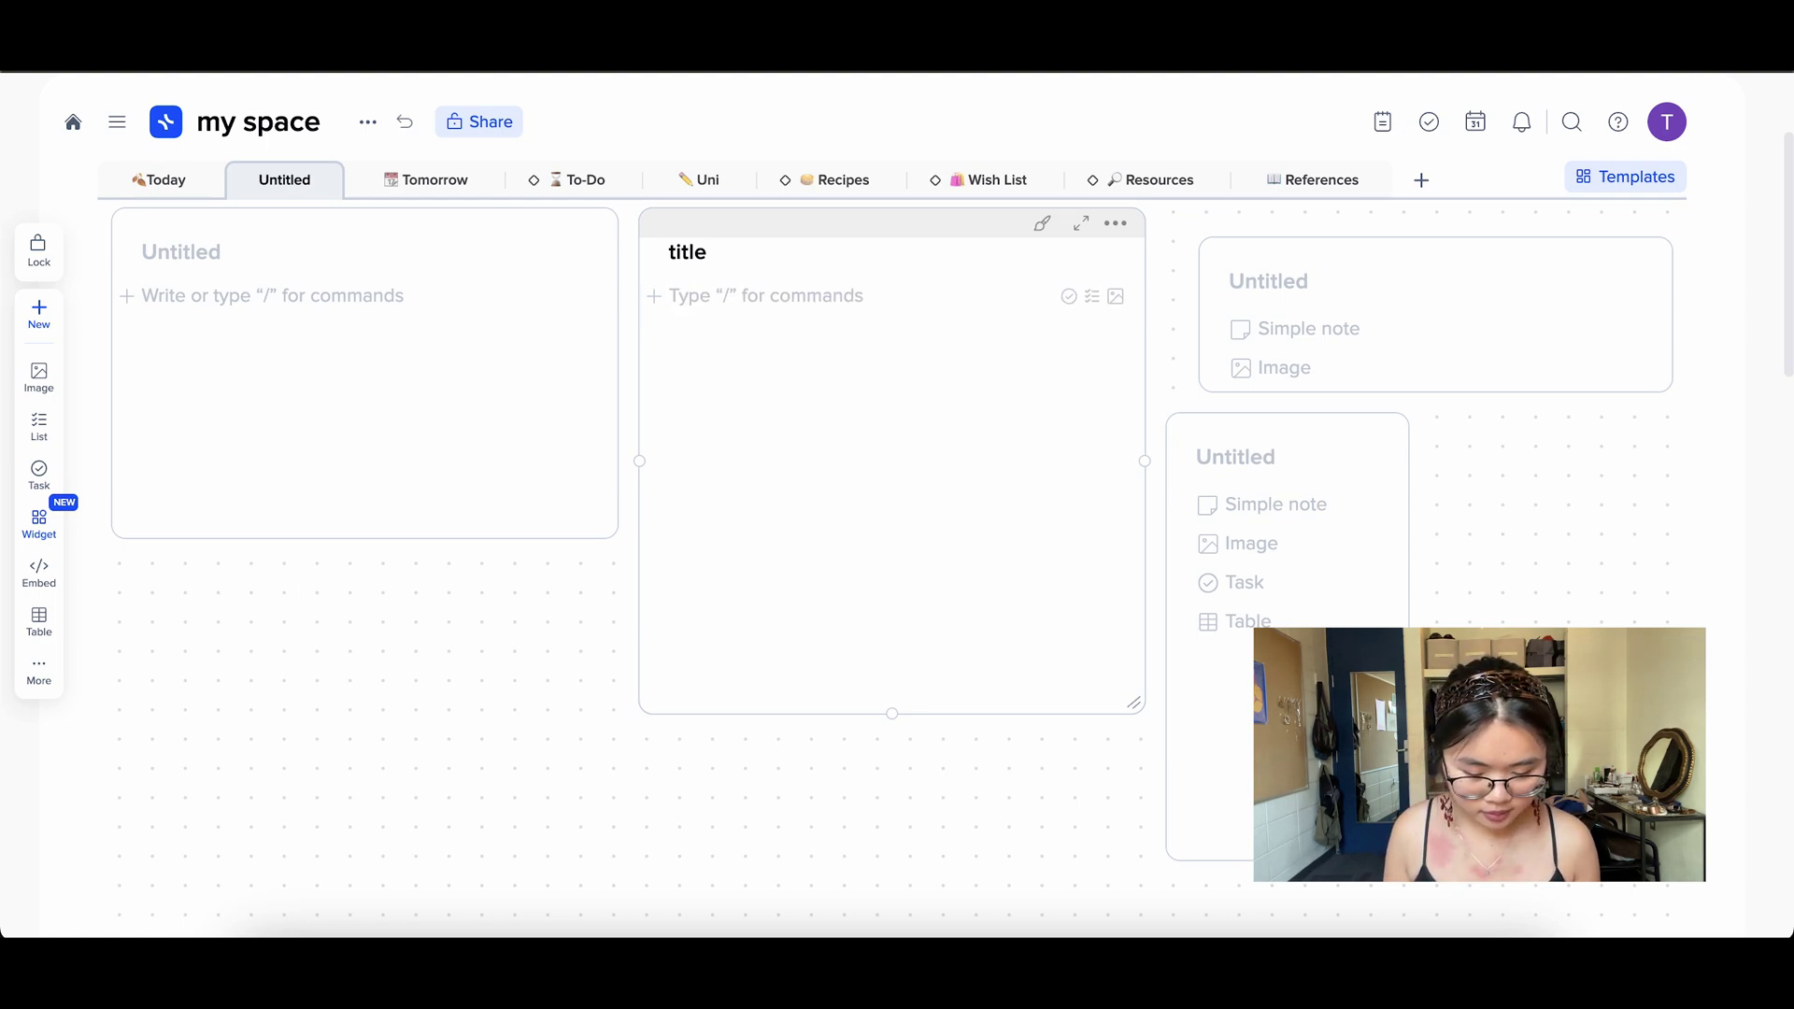
Step: Insert a table into the body of the tile named "title" and a checklist below the table
{"action": "type", "text": "/"}
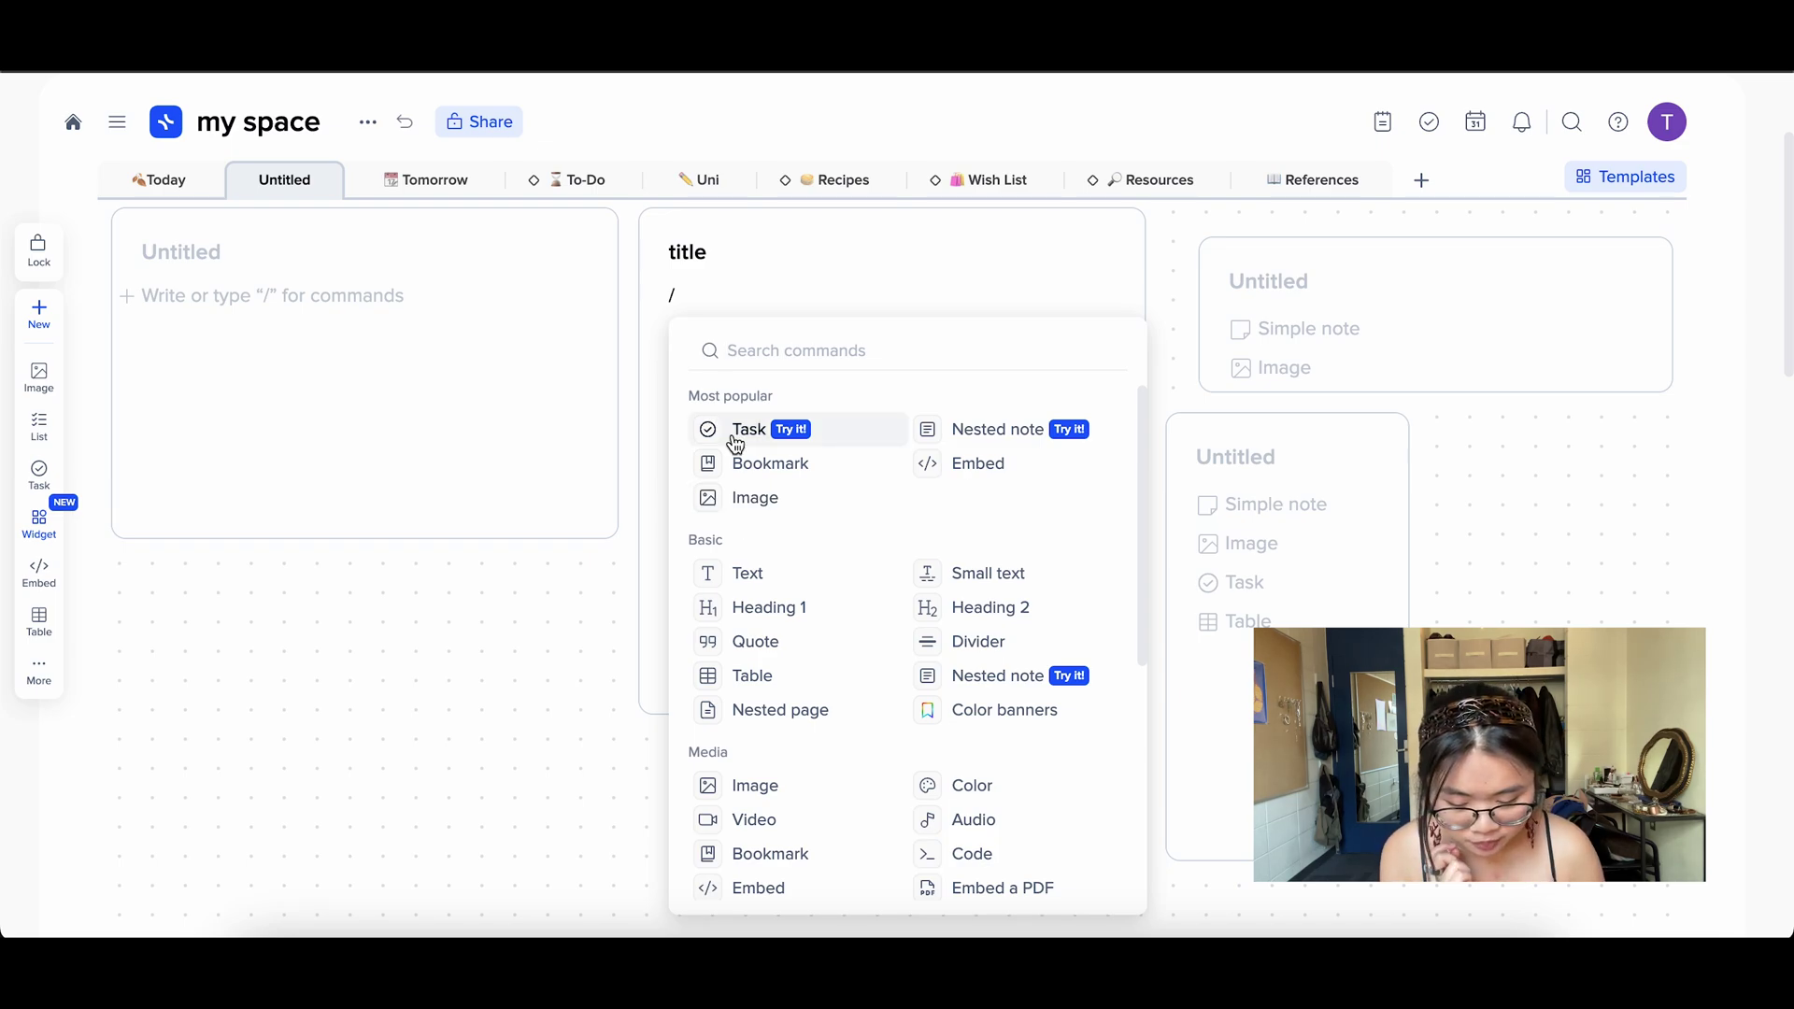
{"action": "left_click", "coordinate": [789, 673]}
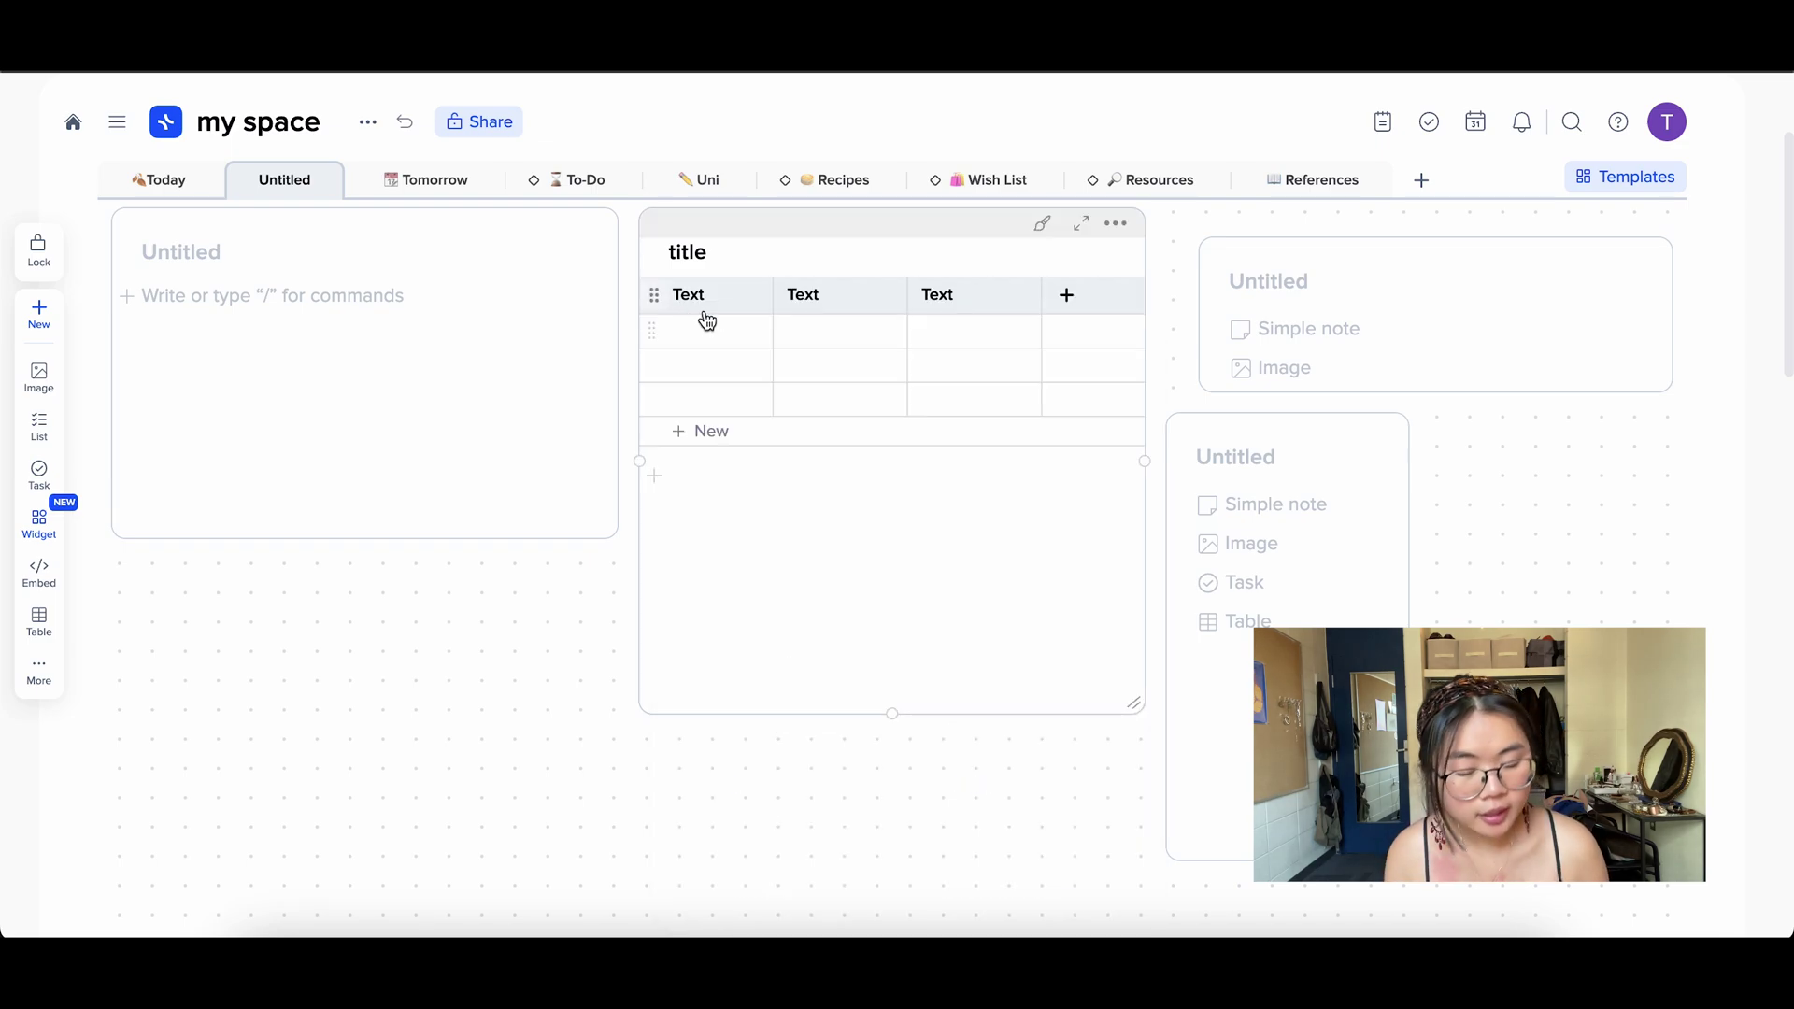
{"action": "left_click", "coordinate": [697, 493]}
{"action": "type", "text": "/"}
{"action": "scroll", "coordinate": [892, 688], "scroll_direction": "down", "scroll_amount": 2}
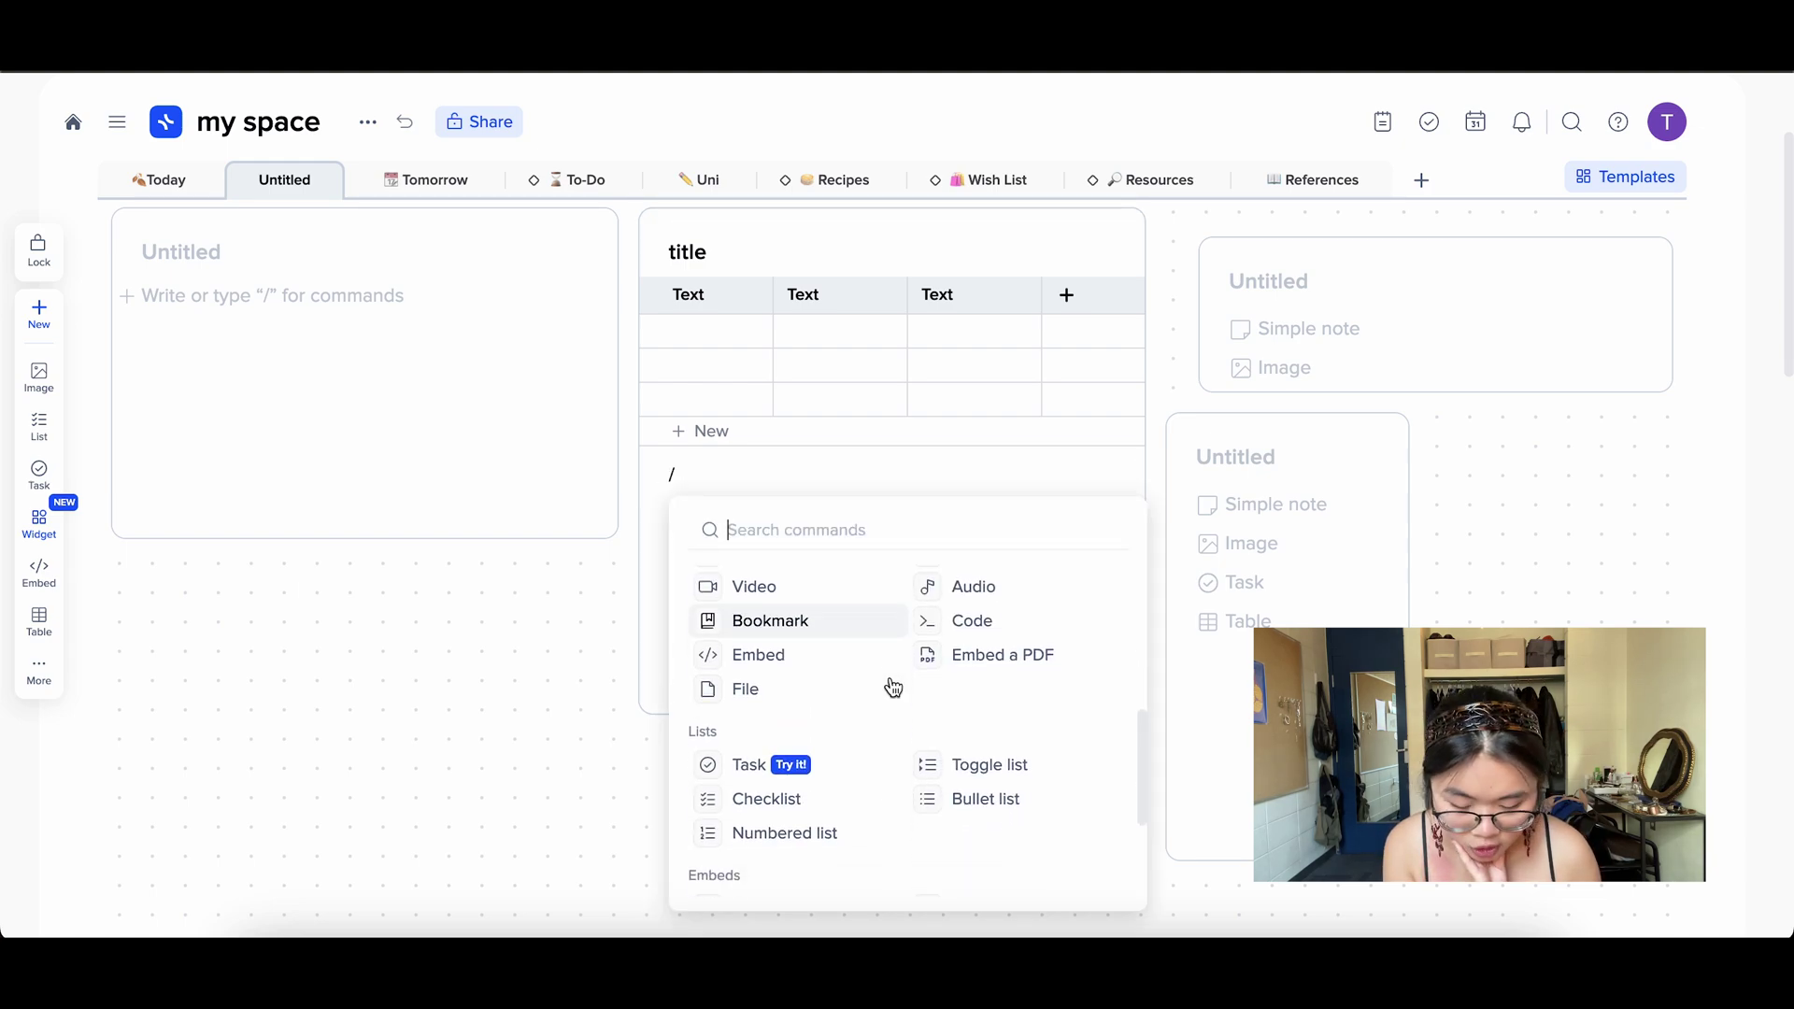
{"action": "left_click", "coordinate": [785, 793]}
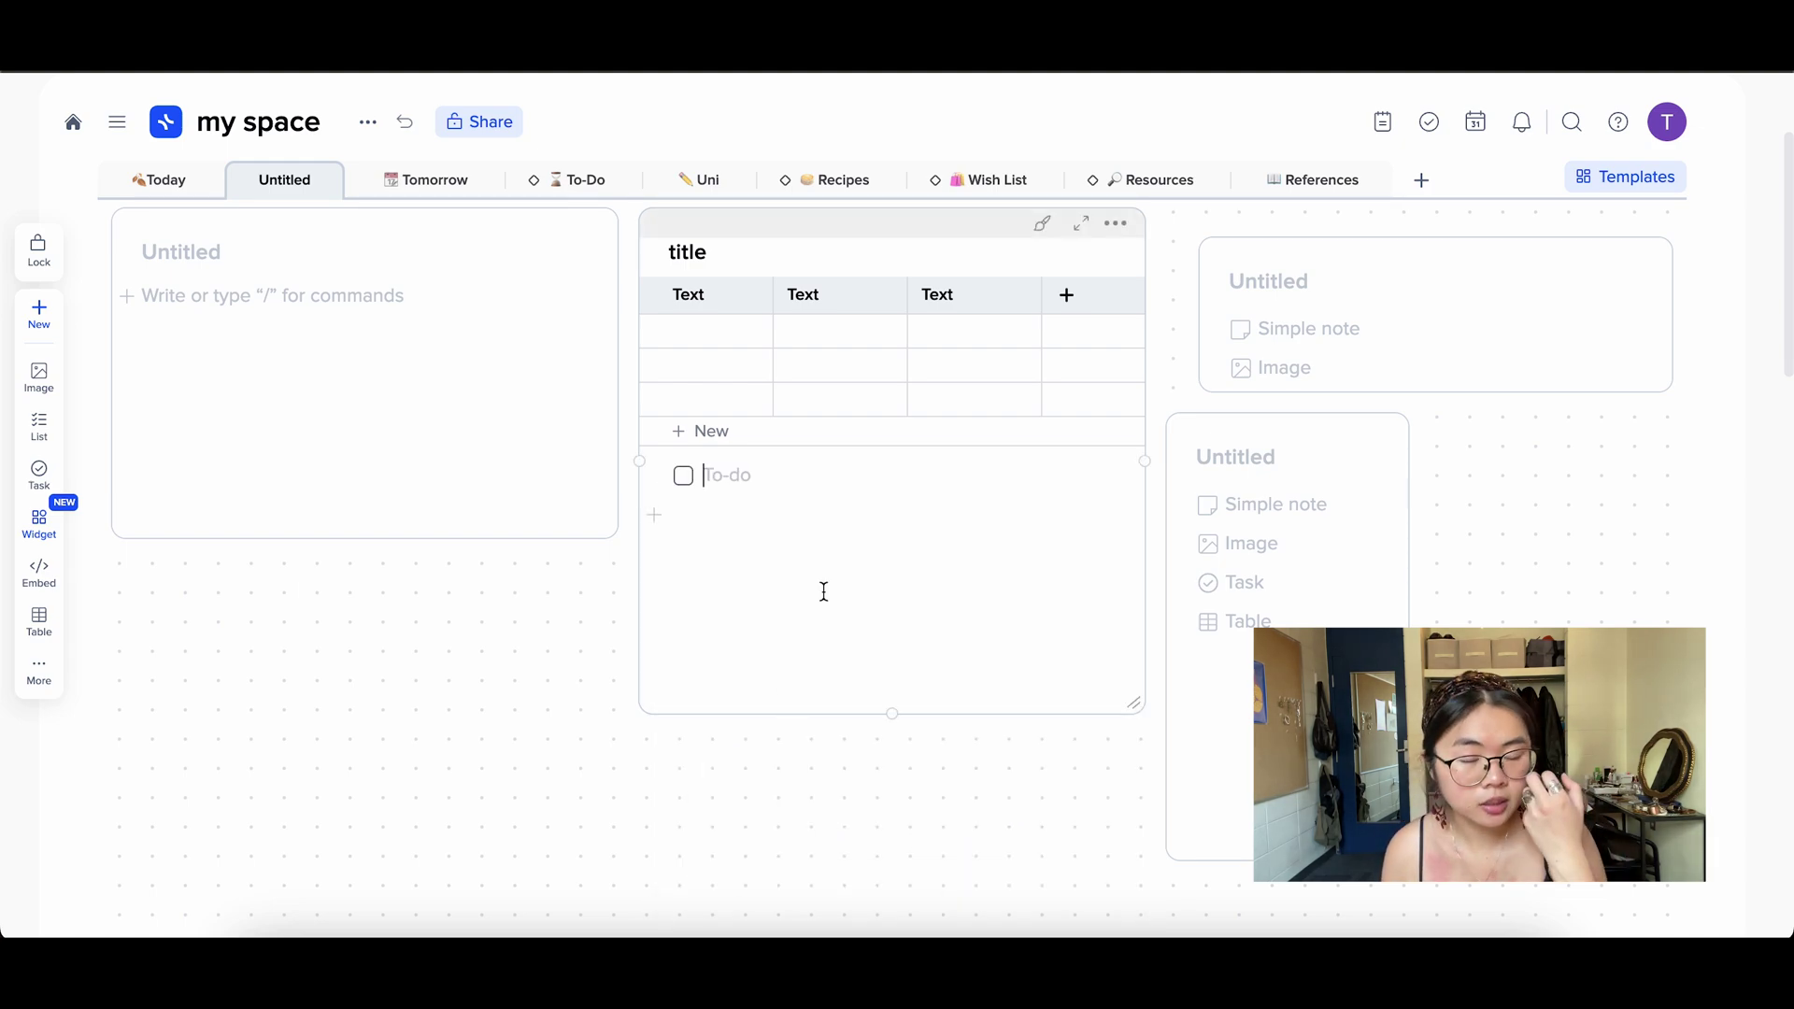
Step: Enter the checklist items "sdv" and "fdfbadb" below the table
{"action": "type", "text": "sdv"}
{"action": "key", "text": "Return"}
{"action": "type", "text": "fdfbadb"}
{"action": "key", "text": "Return"}
Step: Change the colour of the tile holding the table and checklist to mint green
{"action": "scroll", "coordinate": [1334, 408], "scroll_direction": "up", "scroll_amount": 1}
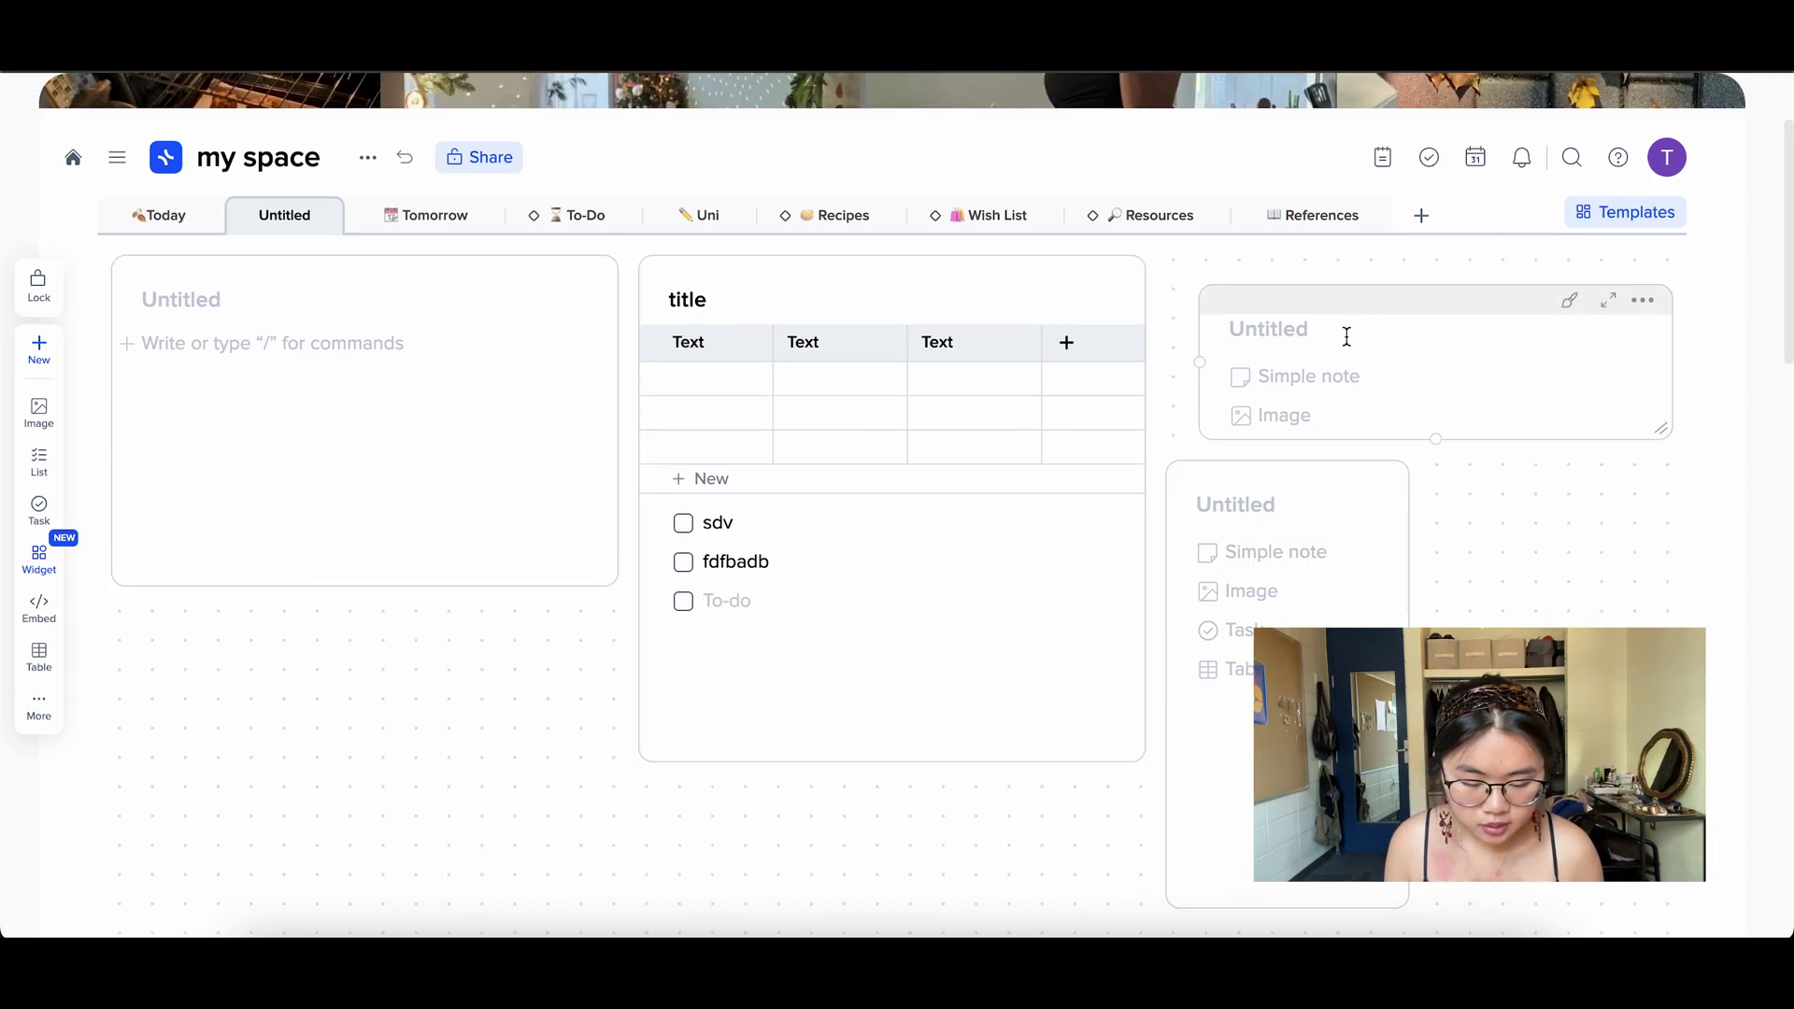
{"action": "scroll", "coordinate": [914, 520], "scroll_direction": "down", "scroll_amount": 1}
{"action": "scroll", "coordinate": [1112, 330], "scroll_direction": "up", "scroll_amount": 3}
{"action": "left_click", "coordinate": [1042, 326]}
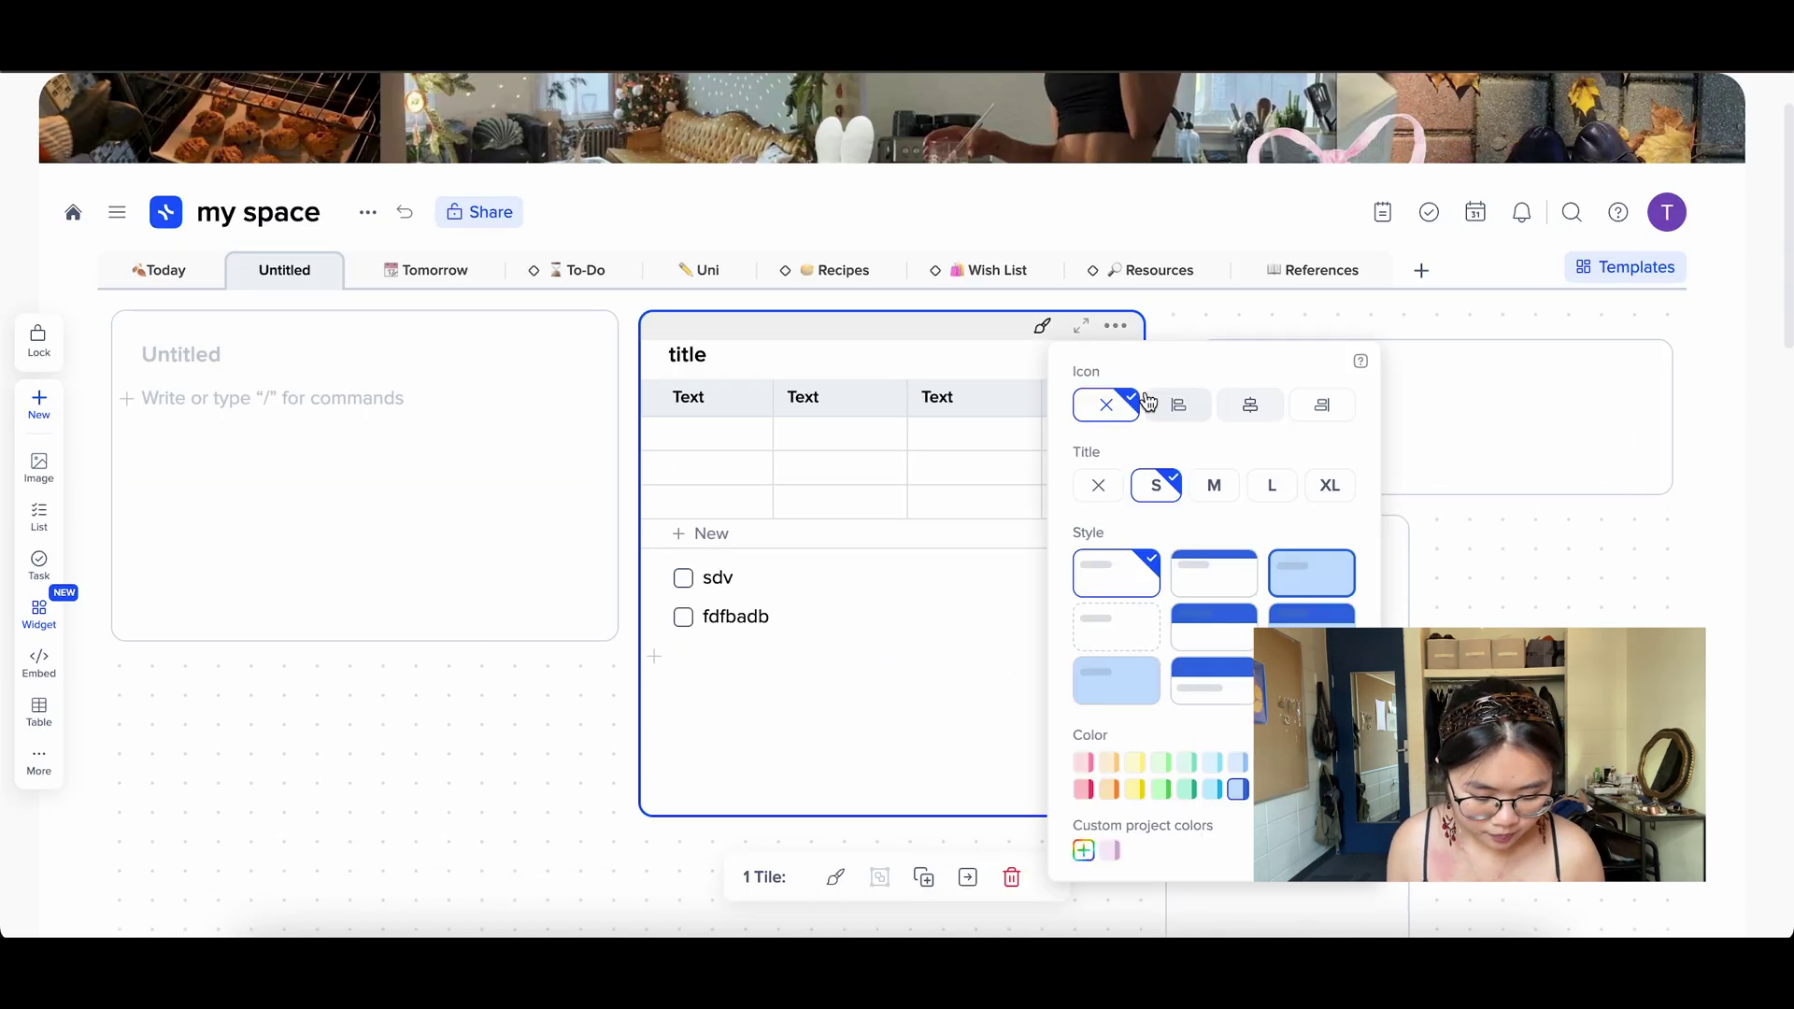
{"action": "left_click", "coordinate": [1187, 790]}
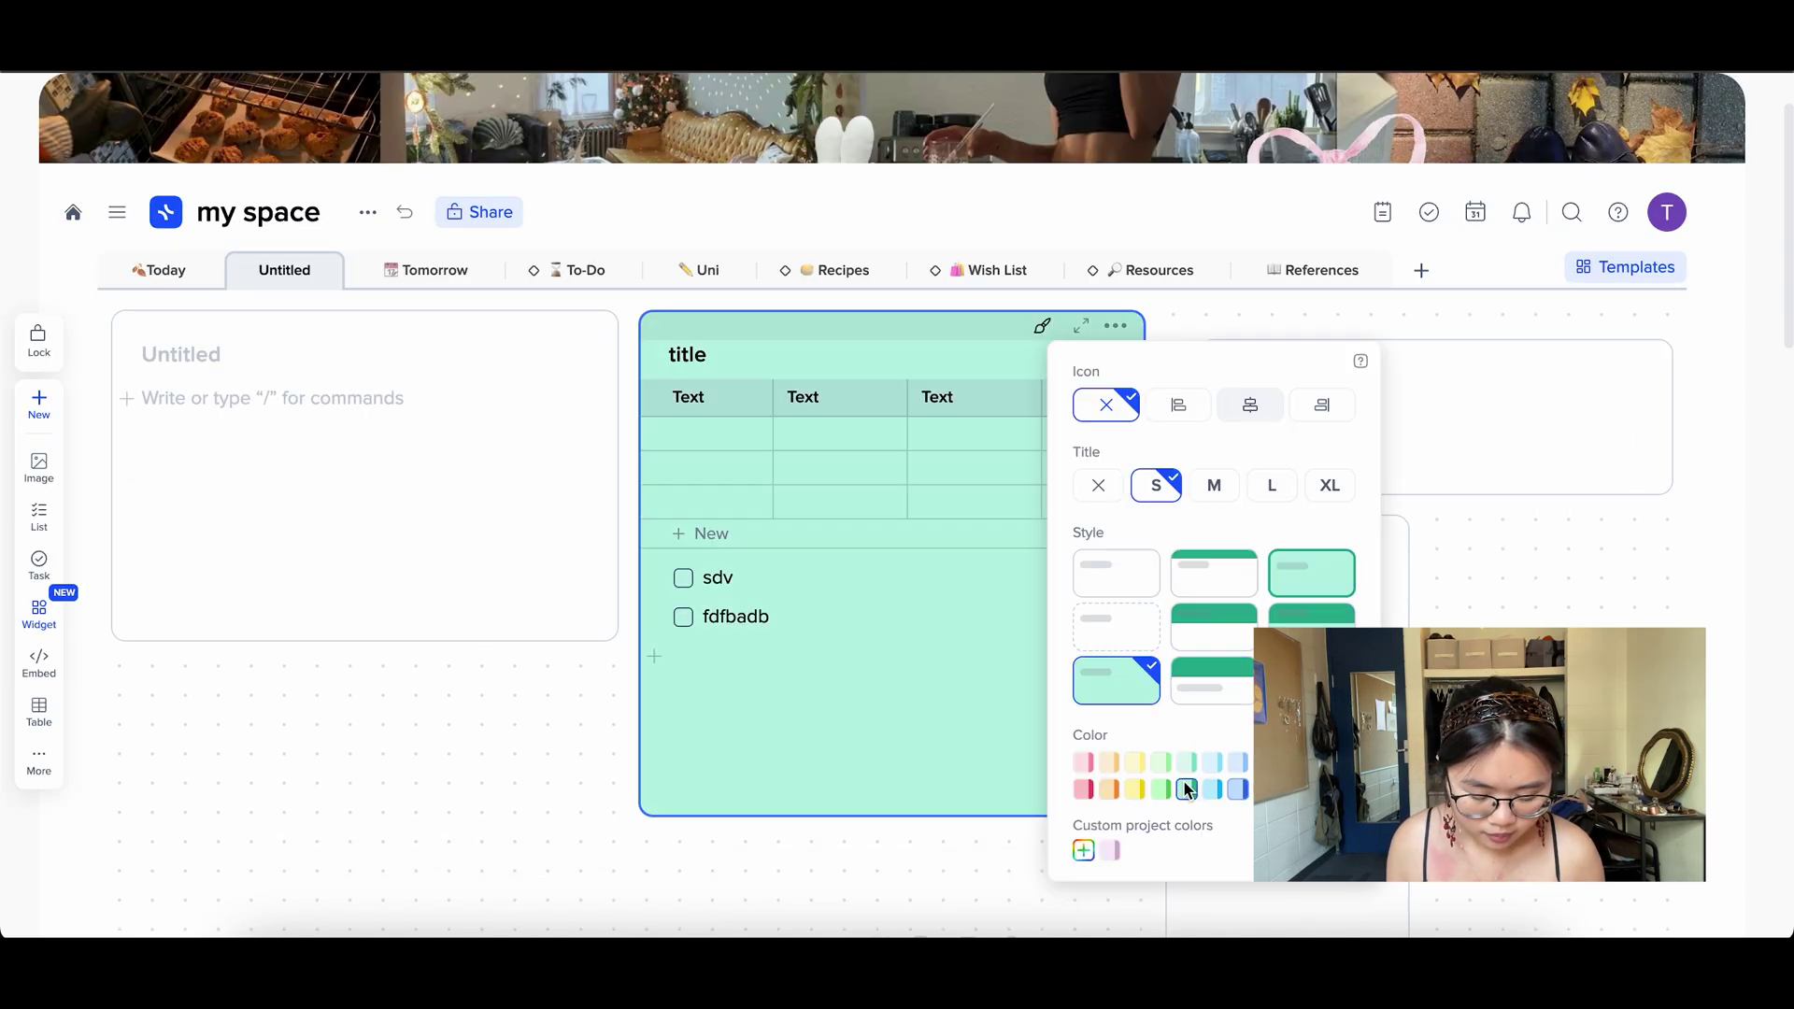
{"action": "left_click", "coordinate": [589, 348]}
{"action": "scroll", "coordinate": [509, 589], "scroll_direction": "down", "scroll_amount": 1}
{"action": "scroll", "coordinate": [508, 588], "scroll_direction": "up", "scroll_amount": 2}
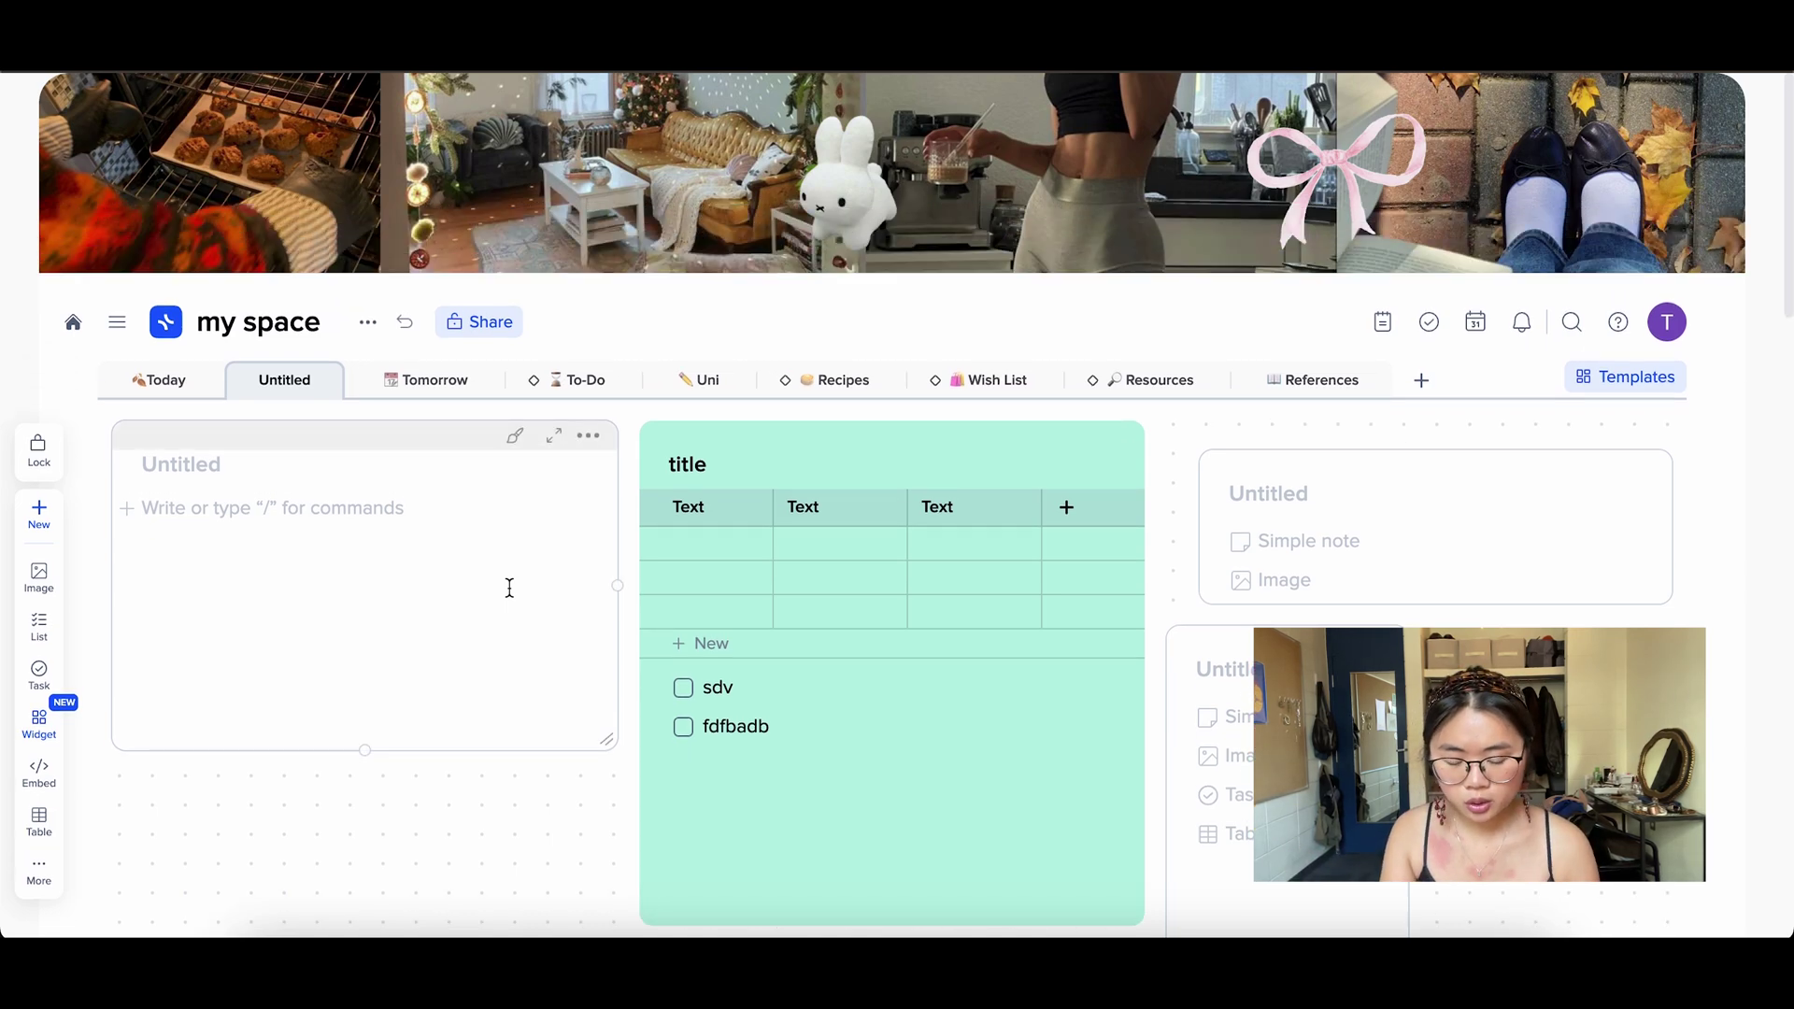
Step: Switch to Pinterest, copy the christmas cocktails image and paste it onto the xTiles page as an image tile
{"action": "scroll", "coordinate": [361, 486], "scroll_direction": "down", "scroll_amount": 2}
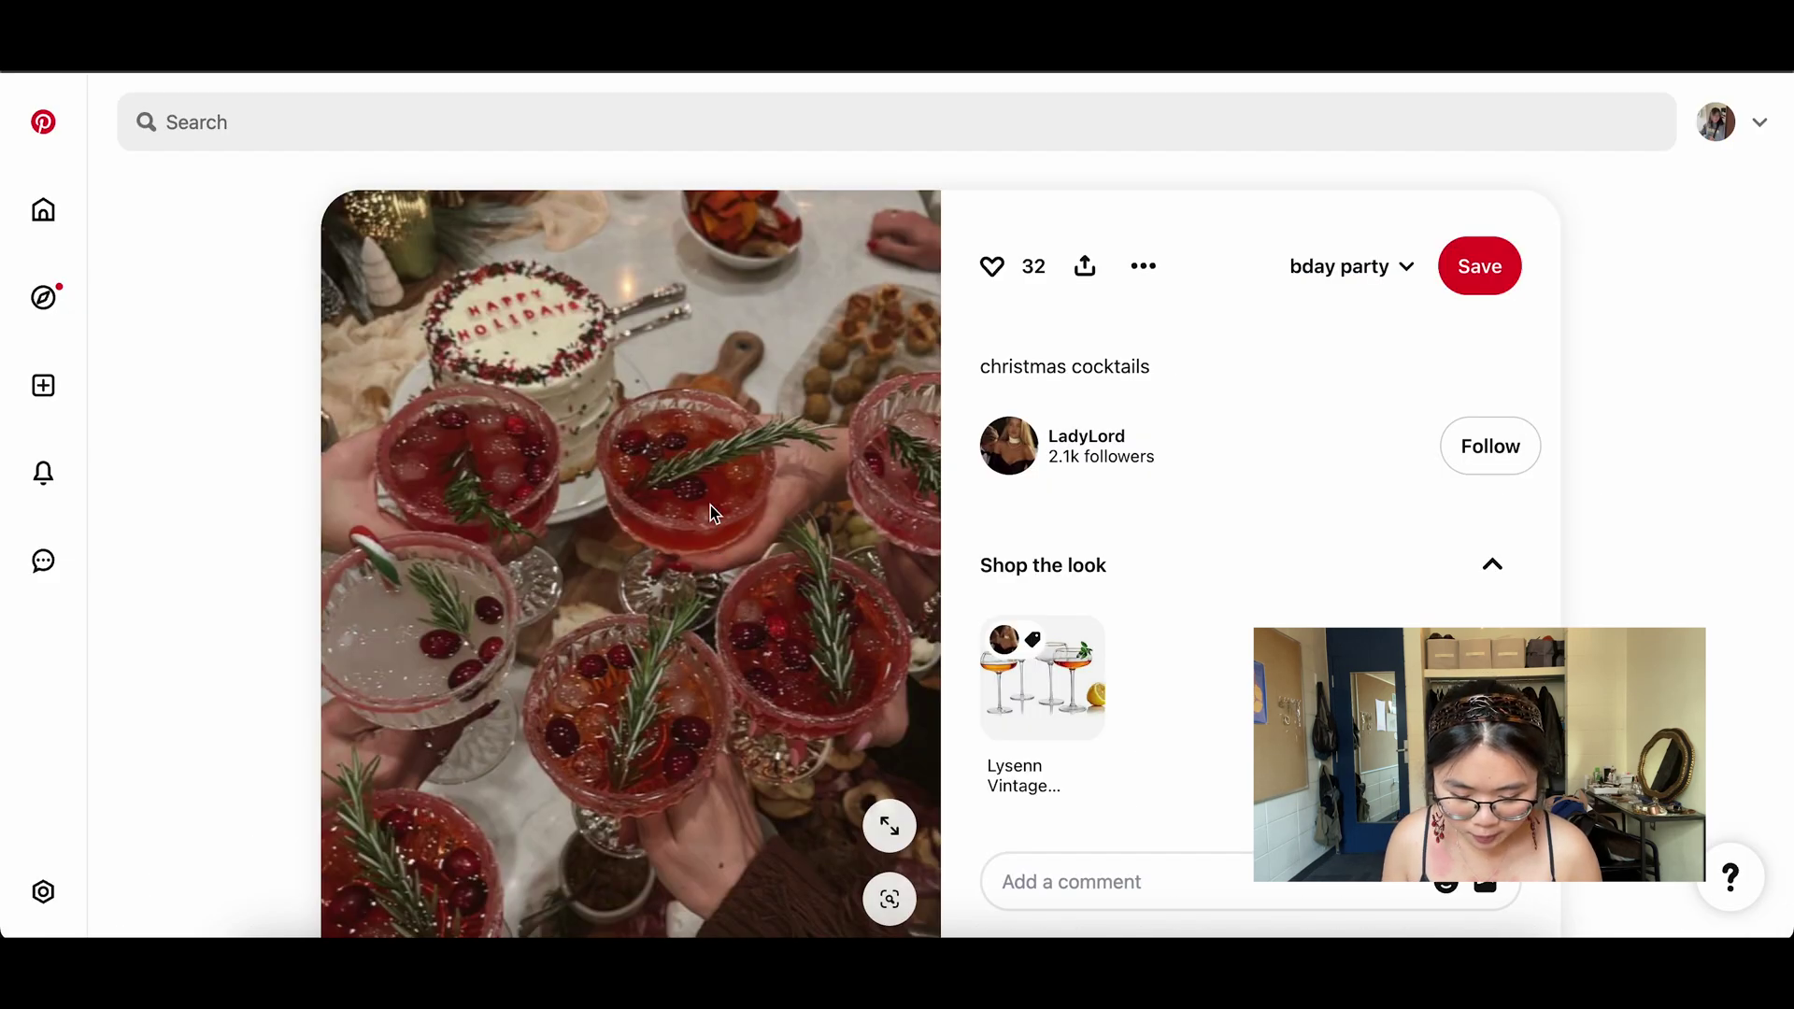
{"action": "right_click", "coordinate": [713, 512]}
{"action": "left_click", "coordinate": [772, 582]}
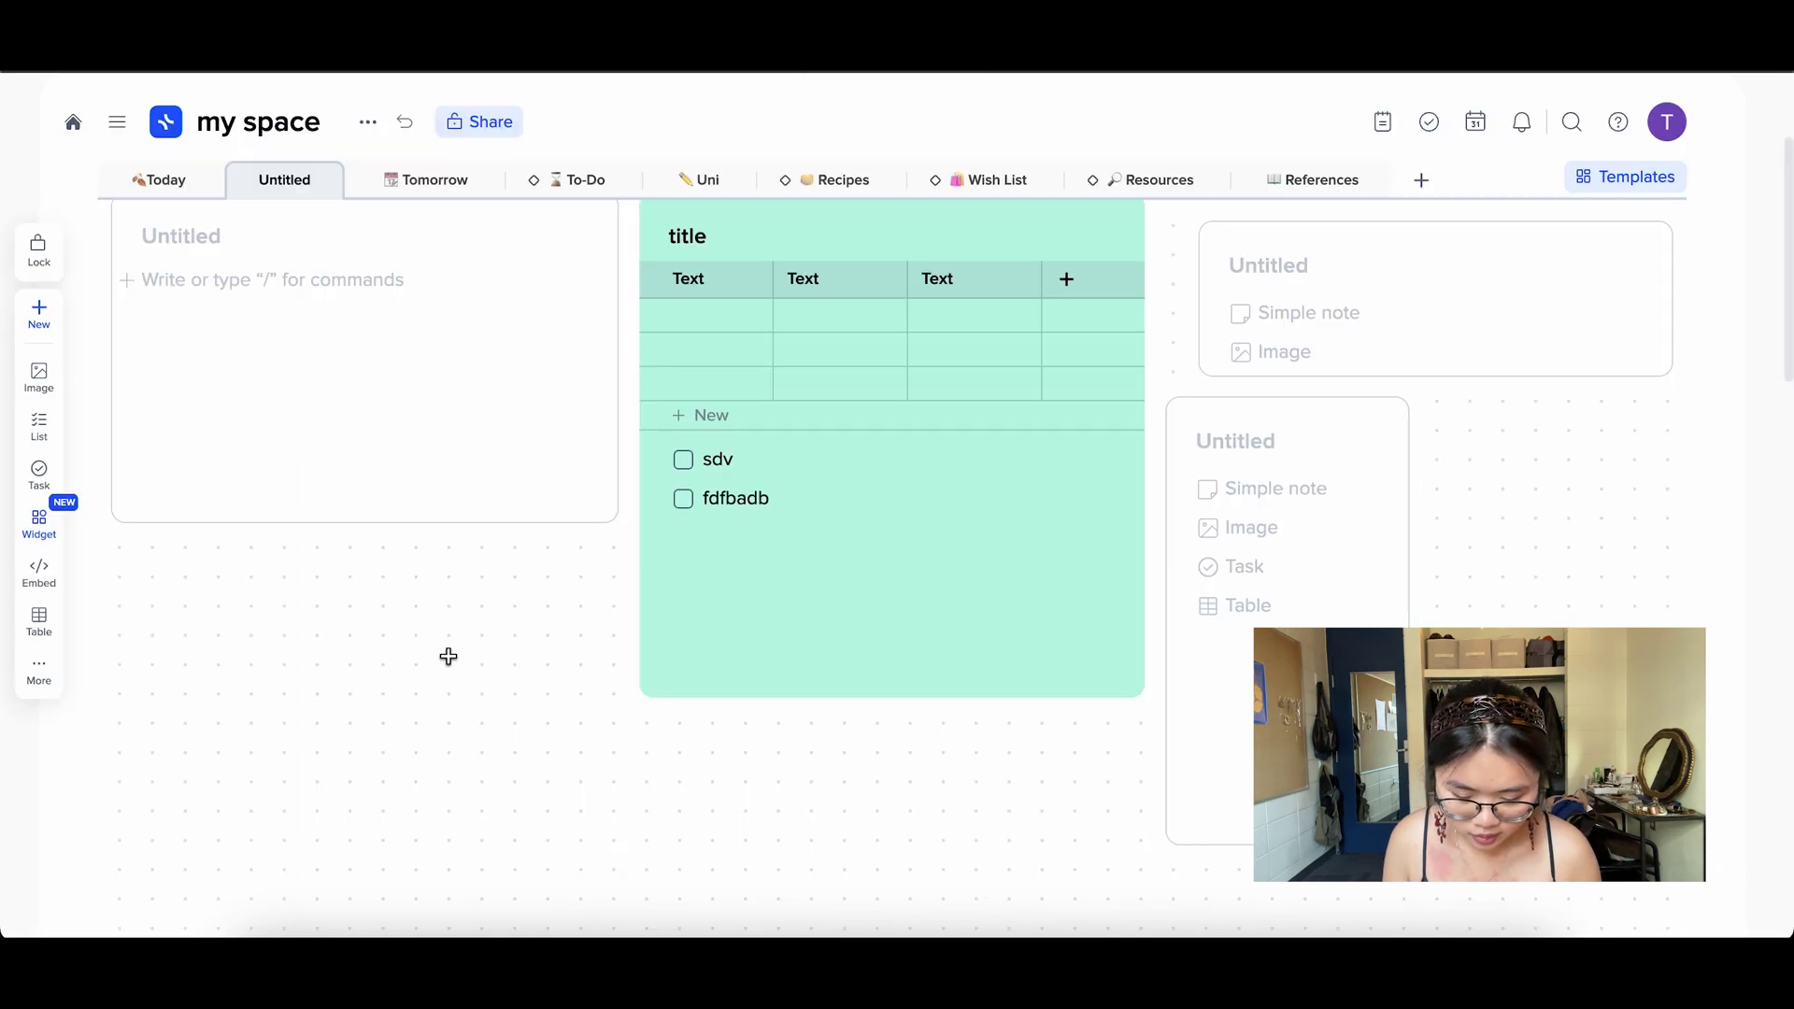
{"action": "key", "text": "super+v"}
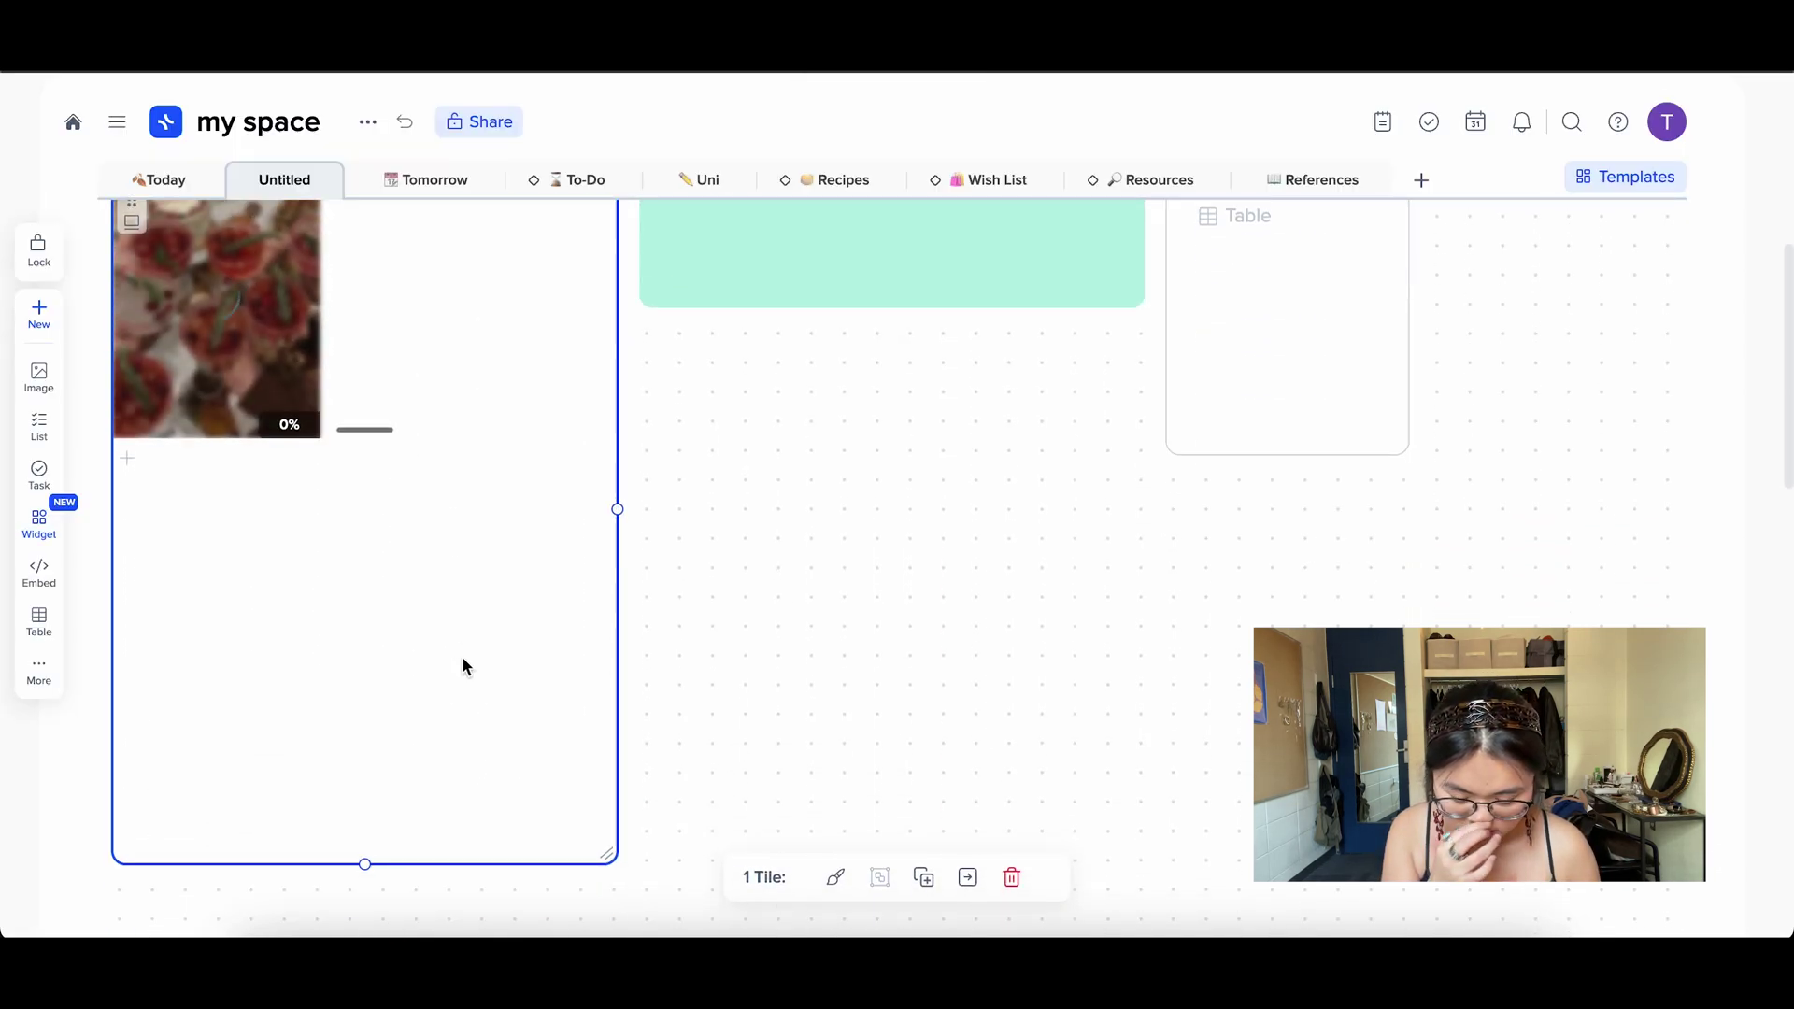
{"action": "scroll", "coordinate": [458, 535], "scroll_direction": "up", "scroll_amount": 3}
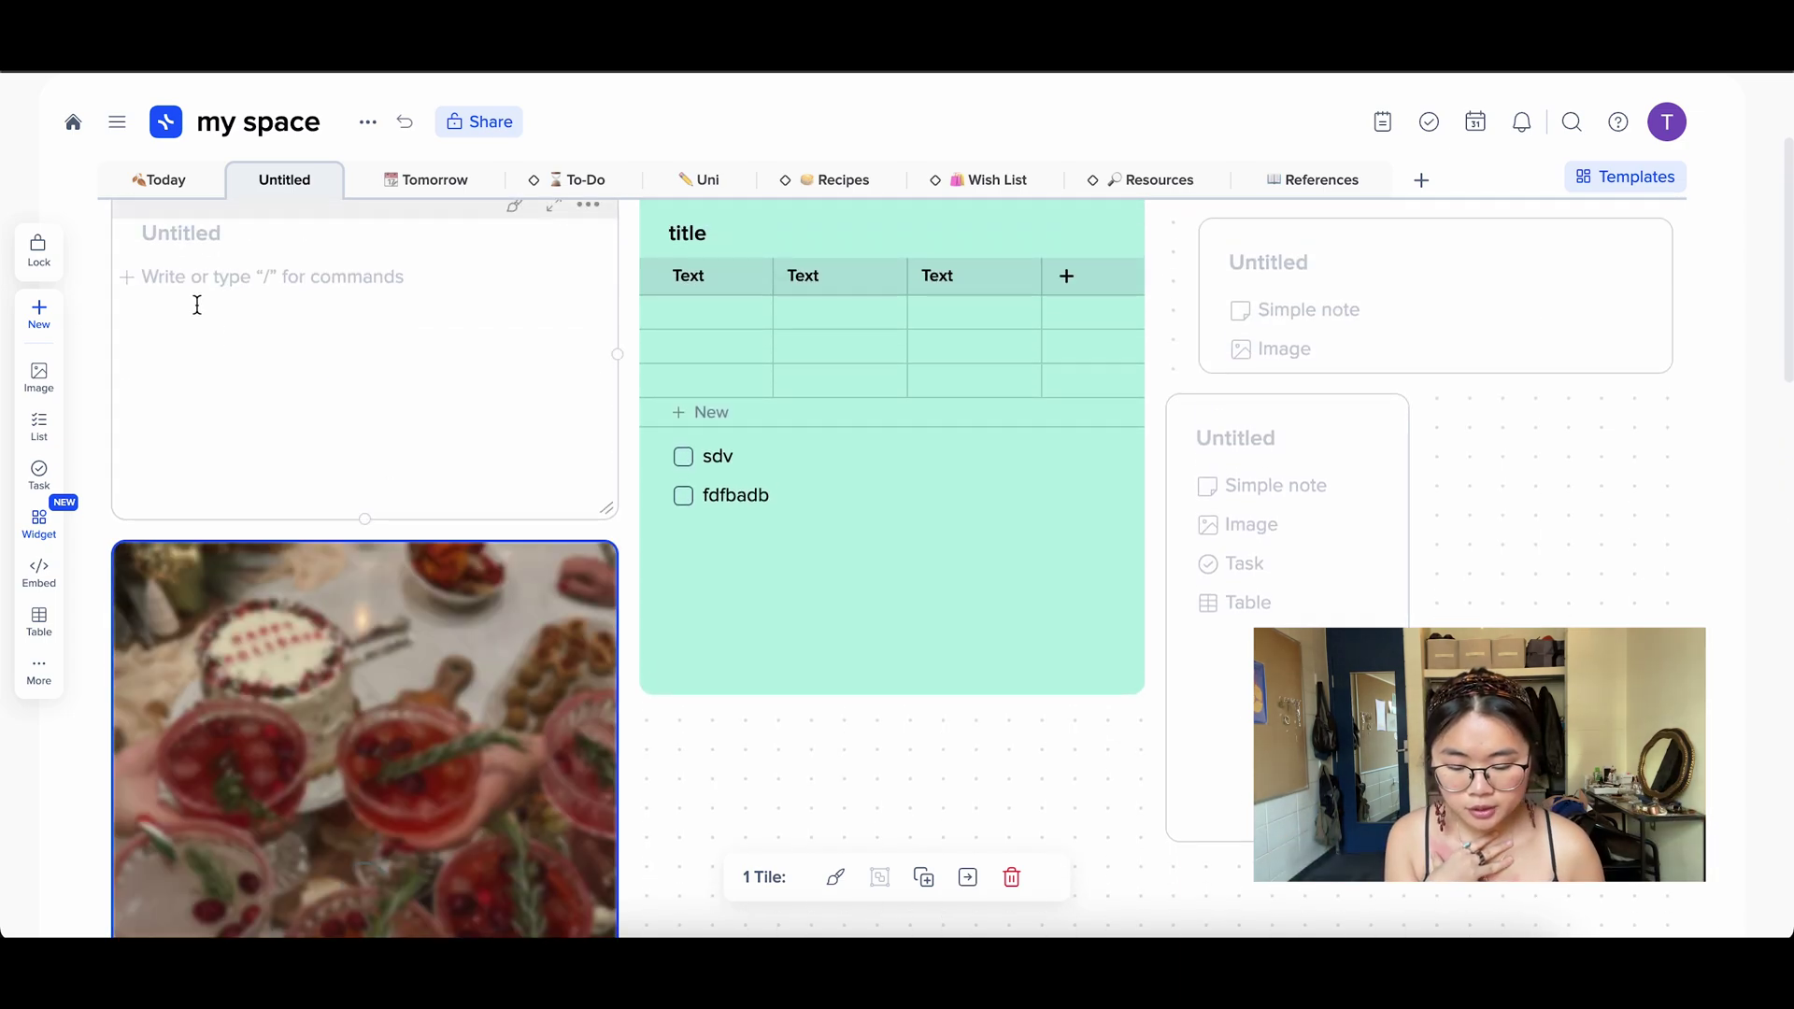
{"action": "scroll", "coordinate": [460, 658], "scroll_direction": "down", "scroll_amount": 4}
{"action": "scroll", "coordinate": [461, 658], "scroll_direction": "up", "scroll_amount": 4}
{"action": "scroll", "coordinate": [461, 659], "scroll_direction": "up", "scroll_amount": 3}
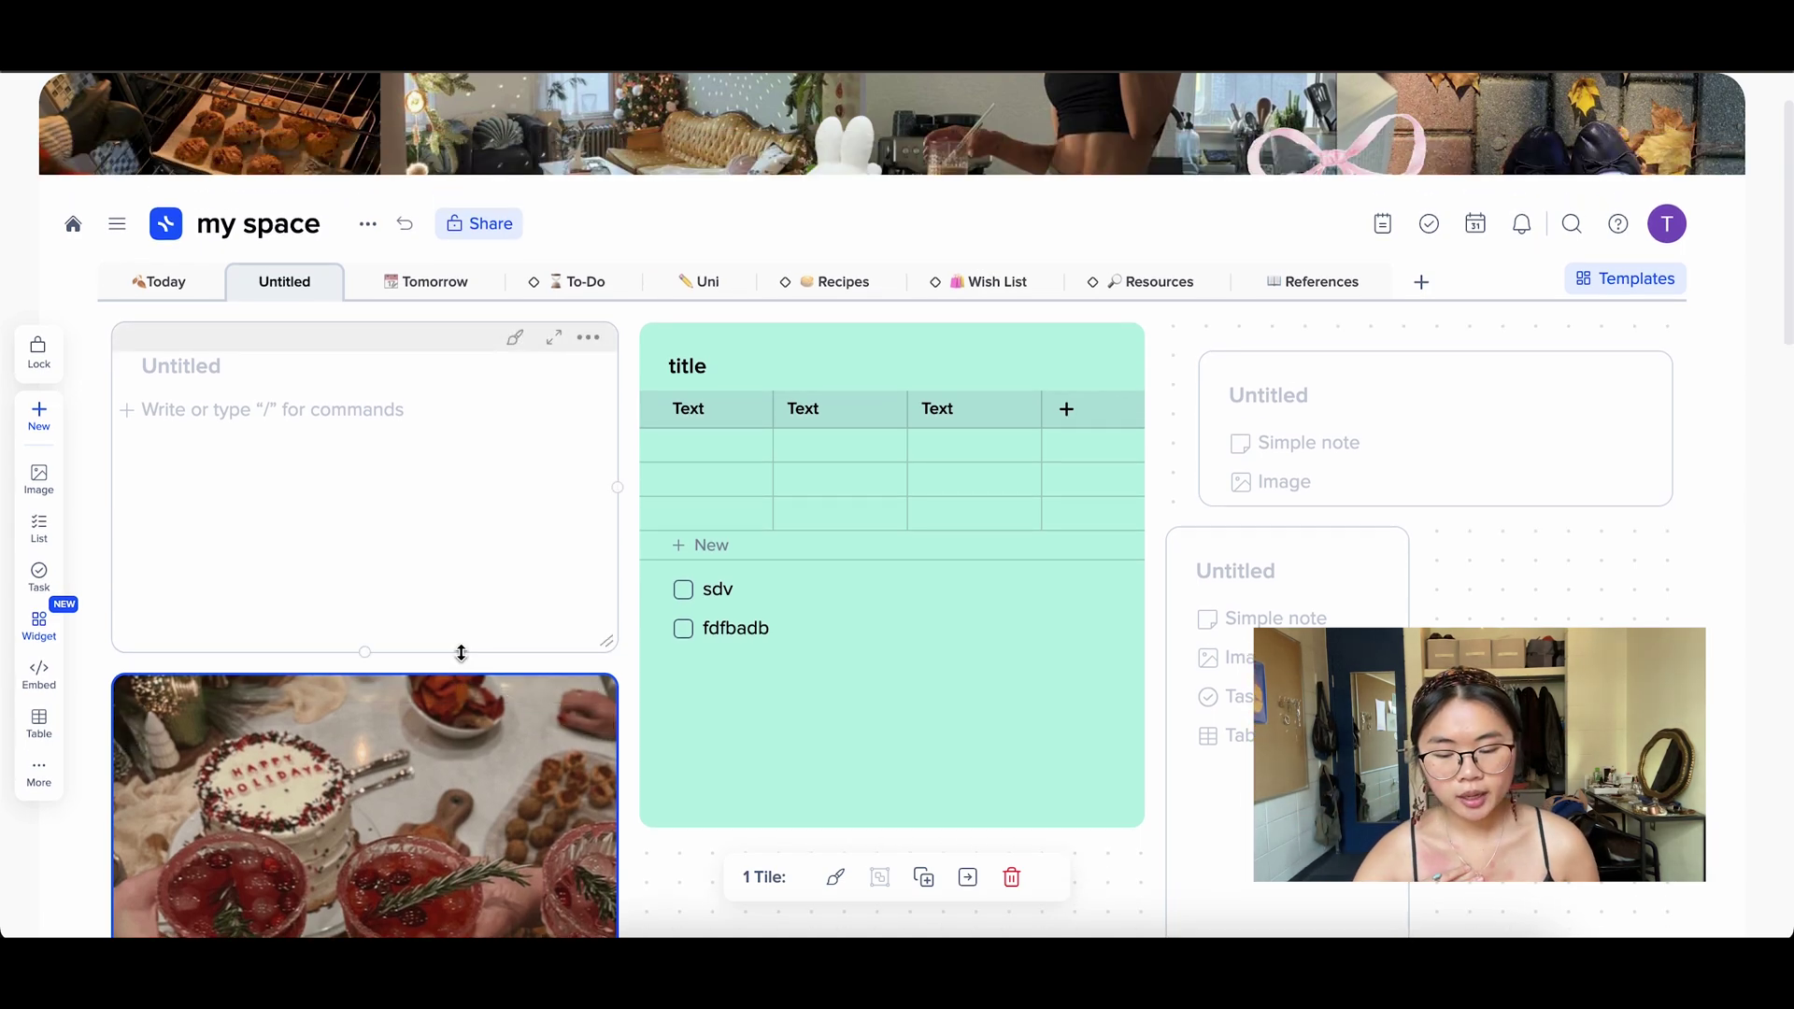
Step: Delete the Untitled page from the my space project
{"action": "left_click", "coordinate": [177, 290]}
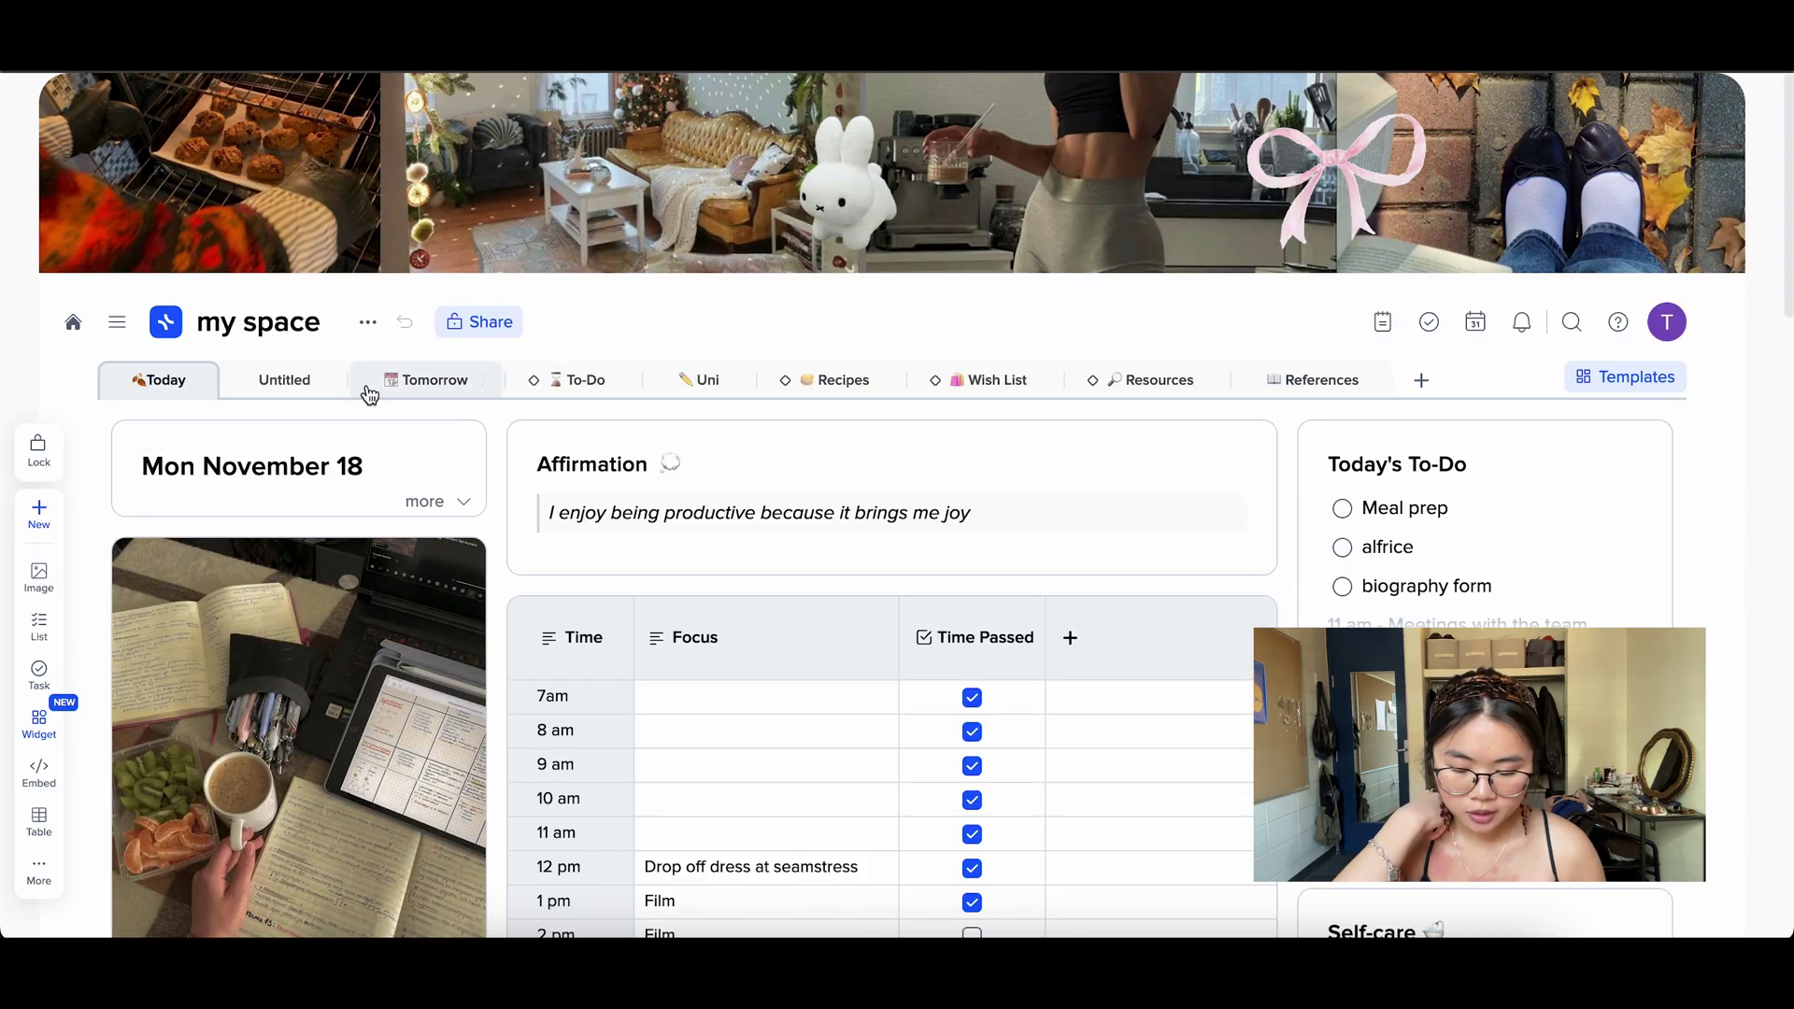
{"action": "left_click", "coordinate": [333, 386]}
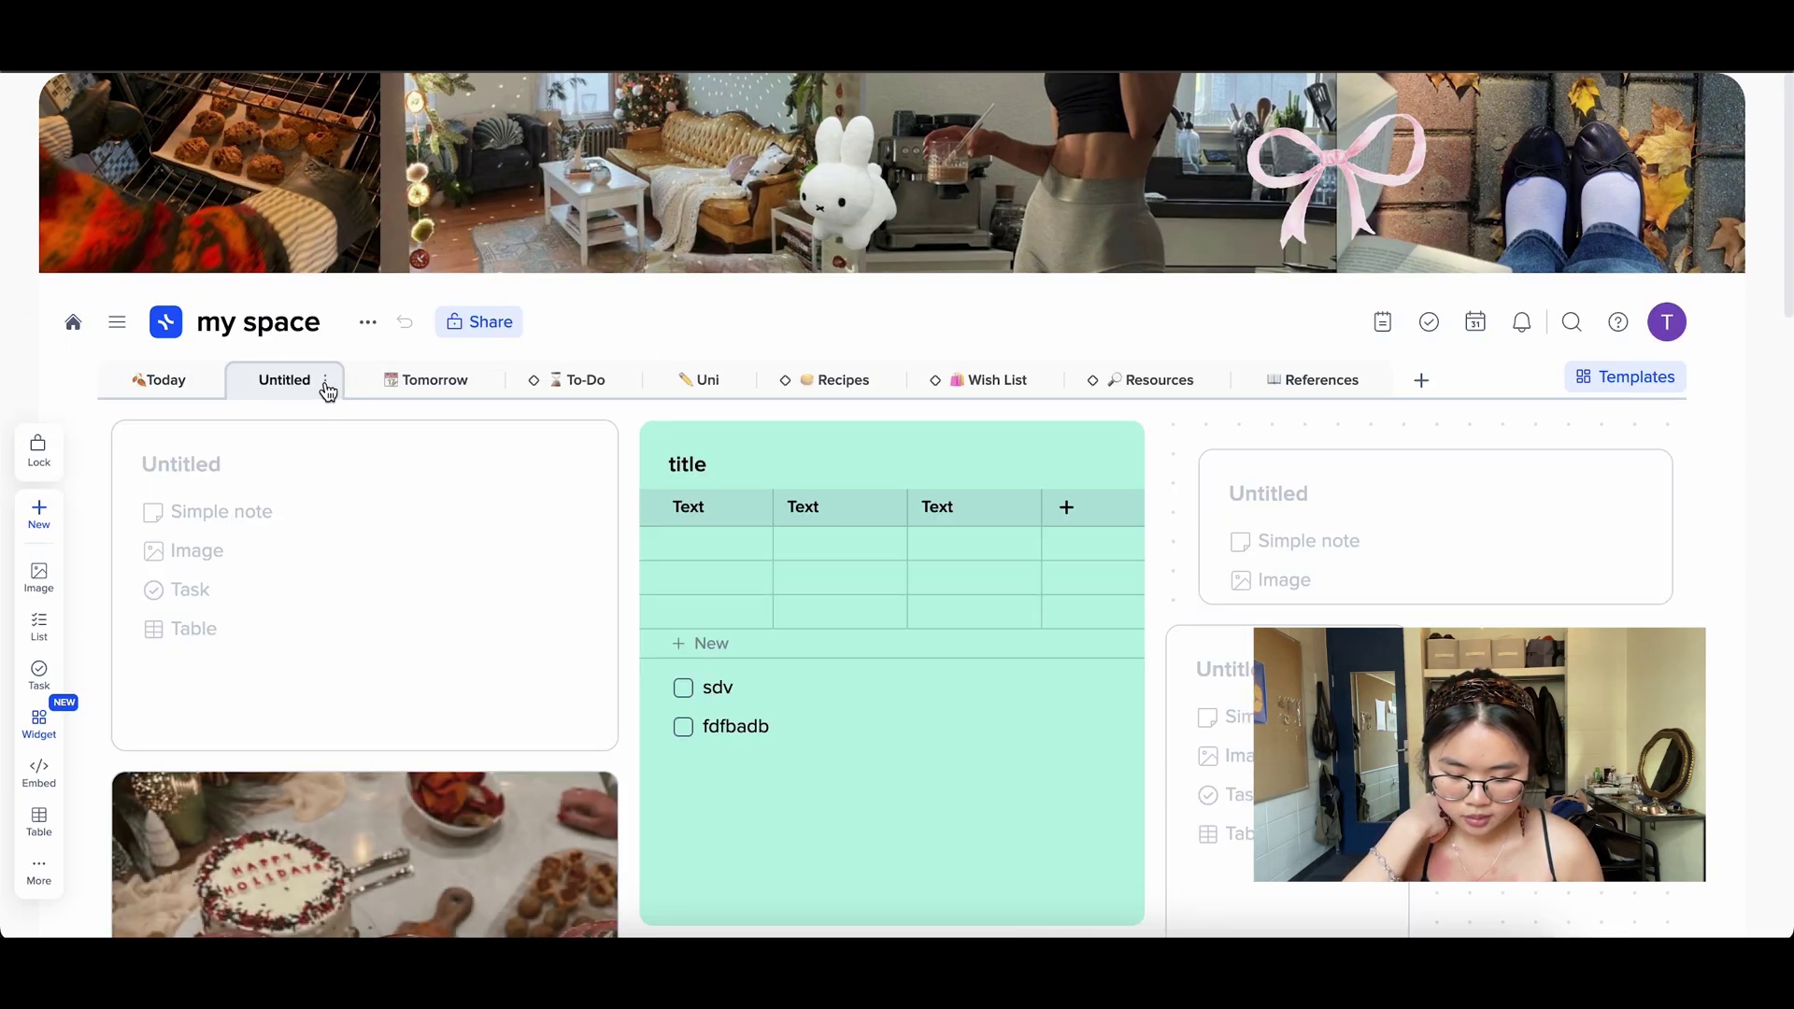
{"action": "left_click", "coordinate": [325, 392]}
{"action": "left_click", "coordinate": [473, 890]}
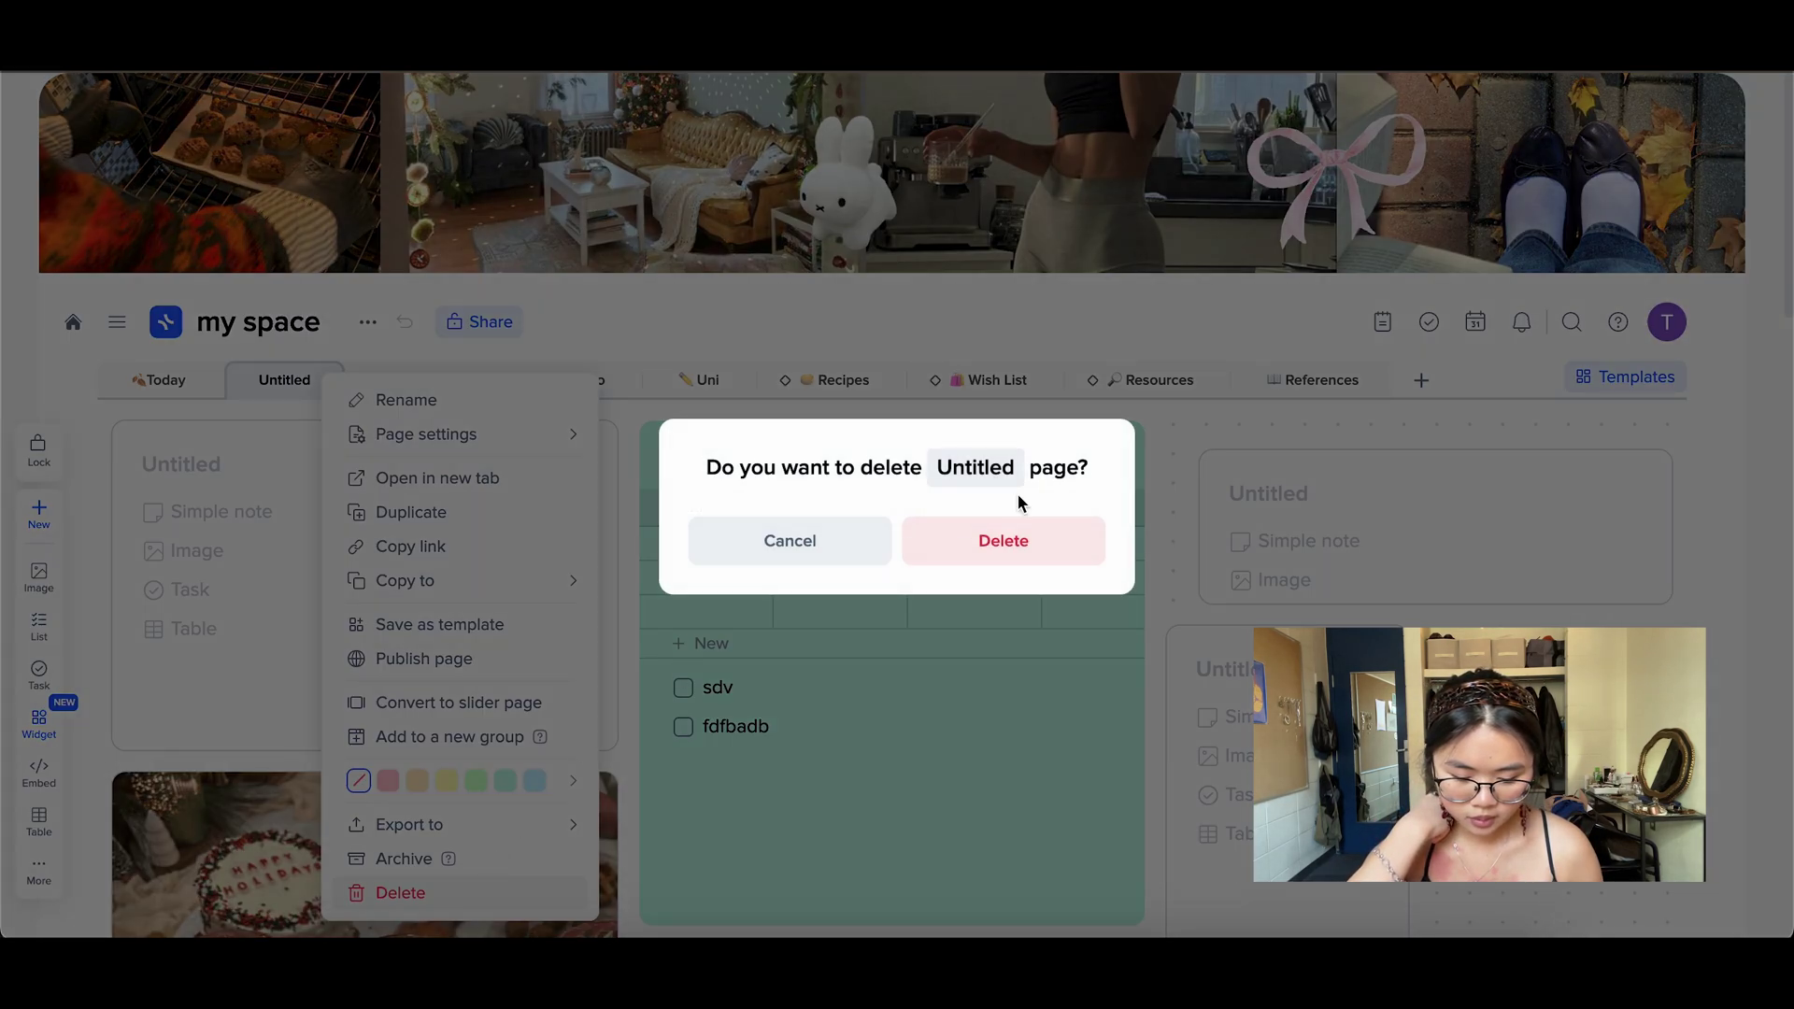
{"action": "left_click", "coordinate": [1022, 523]}
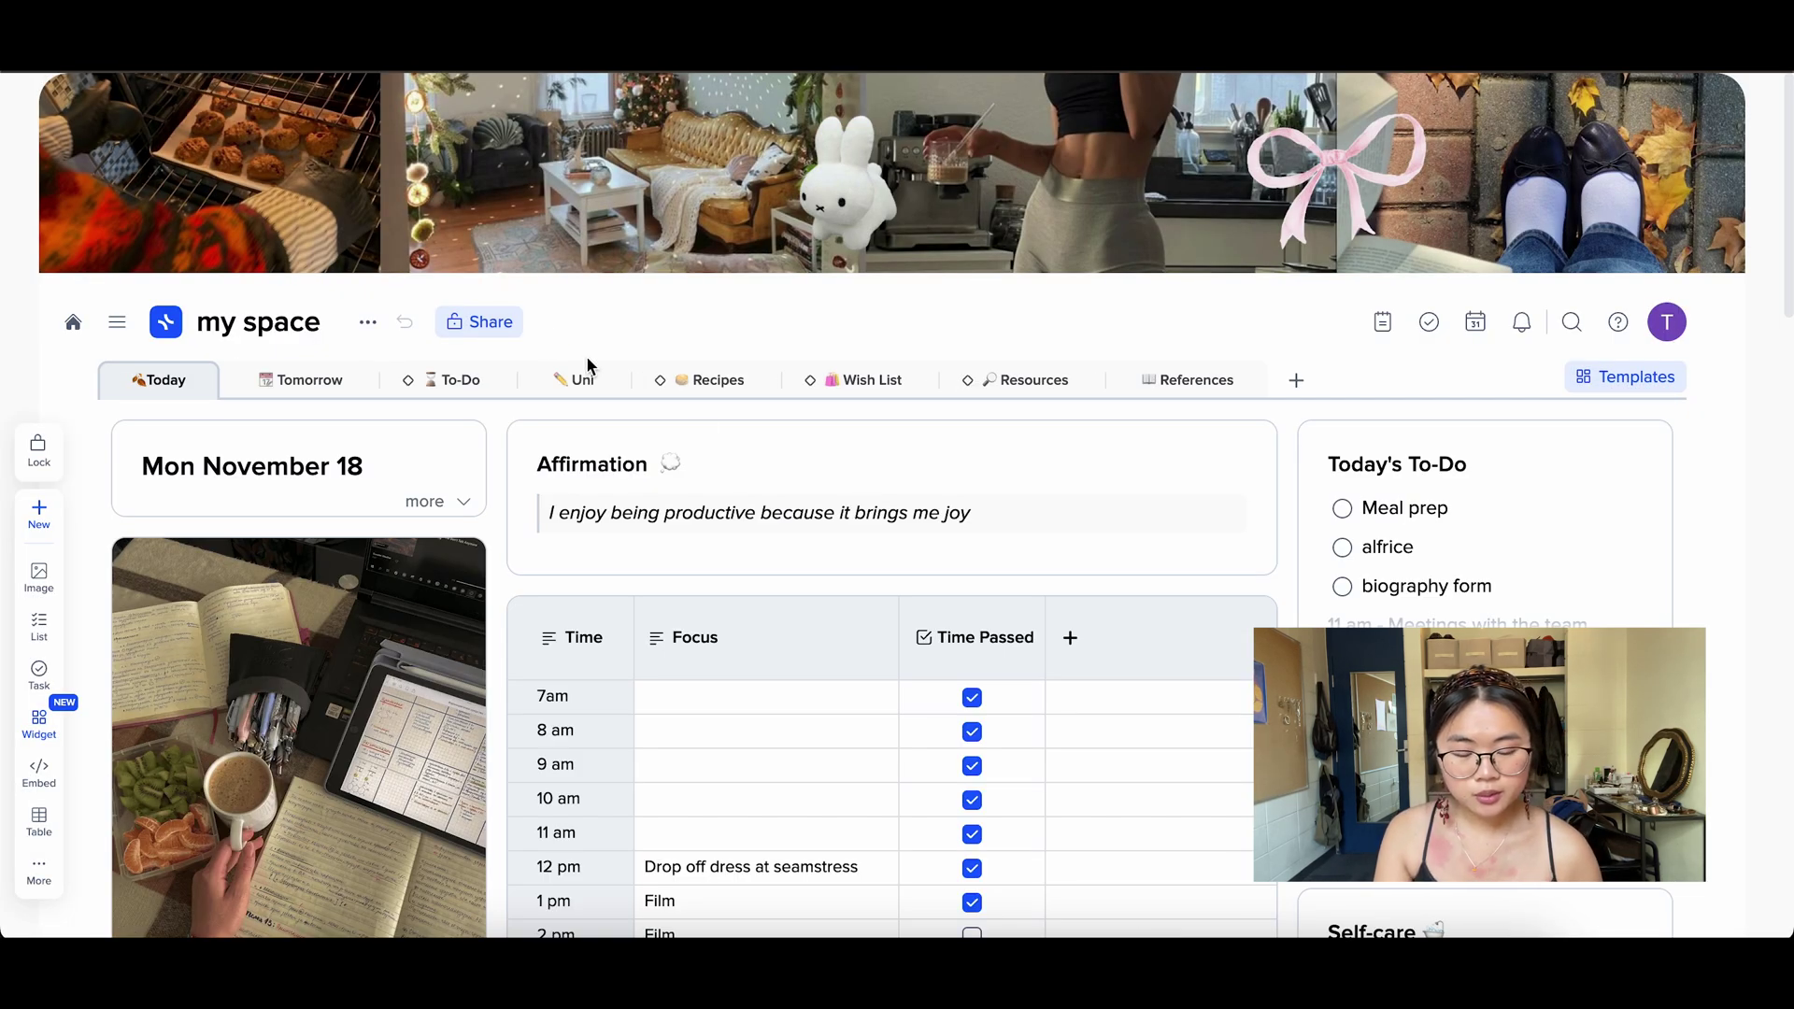
Step: Expand the Today's To-Do tile and examine the hourly schedule on the Today page
{"action": "scroll", "coordinate": [740, 449], "scroll_direction": "down", "scroll_amount": 1}
{"action": "scroll", "coordinate": [740, 448], "scroll_direction": "down", "scroll_amount": 1}
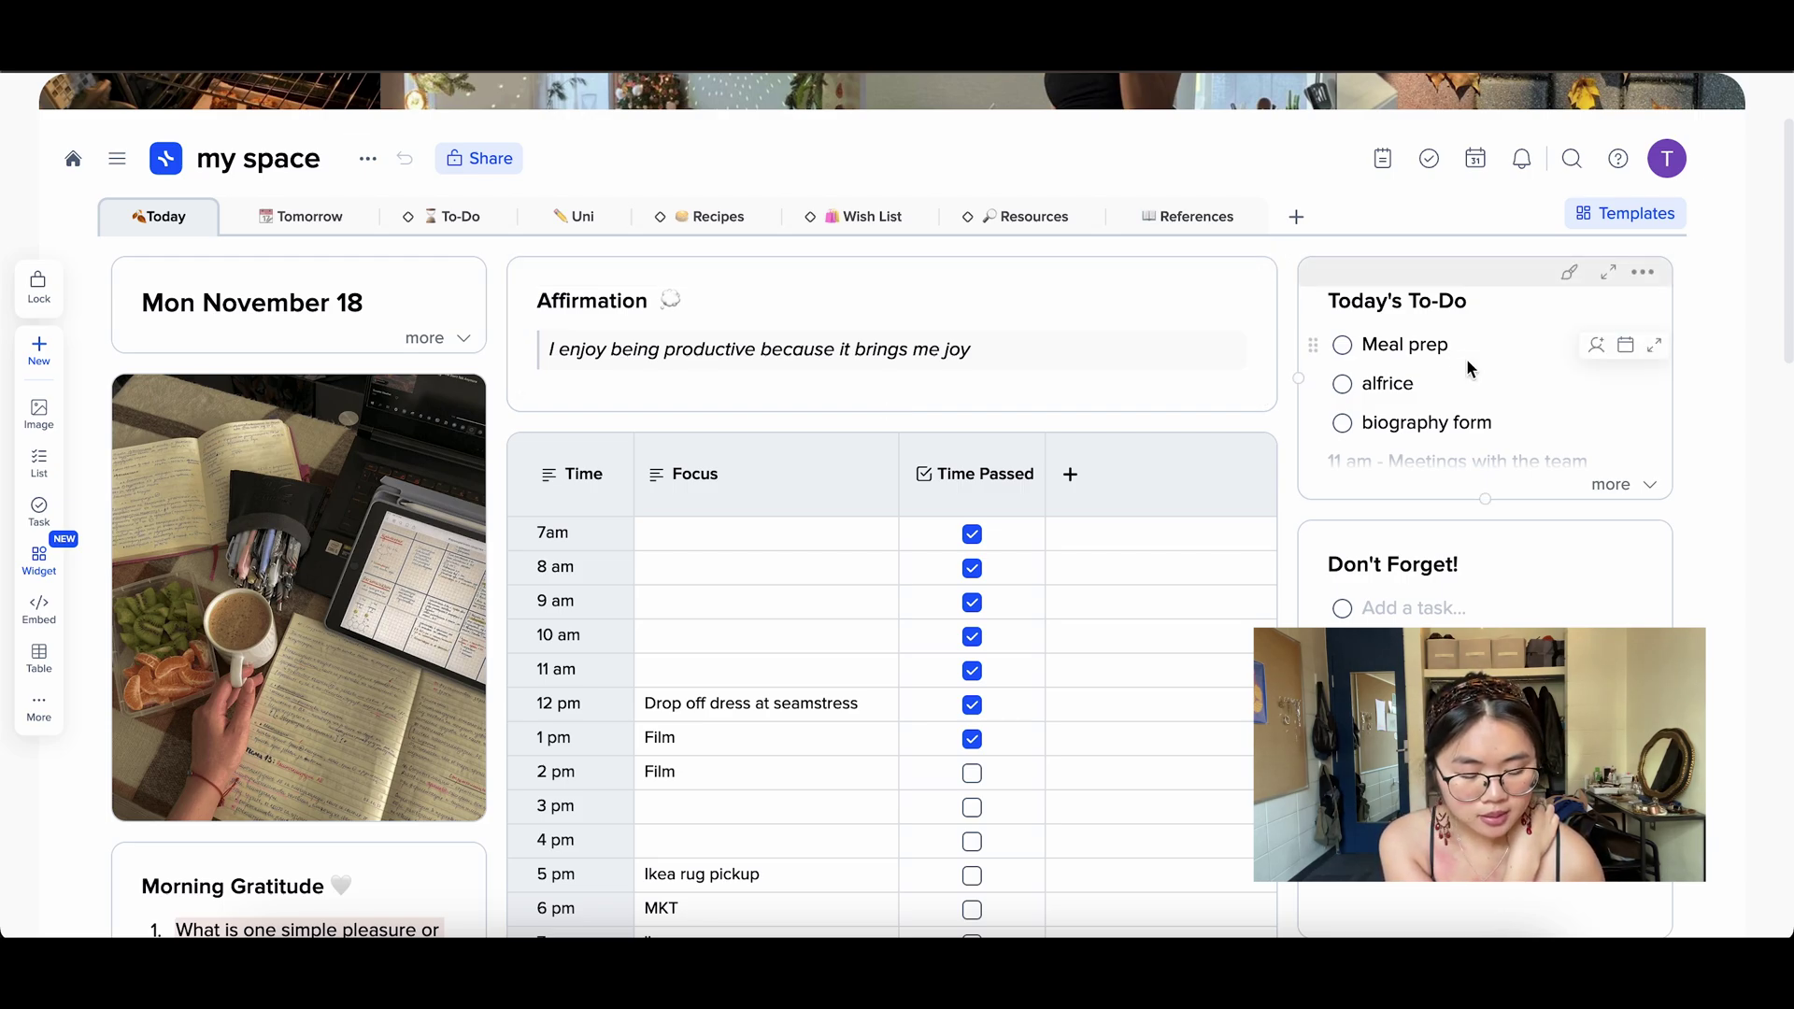
{"action": "scroll", "coordinate": [1466, 364], "scroll_direction": "down", "scroll_amount": 2}
{"action": "scroll", "coordinate": [1468, 369], "scroll_direction": "up", "scroll_amount": 2}
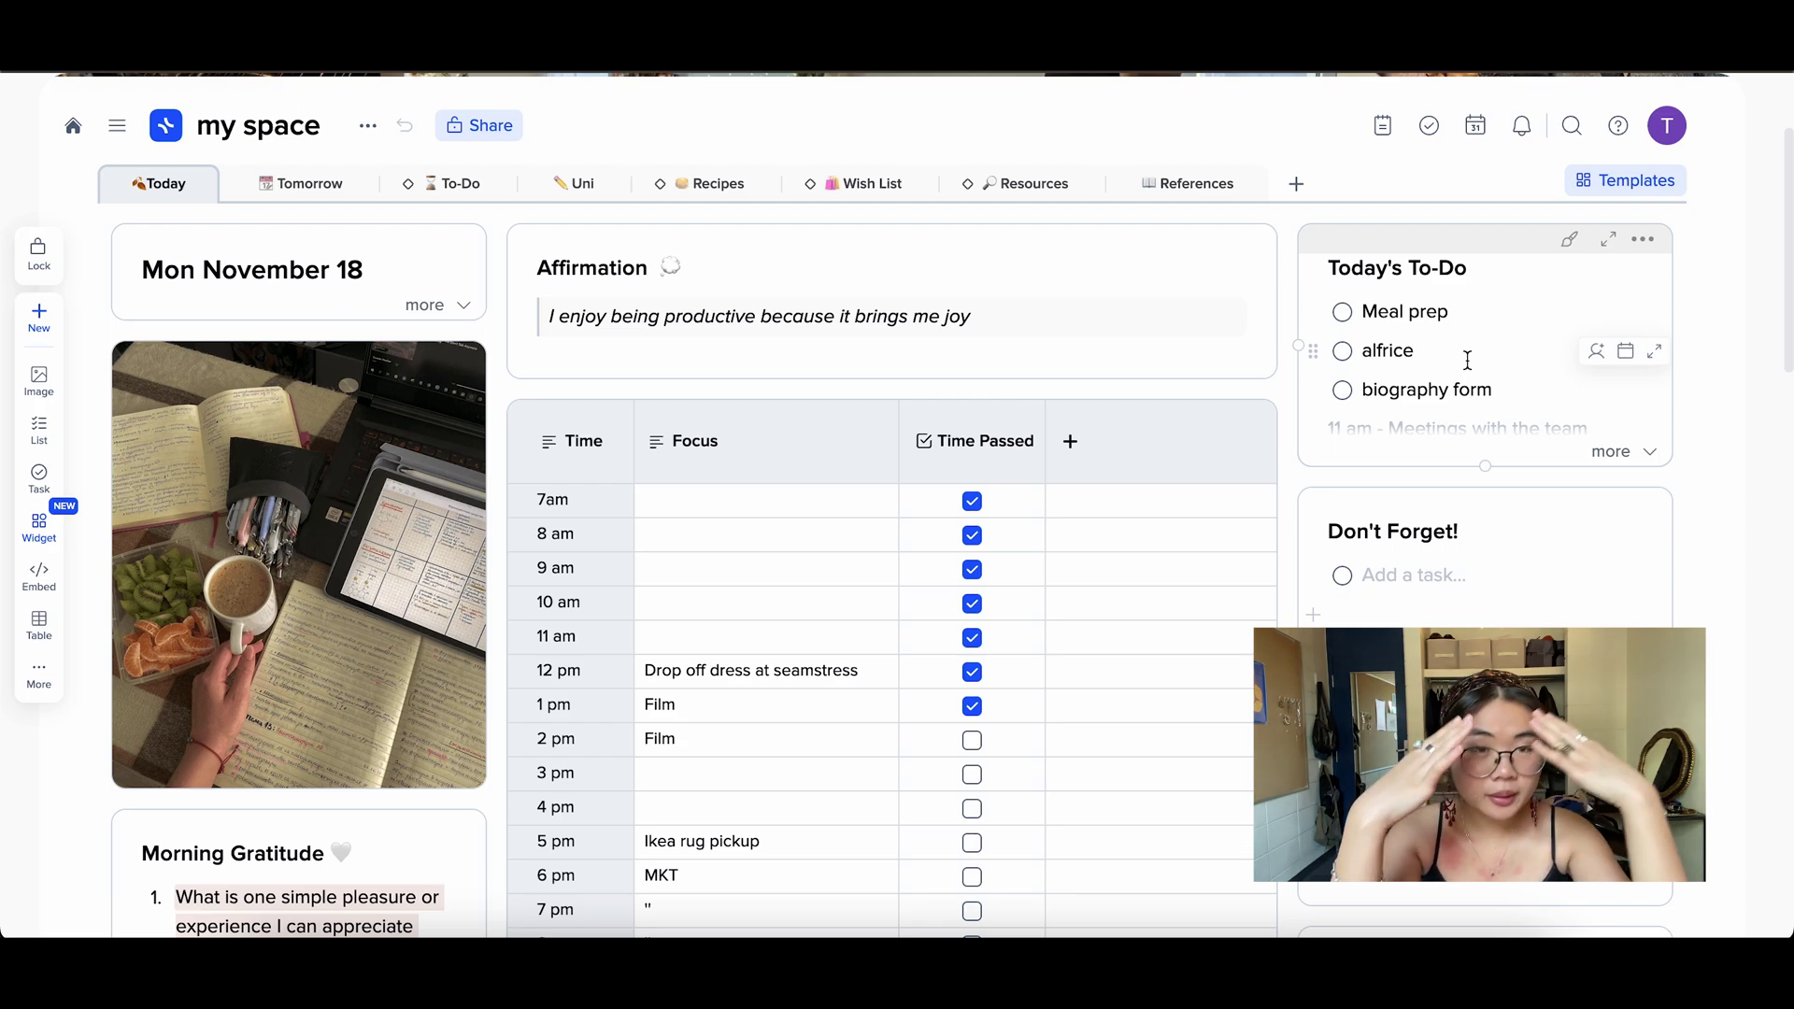
{"action": "left_click", "coordinate": [1530, 388]}
{"action": "scroll", "coordinate": [1327, 373], "scroll_direction": "up", "scroll_amount": 1}
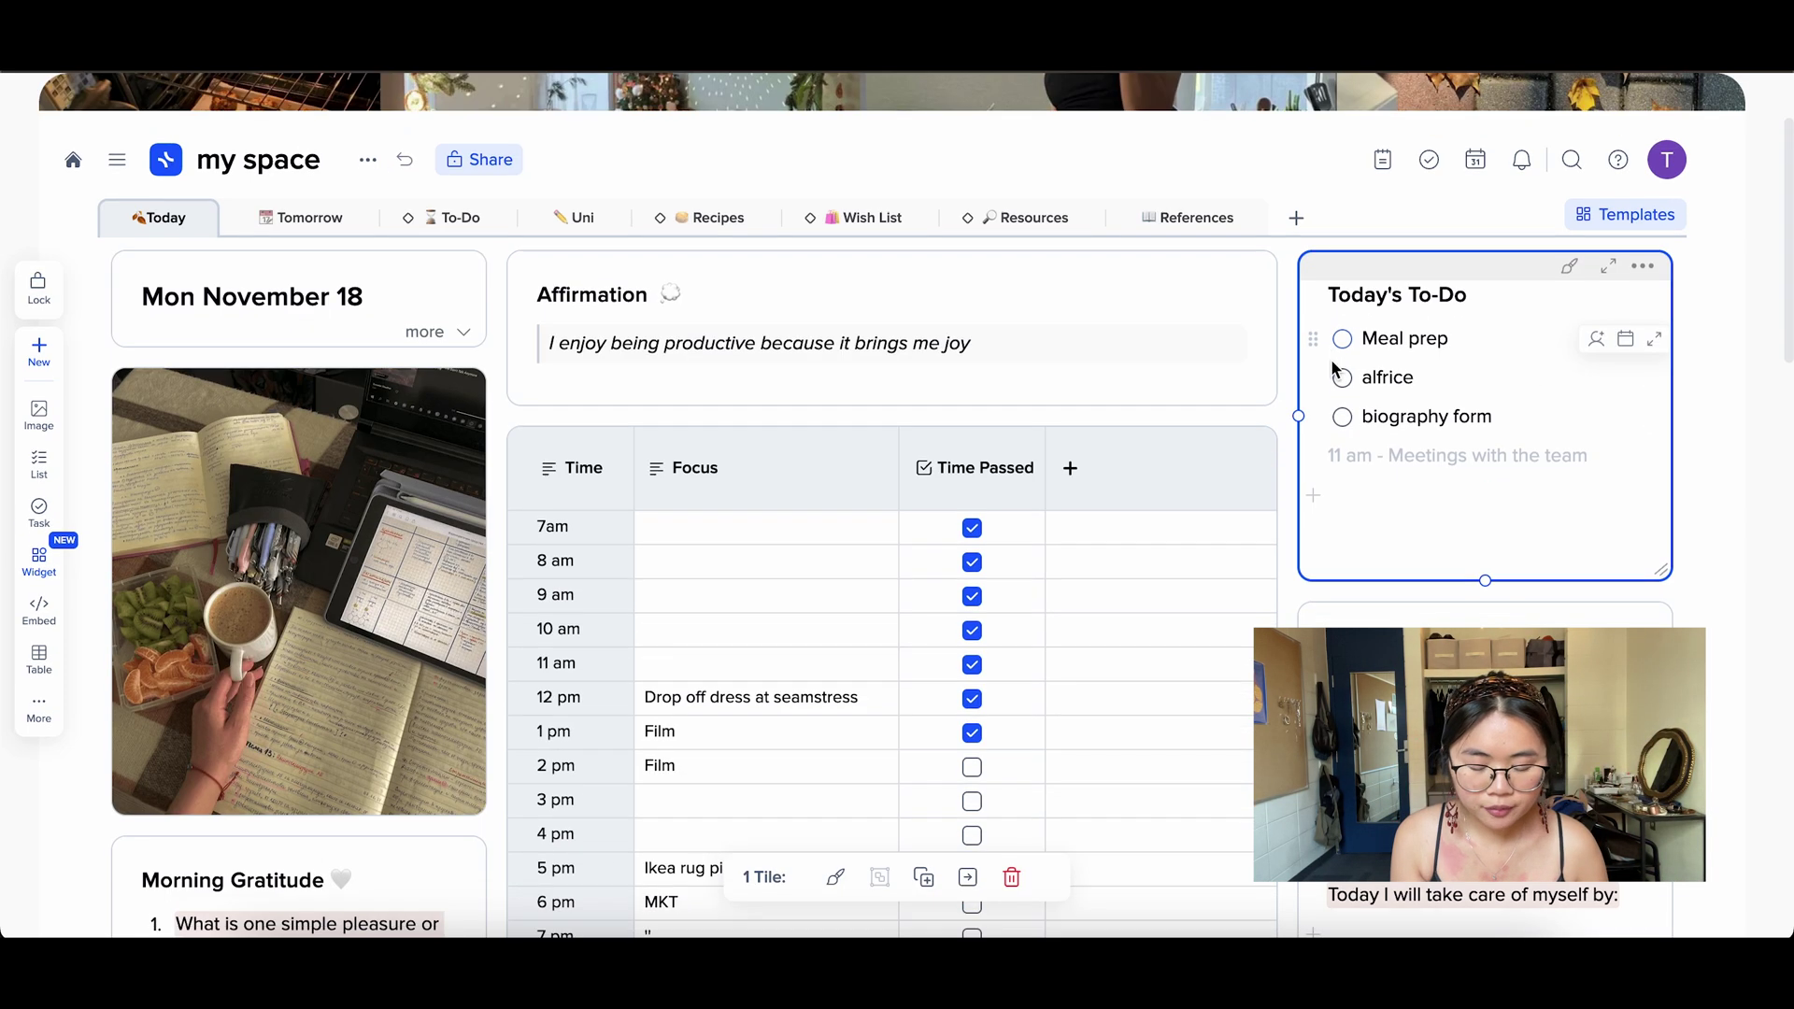
{"action": "scroll", "coordinate": [1334, 367], "scroll_direction": "down", "scroll_amount": 3}
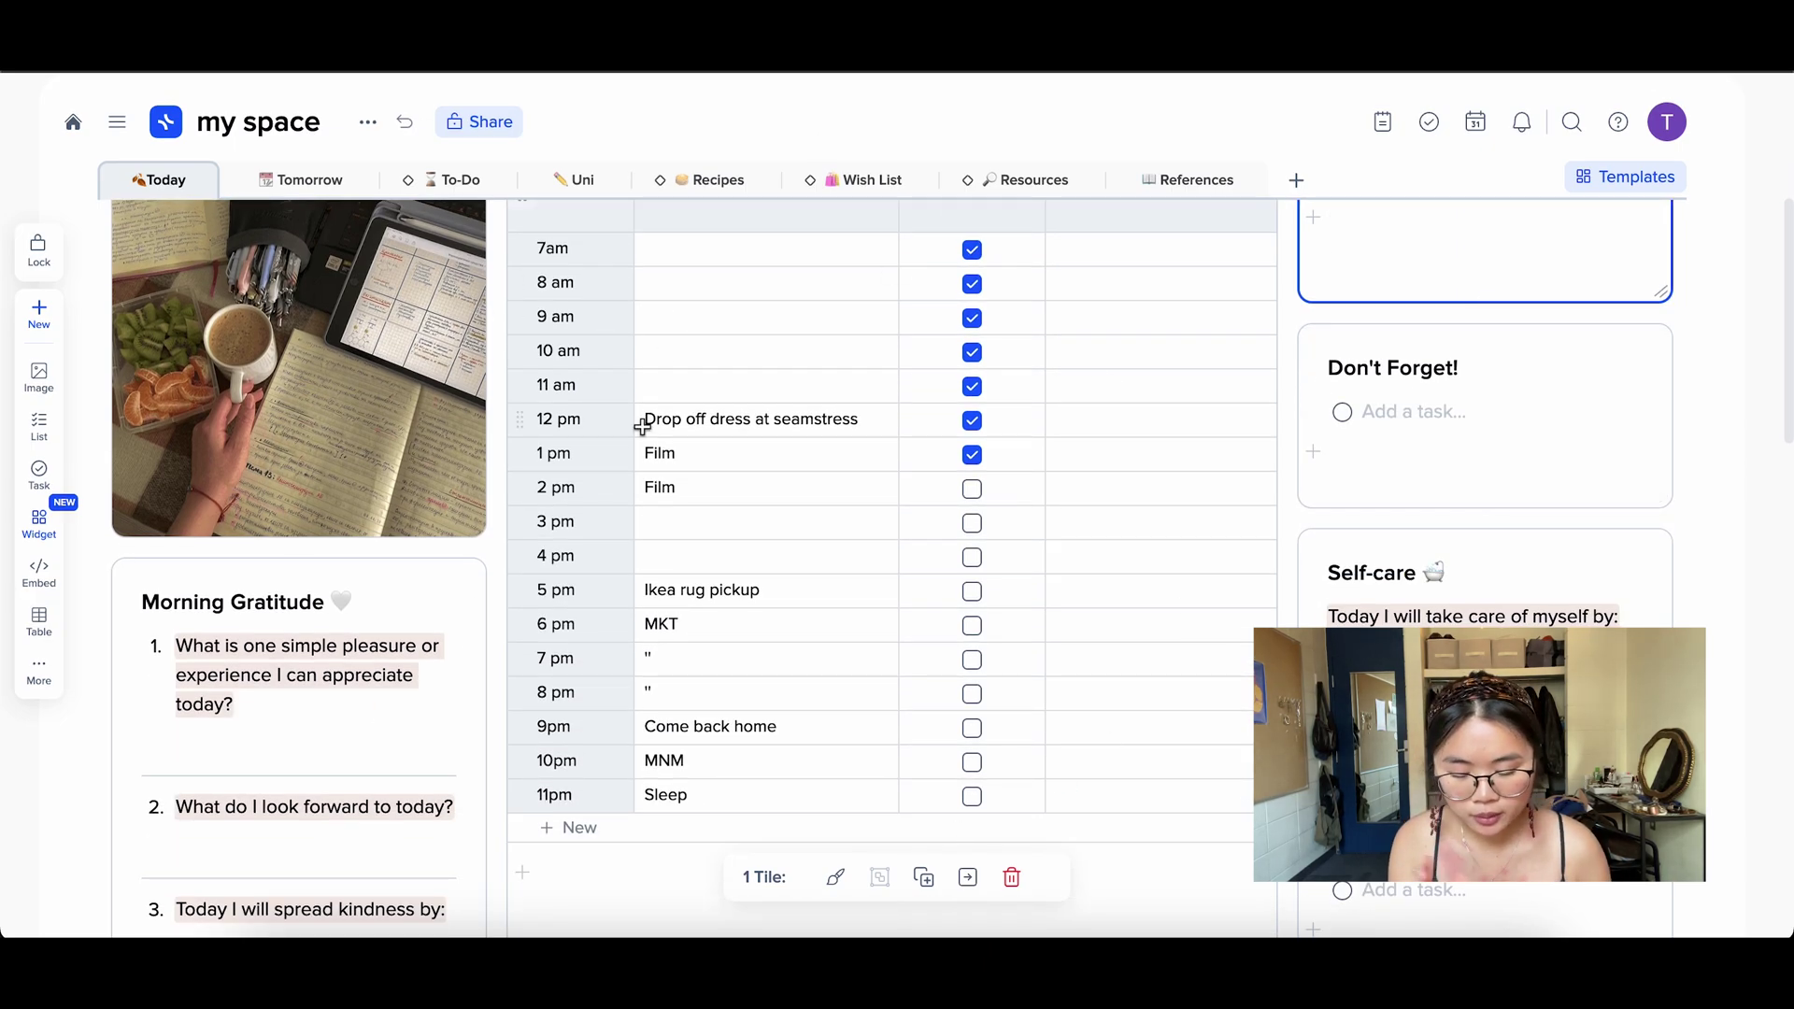
{"action": "scroll", "coordinate": [735, 418], "scroll_direction": "up", "scroll_amount": 1}
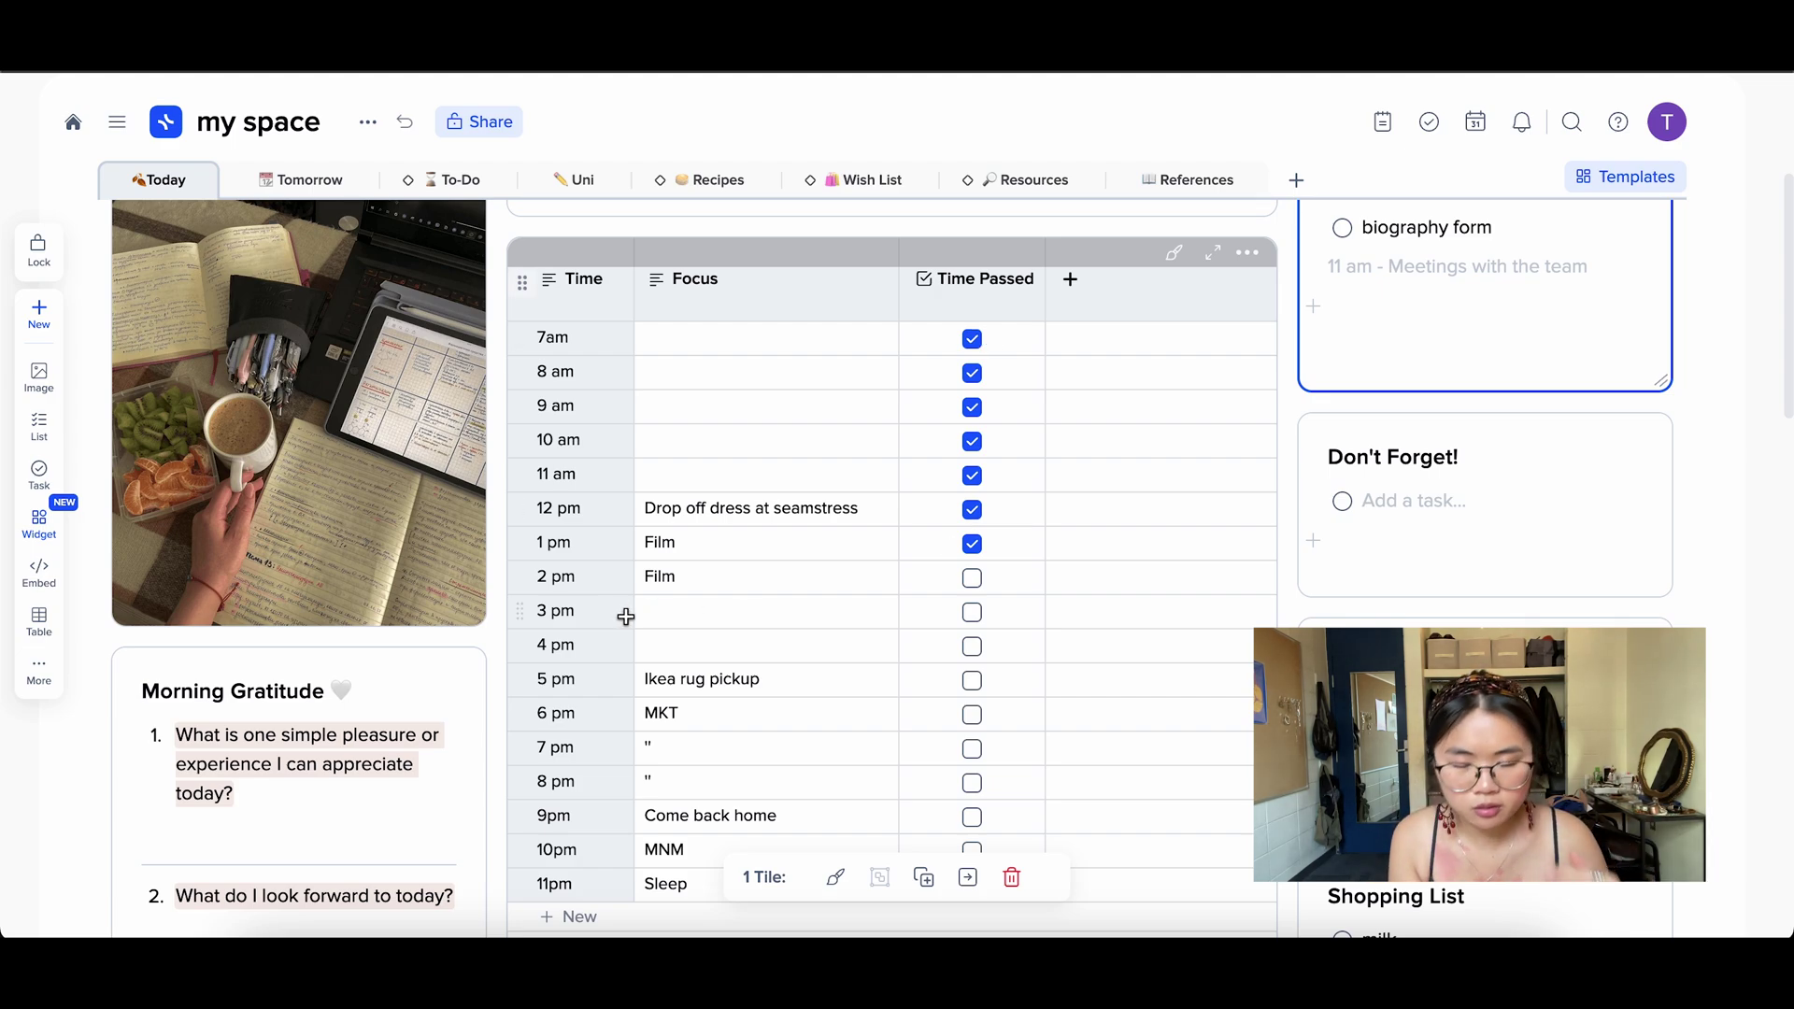
Step: Mark the 2 pm slot as passed in the hourly schedule on the Today page
{"action": "left_click", "coordinate": [972, 579]}
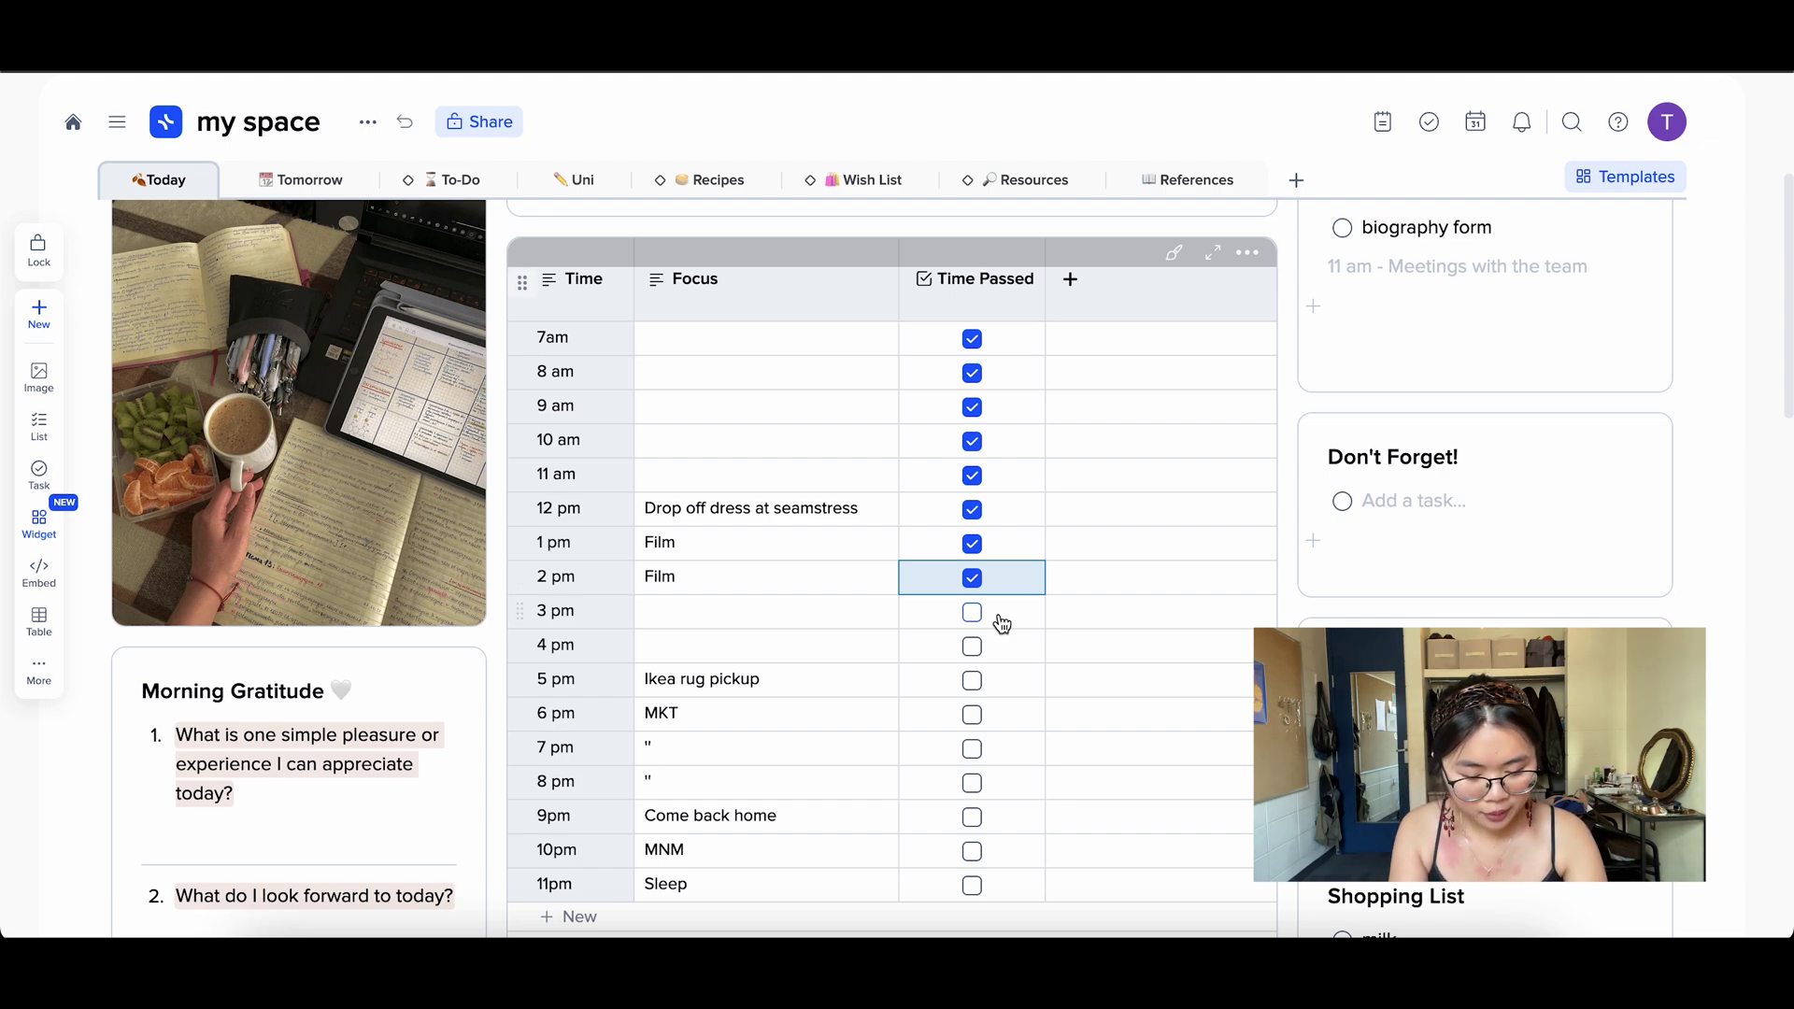
Step: Try inserting an empty row below the 3 pm slot in the schedule and undo the insertion
{"action": "scroll", "coordinate": [1002, 624], "scroll_direction": "down", "scroll_amount": 1}
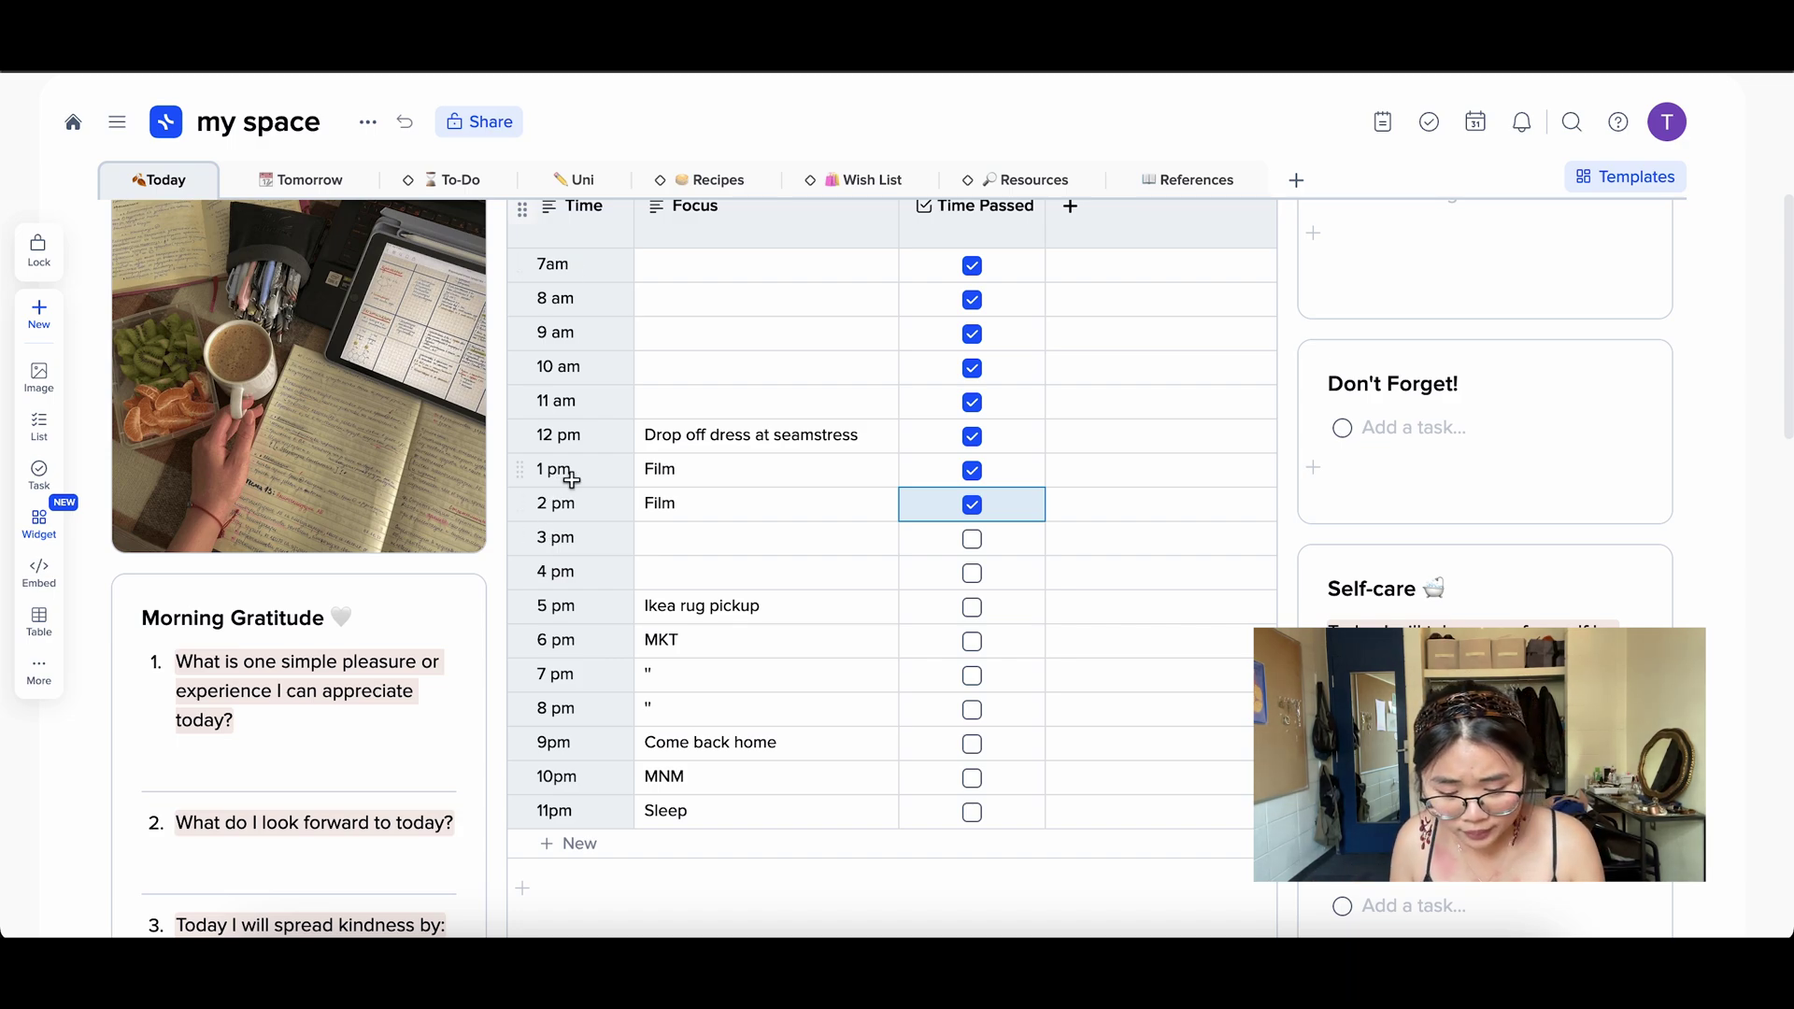
{"action": "right_click", "coordinate": [589, 540]}
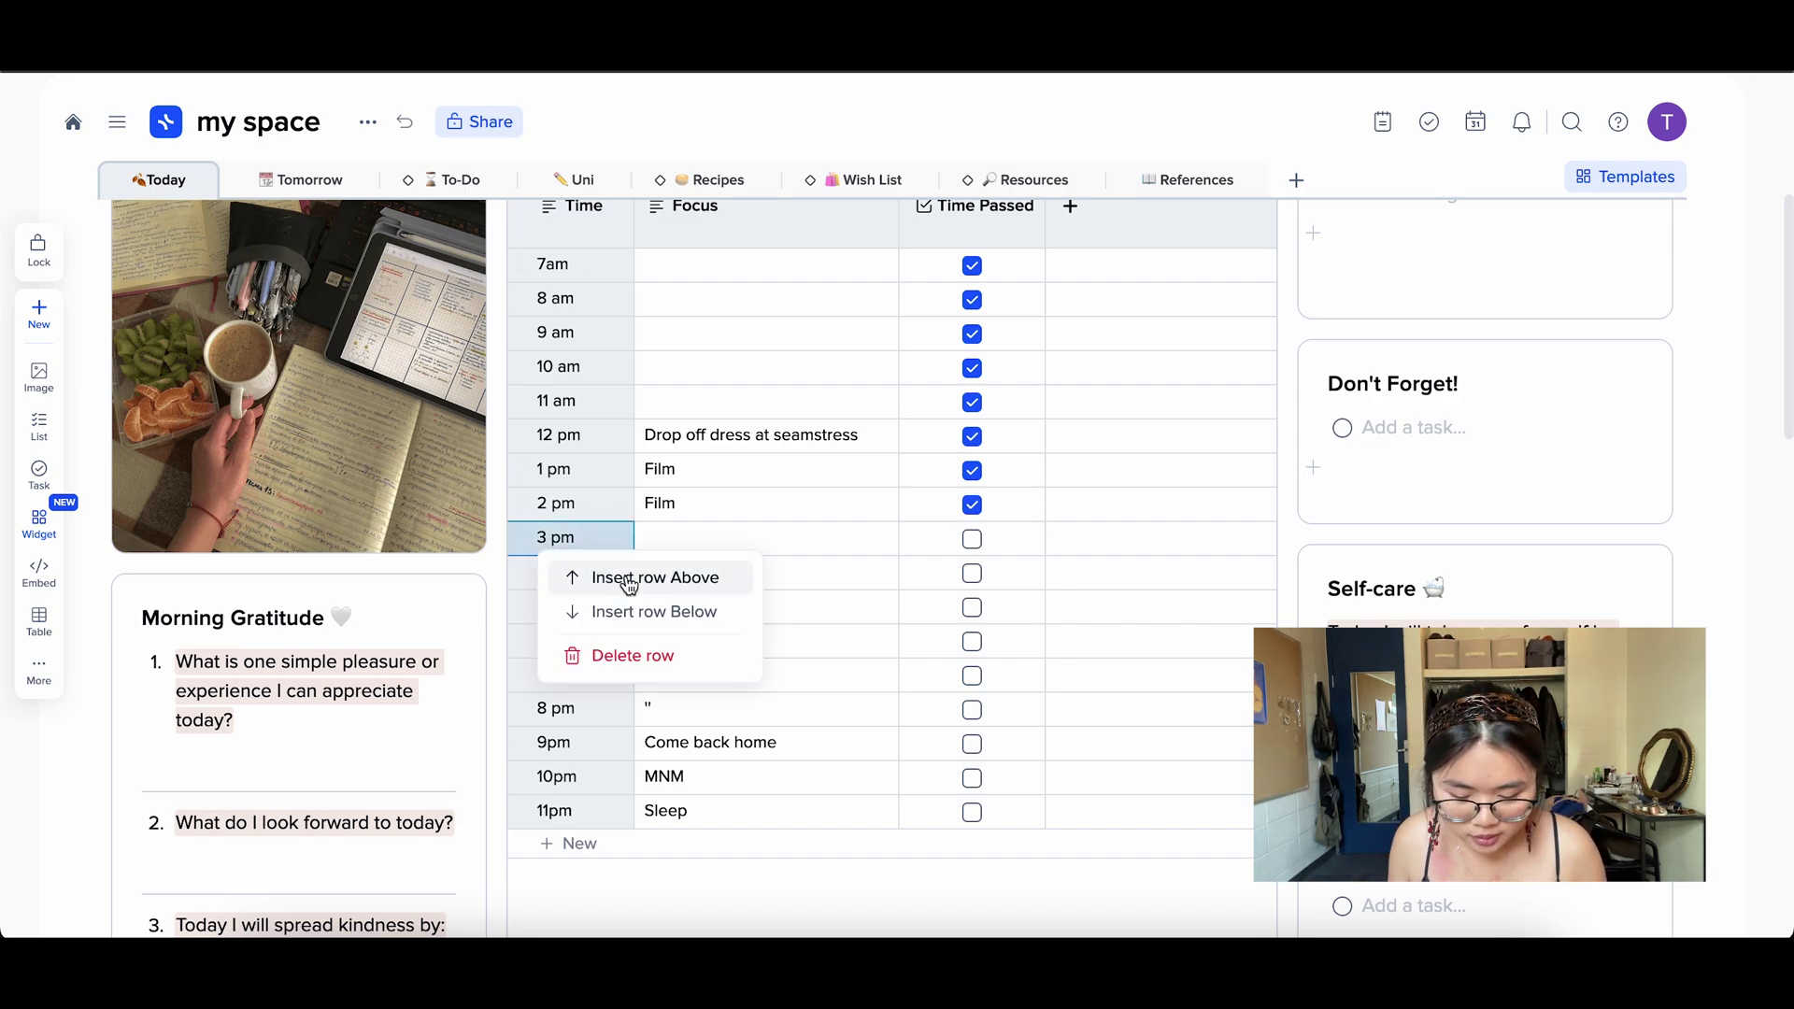
{"action": "left_click", "coordinate": [646, 611]}
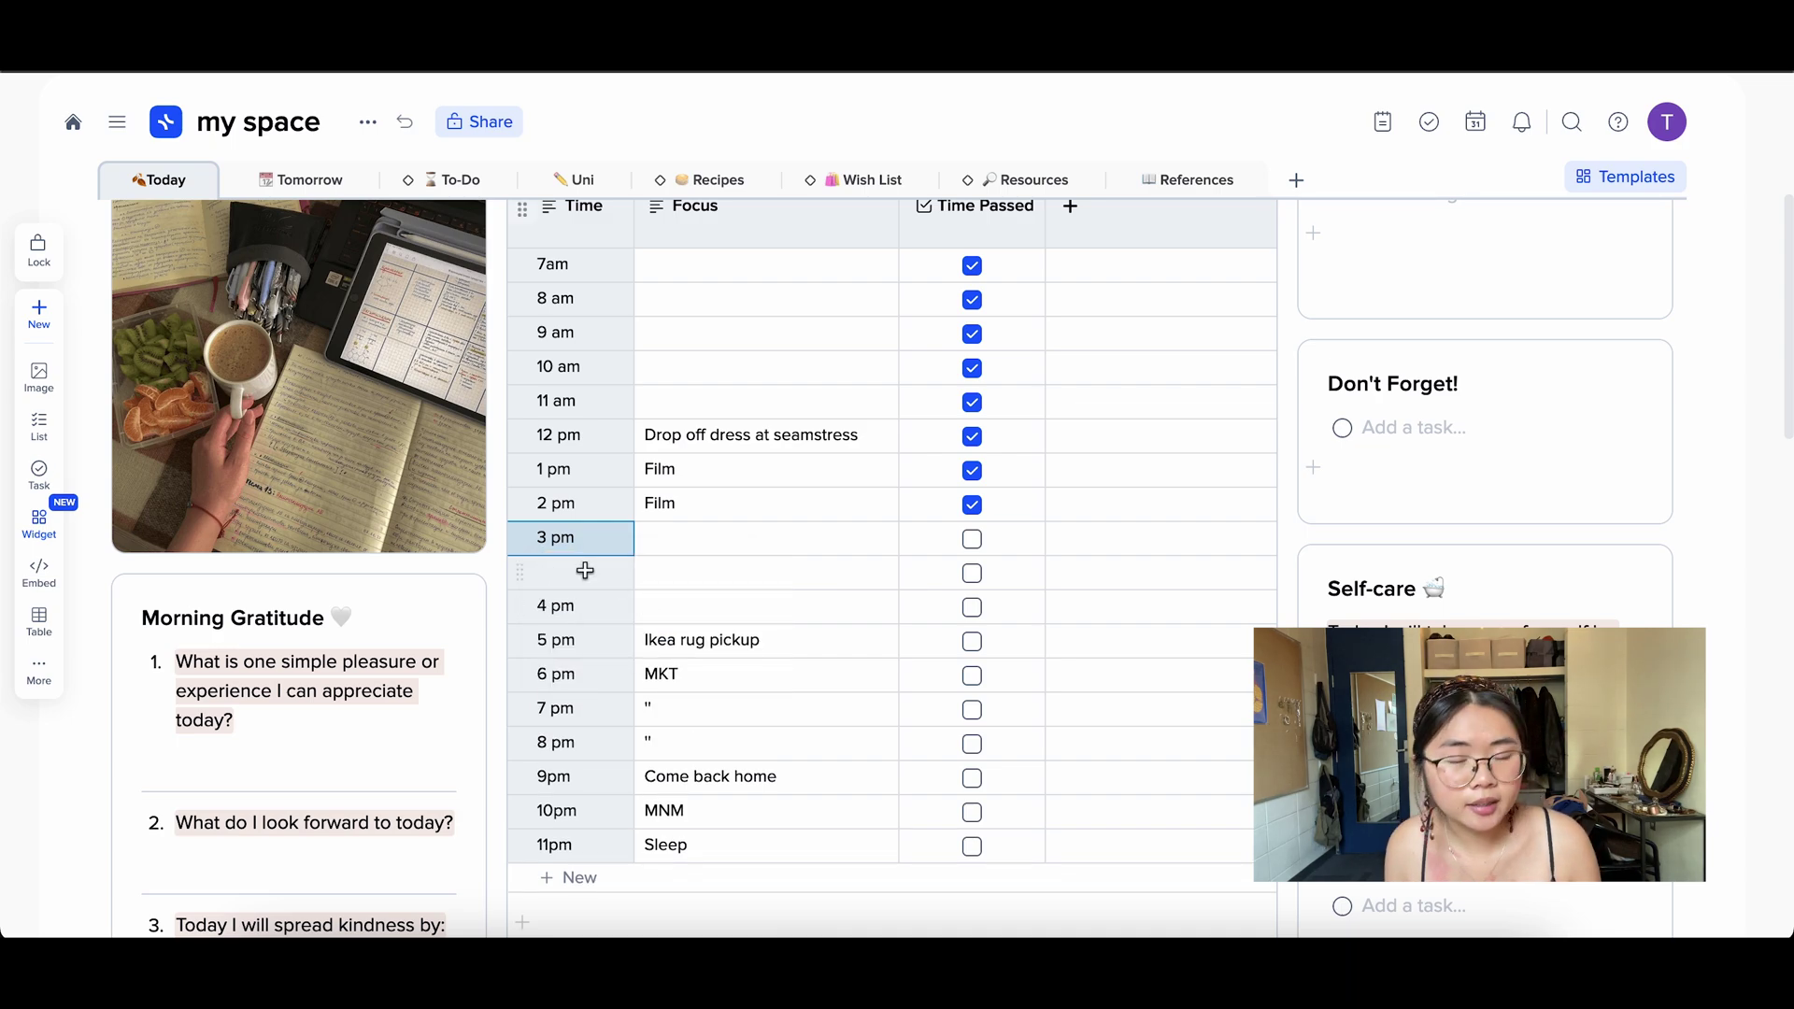
{"action": "key", "text": "ctrl+z"}
Step: Add a Text column after the Time Passed column of the hourly schedule table
{"action": "scroll", "coordinate": [1149, 384], "scroll_direction": "up", "scroll_amount": 1}
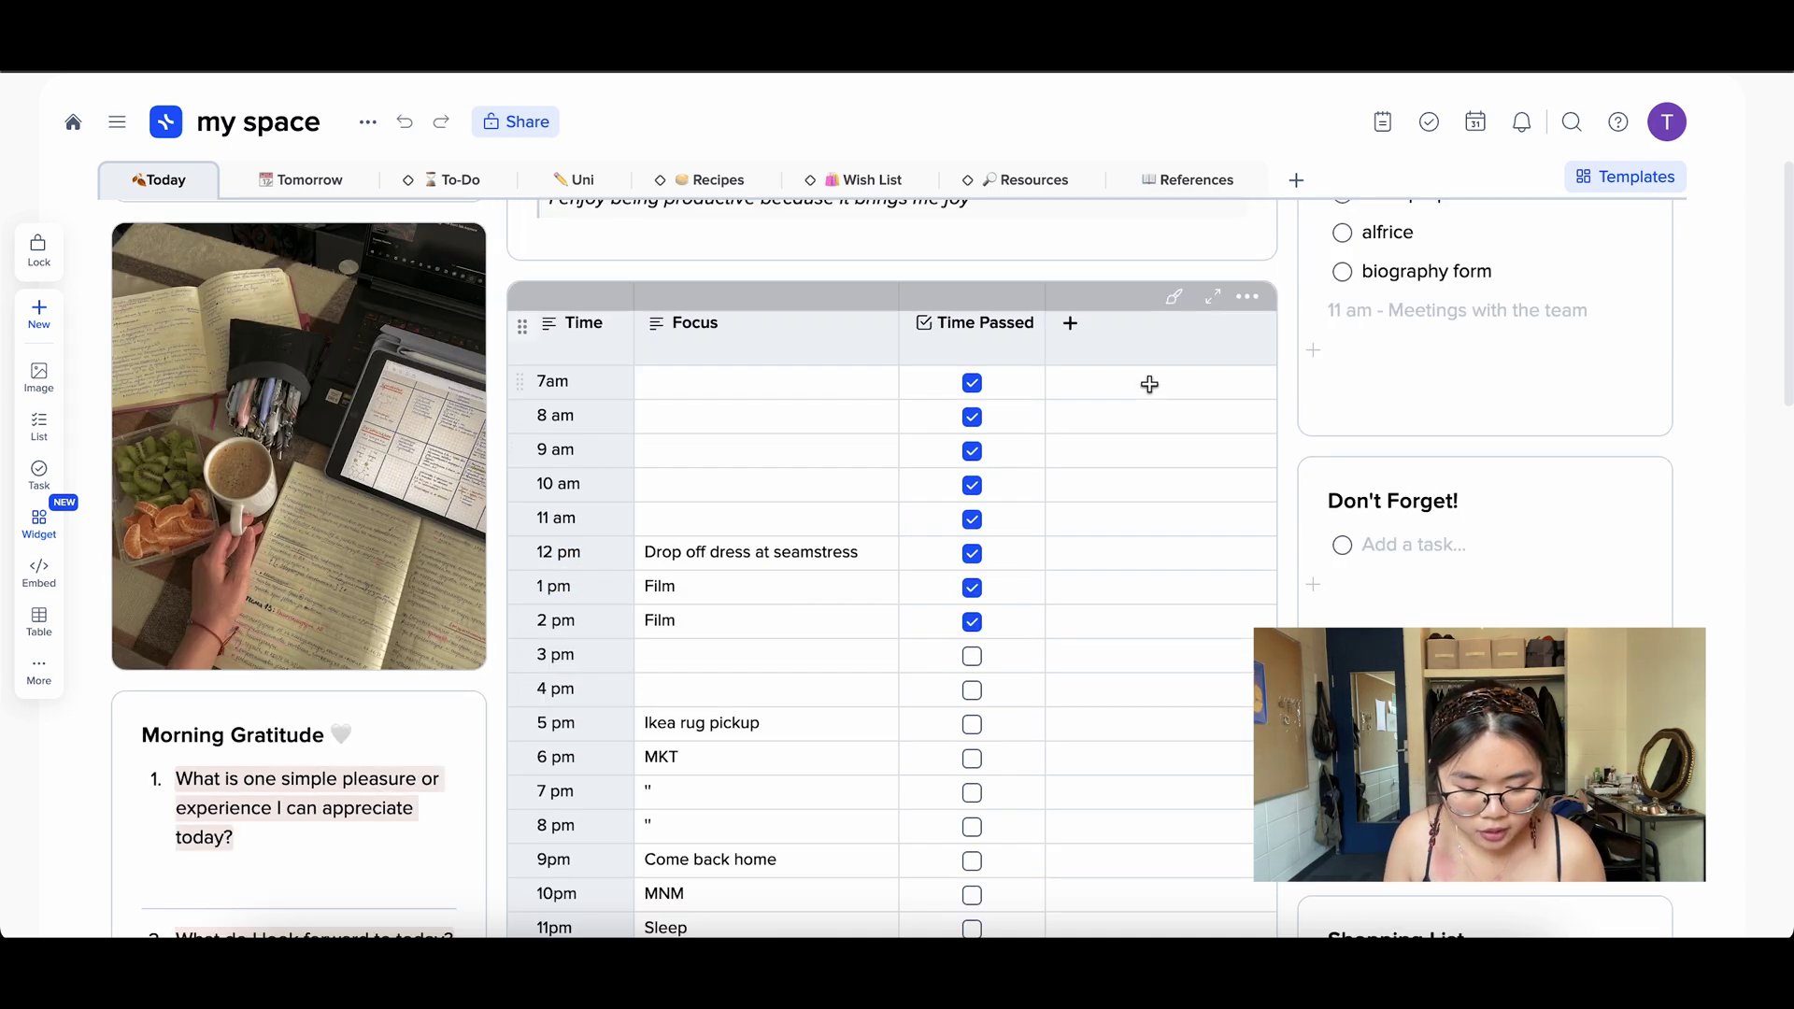
{"action": "left_click", "coordinate": [1149, 384]}
{"action": "scroll", "coordinate": [1123, 609], "scroll_direction": "down", "scroll_amount": 1}
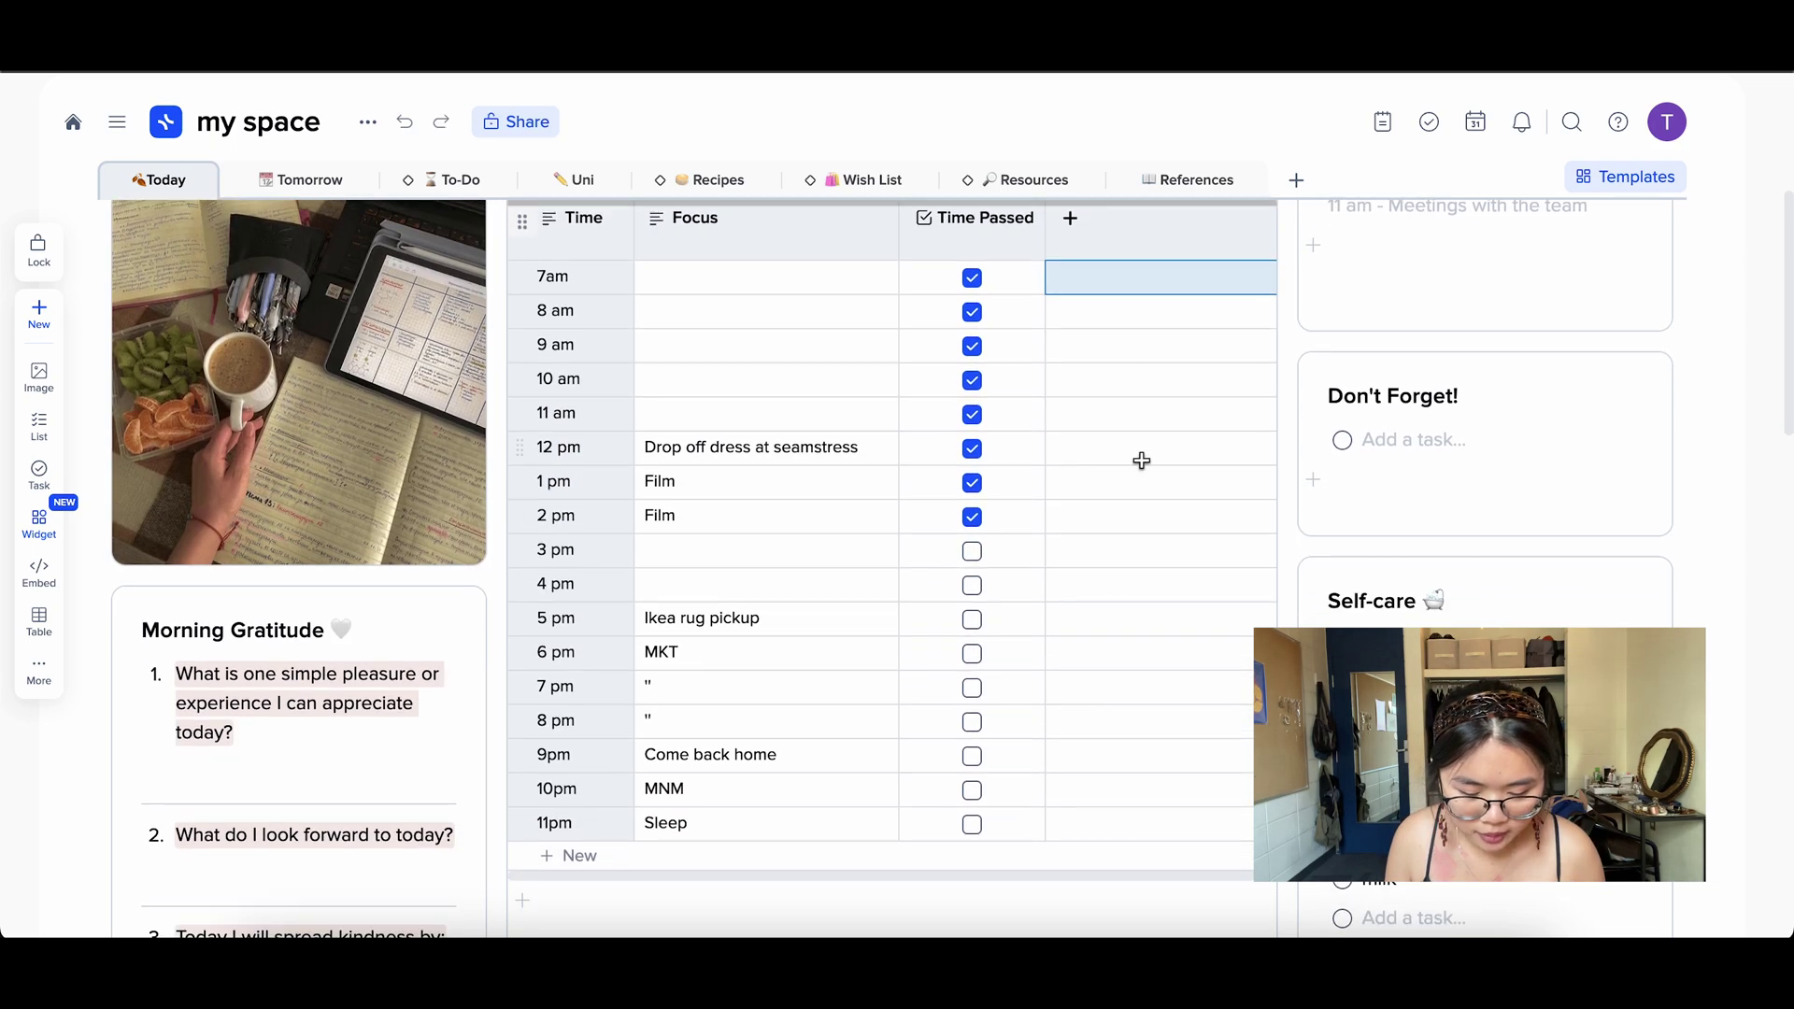
{"action": "left_click", "coordinate": [1142, 469]}
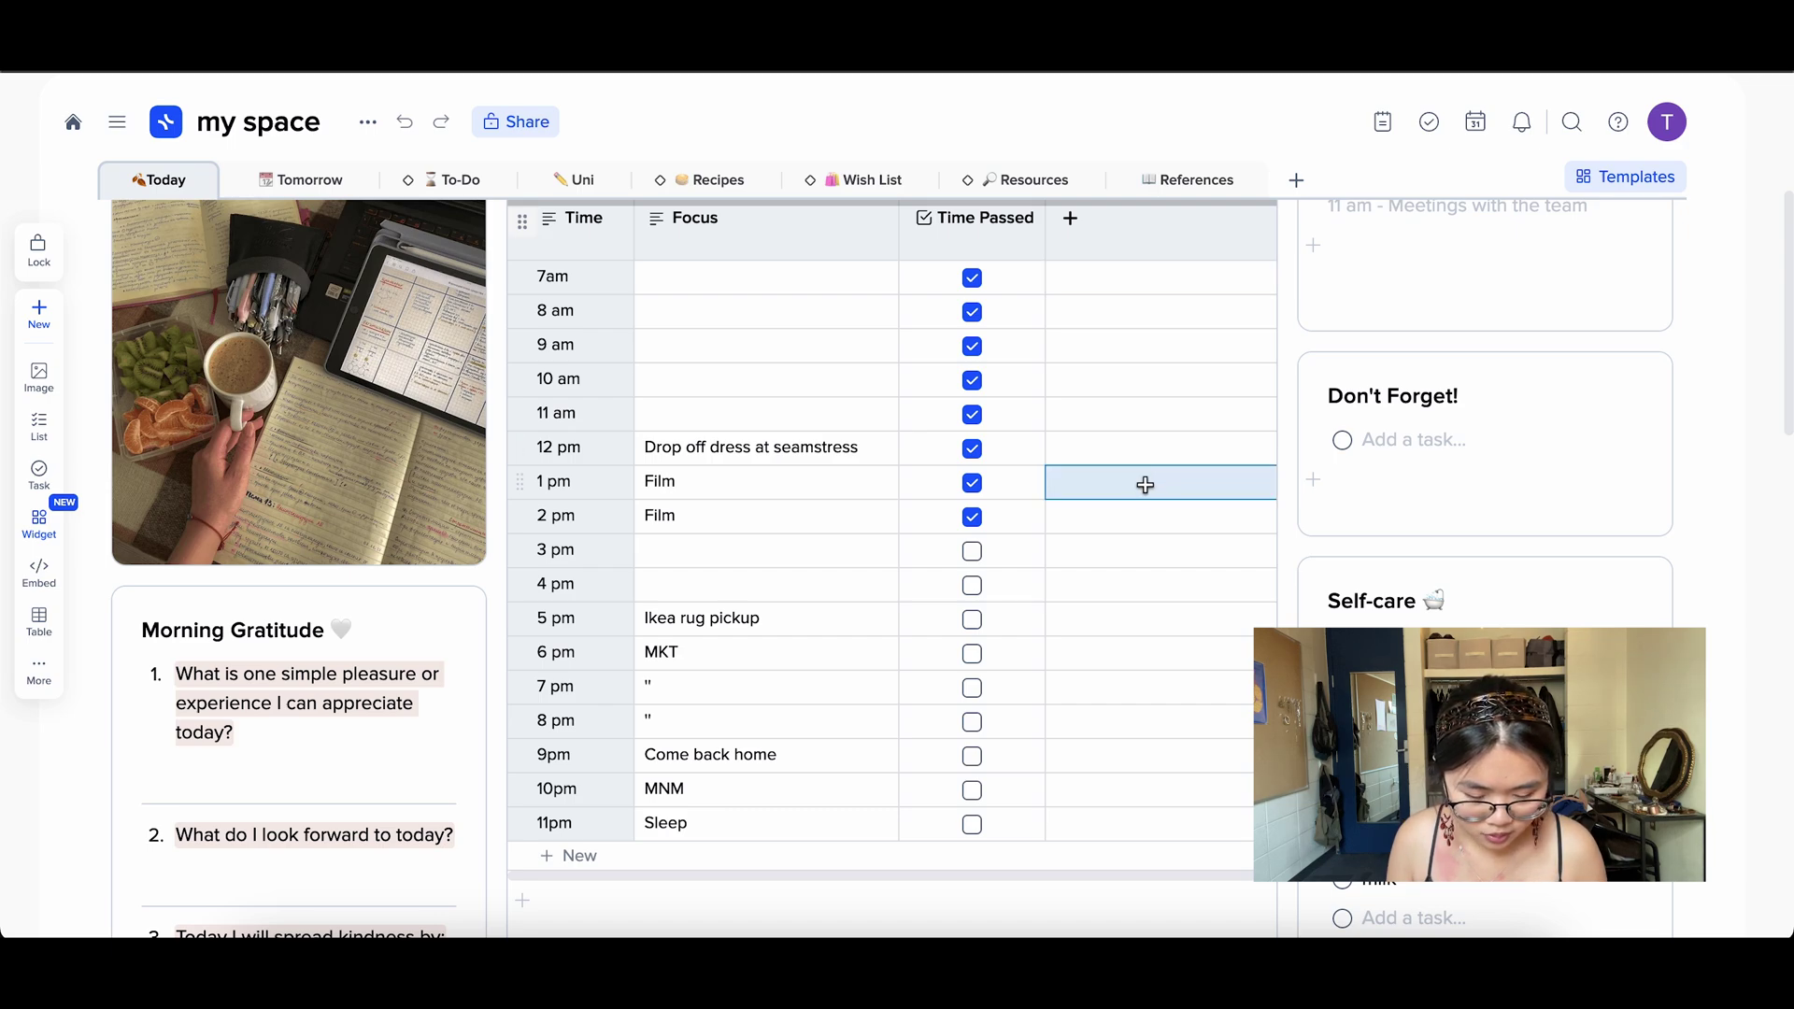
{"action": "left_click", "coordinate": [1125, 421]}
{"action": "left_click", "coordinate": [1121, 480]}
{"action": "left_click", "coordinate": [1149, 484]}
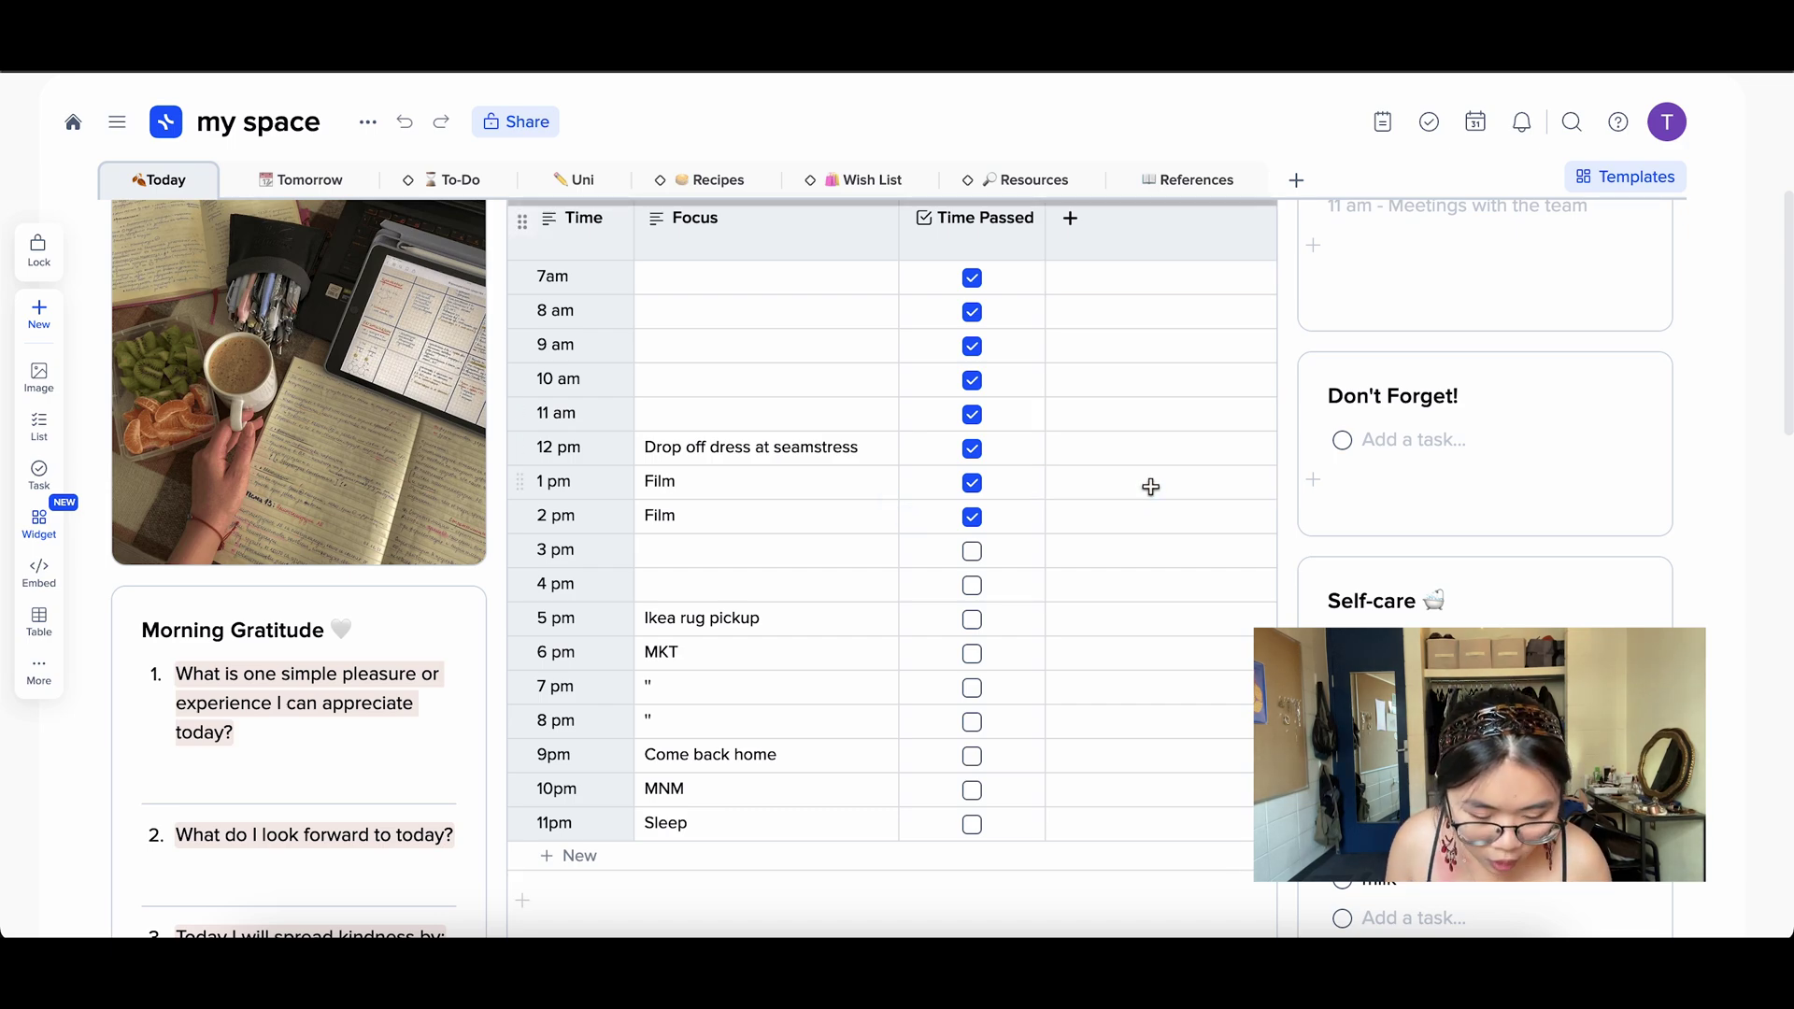
{"action": "left_click", "coordinate": [1071, 218]}
{"action": "left_click", "coordinate": [1109, 270]}
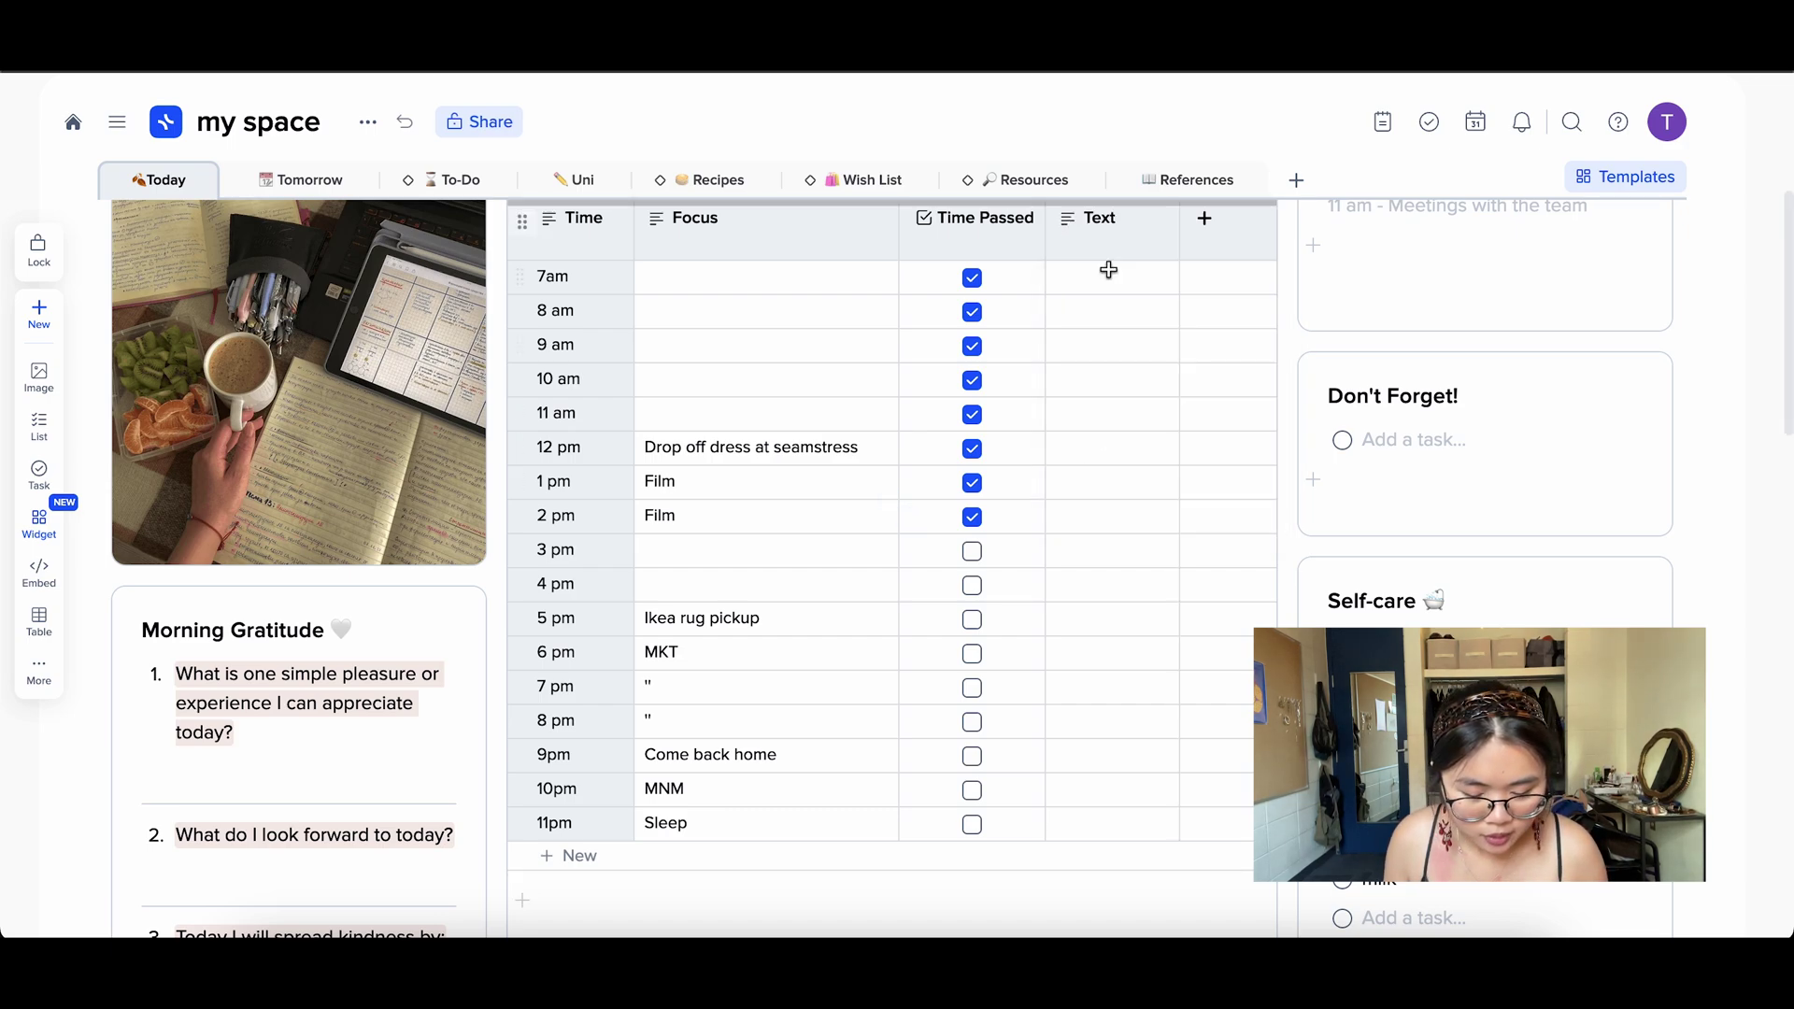
Step: Enter the note "Dont forget tripod!" in the Text column of the 1 pm Film row
{"action": "left_click", "coordinate": [1102, 450]}
{"action": "left_click", "coordinate": [1094, 474]}
{"action": "type", "text": "Dont"}
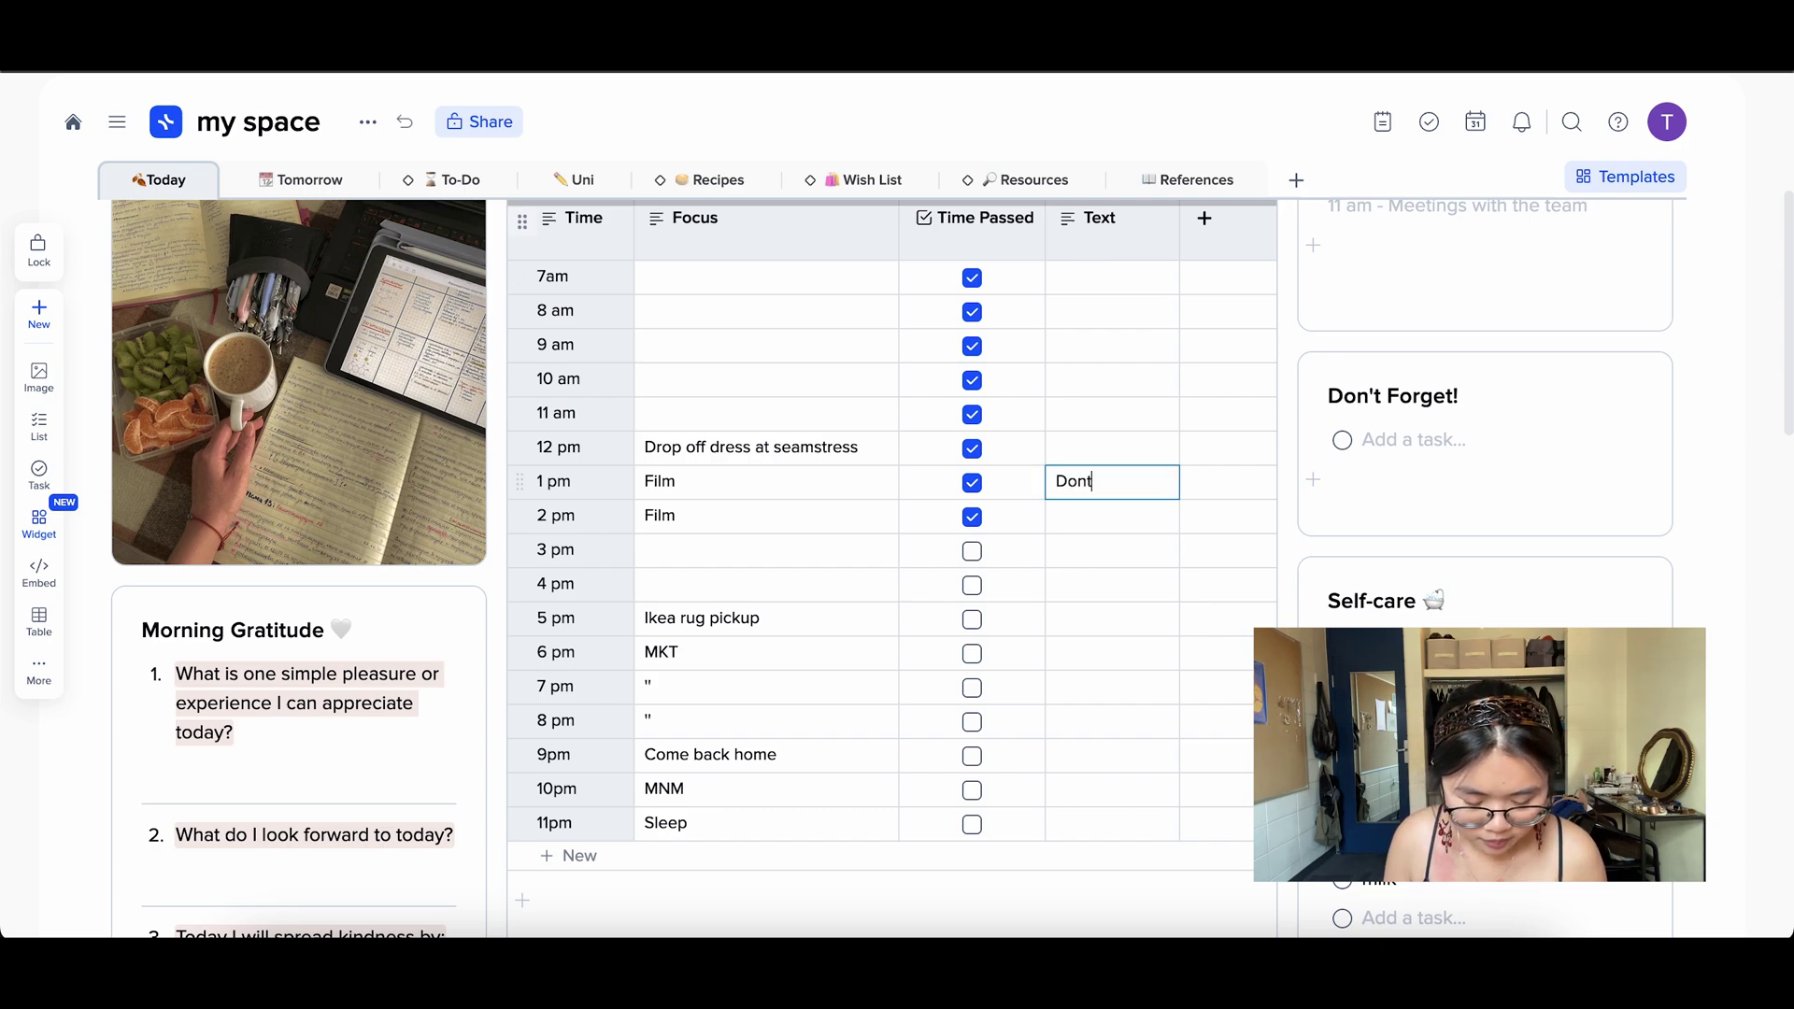
{"action": "type", "text": " d"}
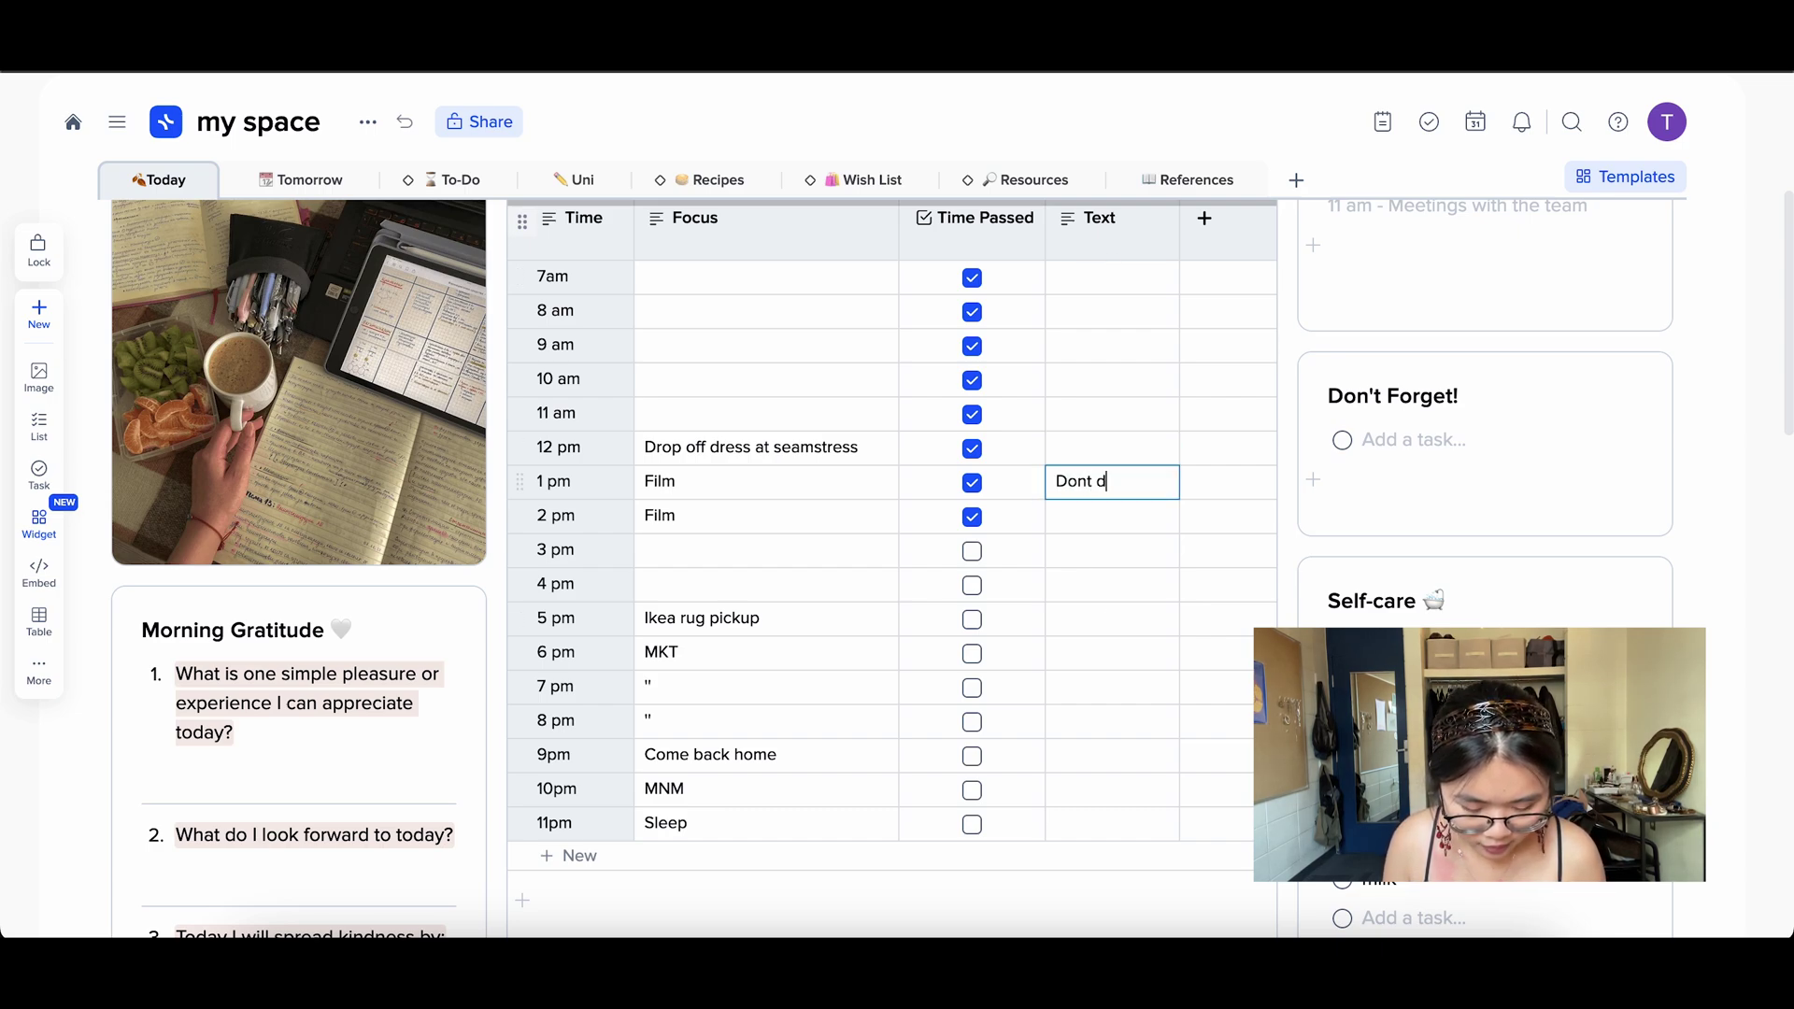
{"action": "key", "text": "BackSpace"}
{"action": "type", "text": "forget tripod!"}
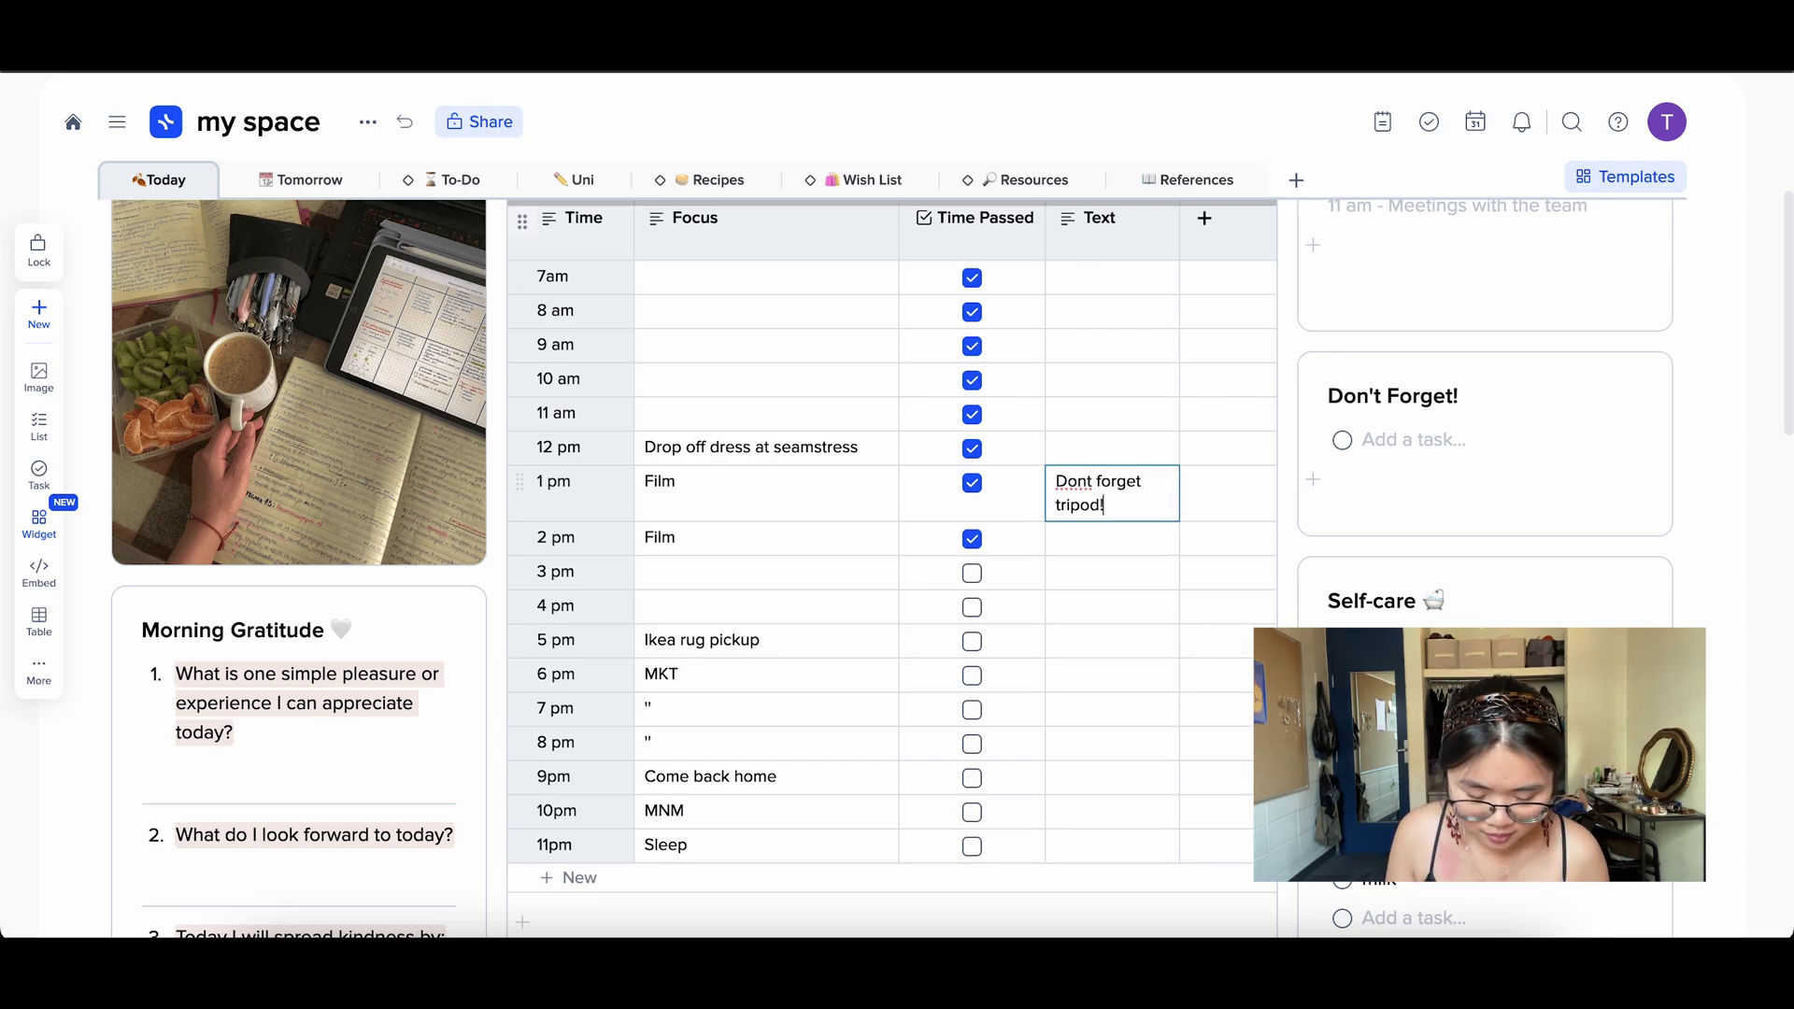
{"action": "scroll", "coordinate": [1486, 271], "scroll_direction": "down", "scroll_amount": 2}
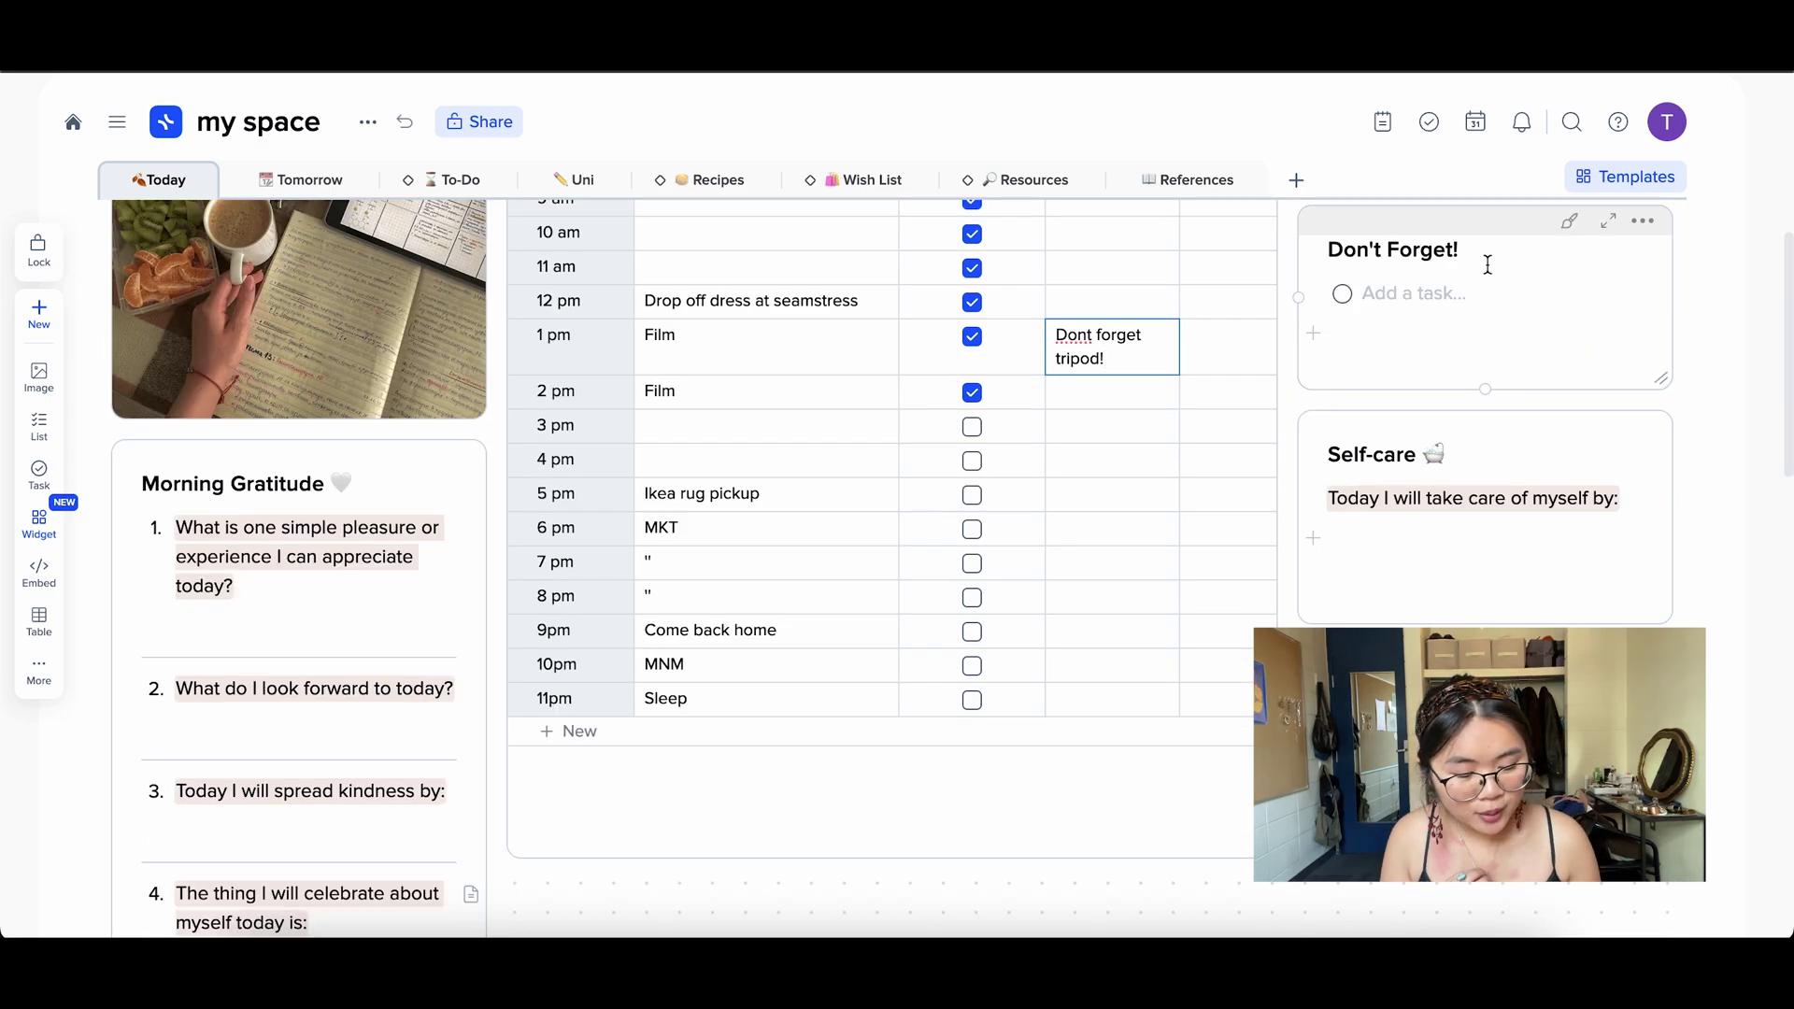
{"action": "key", "text": "Escape"}
Step: Review the Don't Forget!, Today's To-Do and Self-care tiles on the Today page
{"action": "scroll", "coordinate": [1443, 285], "scroll_direction": "up", "scroll_amount": 1}
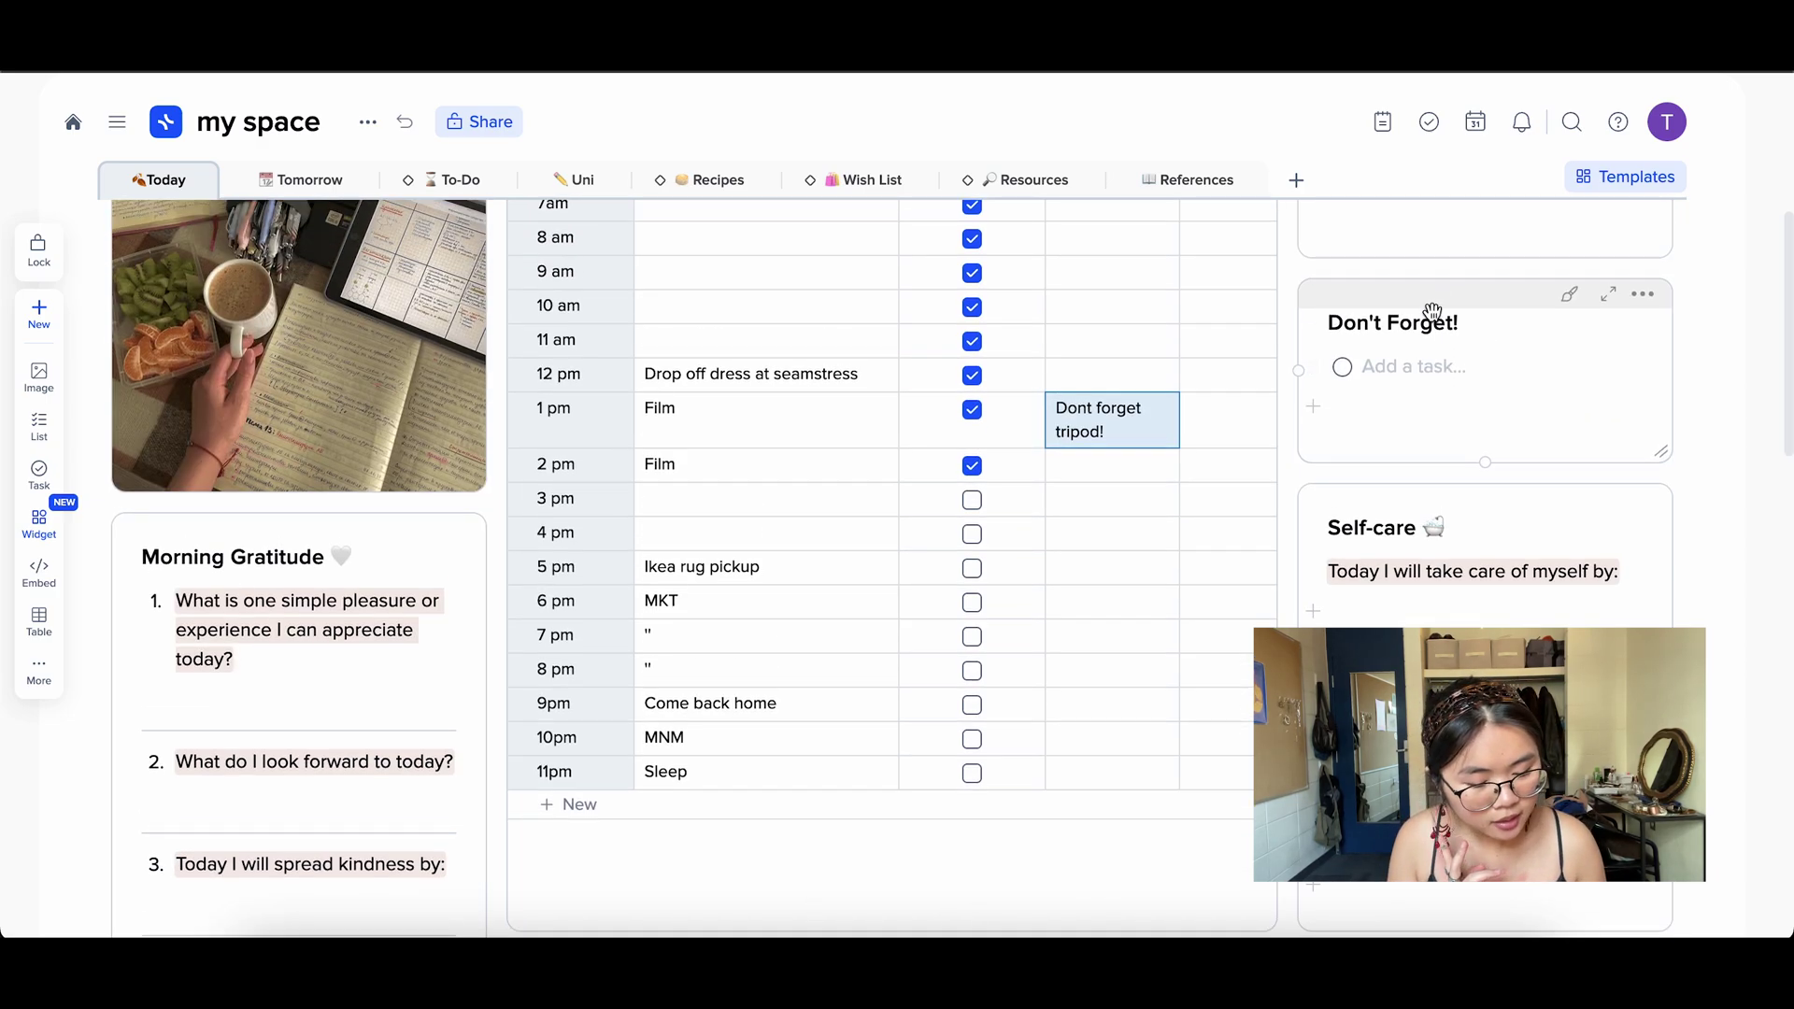
{"action": "left_click", "coordinate": [1429, 364]}
{"action": "scroll", "coordinate": [1429, 374], "scroll_direction": "up", "scroll_amount": 4}
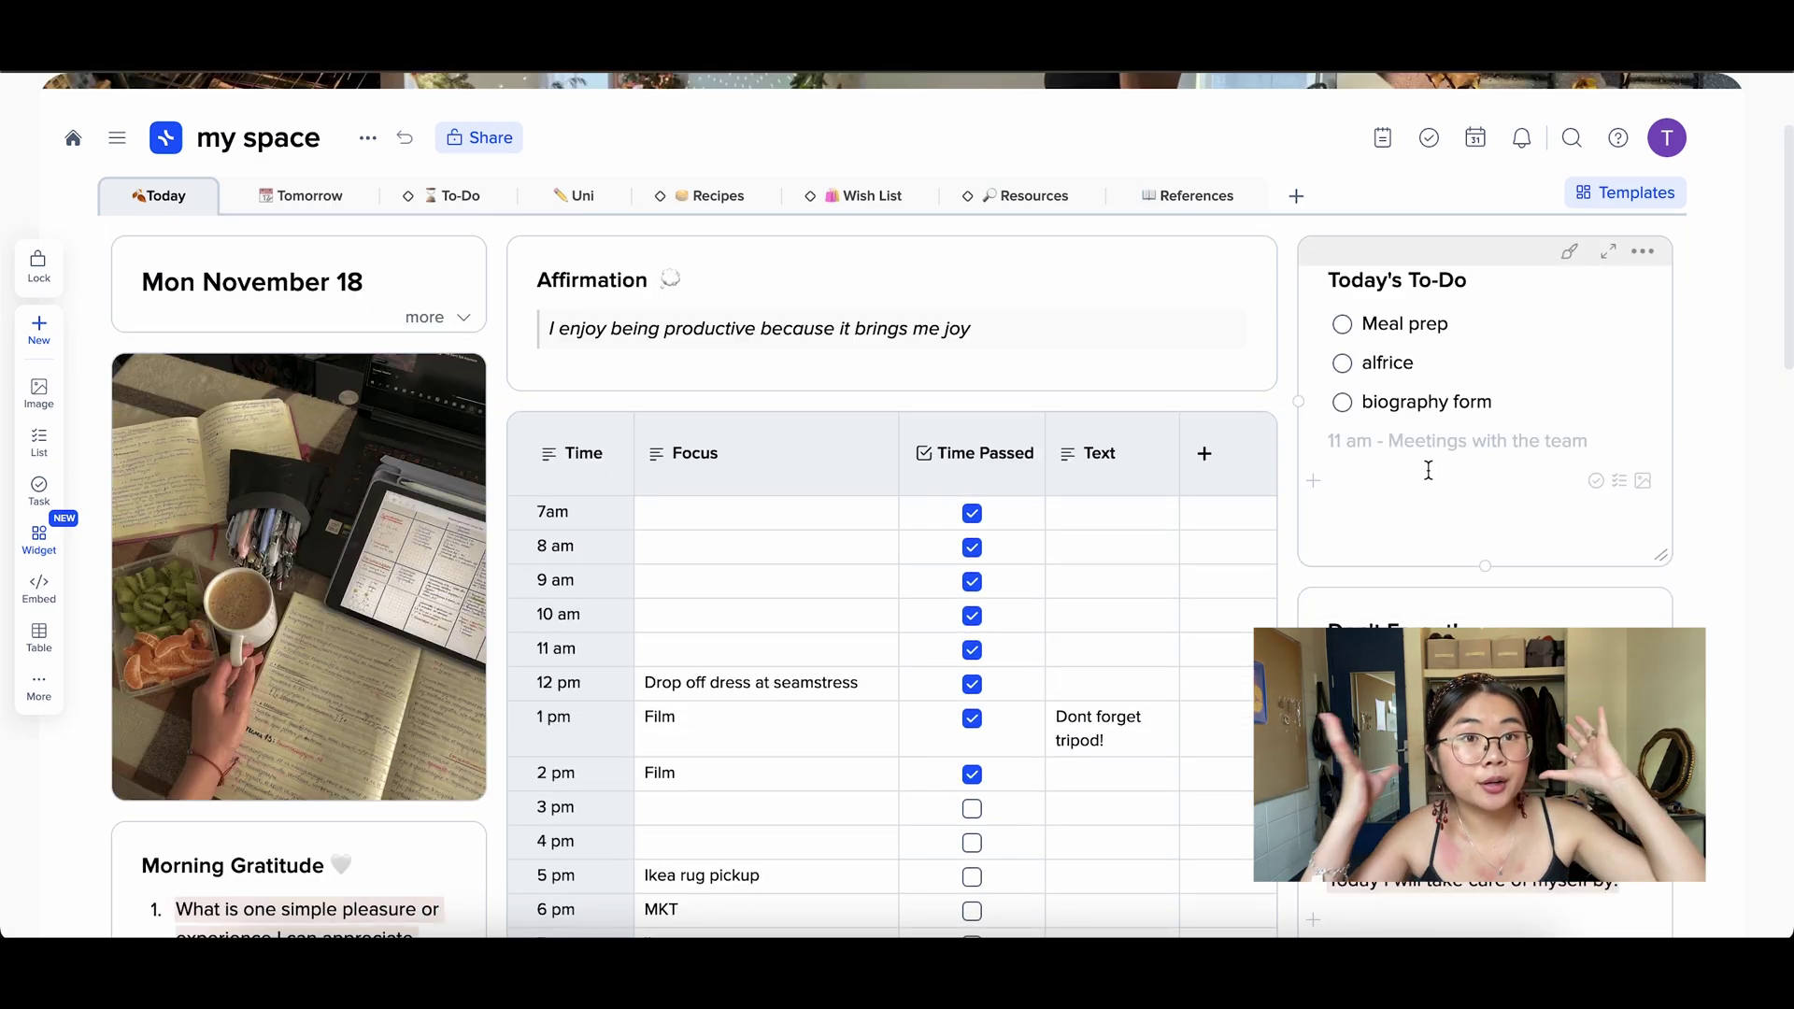
{"action": "scroll", "coordinate": [1429, 470], "scroll_direction": "down", "scroll_amount": 2}
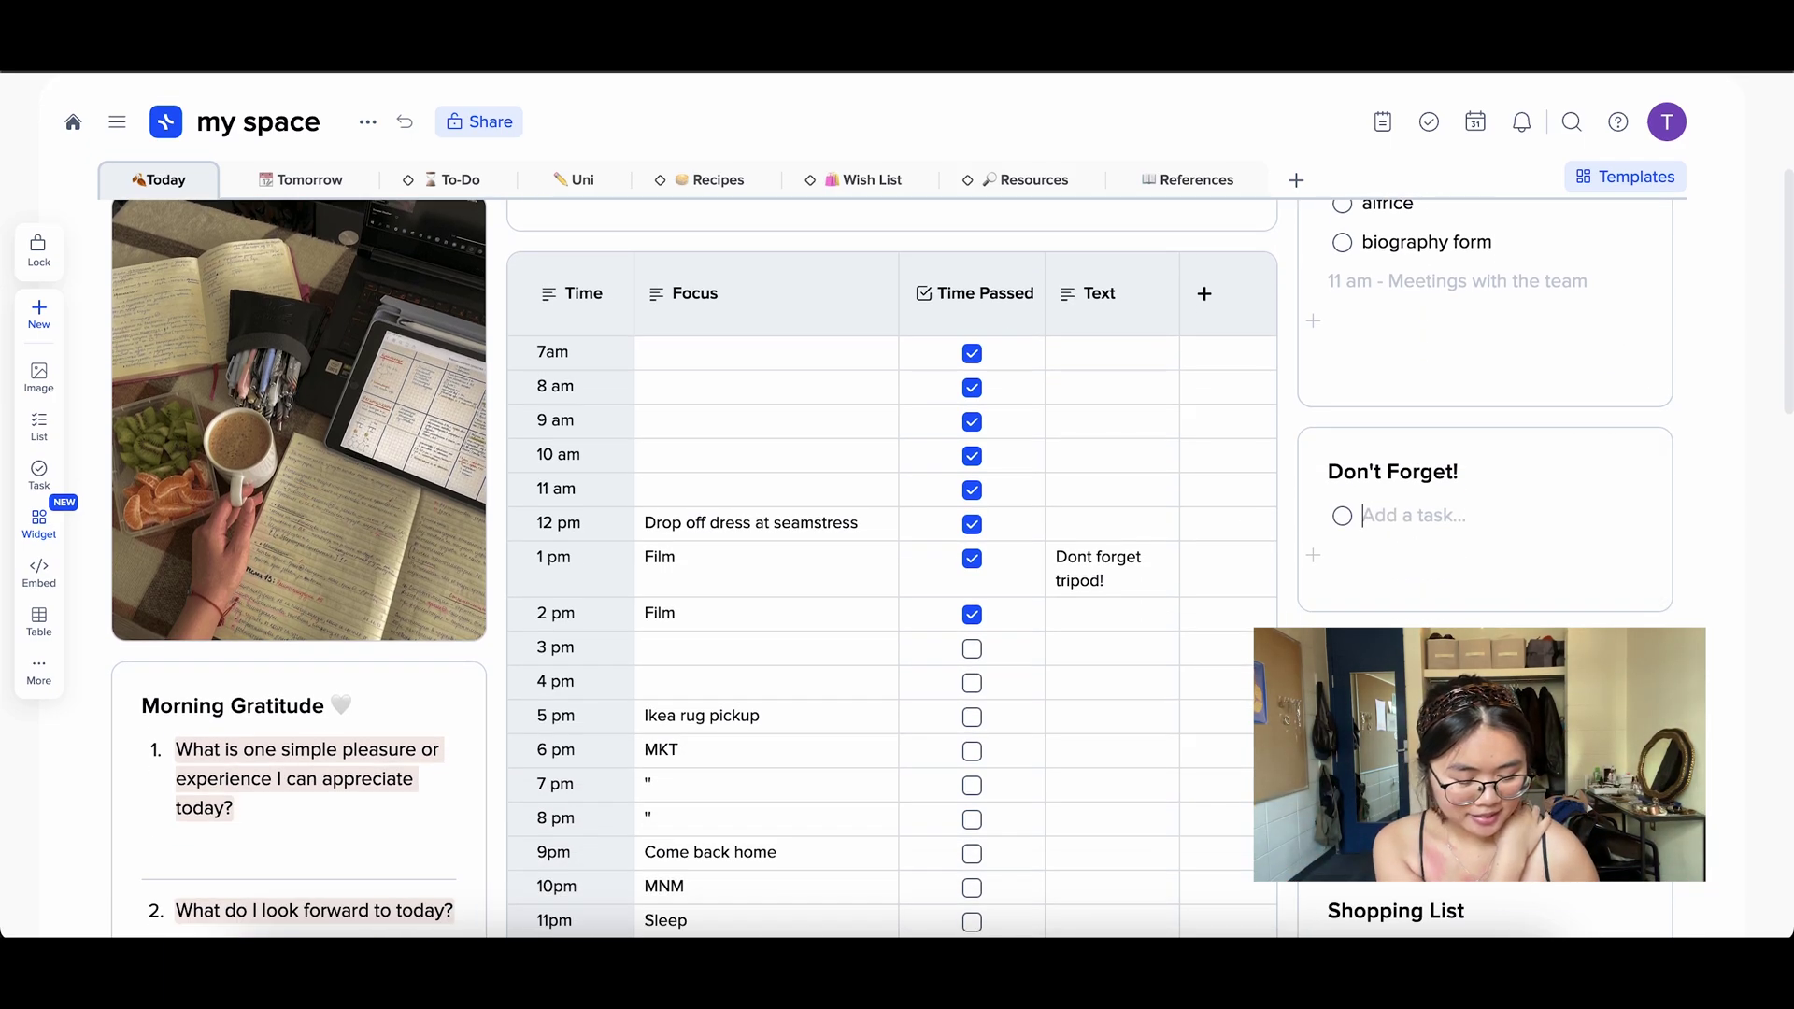
{"action": "scroll", "coordinate": [1428, 470], "scroll_direction": "down", "scroll_amount": 3}
{"action": "left_click", "coordinate": [1406, 584]}
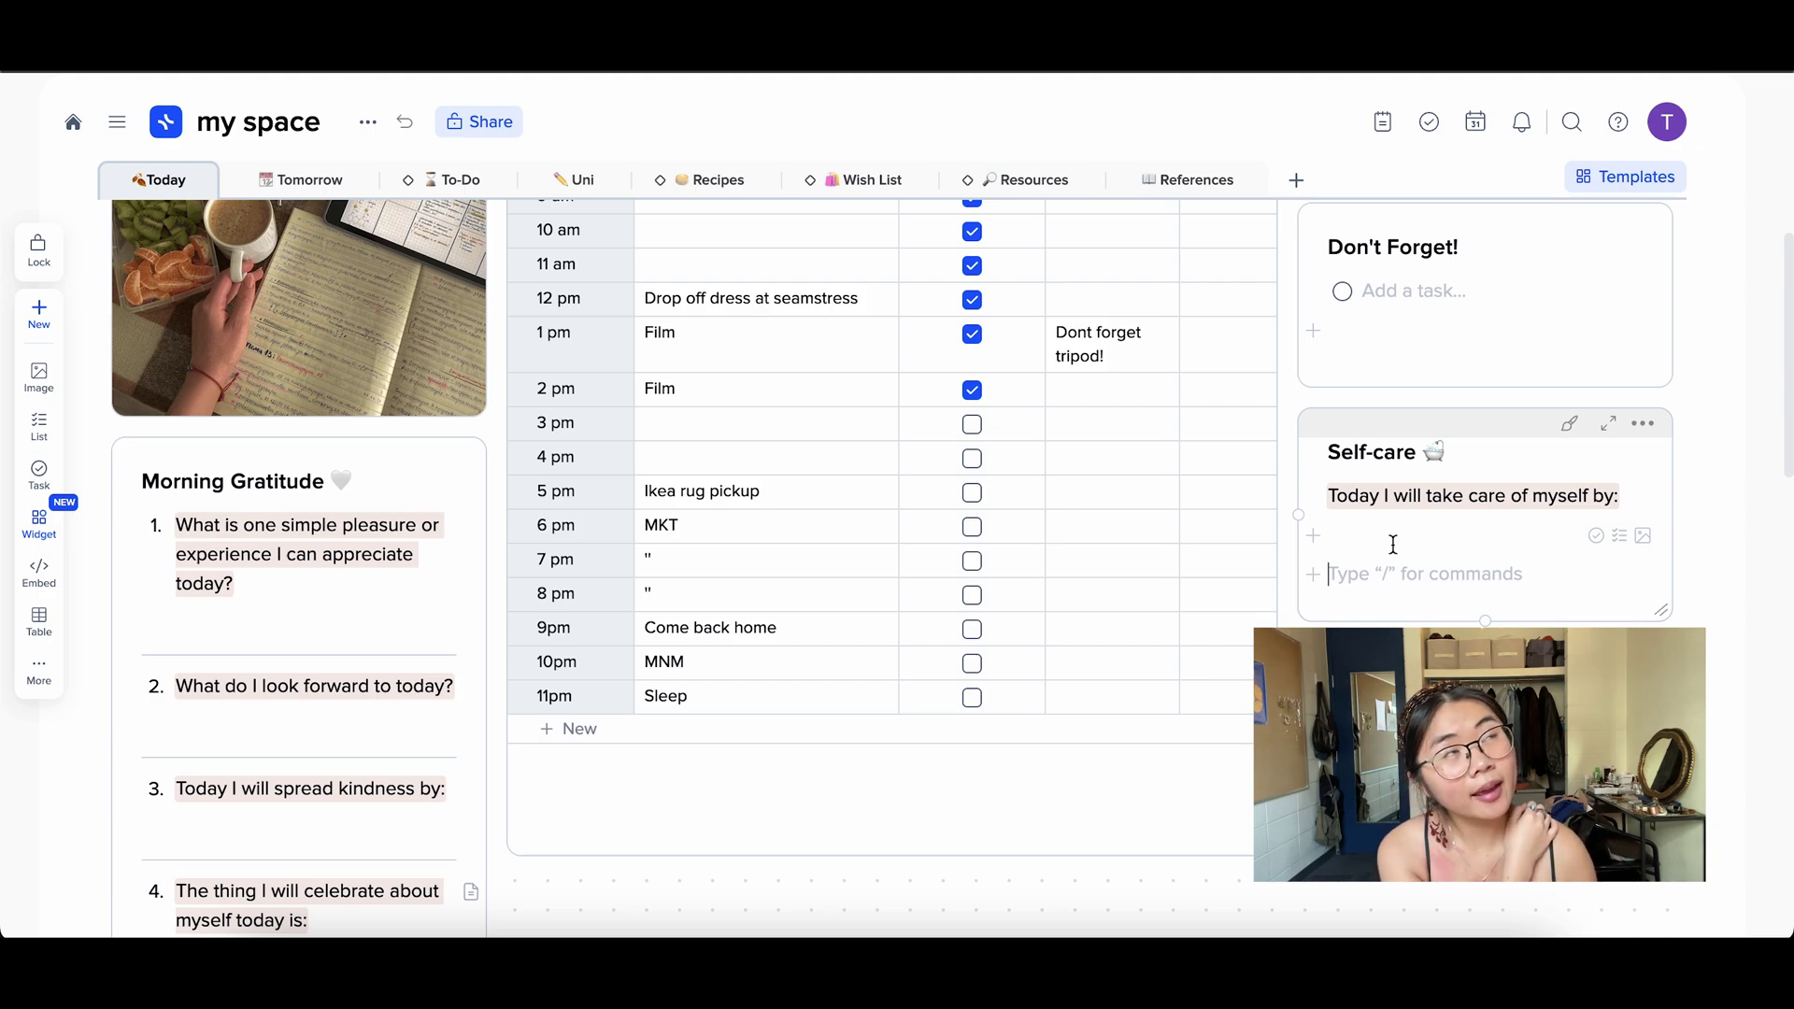
Step: Add the task "eggs" below milk in the Shopping List tile and start another empty task
{"action": "scroll", "coordinate": [1393, 544], "scroll_direction": "down", "scroll_amount": 2}
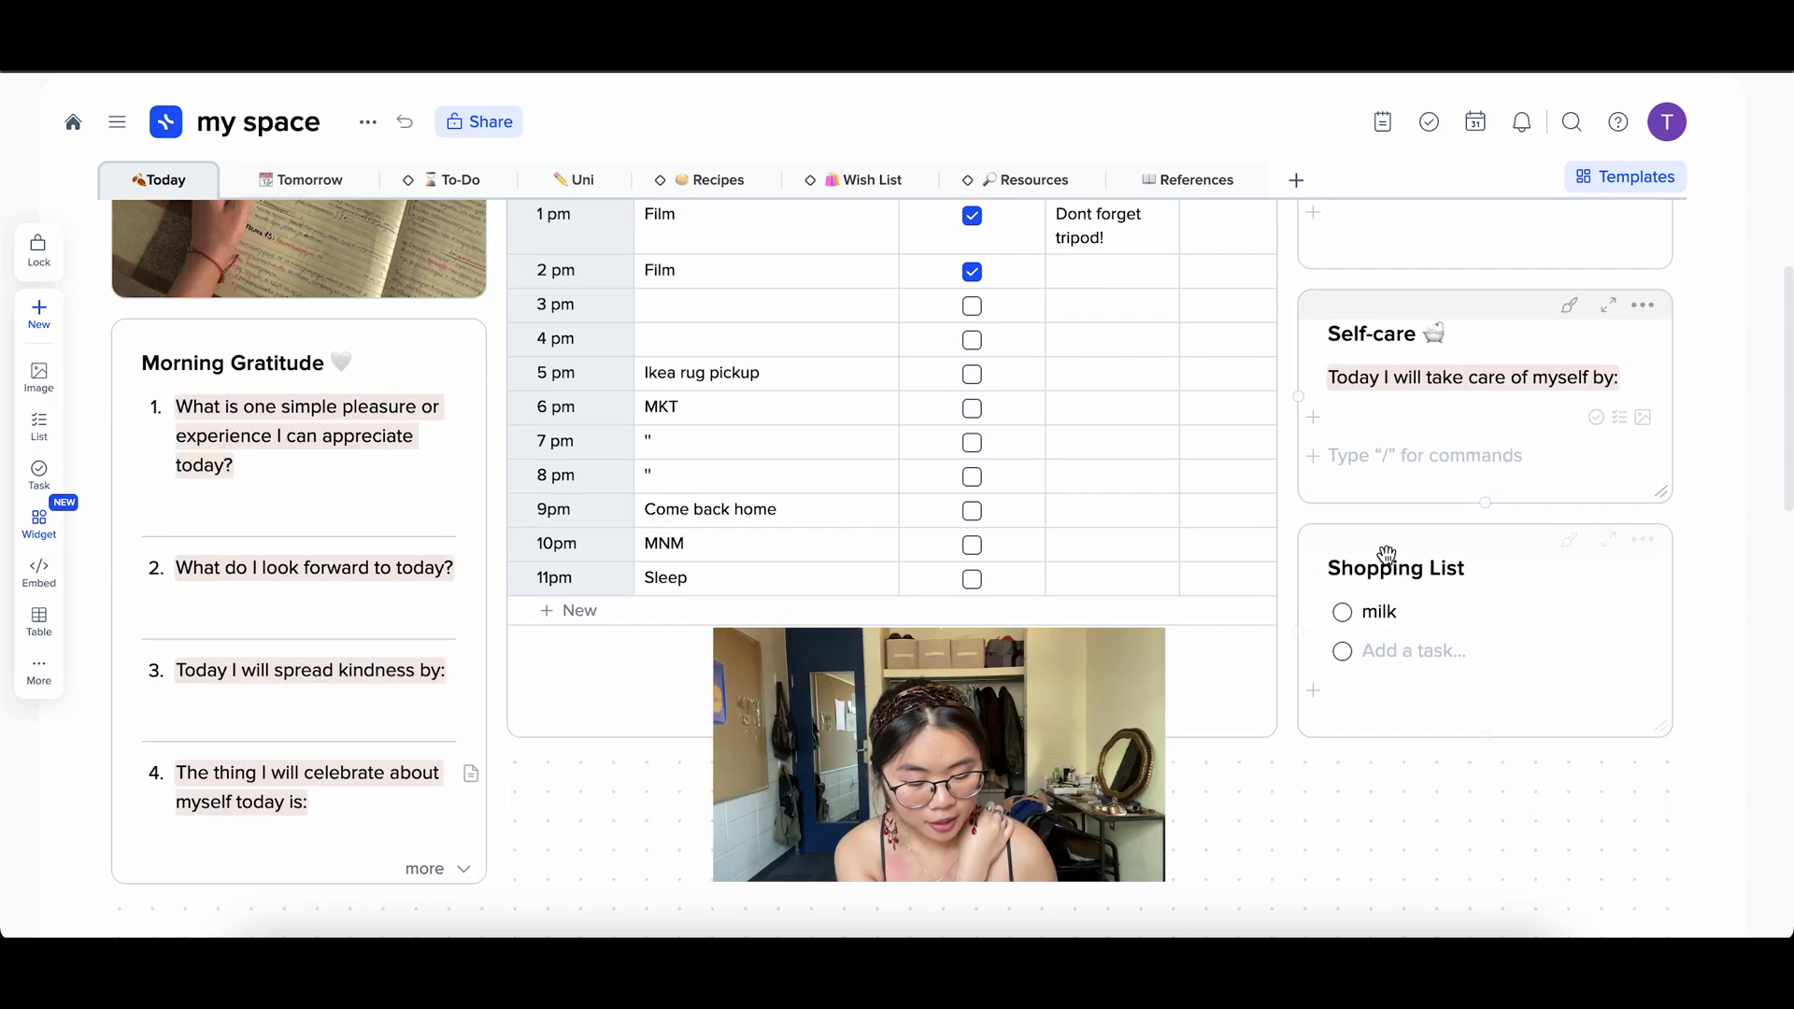
{"action": "double_click", "coordinate": [1381, 612]}
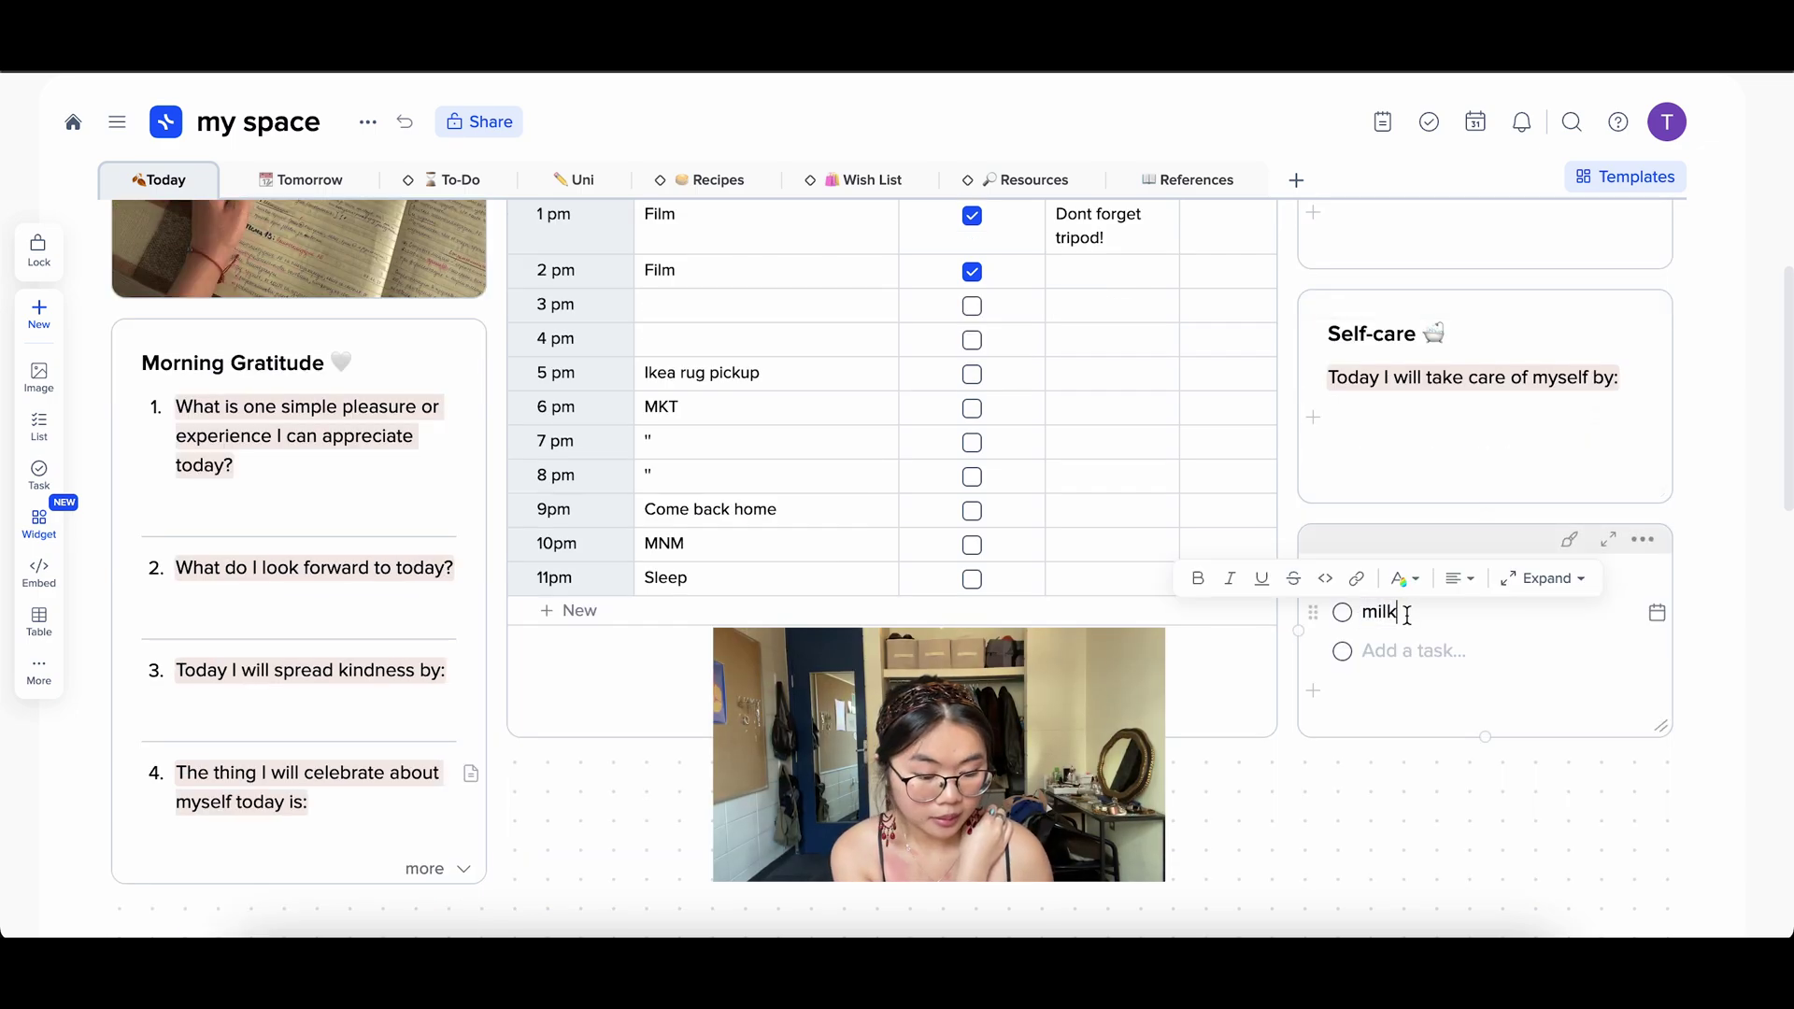
{"action": "left_click", "coordinate": [1385, 611]}
{"action": "left_click", "coordinate": [1410, 636]}
{"action": "type", "text": "eggs"}
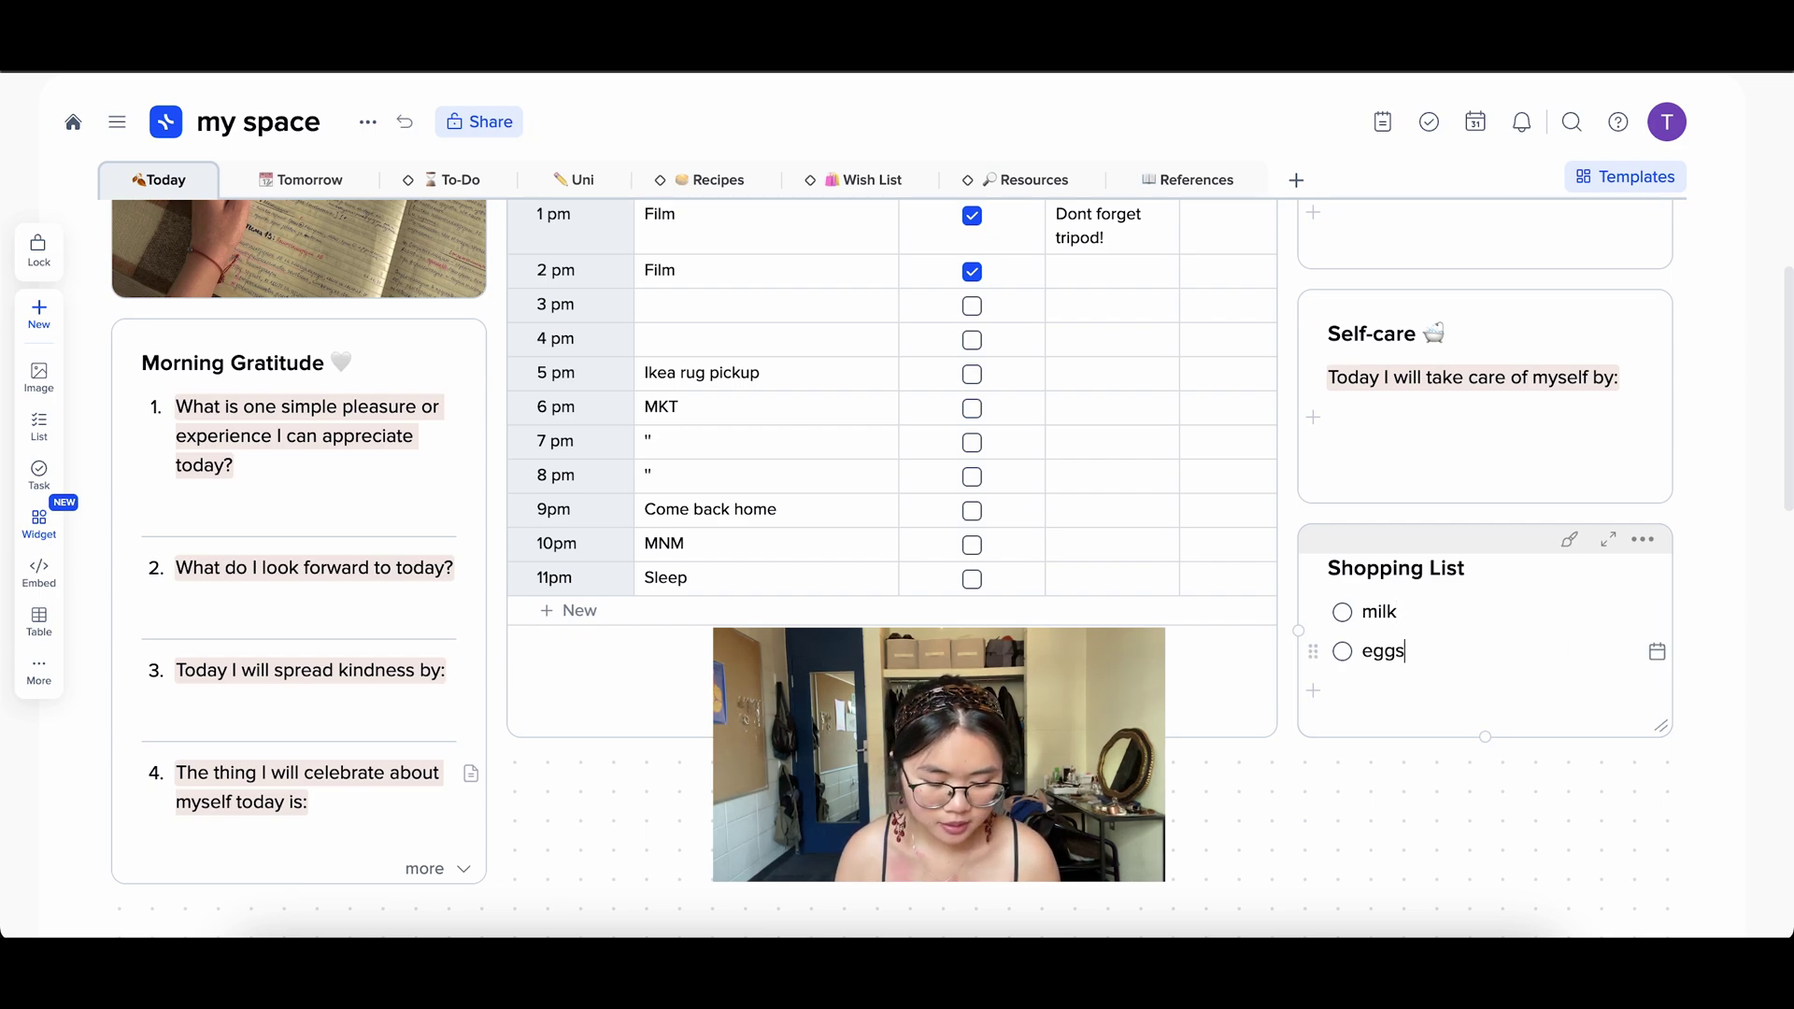
{"action": "key", "text": "Return"}
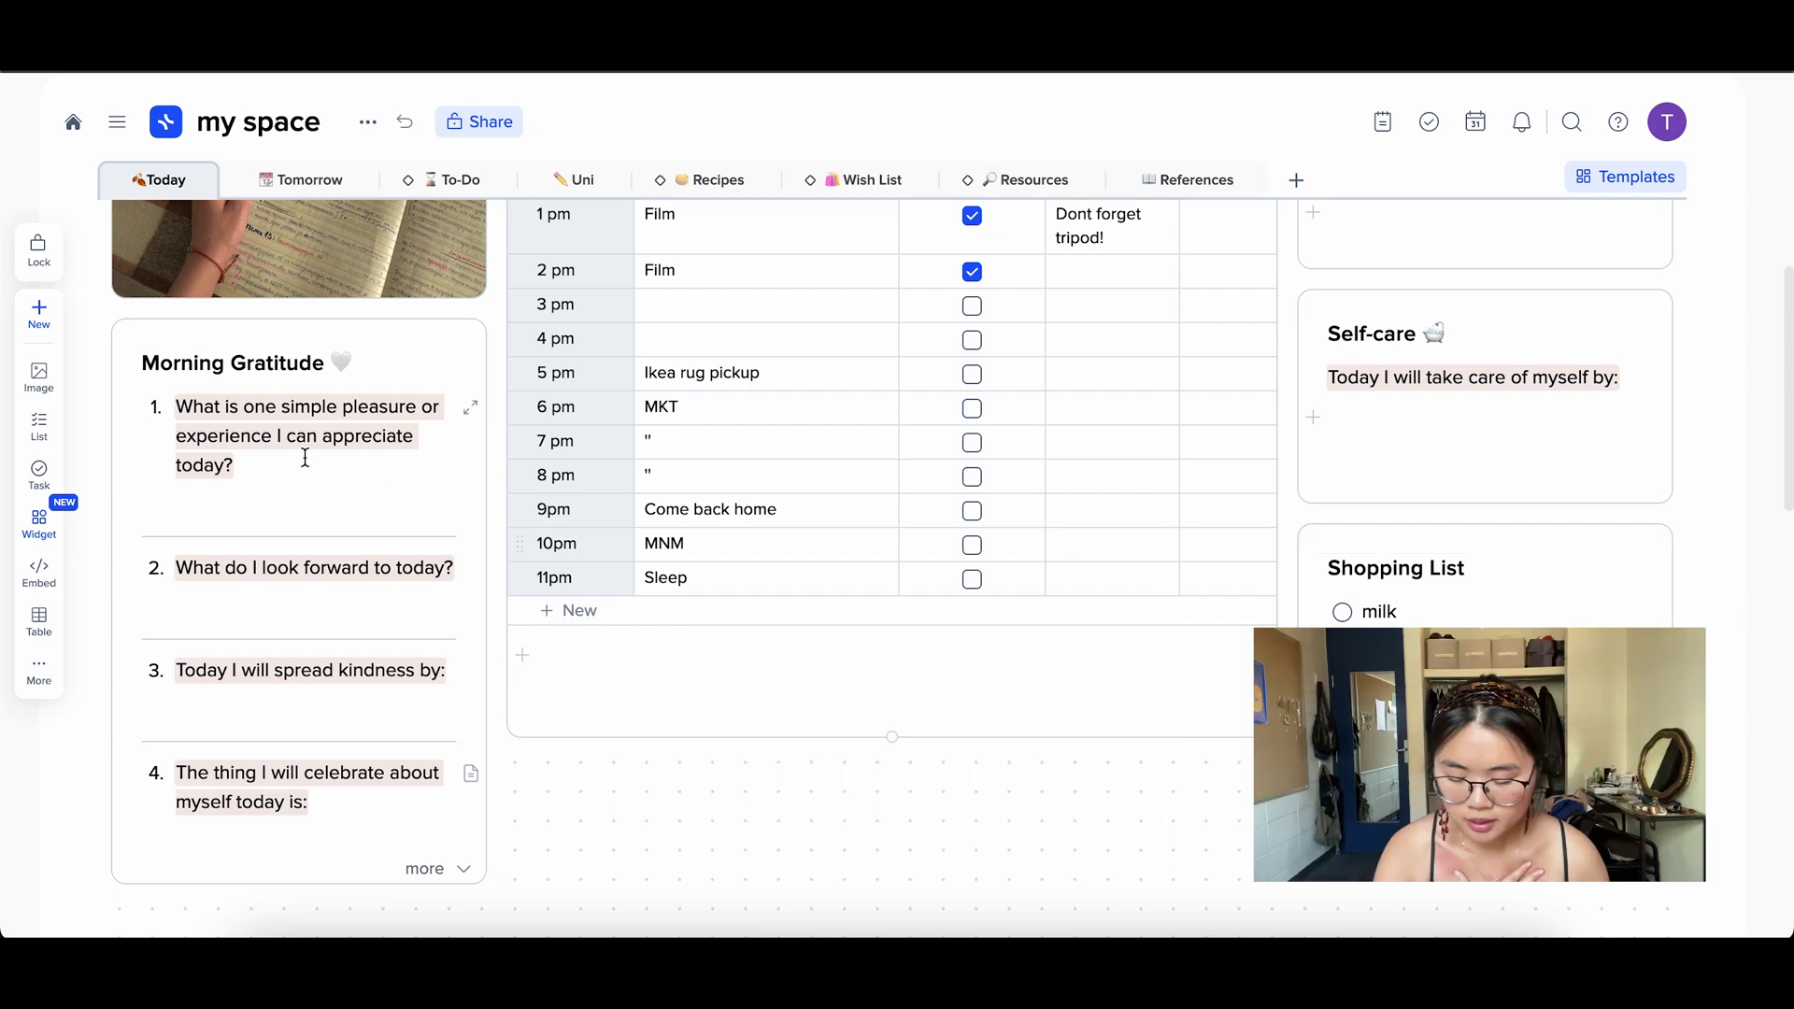
Step: Look through the Morning Gratitude questions and enter the sample text "sdfdshfa" under the first question
{"action": "scroll", "coordinate": [285, 430], "scroll_direction": "down", "scroll_amount": 3}
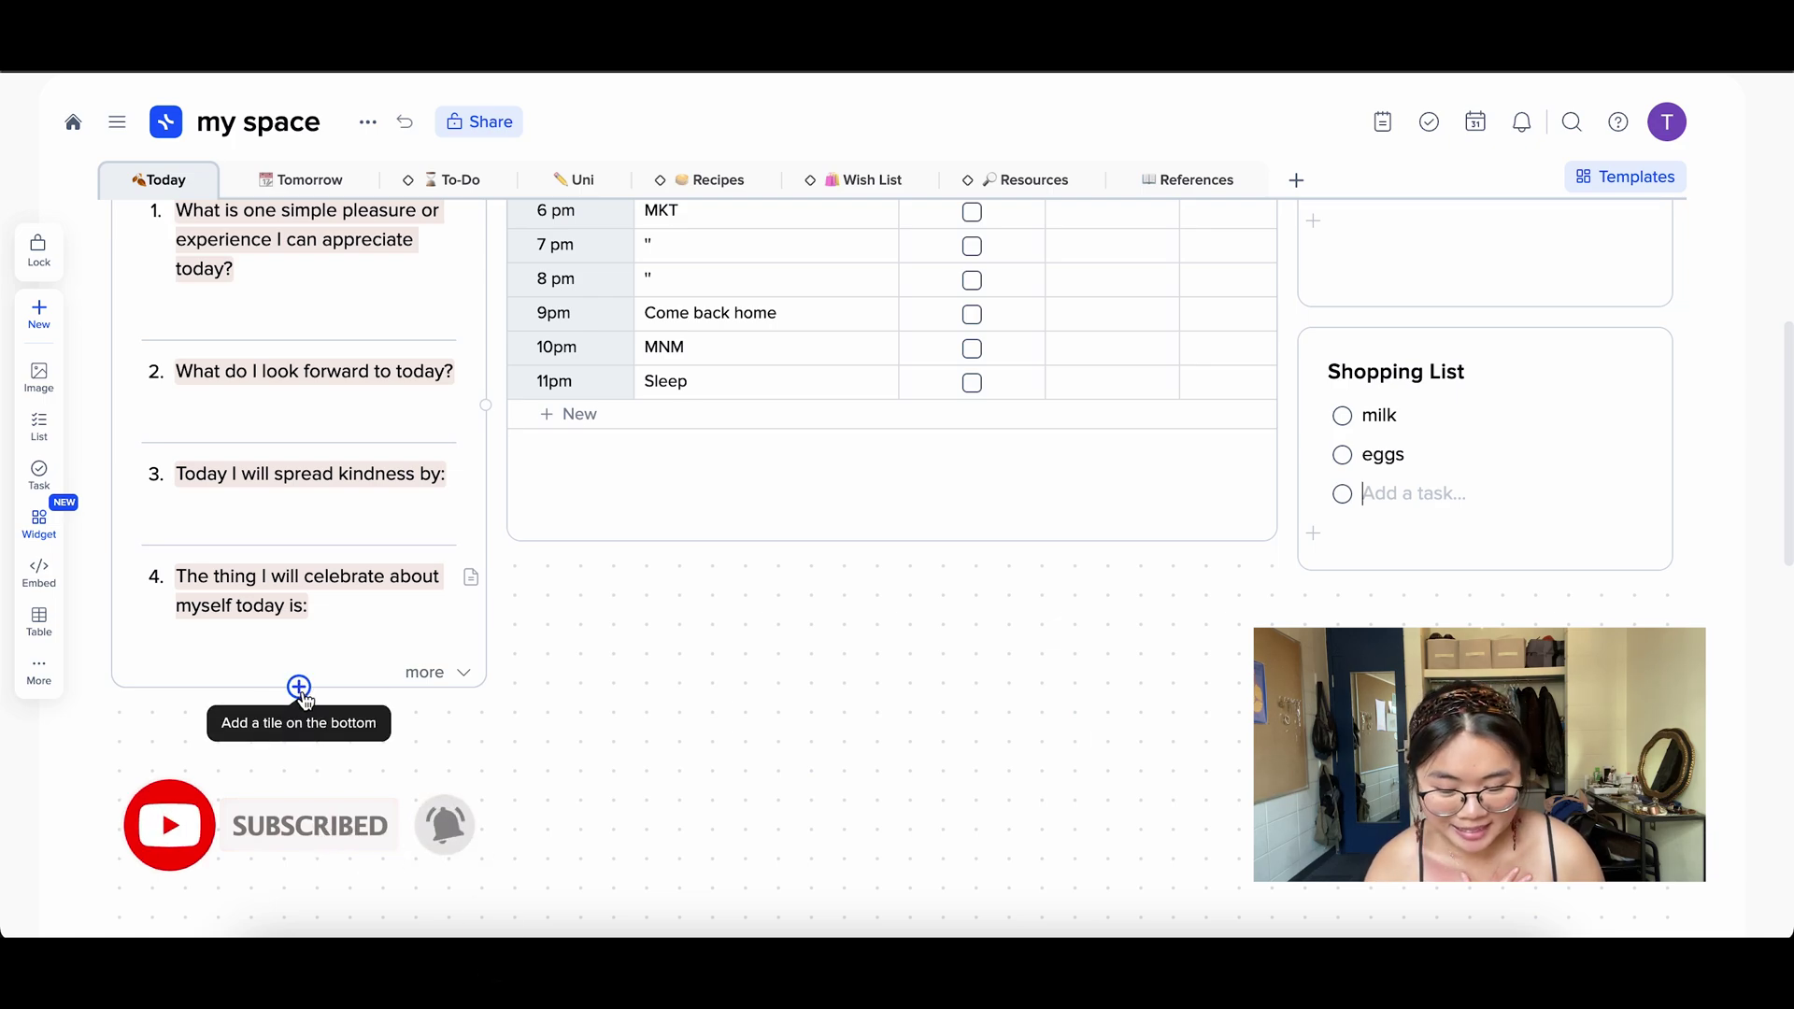
{"action": "scroll", "coordinate": [280, 513], "scroll_direction": "up", "scroll_amount": 2}
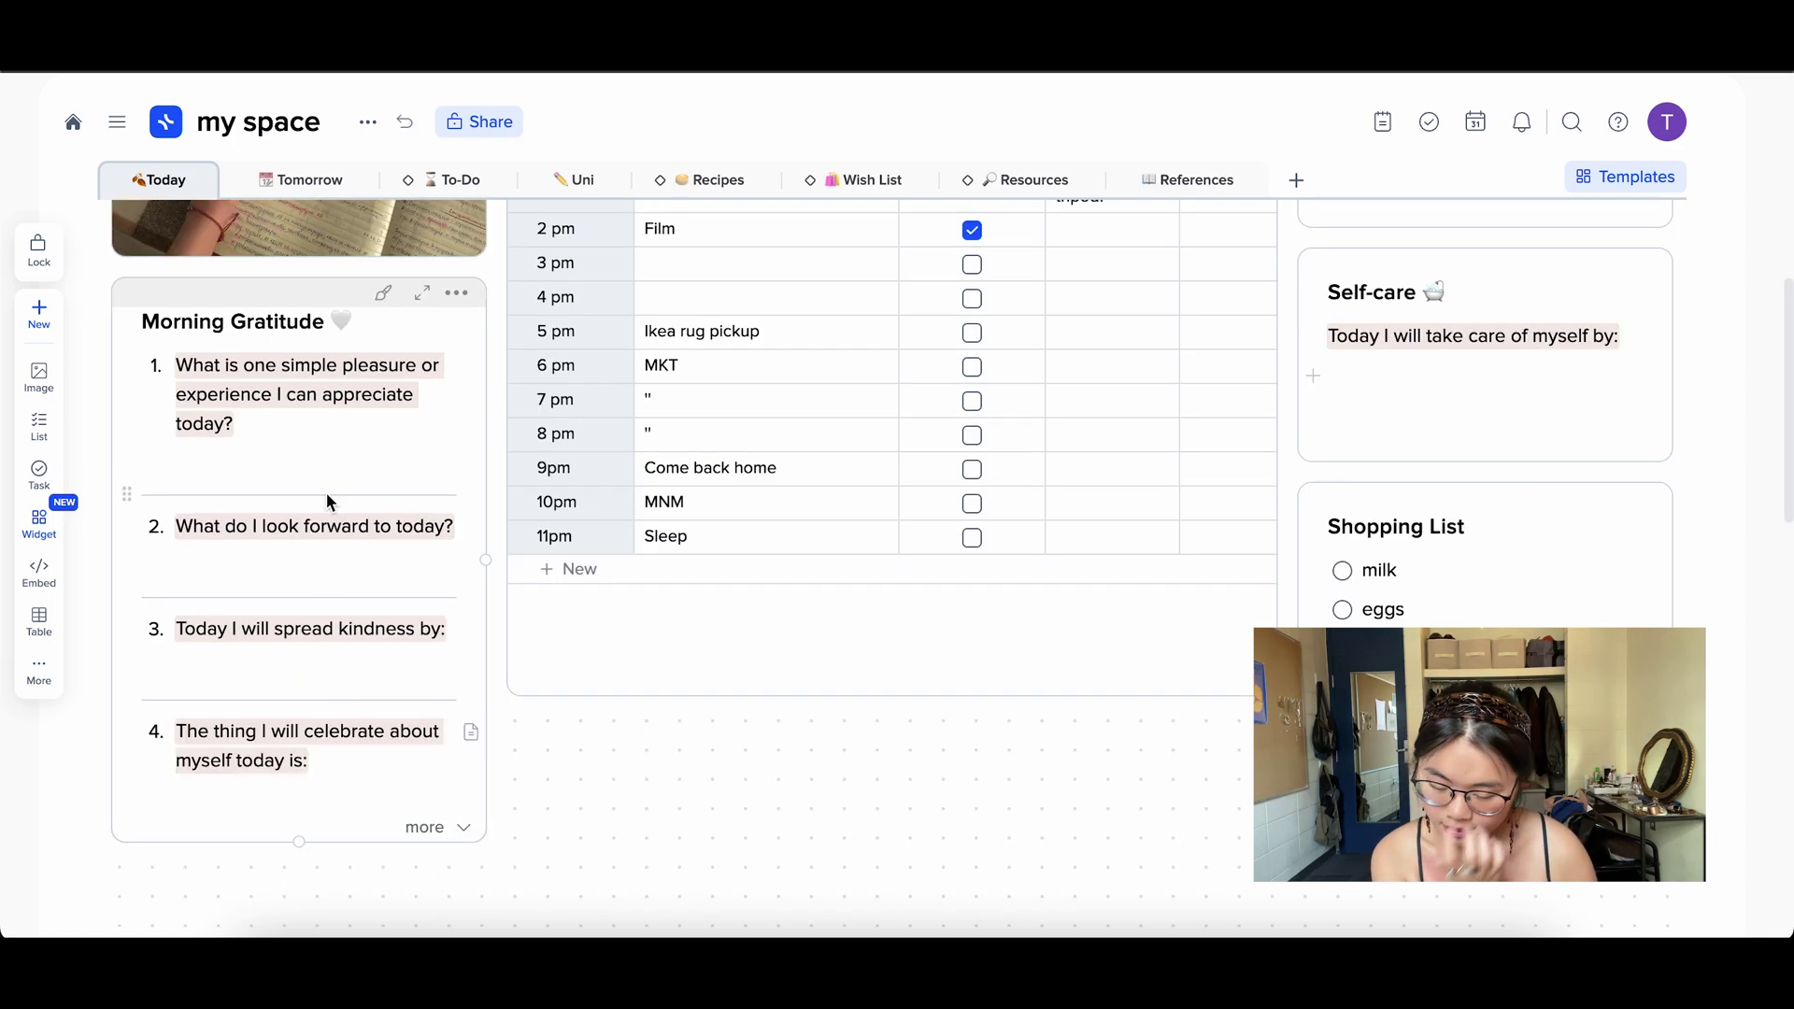
{"action": "scroll", "coordinate": [243, 421], "scroll_direction": "down", "scroll_amount": 2}
{"action": "scroll", "coordinate": [224, 372], "scroll_direction": "up", "scroll_amount": 1}
{"action": "left_click", "coordinate": [221, 396]}
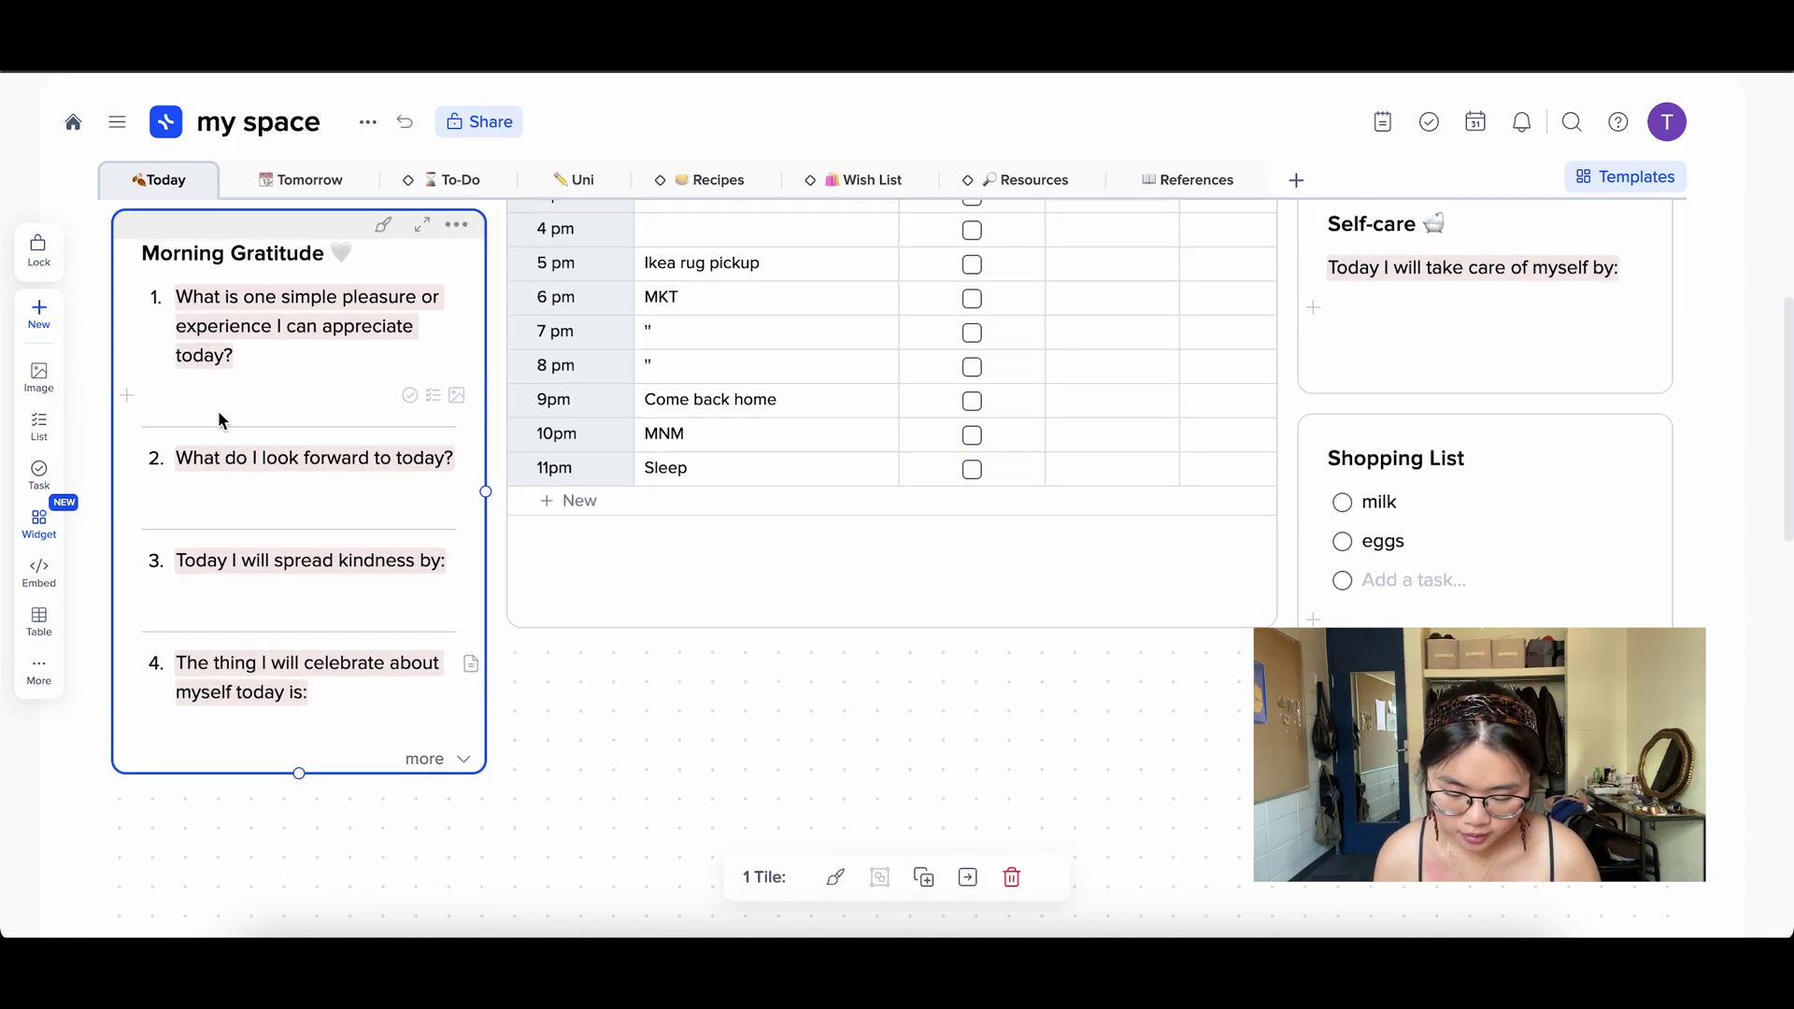
{"action": "type", "text": "sdfdshfa"}
Step: Open the Tomorrow page and examine its hourly schedule and surrounding tiles
{"action": "scroll", "coordinate": [388, 417], "scroll_direction": "up", "scroll_amount": 6}
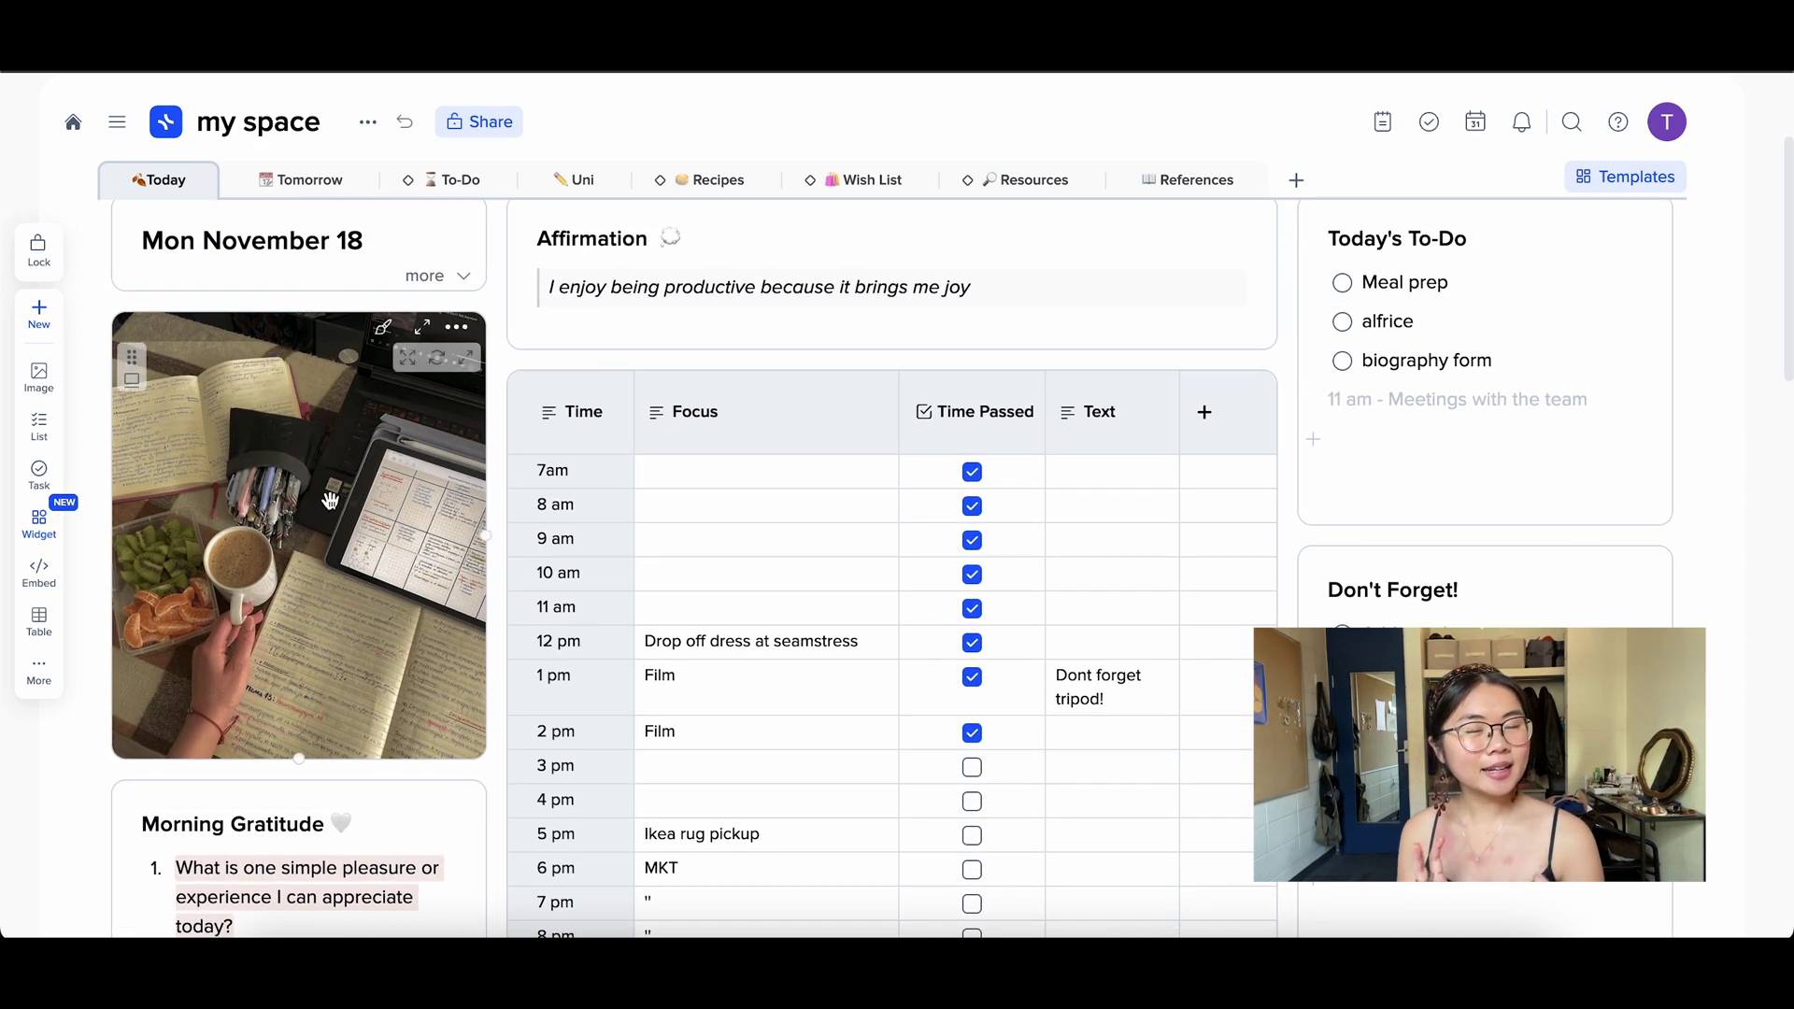
{"action": "scroll", "coordinate": [331, 501], "scroll_direction": "up", "scroll_amount": 2}
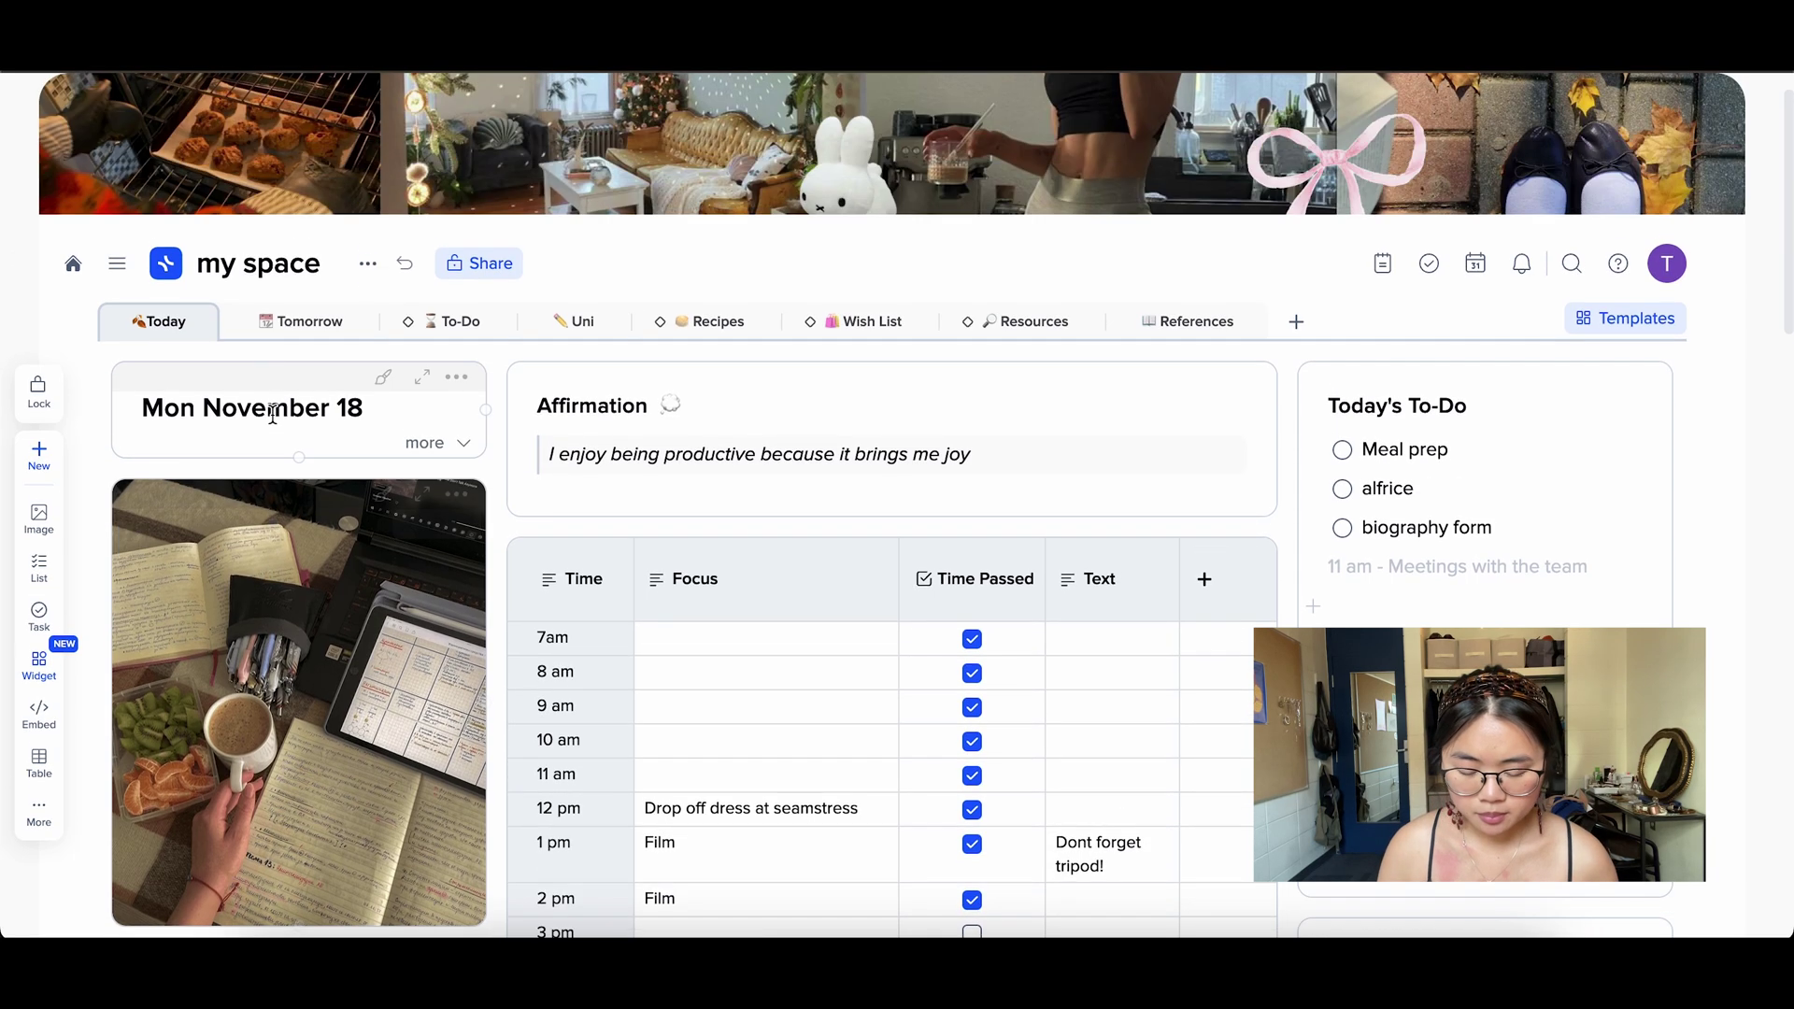
{"action": "left_click", "coordinate": [291, 335]}
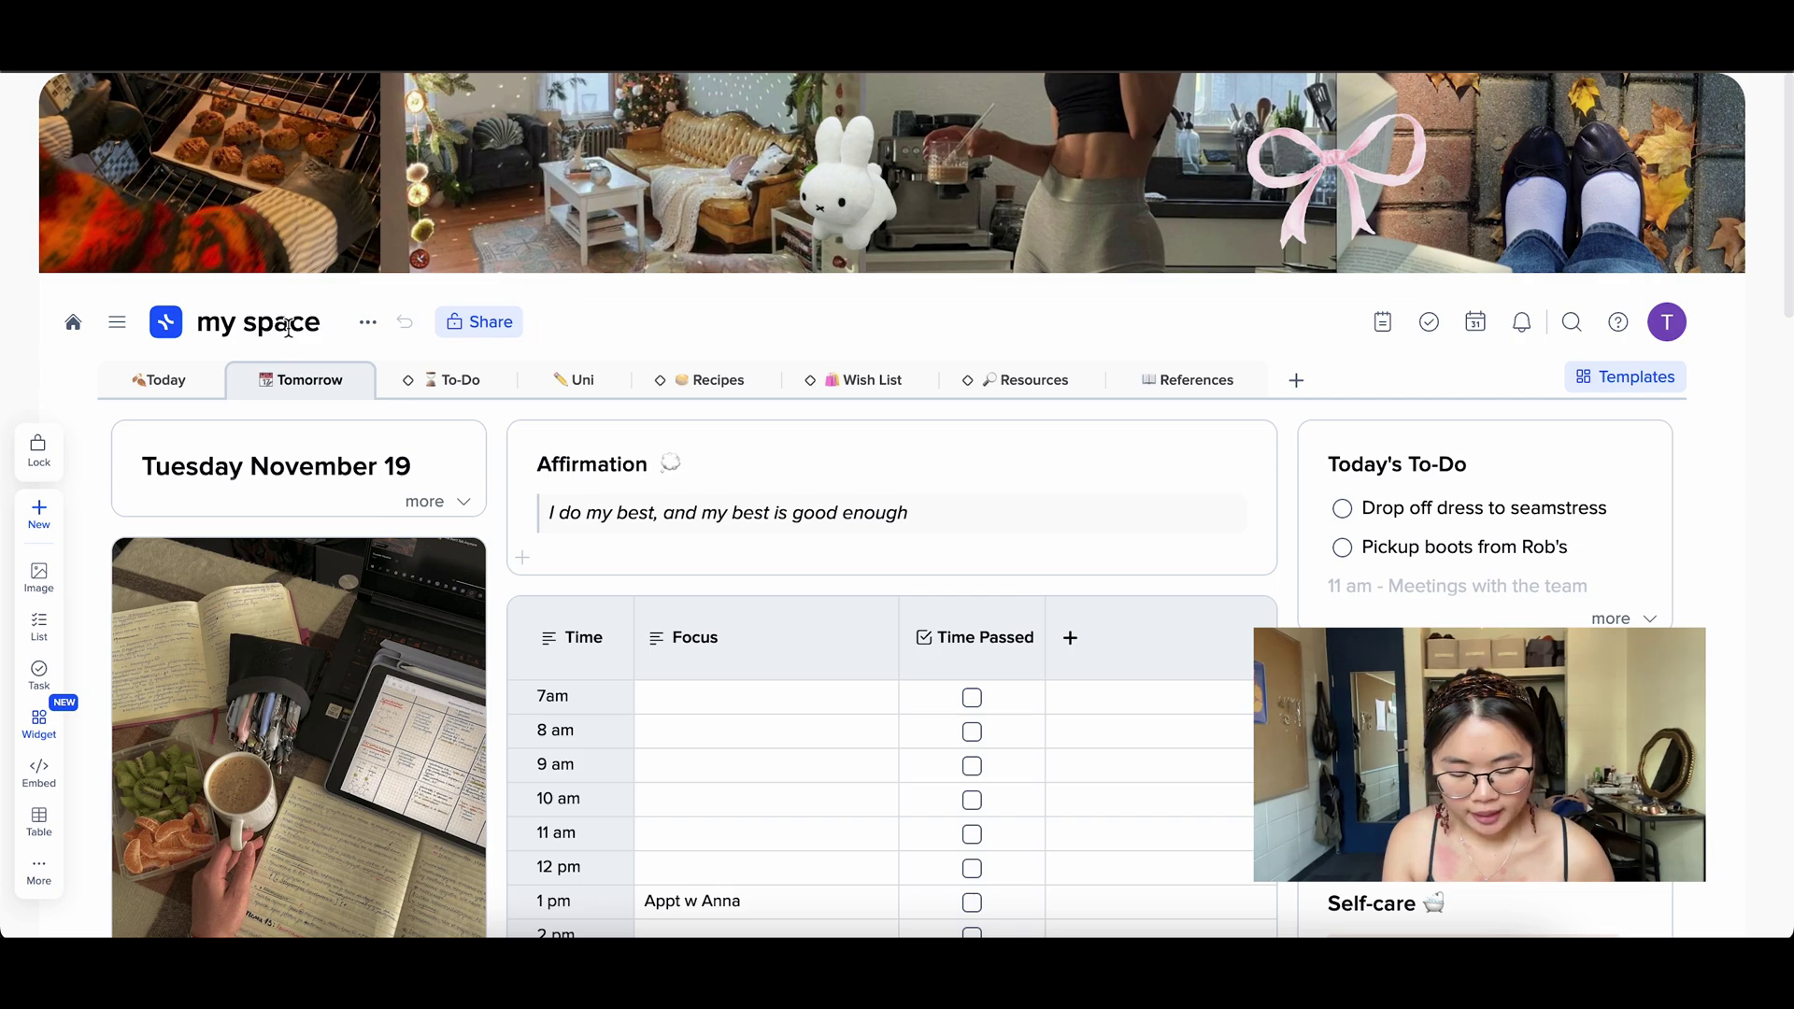
{"action": "scroll", "coordinate": [810, 645], "scroll_direction": "down", "scroll_amount": 6}
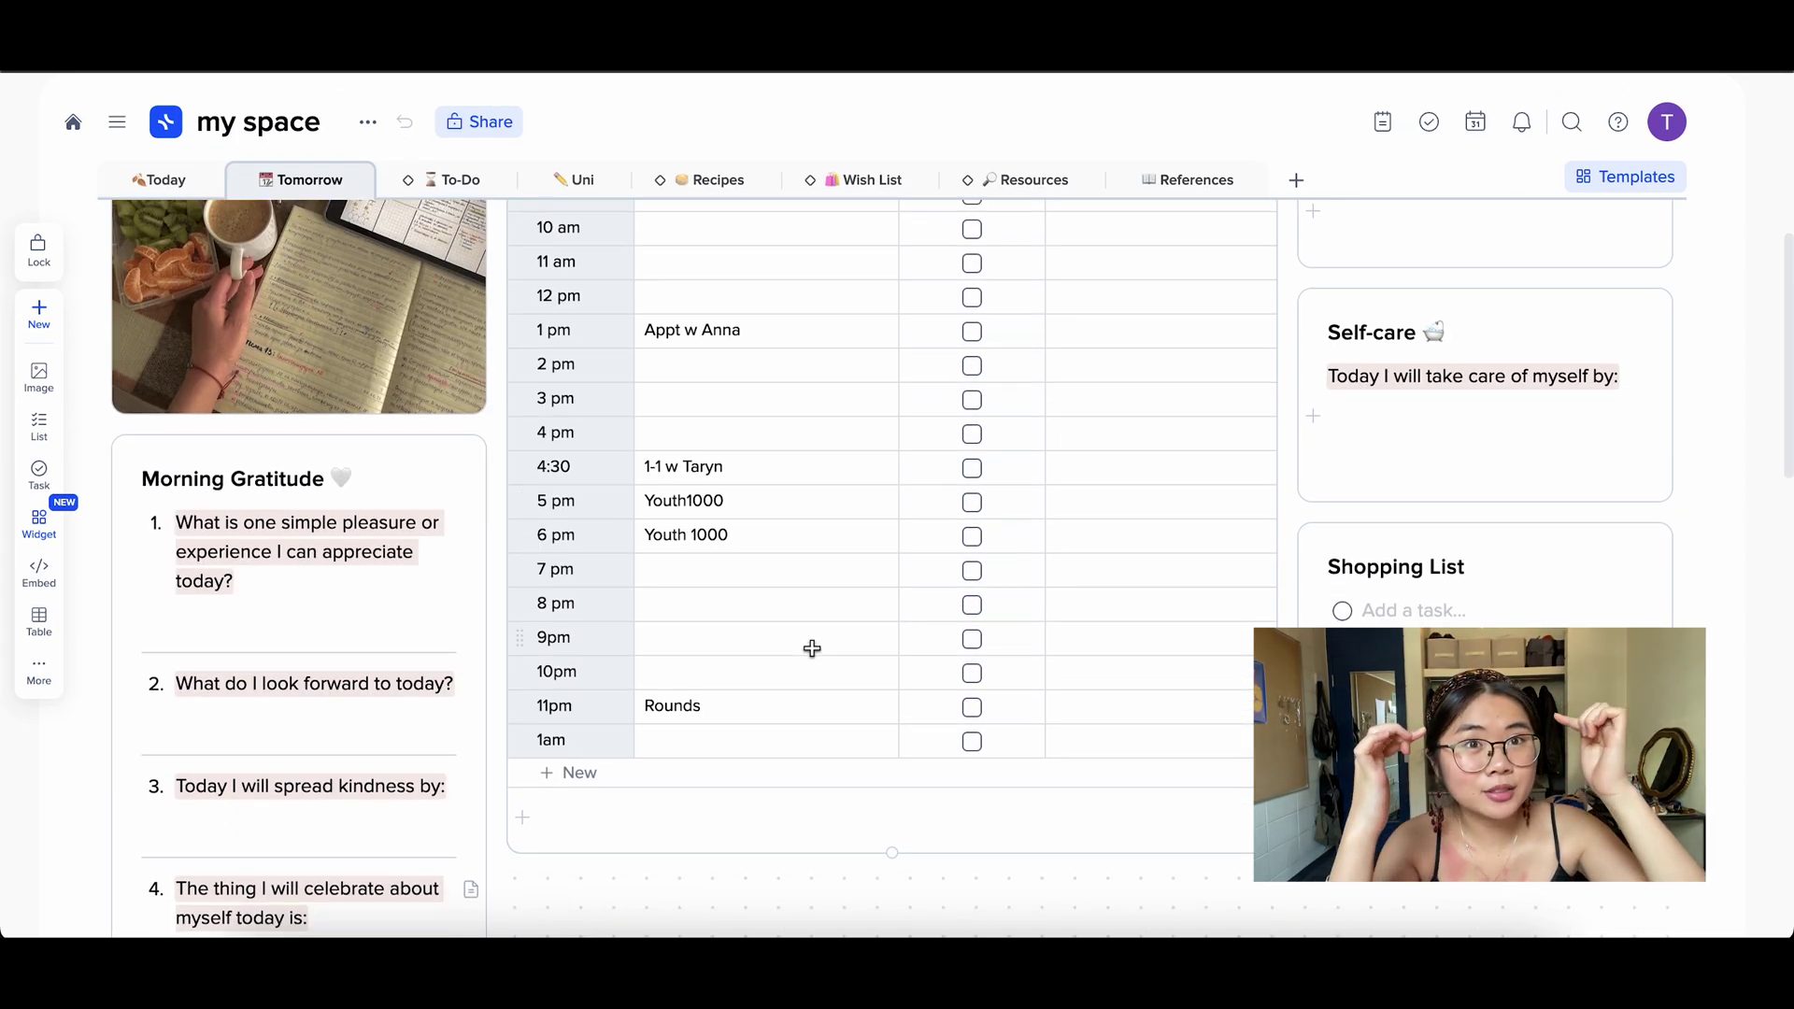
{"action": "scroll", "coordinate": [809, 644], "scroll_direction": "up", "scroll_amount": 5}
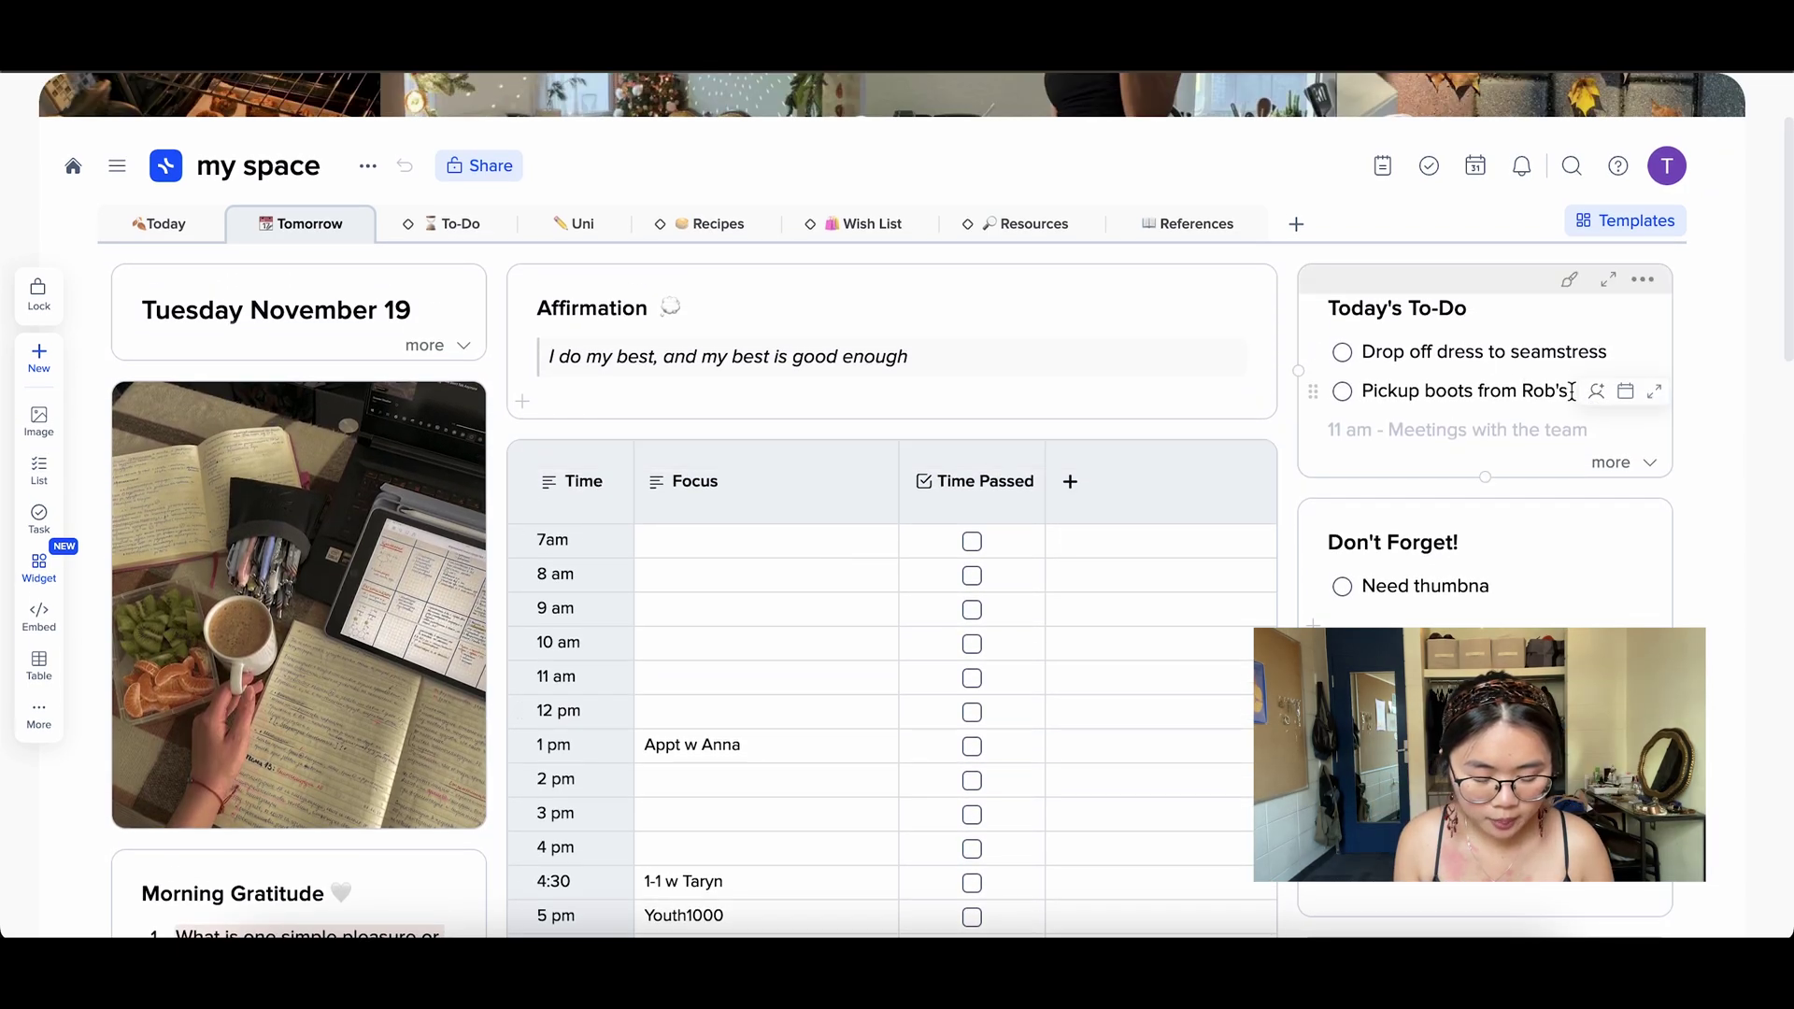
Step: Add the task "Meal prep" at the end of the Today's To-Do tile on the Tomorrow page
{"action": "left_click", "coordinate": [1572, 391]}
{"action": "key", "text": "Return"}
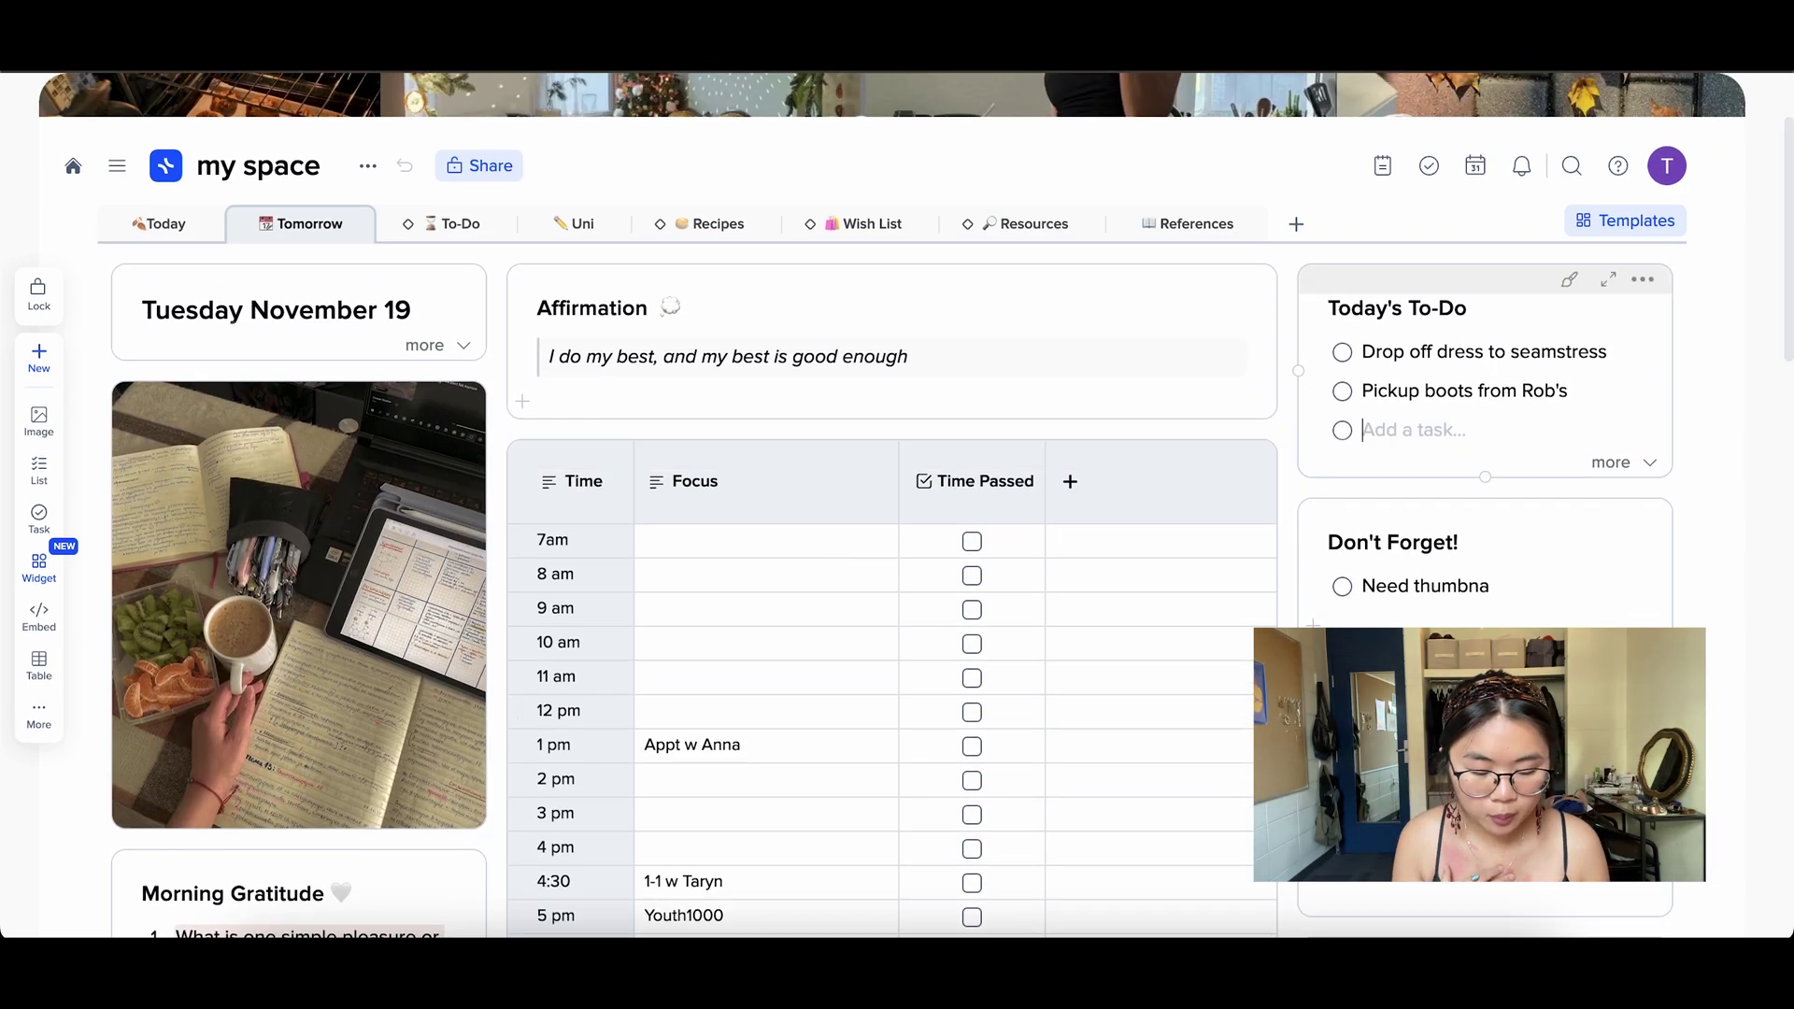
{"action": "type", "text": "Meal prep"}
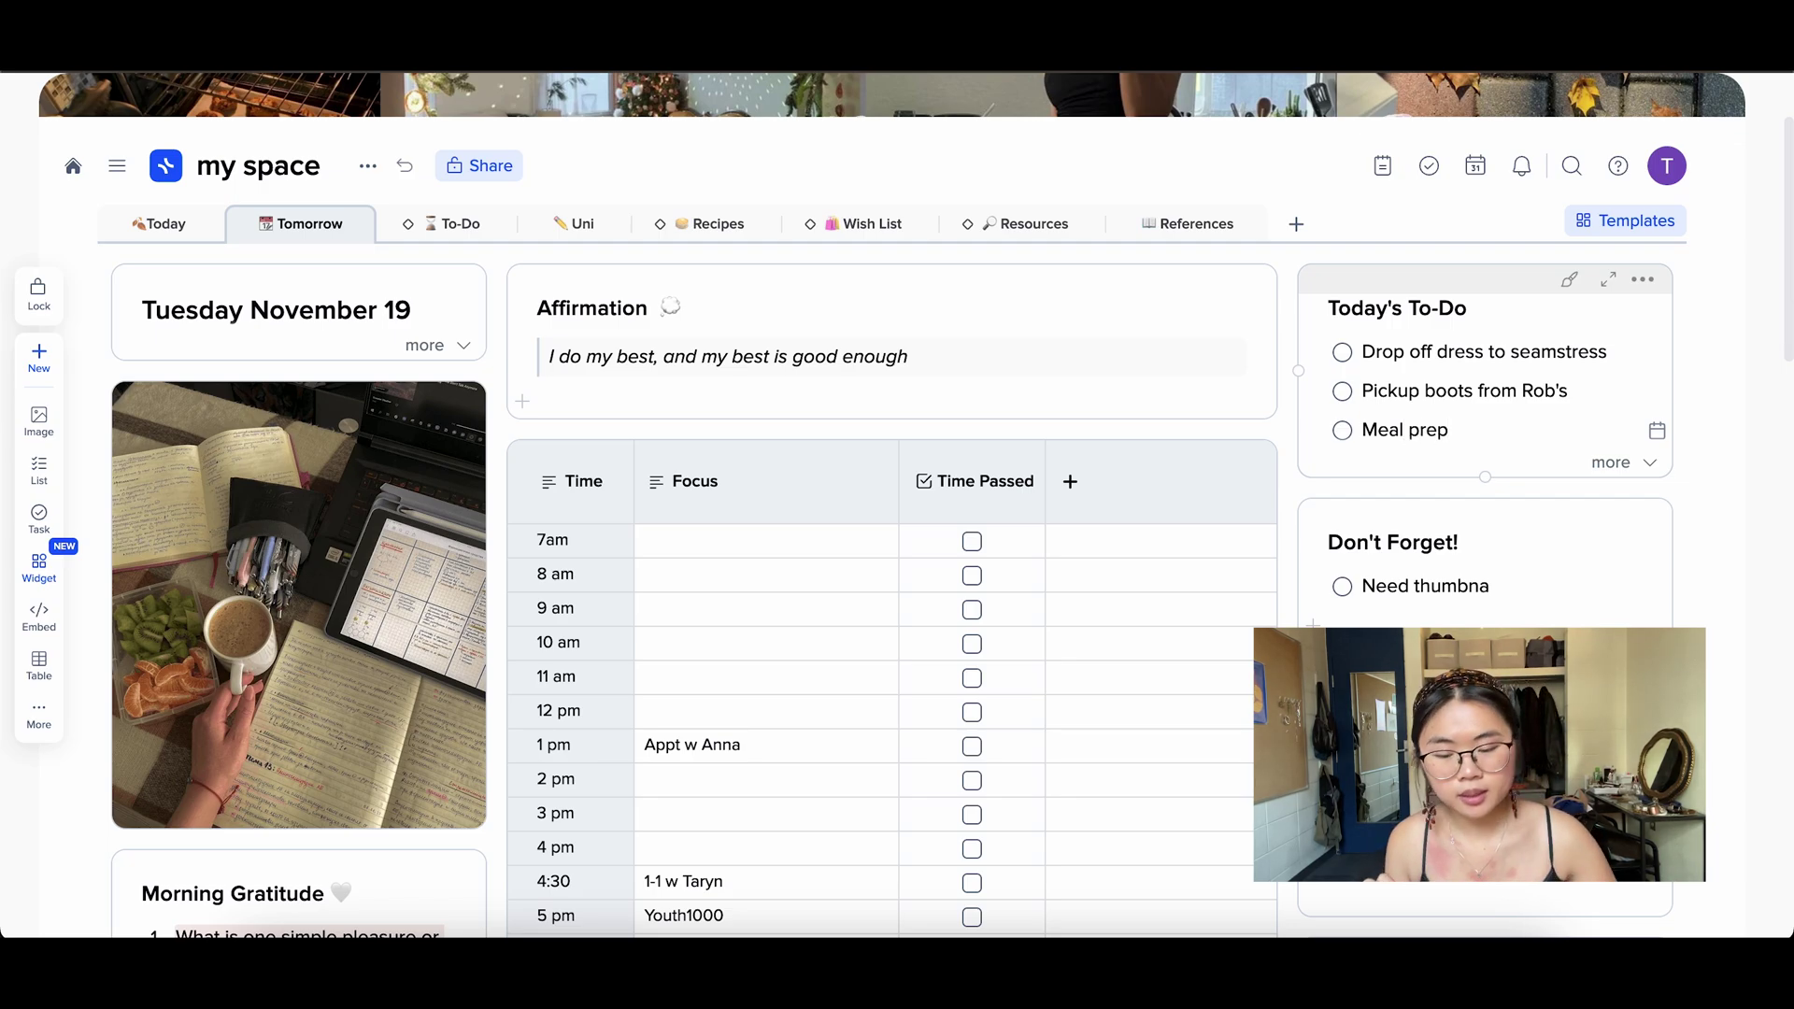
Step: View the Kanban board on the To-Do page, and browse all templates in the template gallery
{"action": "left_click", "coordinate": [422, 231]}
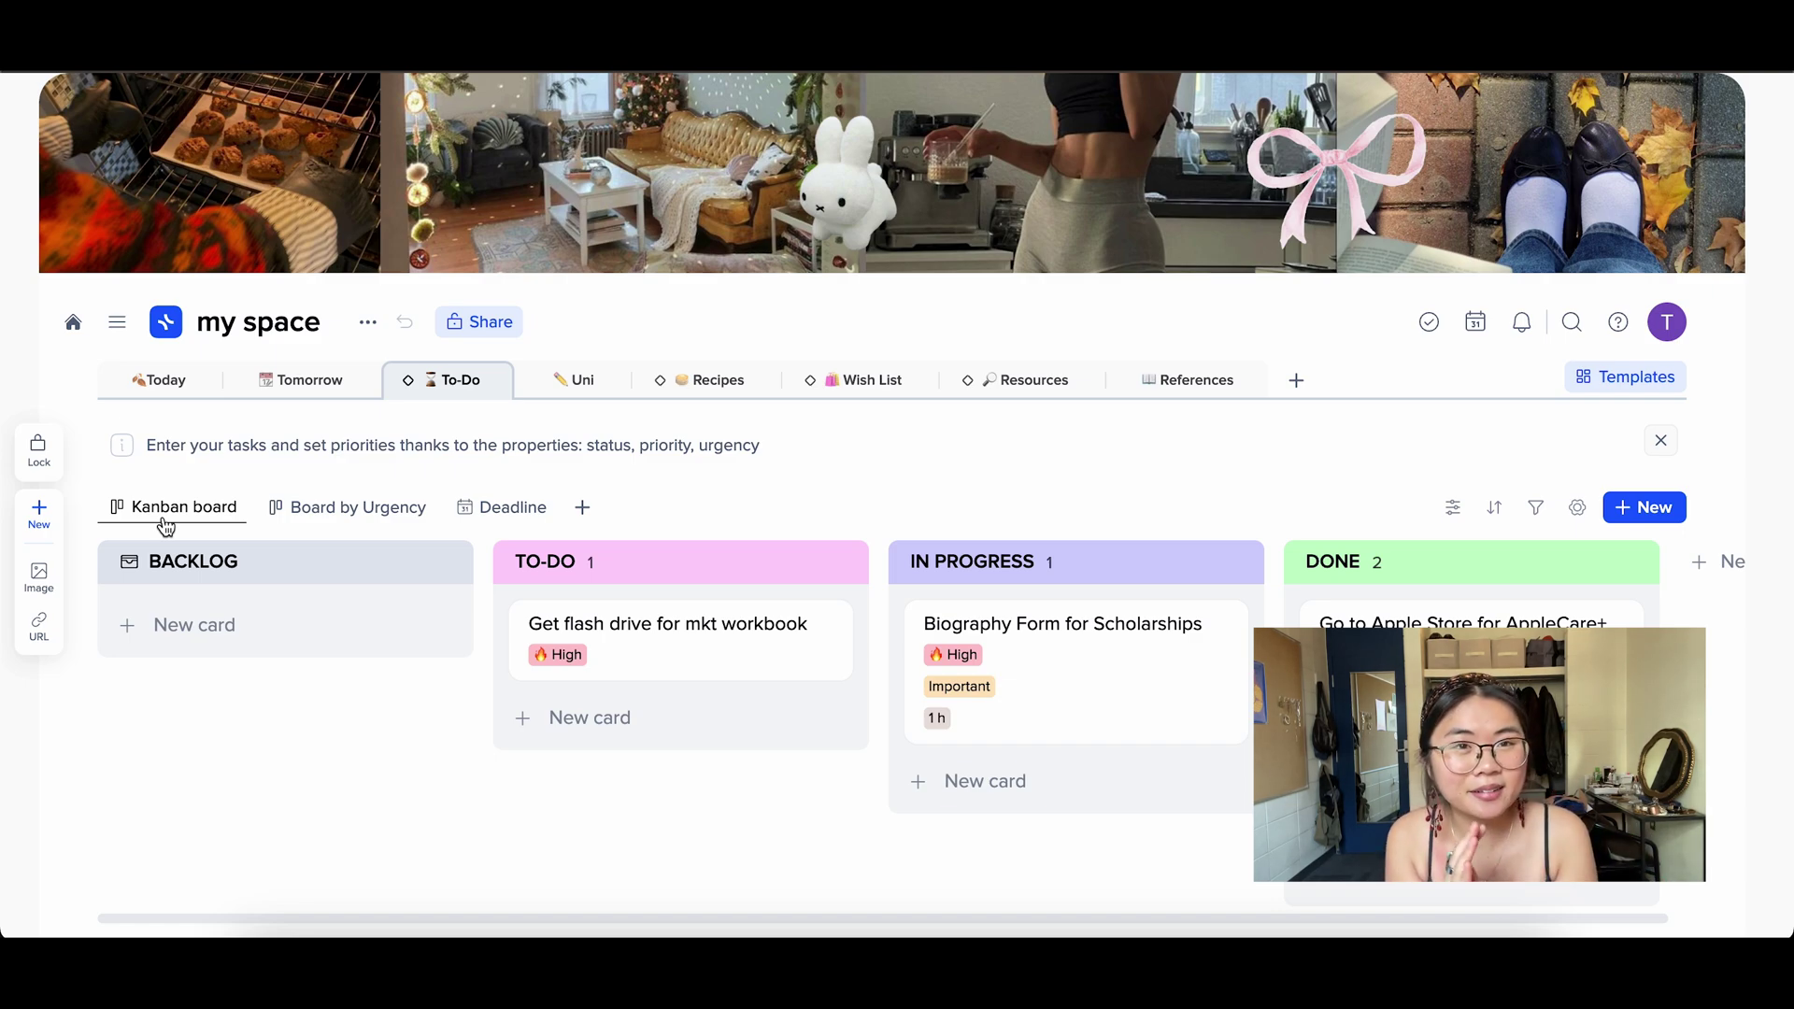
{"action": "left_click", "coordinate": [1649, 383]}
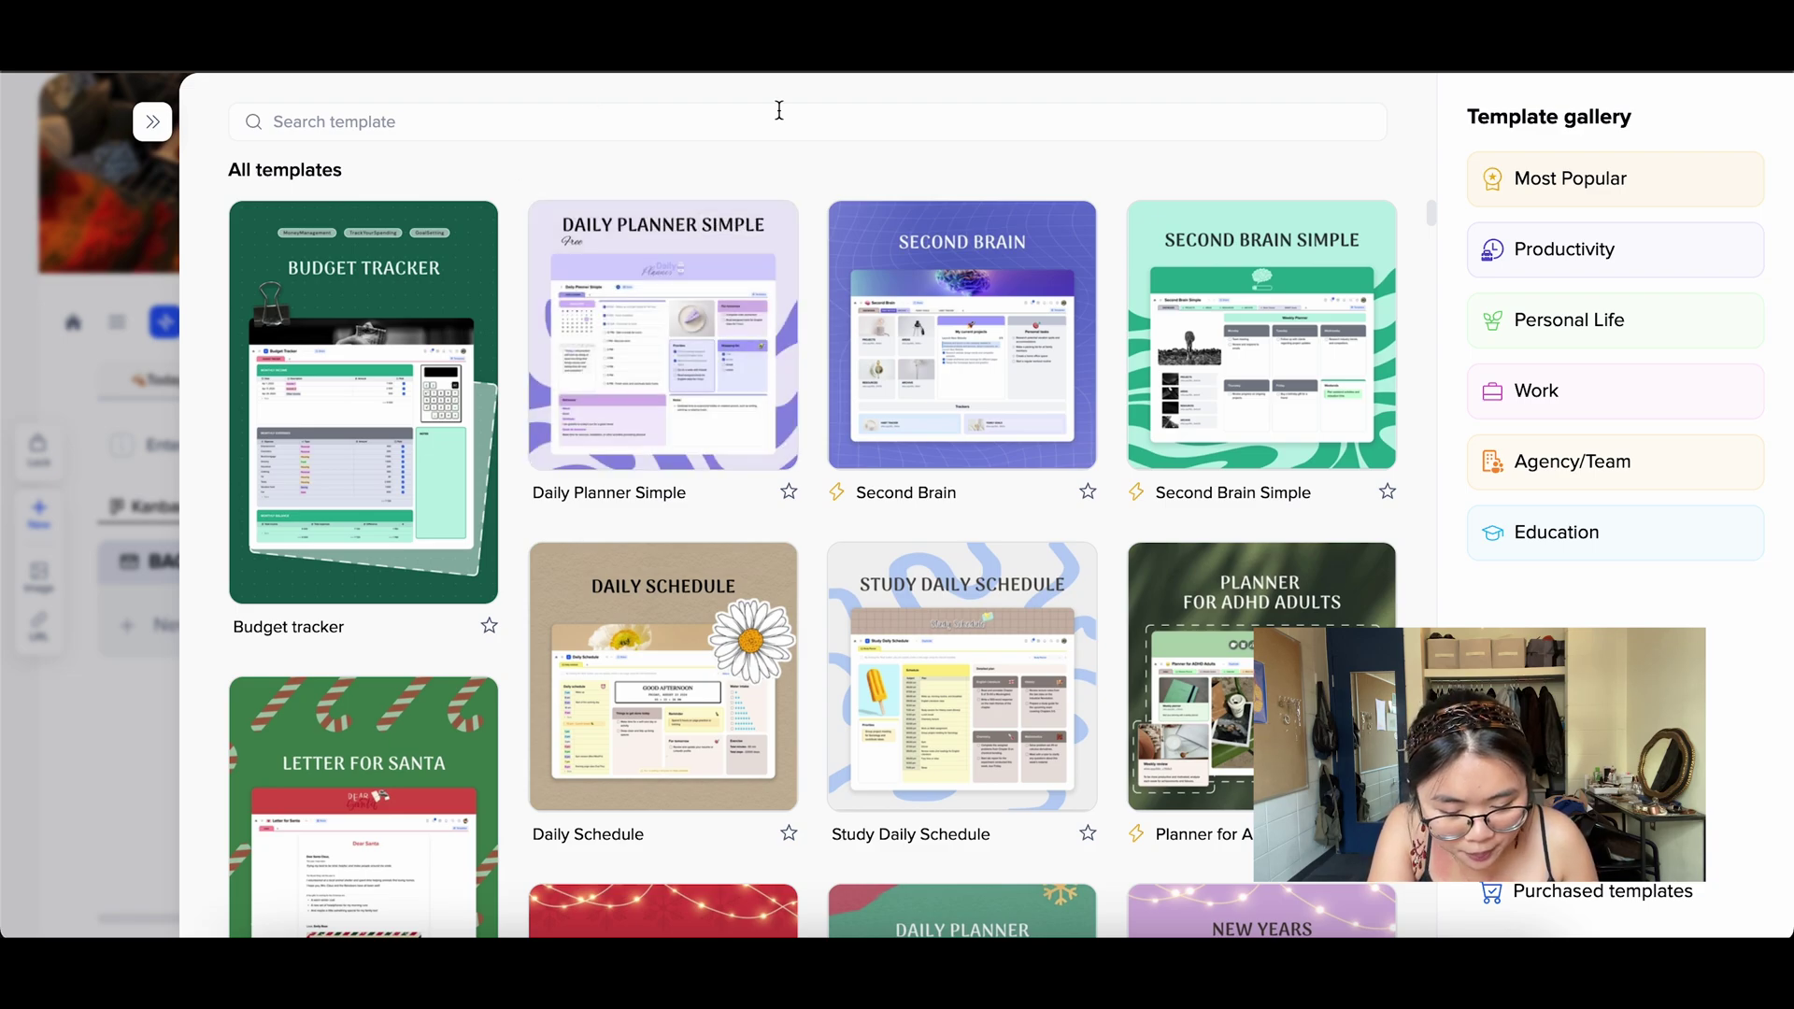
{"action": "scroll", "coordinate": [1051, 538], "scroll_direction": "down", "scroll_amount": 3}
{"action": "scroll", "coordinate": [1051, 537], "scroll_direction": "down", "scroll_amount": 10}
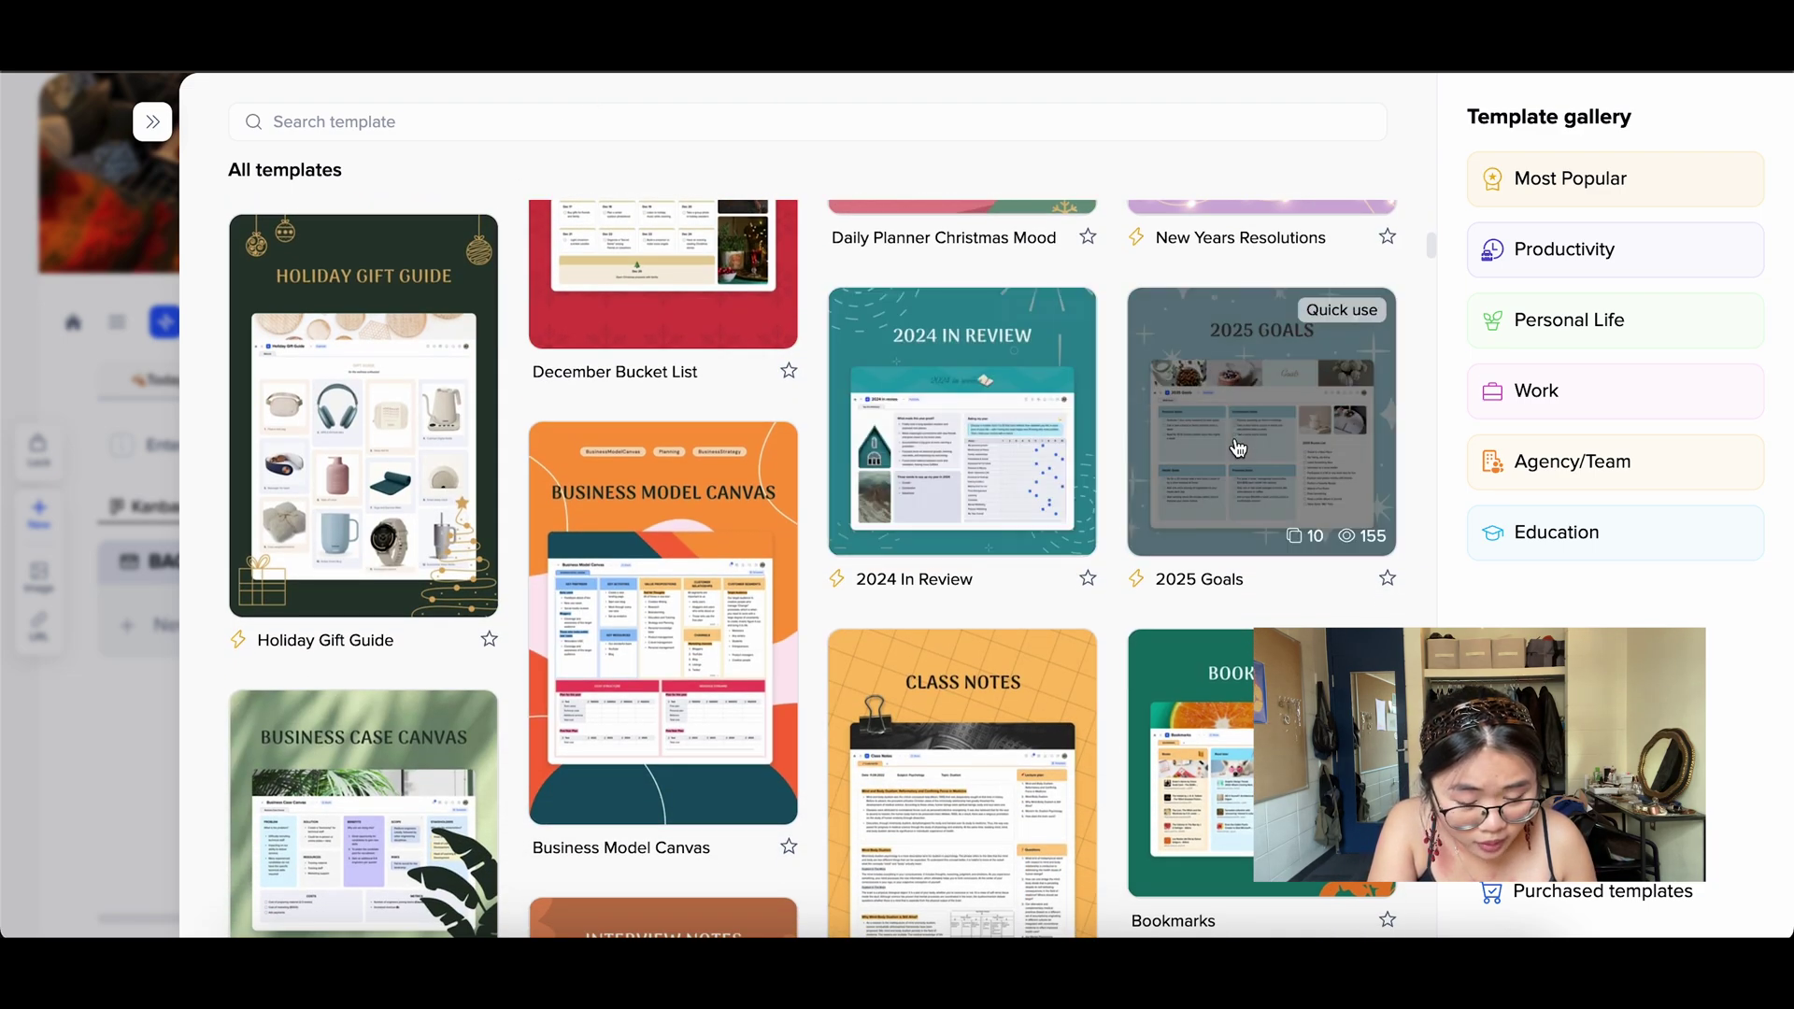
{"action": "scroll", "coordinate": [1229, 400], "scroll_direction": "down", "scroll_amount": 15}
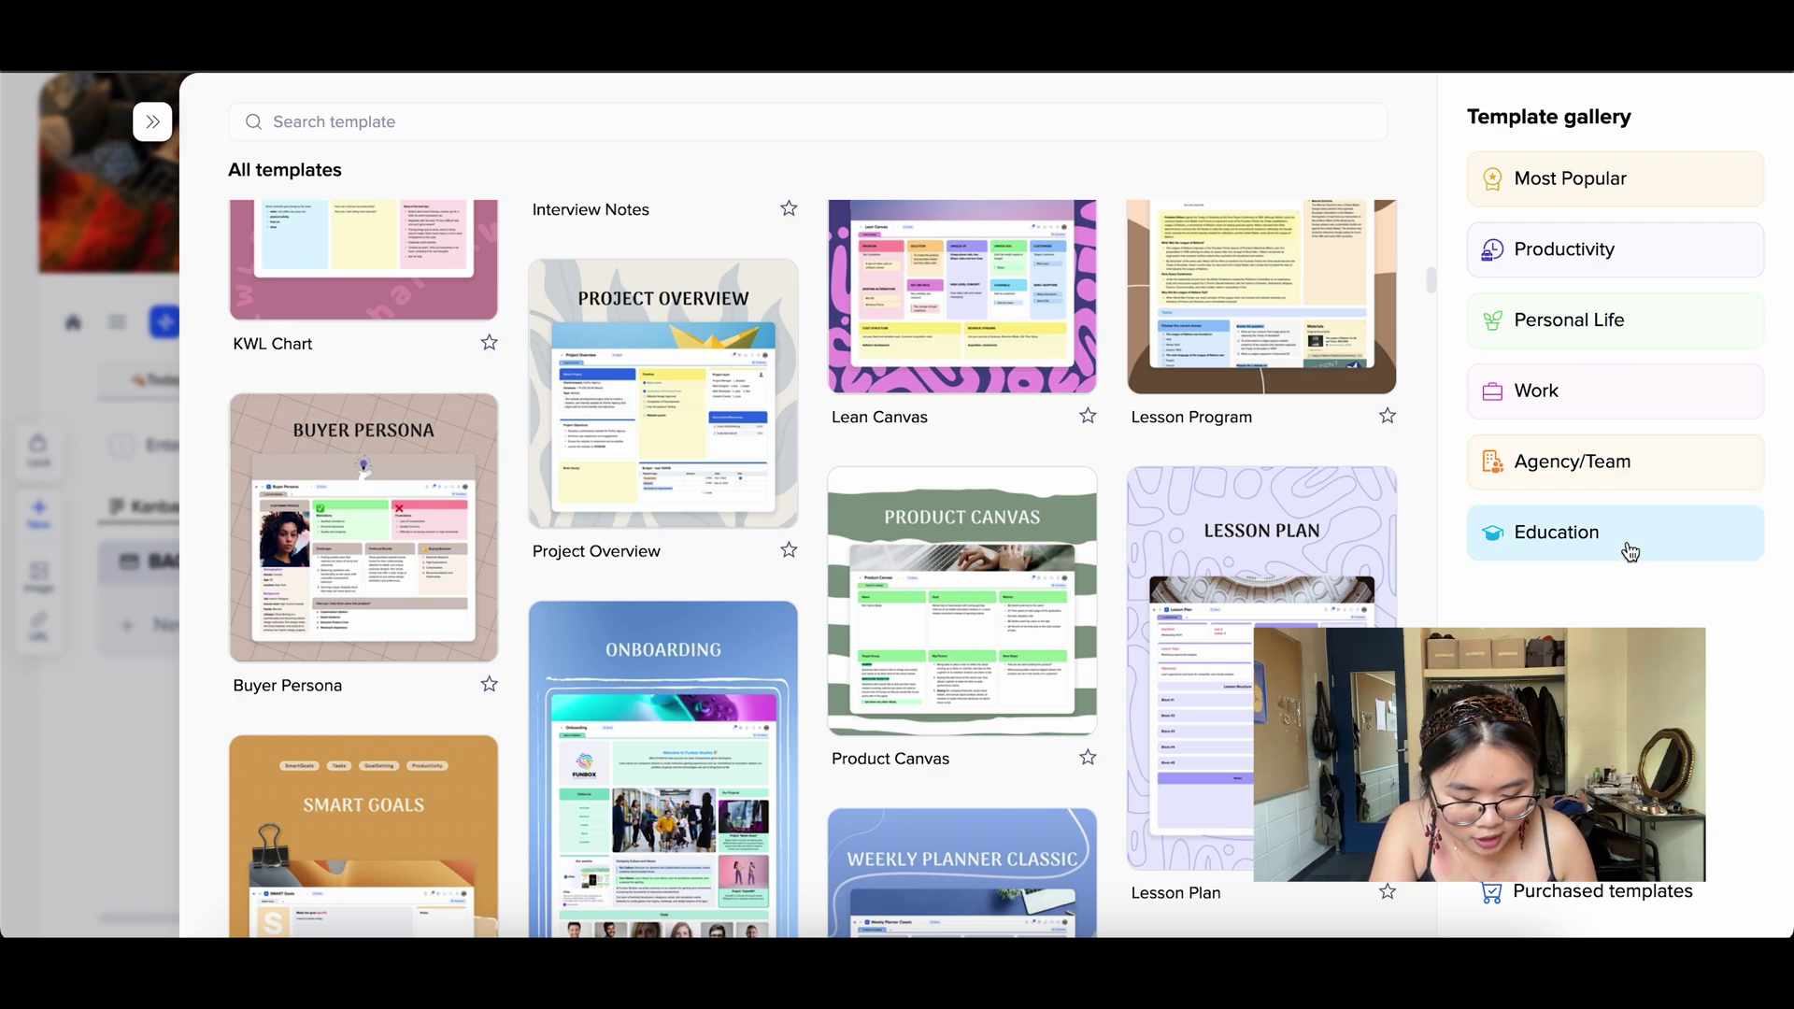
Step: Browse the Personal Life category of the template gallery for planner templates
{"action": "left_click", "coordinate": [1606, 344]}
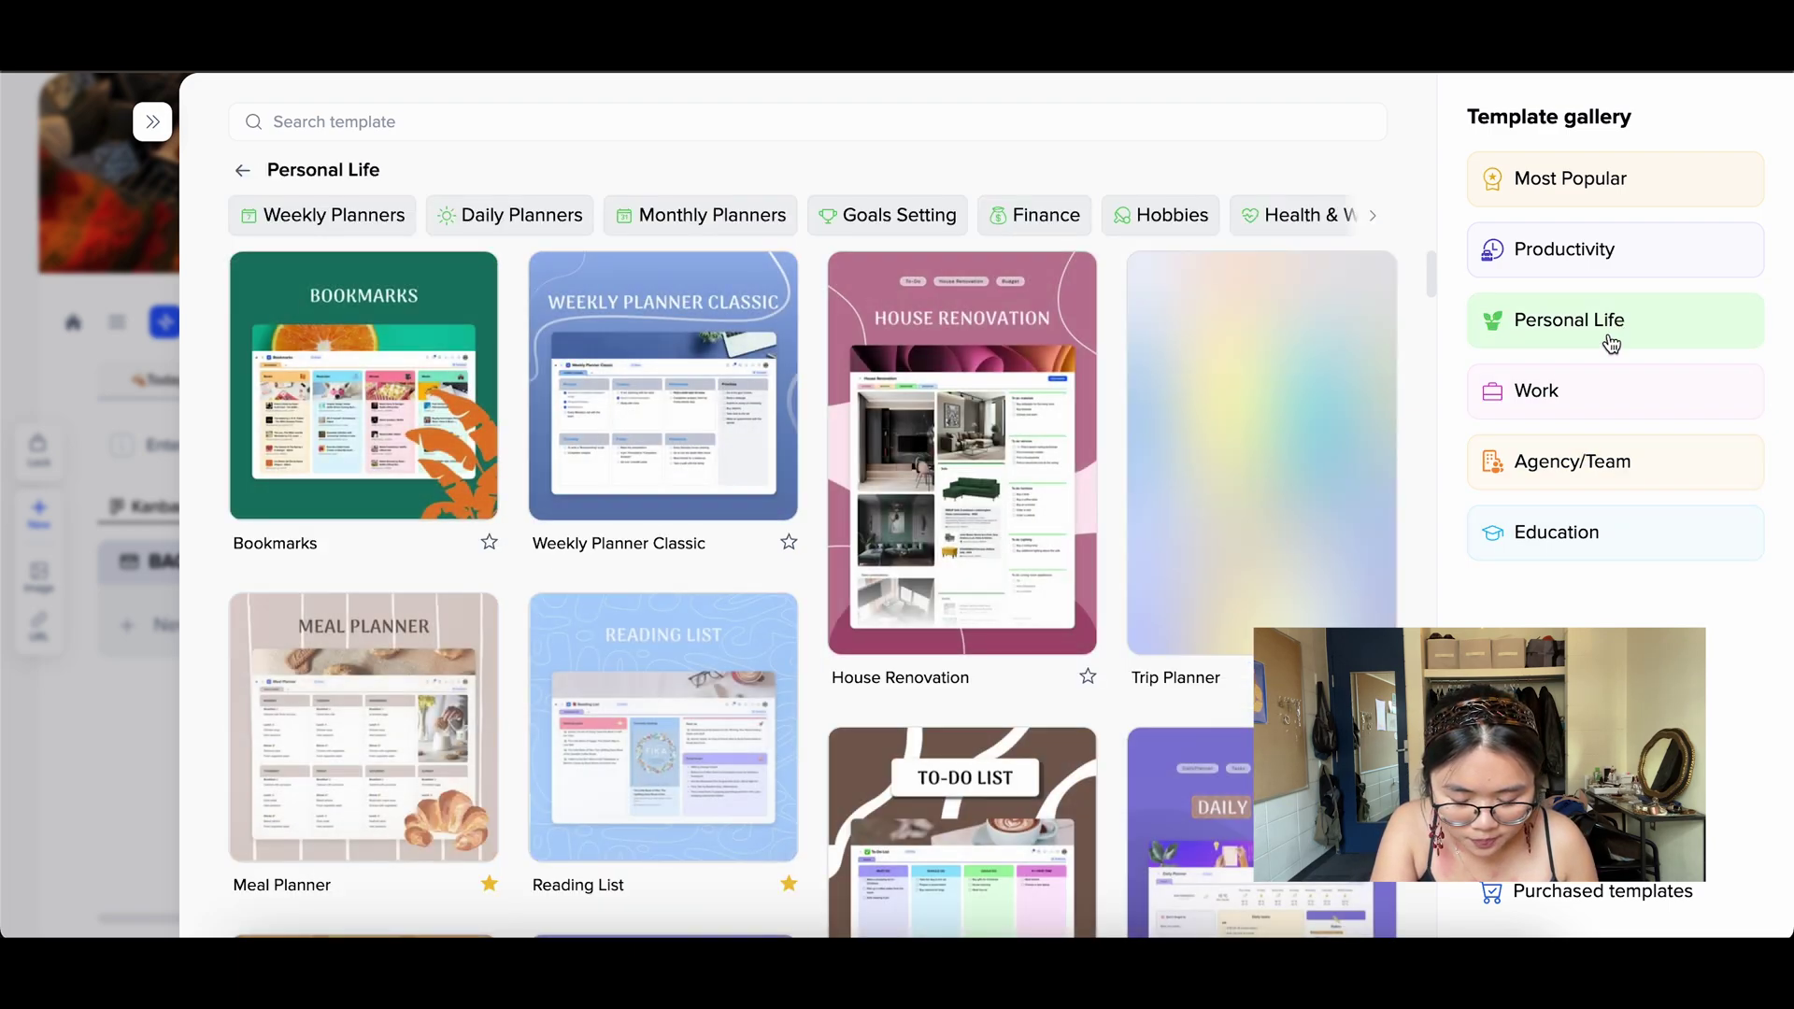
{"action": "scroll", "coordinate": [1041, 727], "scroll_direction": "down", "scroll_amount": 1}
{"action": "scroll", "coordinate": [809, 636], "scroll_direction": "down", "scroll_amount": 3}
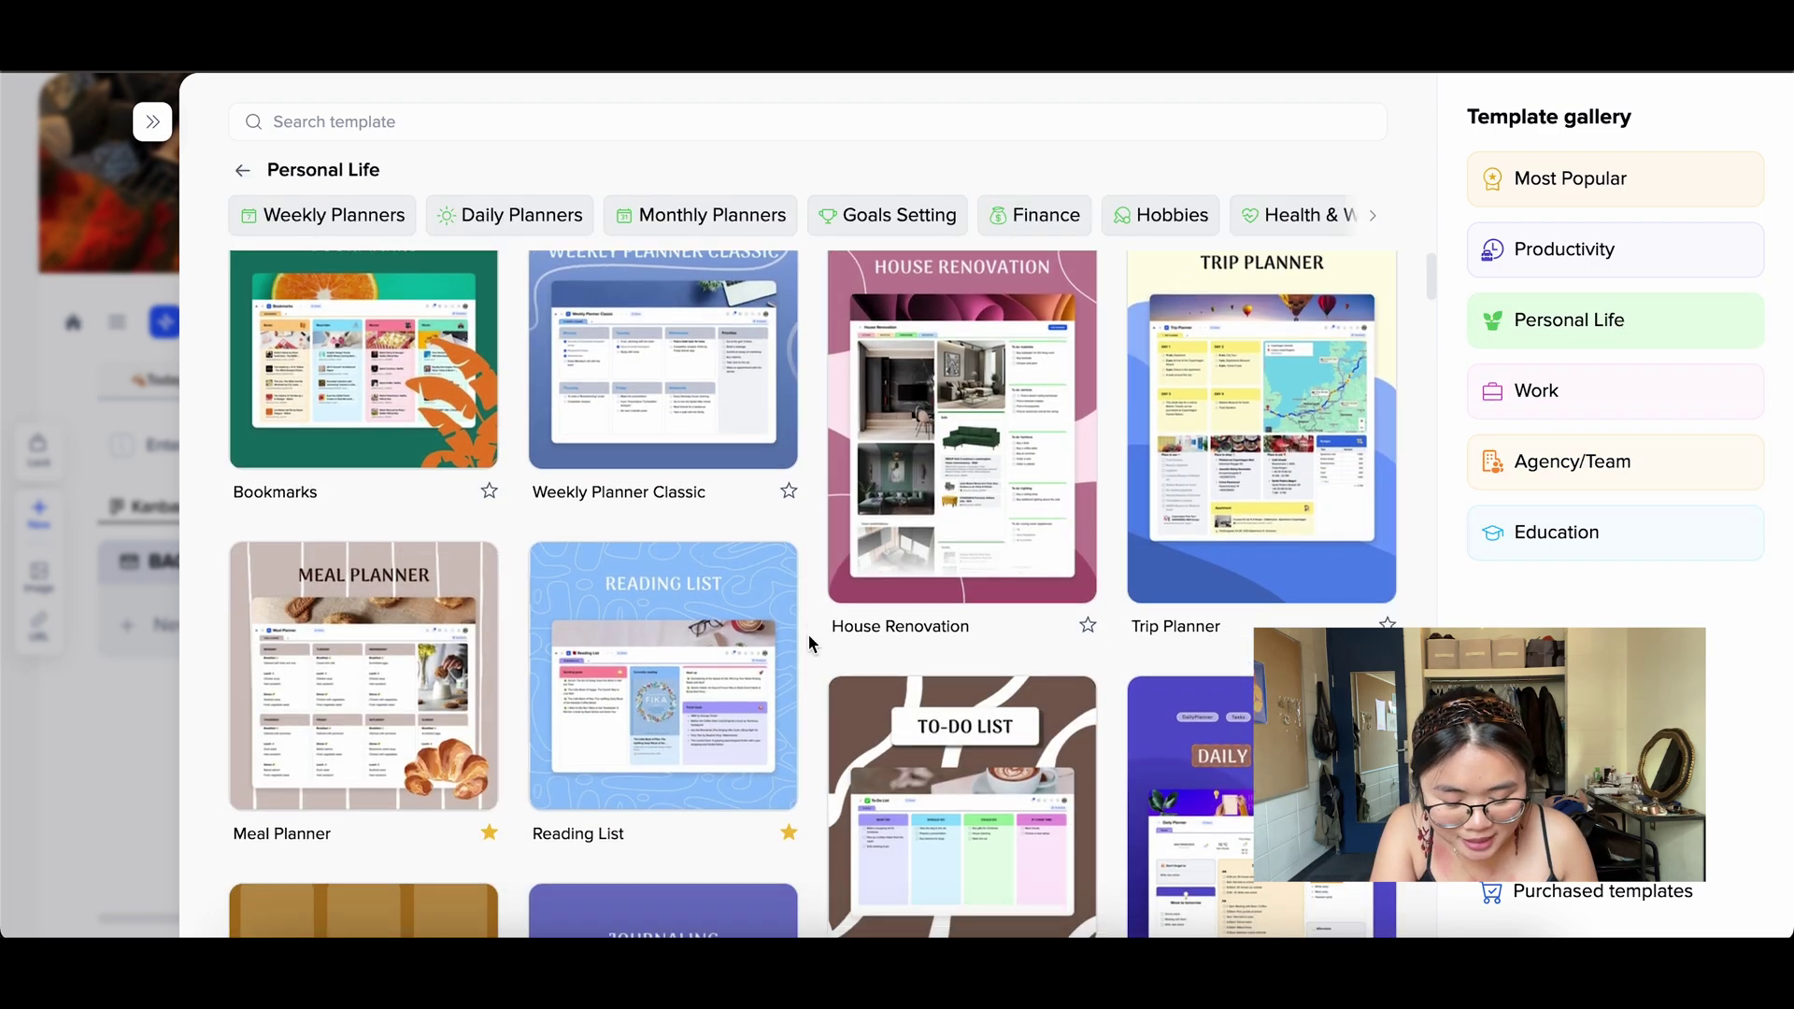
{"action": "scroll", "coordinate": [809, 635], "scroll_direction": "down", "scroll_amount": 4}
{"action": "scroll", "coordinate": [810, 635], "scroll_direction": "down", "scroll_amount": 1}
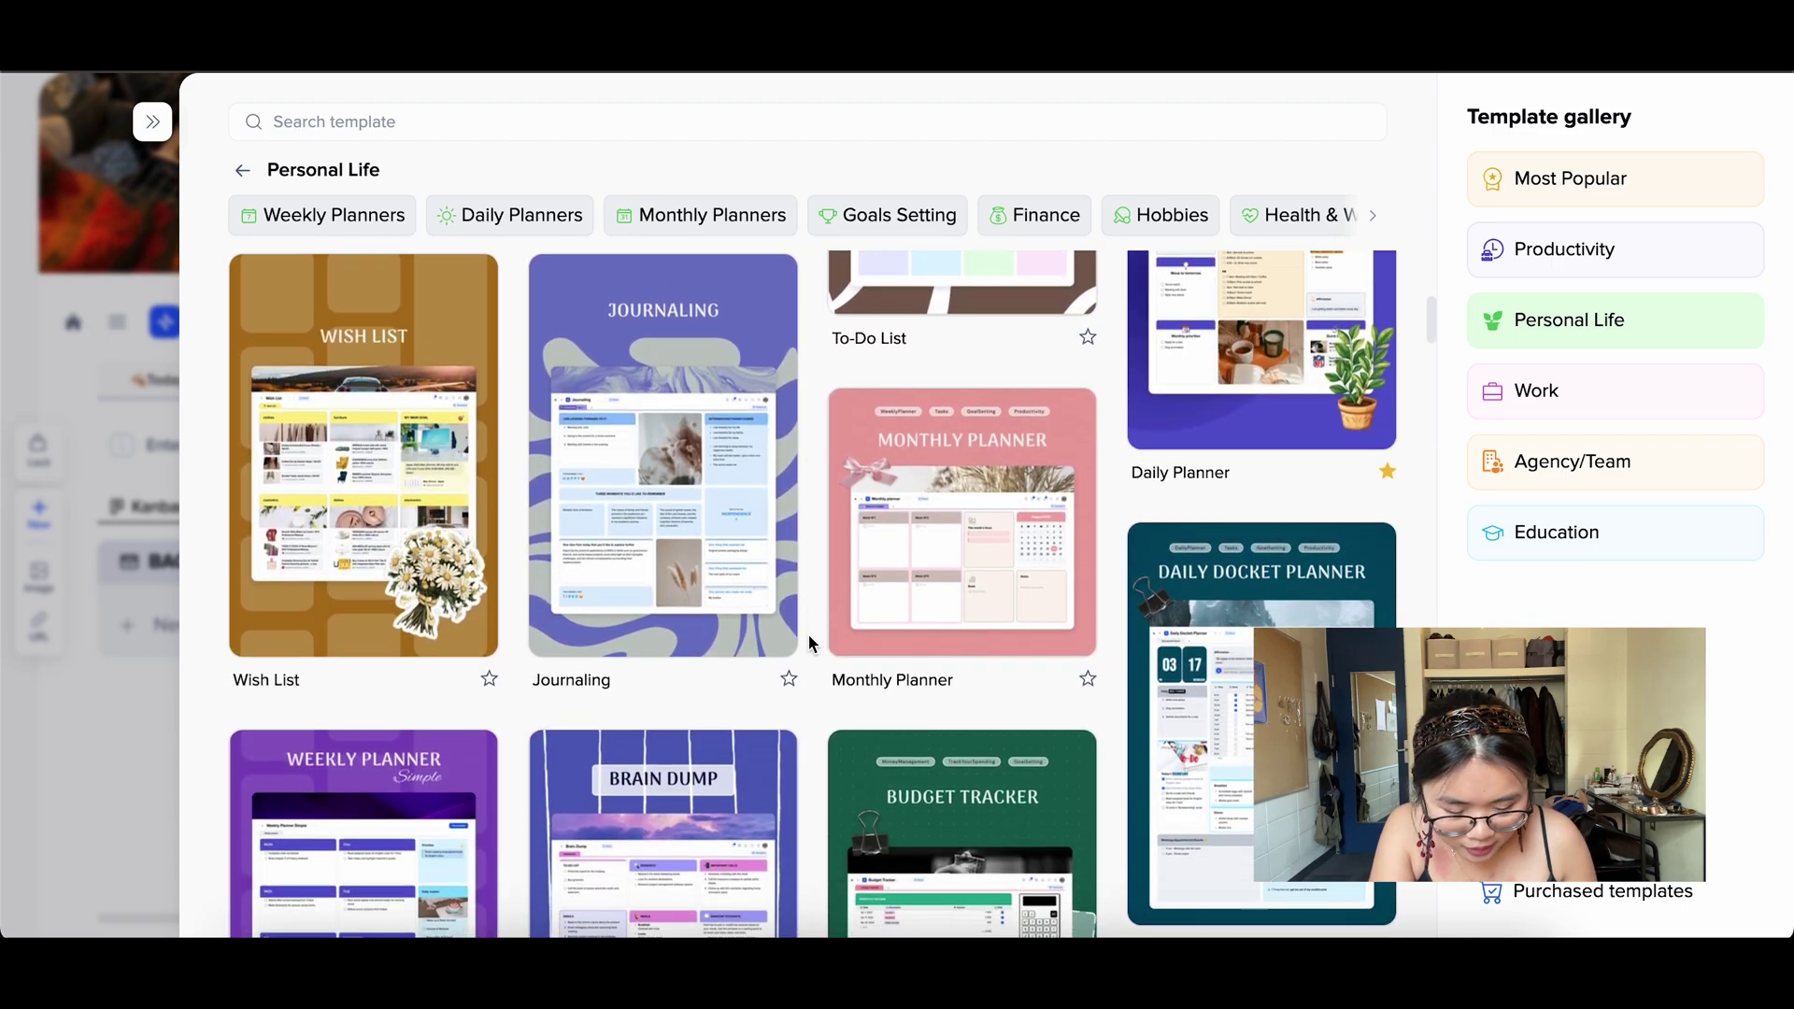
{"action": "scroll", "coordinate": [809, 643], "scroll_direction": "down", "scroll_amount": 3}
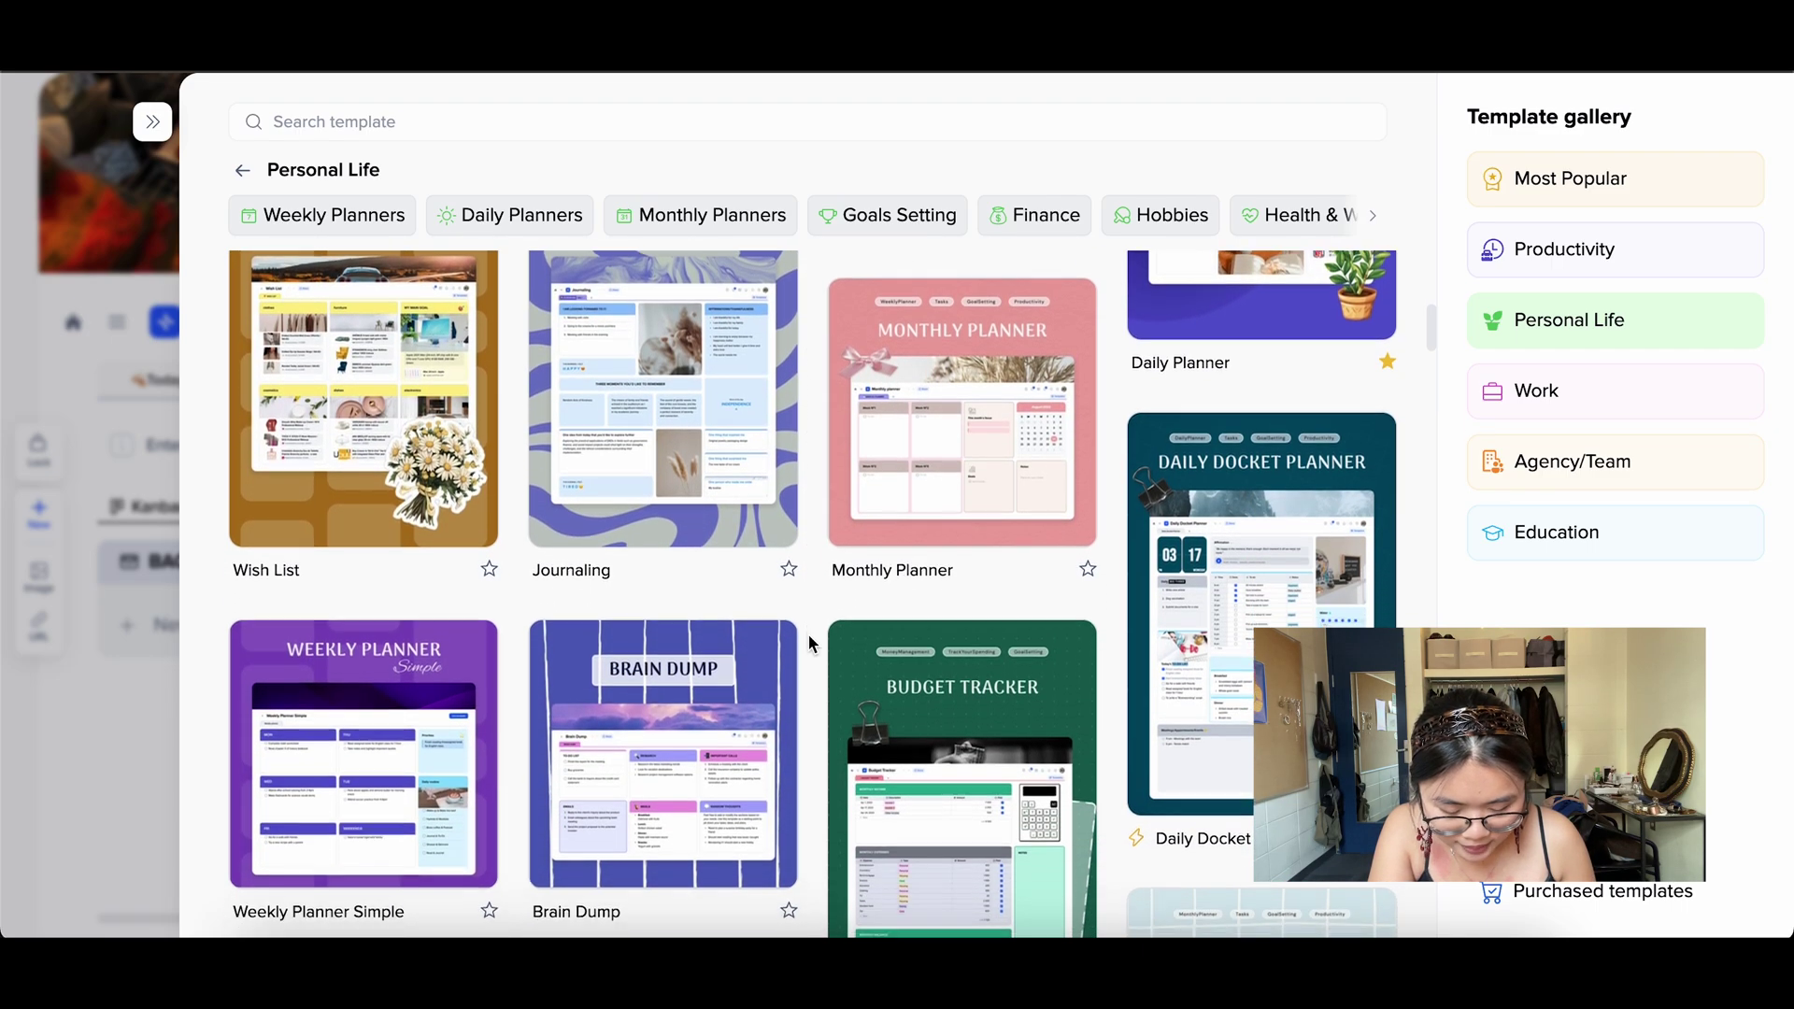
{"action": "scroll", "coordinate": [809, 642], "scroll_direction": "down", "scroll_amount": 1}
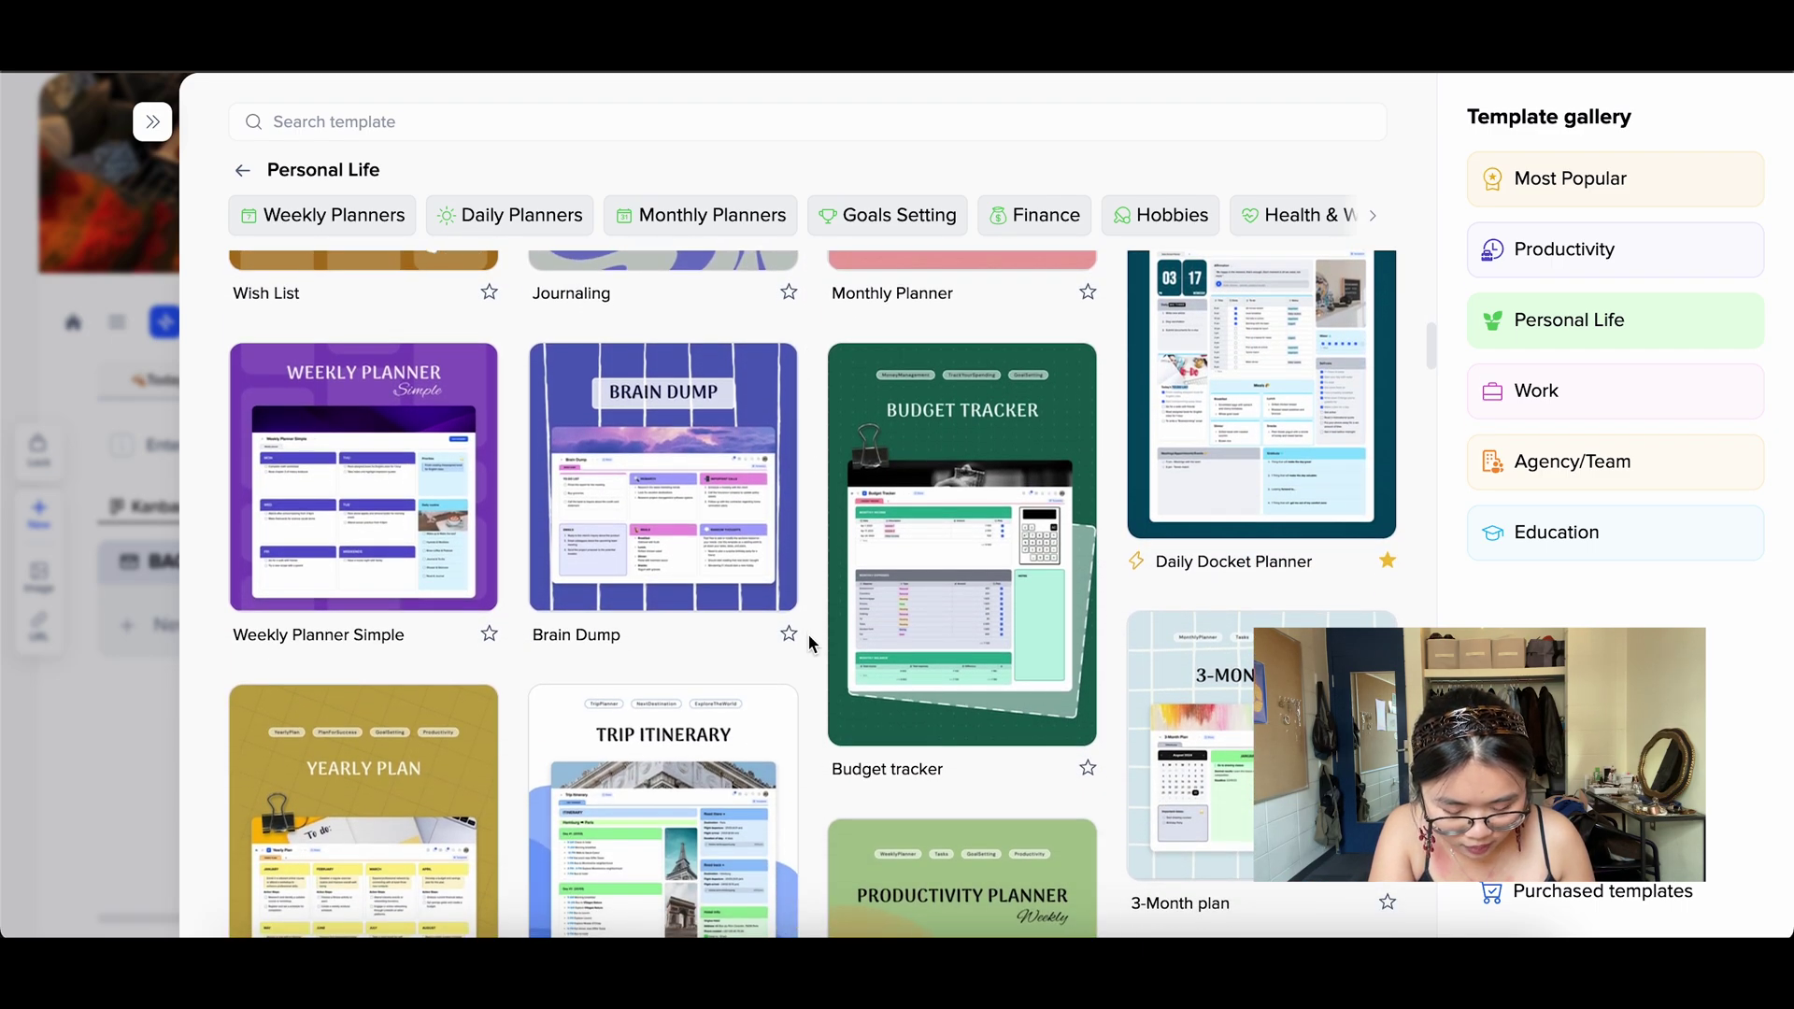
{"action": "scroll", "coordinate": [809, 642], "scroll_direction": "down", "scroll_amount": 2}
{"action": "scroll", "coordinate": [809, 643], "scroll_direction": "down", "scroll_amount": 10}
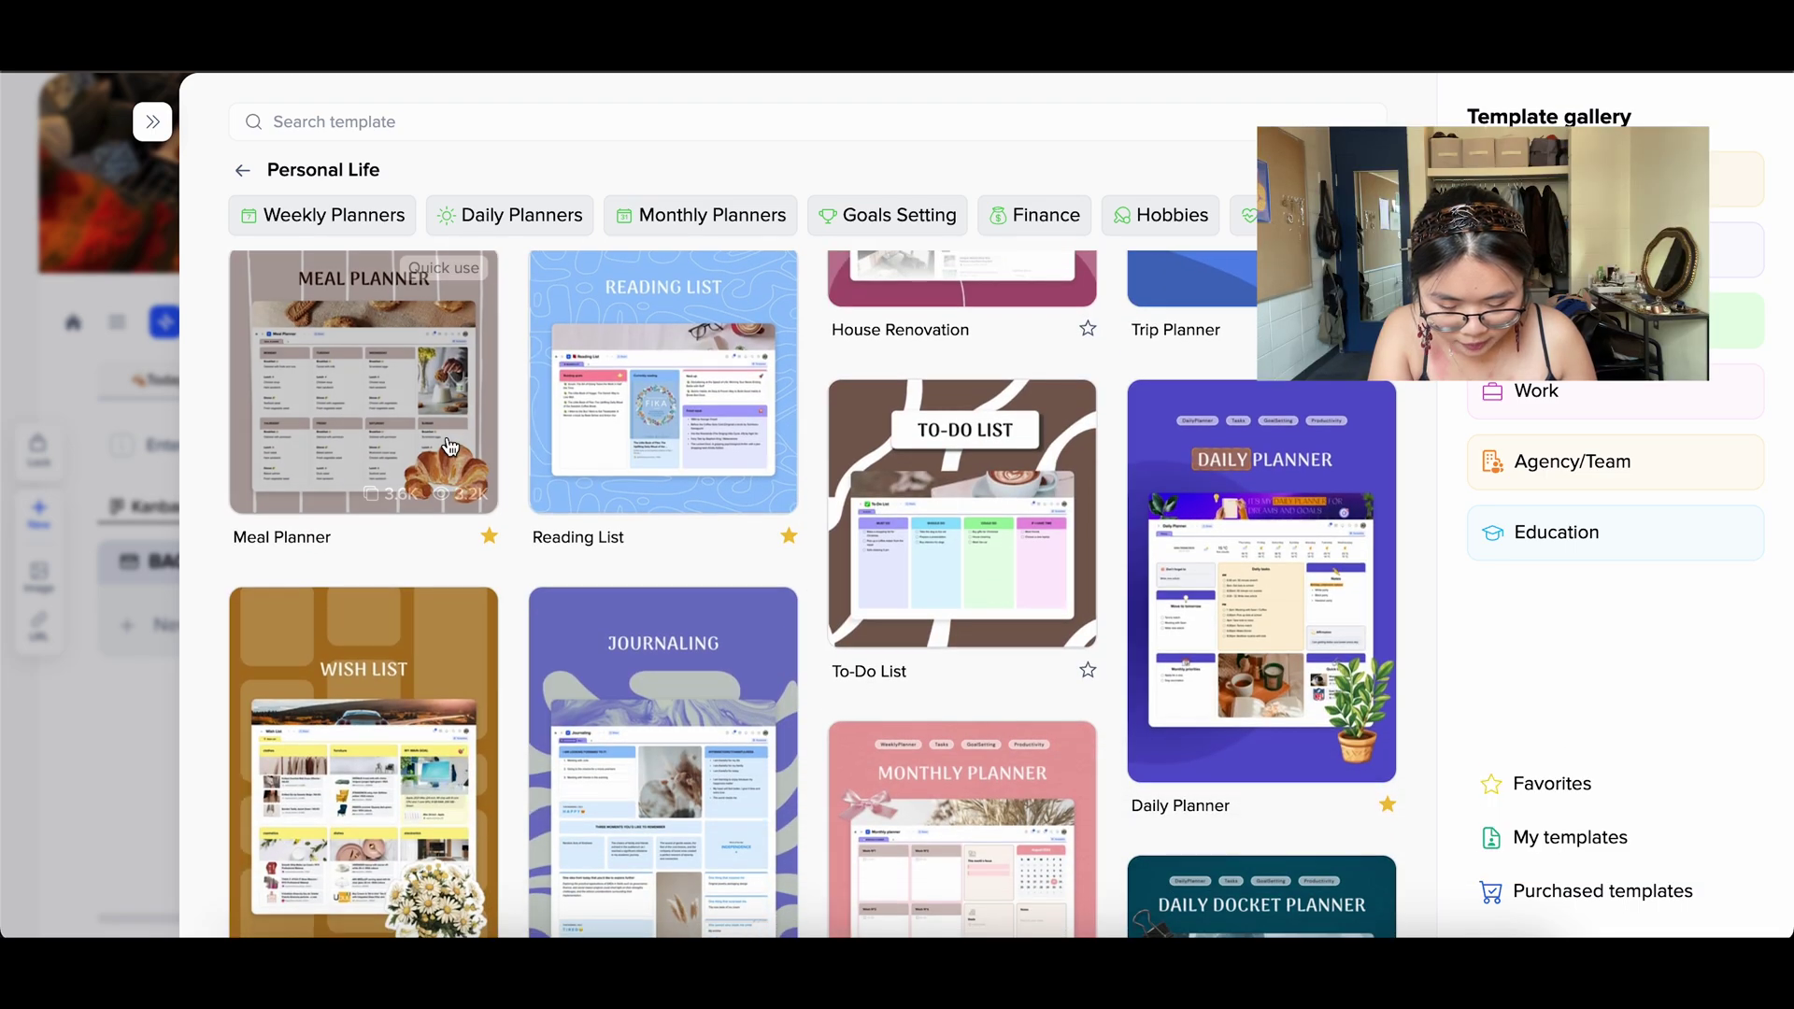
Step: Preview the Meal Planner template and add it to the existing project
{"action": "left_click", "coordinate": [436, 428]}
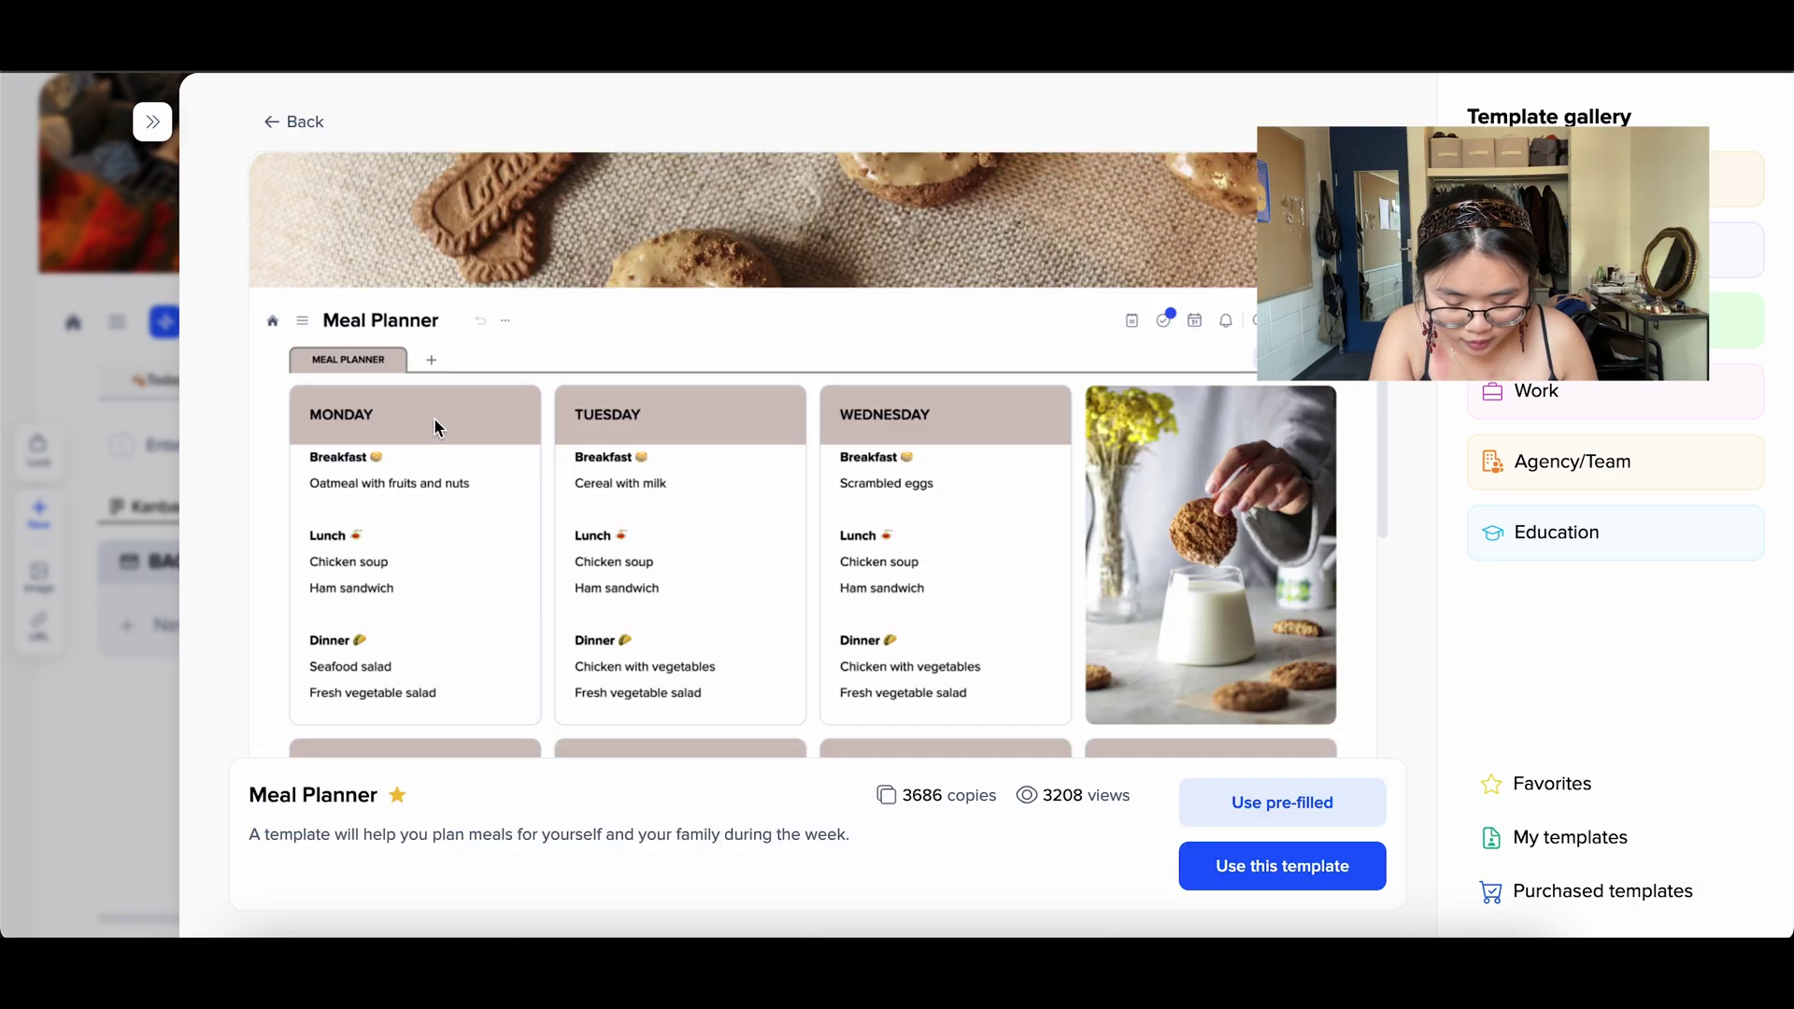
{"action": "left_click", "coordinate": [1312, 883]}
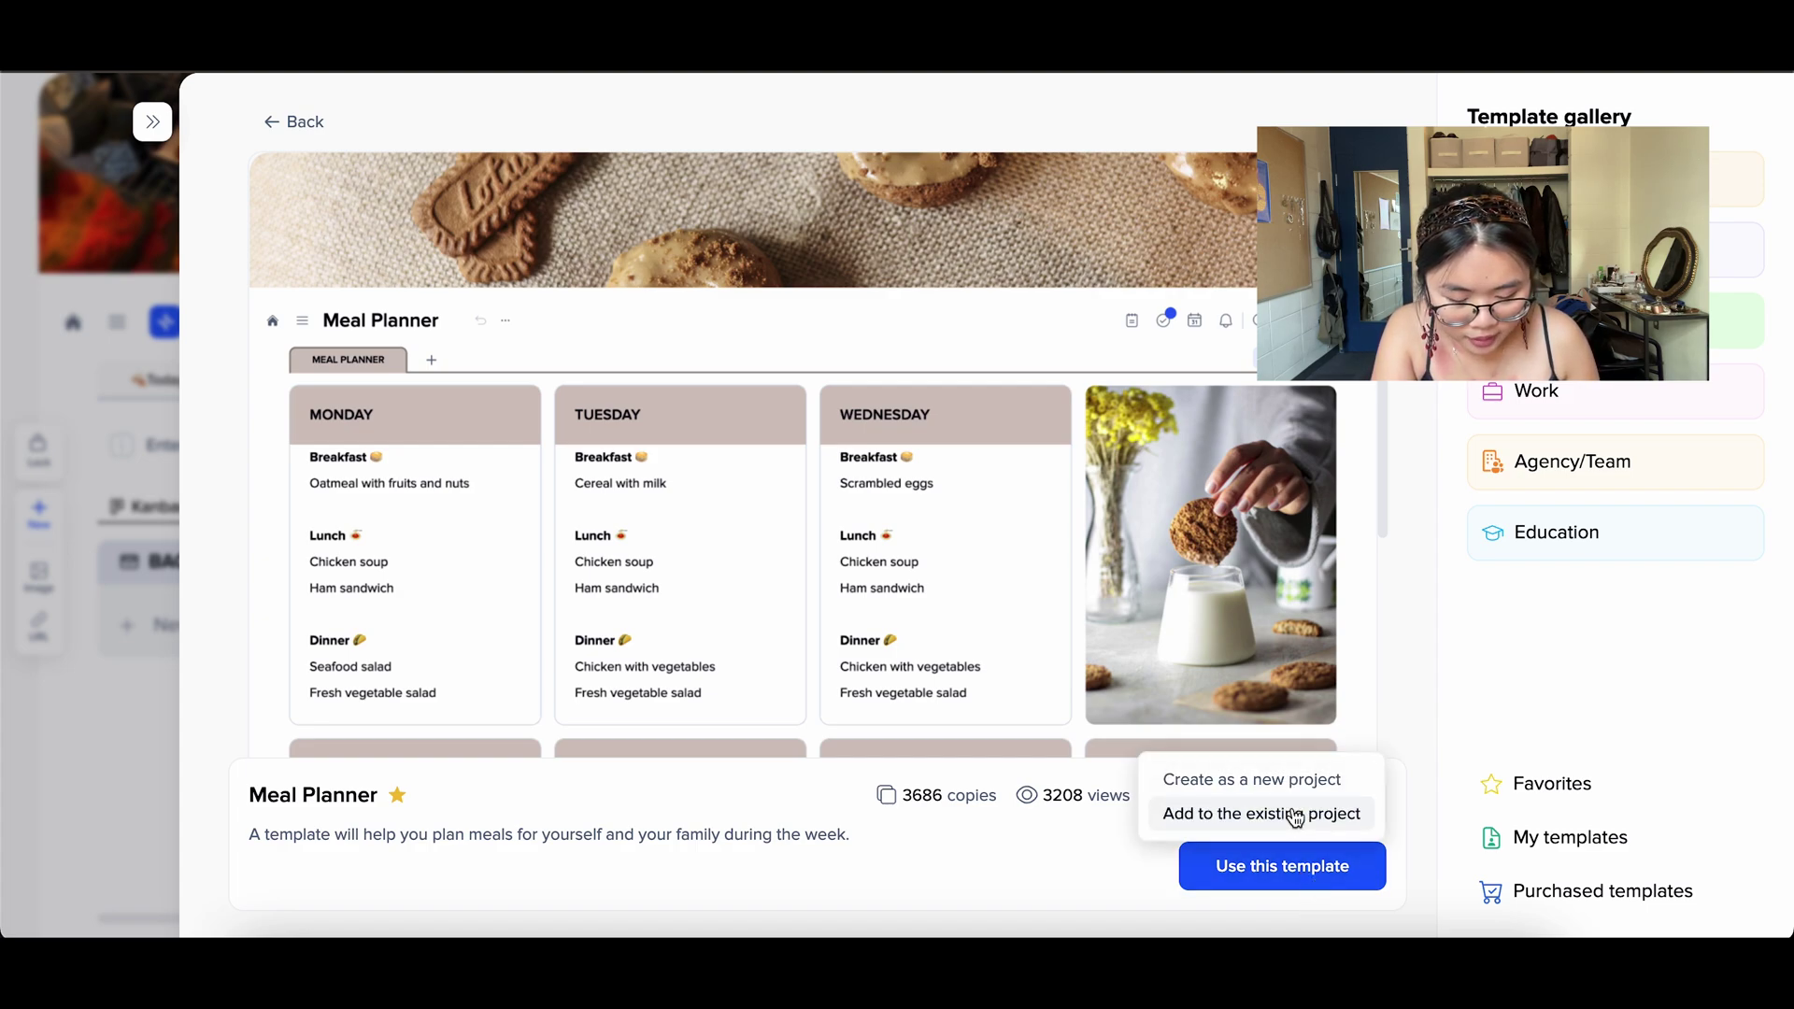
{"action": "left_click", "coordinate": [1295, 814]}
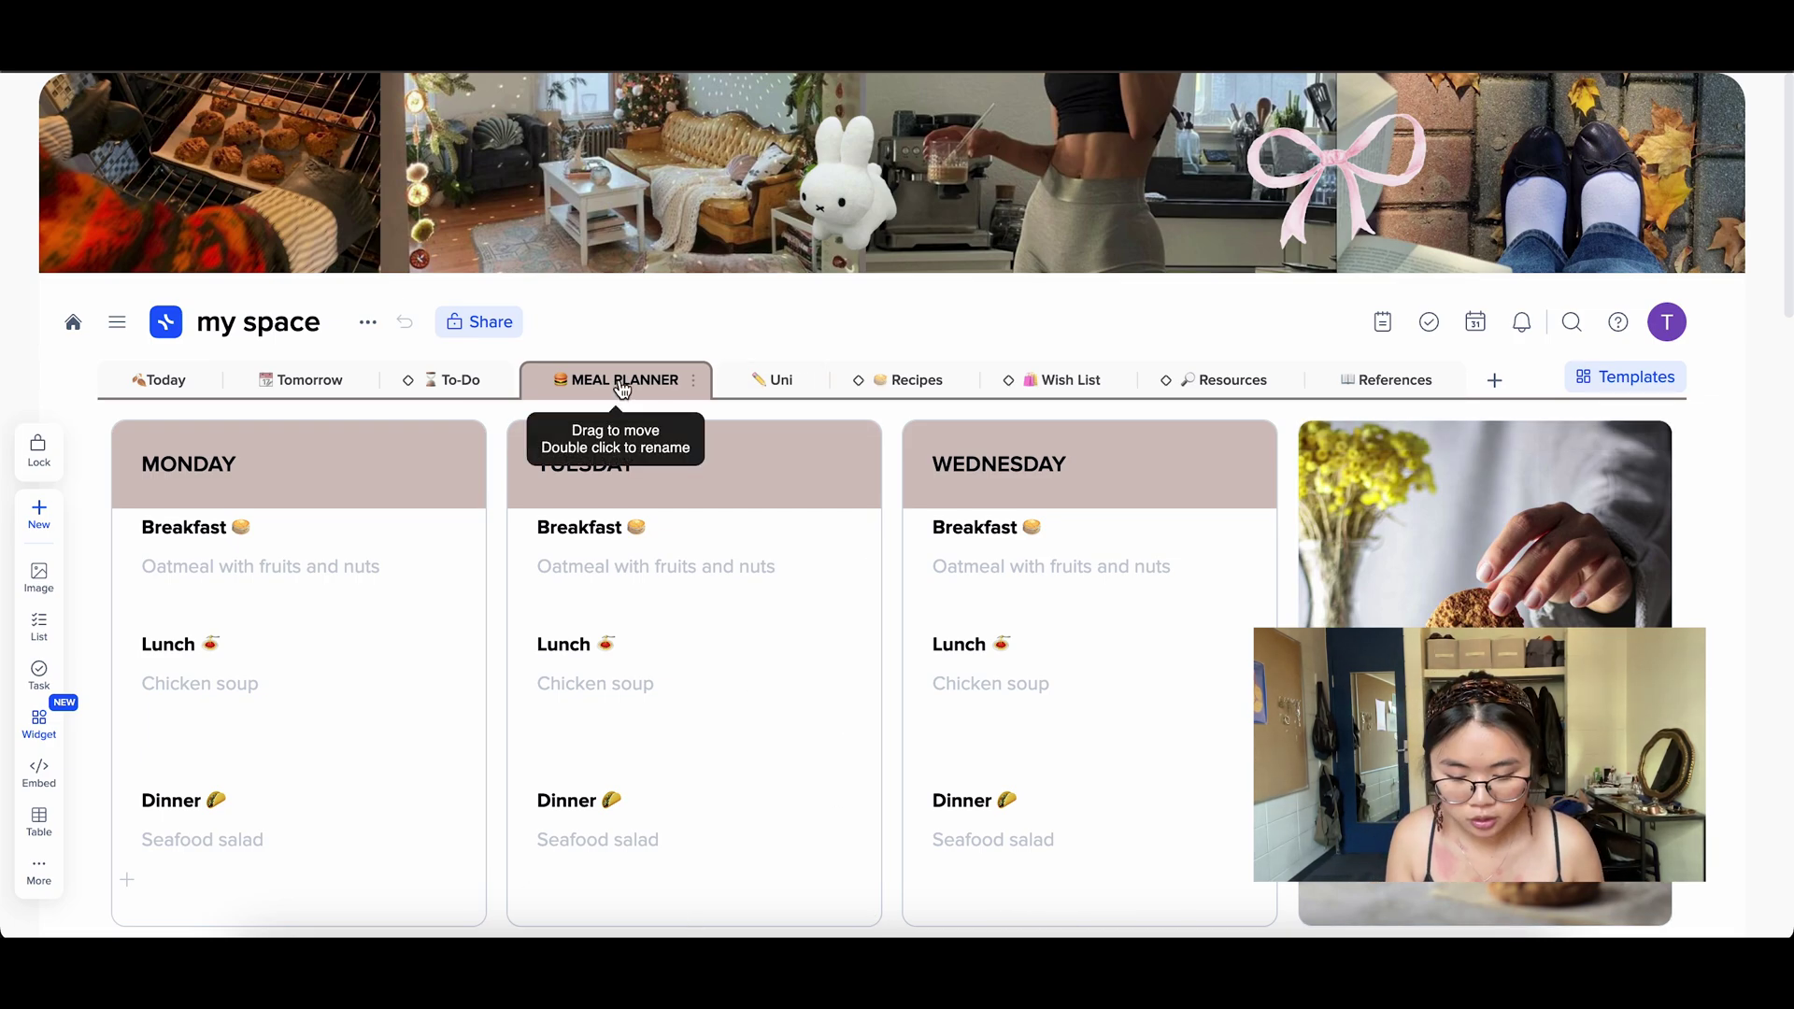
Step: Rename the MEAL PLANNER page to "Meal Planner", keeping its burger emoji
{"action": "scroll", "coordinate": [623, 388], "scroll_direction": "down", "scroll_amount": 1}
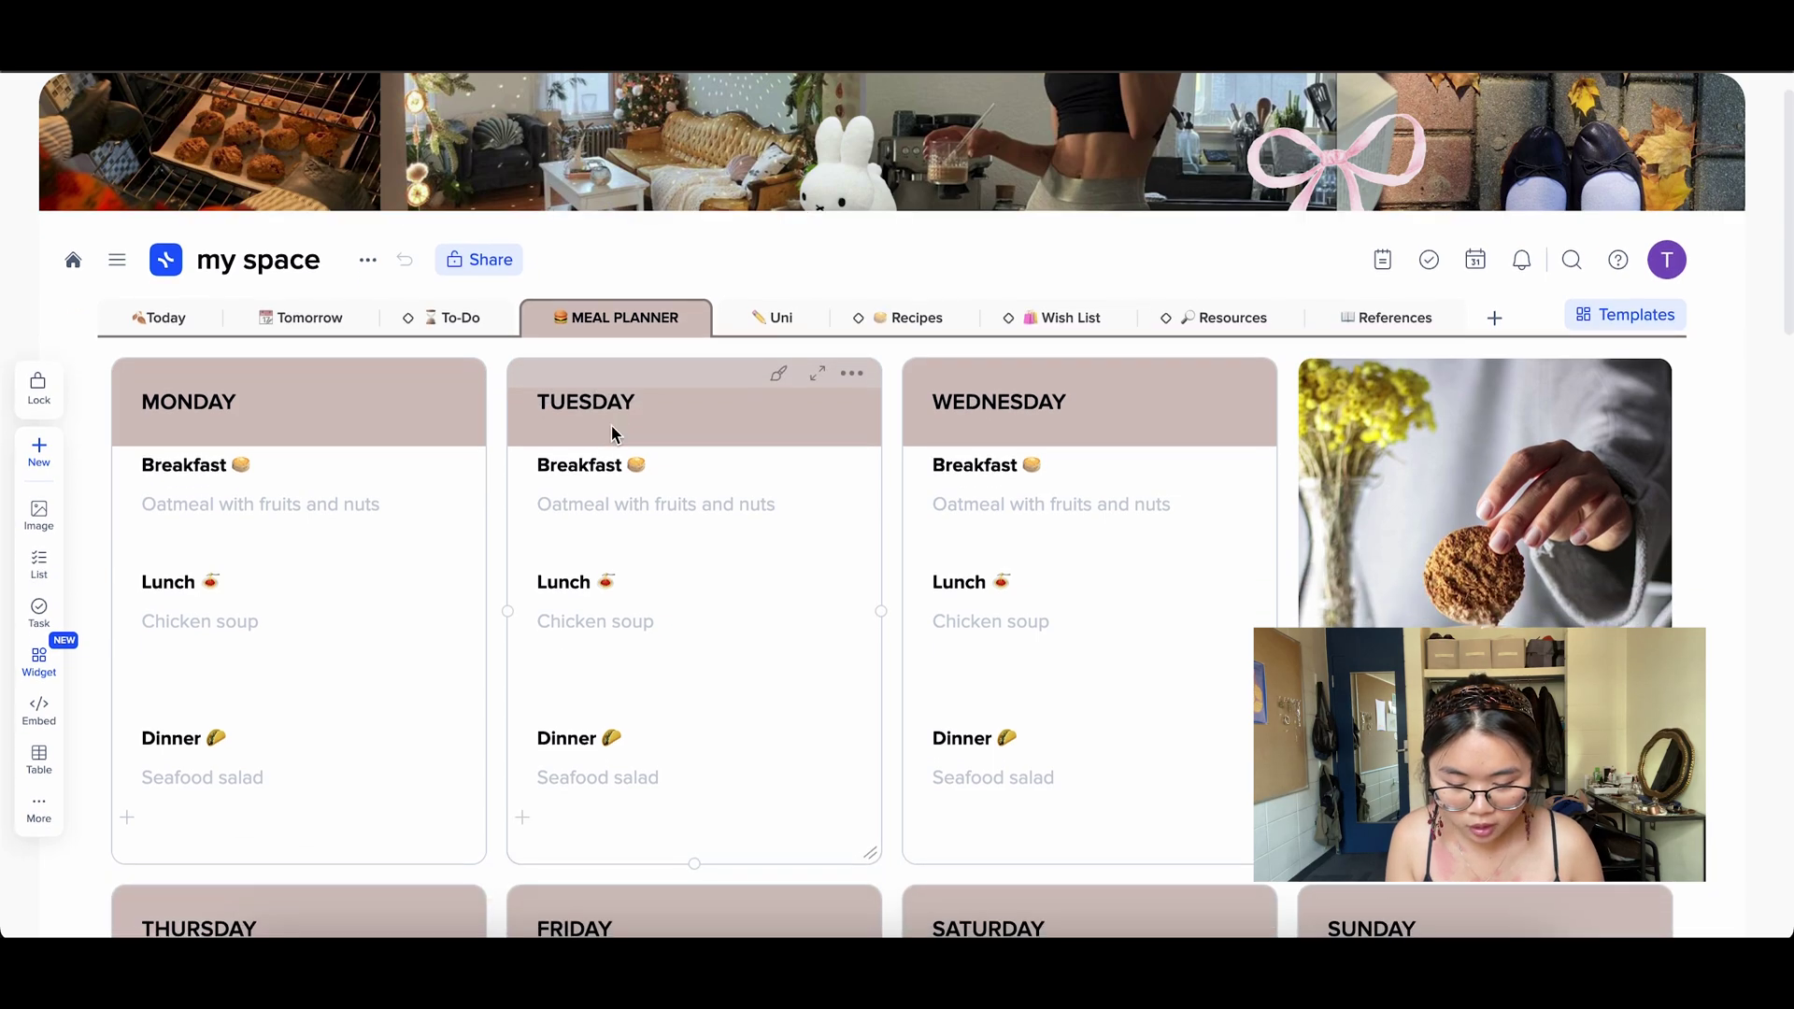
{"action": "double_click", "coordinate": [626, 322]}
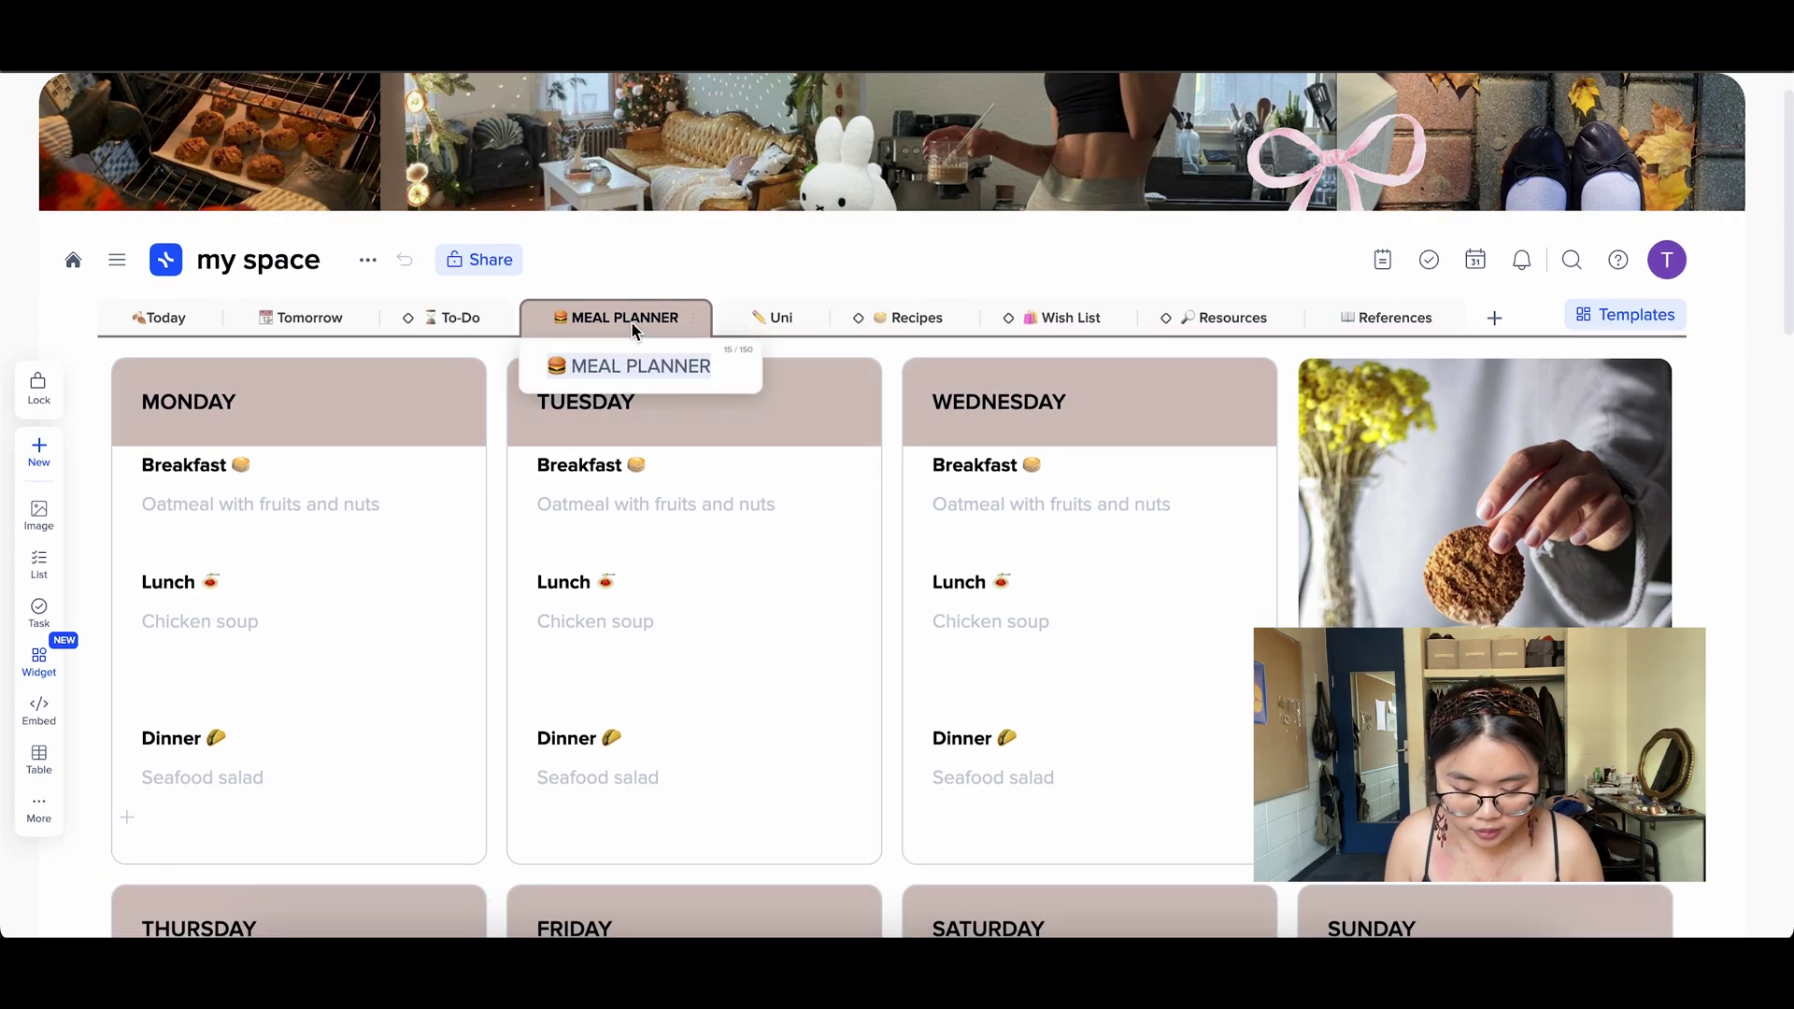
{"action": "left_click", "coordinate": [572, 372]}
{"action": "type", "text": "Meal Planner"}
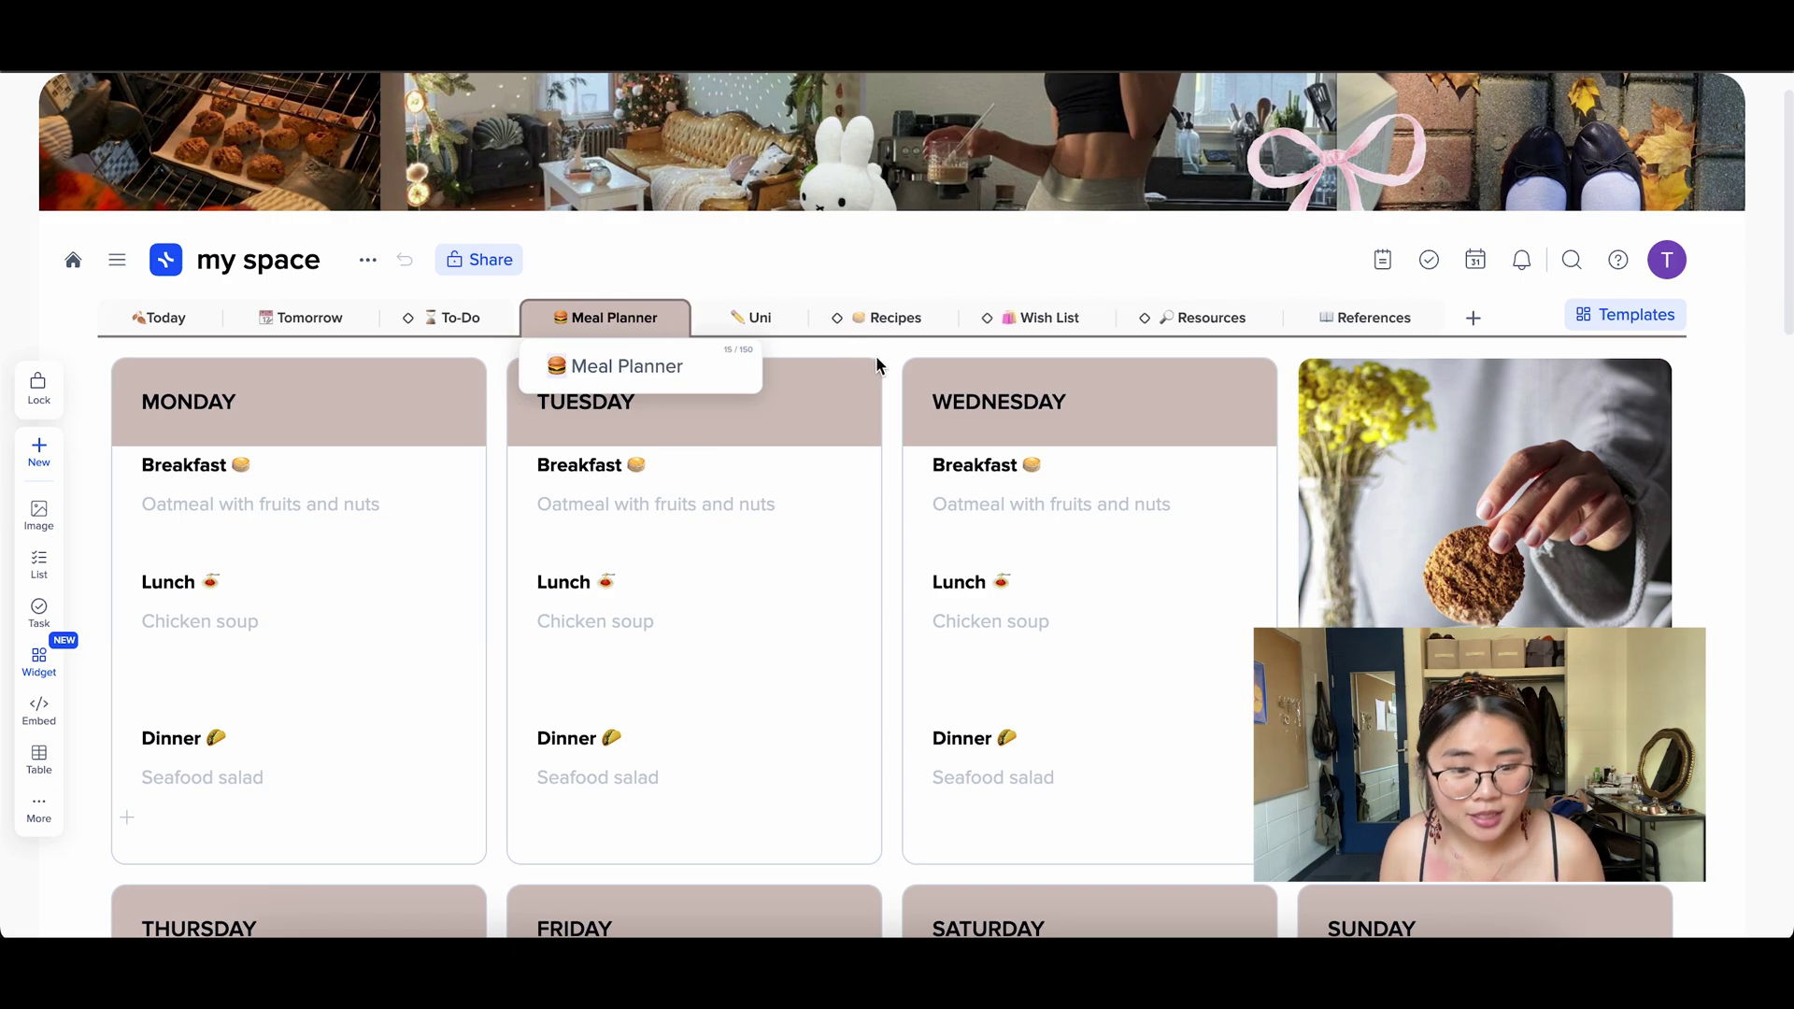
Step: Look over the weekly tiles on the Meal Planner page and enter "greek yogurt" under Tuesday's Breakfast
{"action": "scroll", "coordinate": [876, 355], "scroll_direction": "down", "scroll_amount": 7}
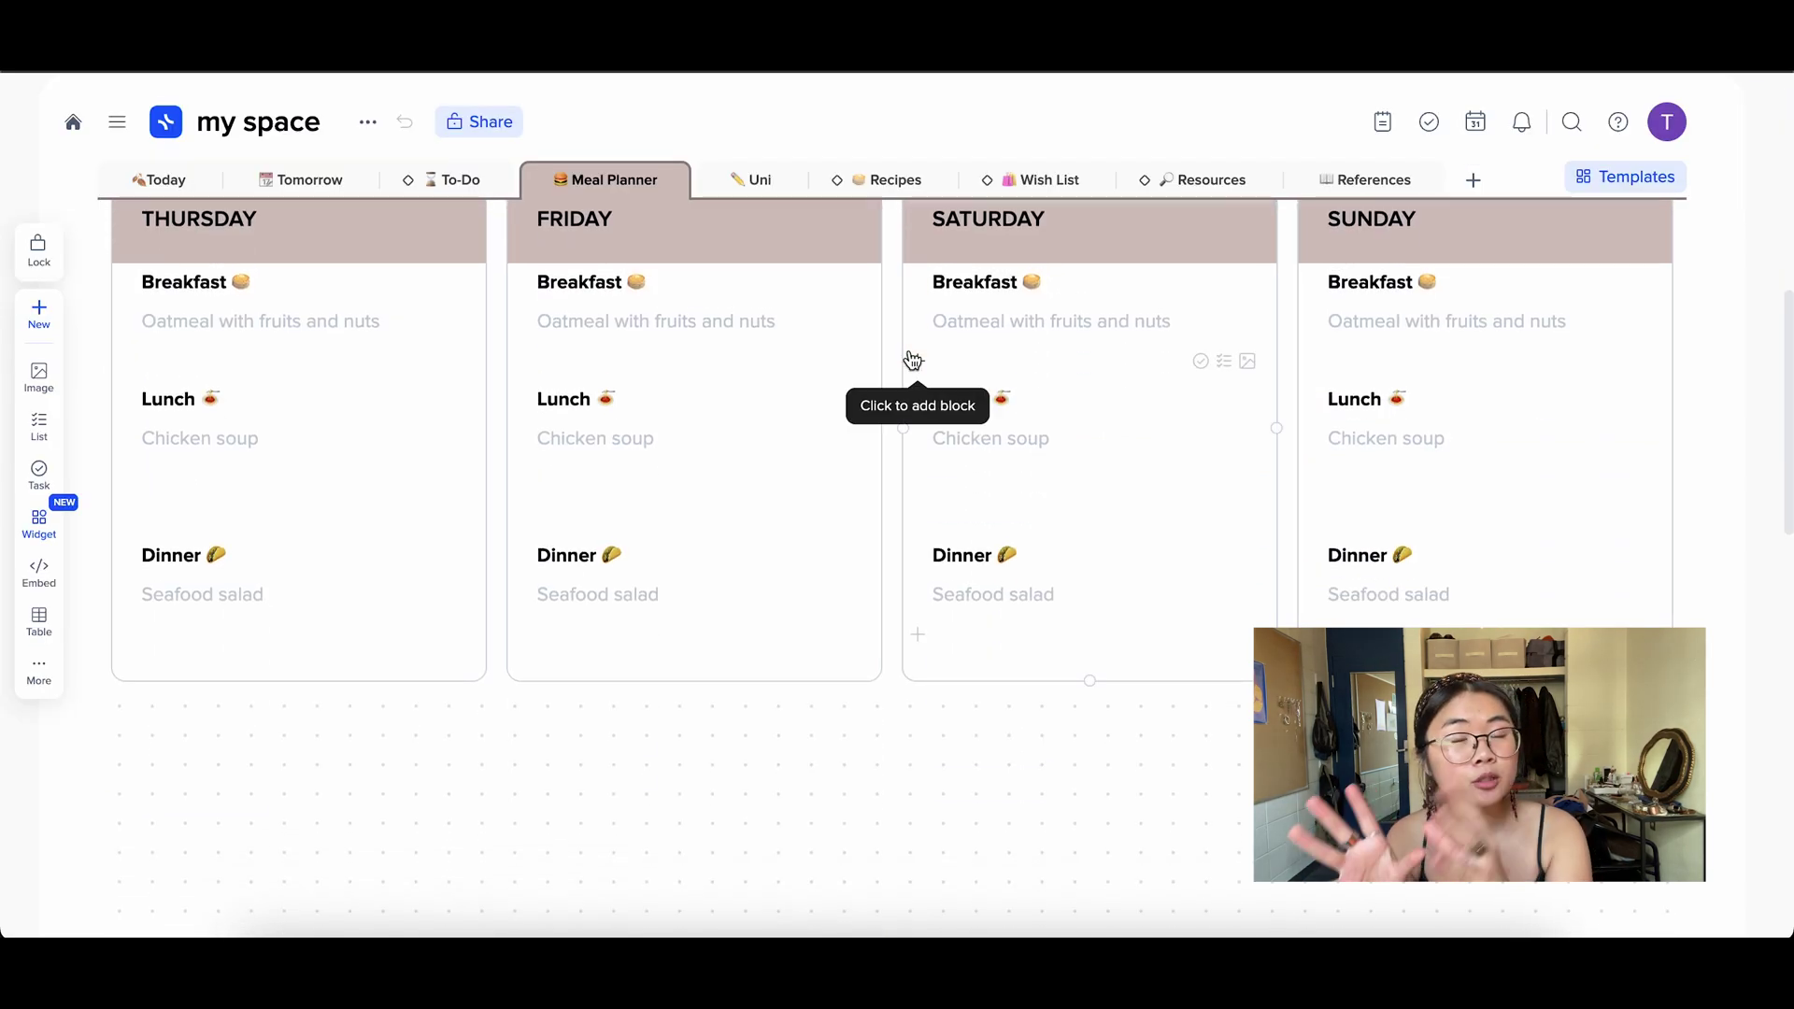
{"action": "scroll", "coordinate": [865, 564], "scroll_direction": "up", "scroll_amount": 7}
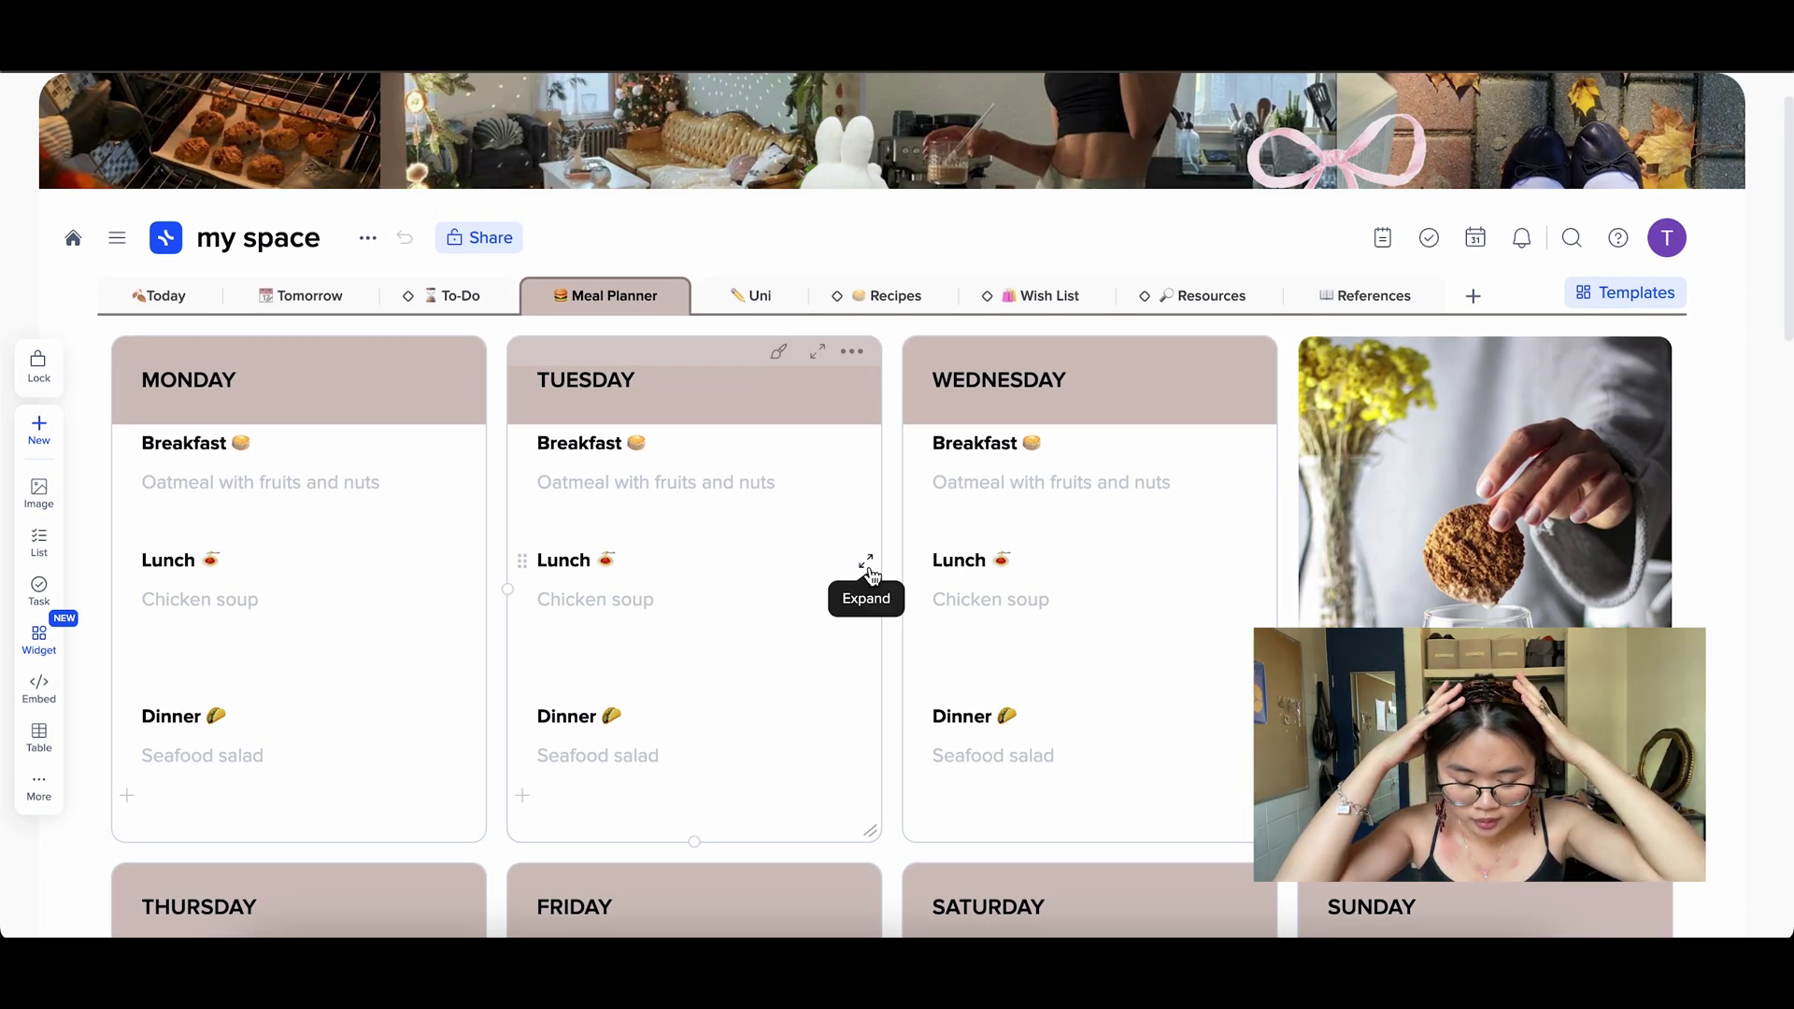
{"action": "scroll", "coordinate": [720, 361], "scroll_direction": "down", "scroll_amount": 3}
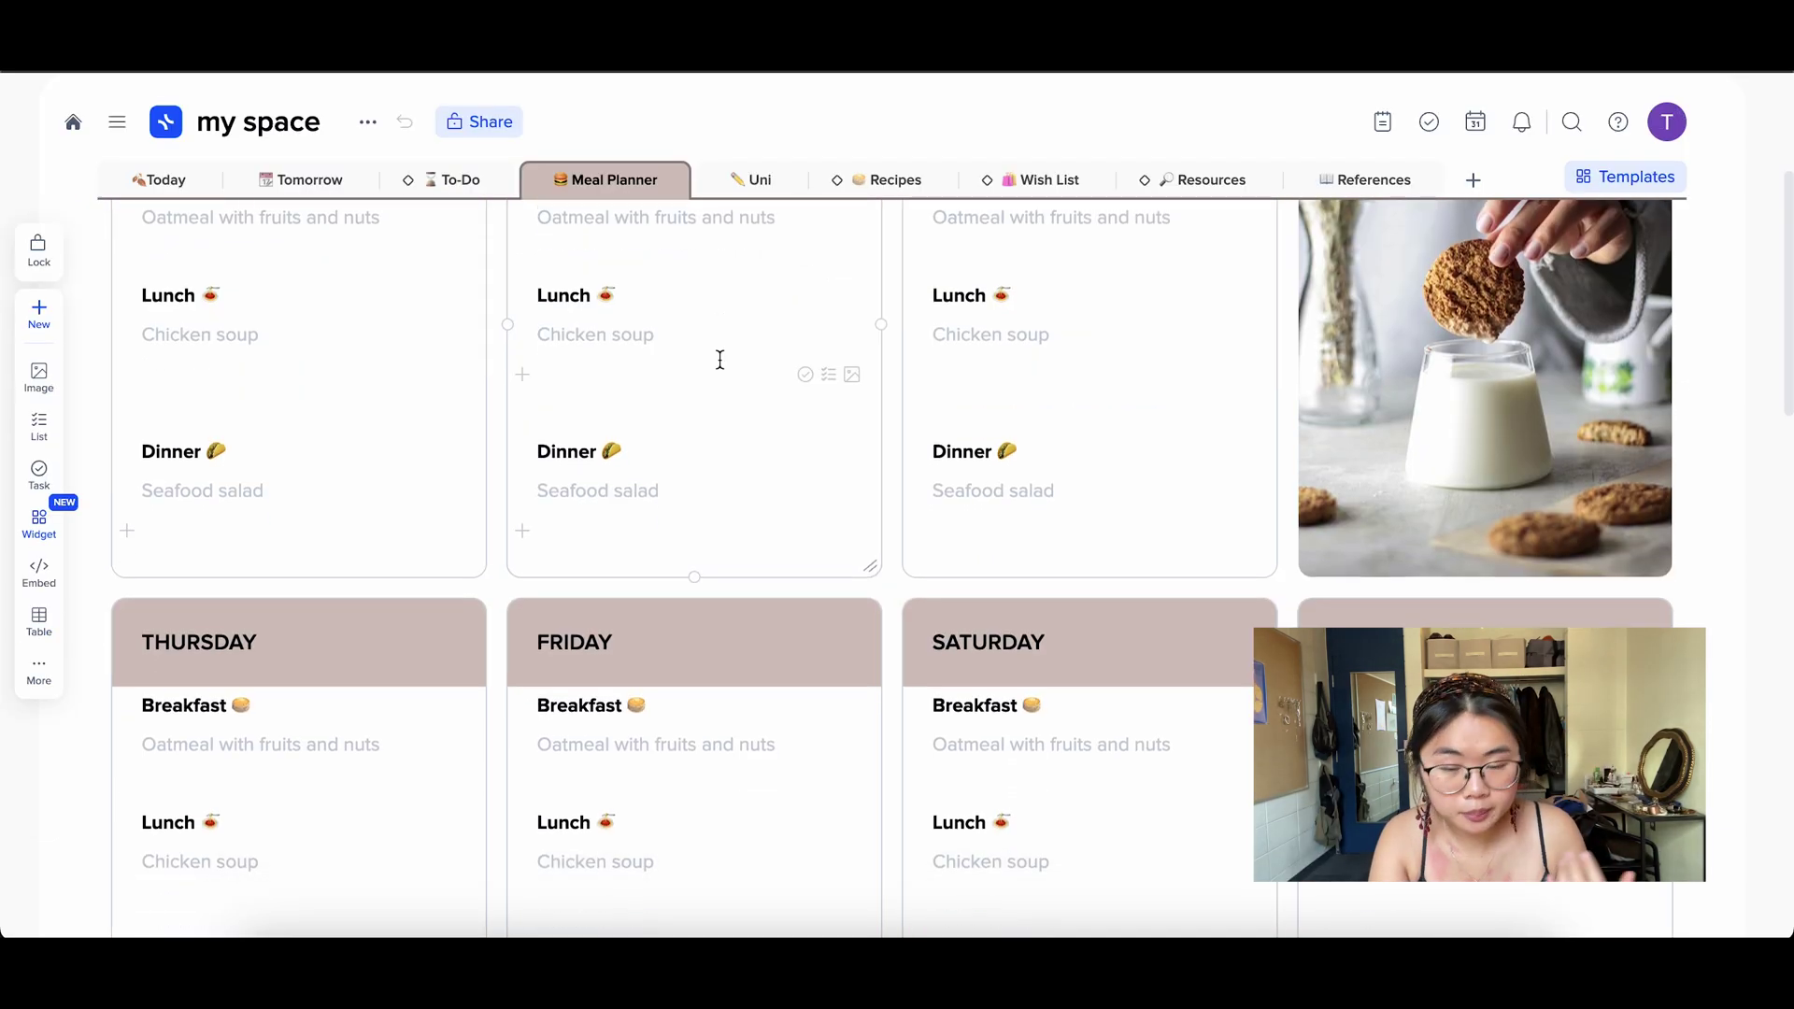
{"action": "scroll", "coordinate": [721, 360], "scroll_direction": "up", "scroll_amount": 1}
{"action": "scroll", "coordinate": [1035, 342], "scroll_direction": "down", "scroll_amount": 4}
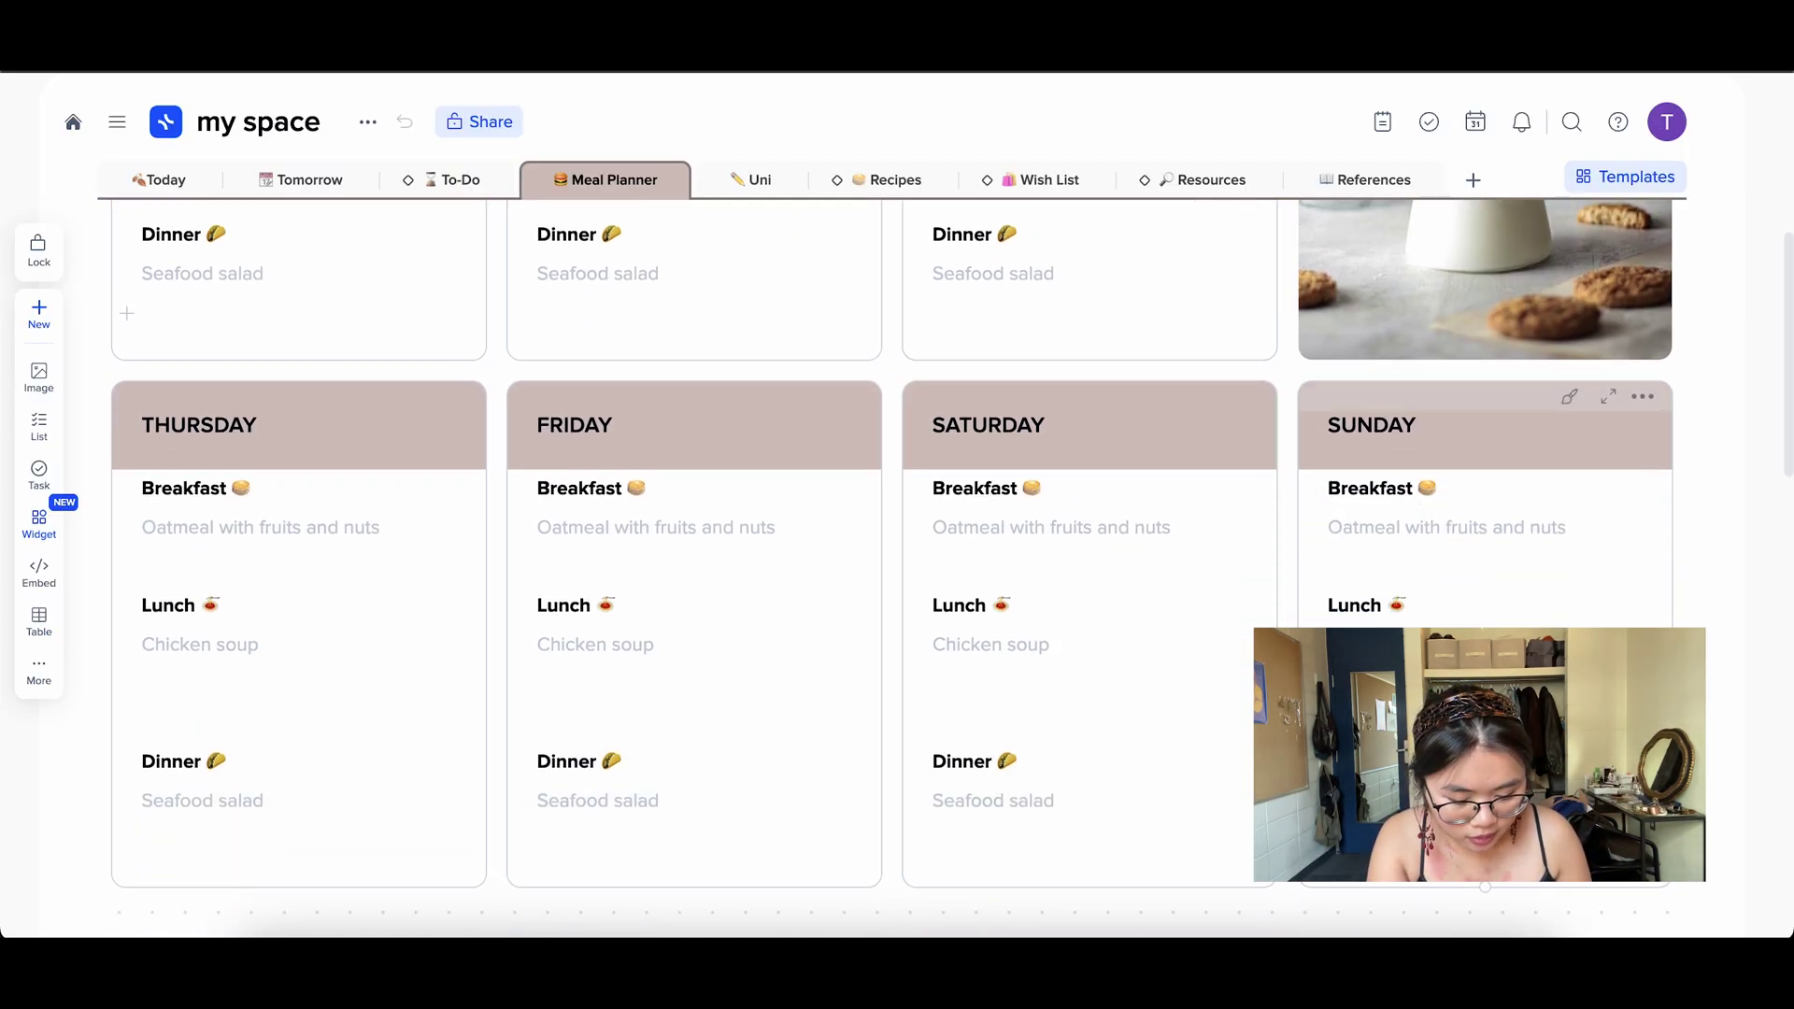
{"action": "scroll", "coordinate": [372, 474], "scroll_direction": "up", "scroll_amount": 5}
{"action": "left_click", "coordinate": [593, 447]}
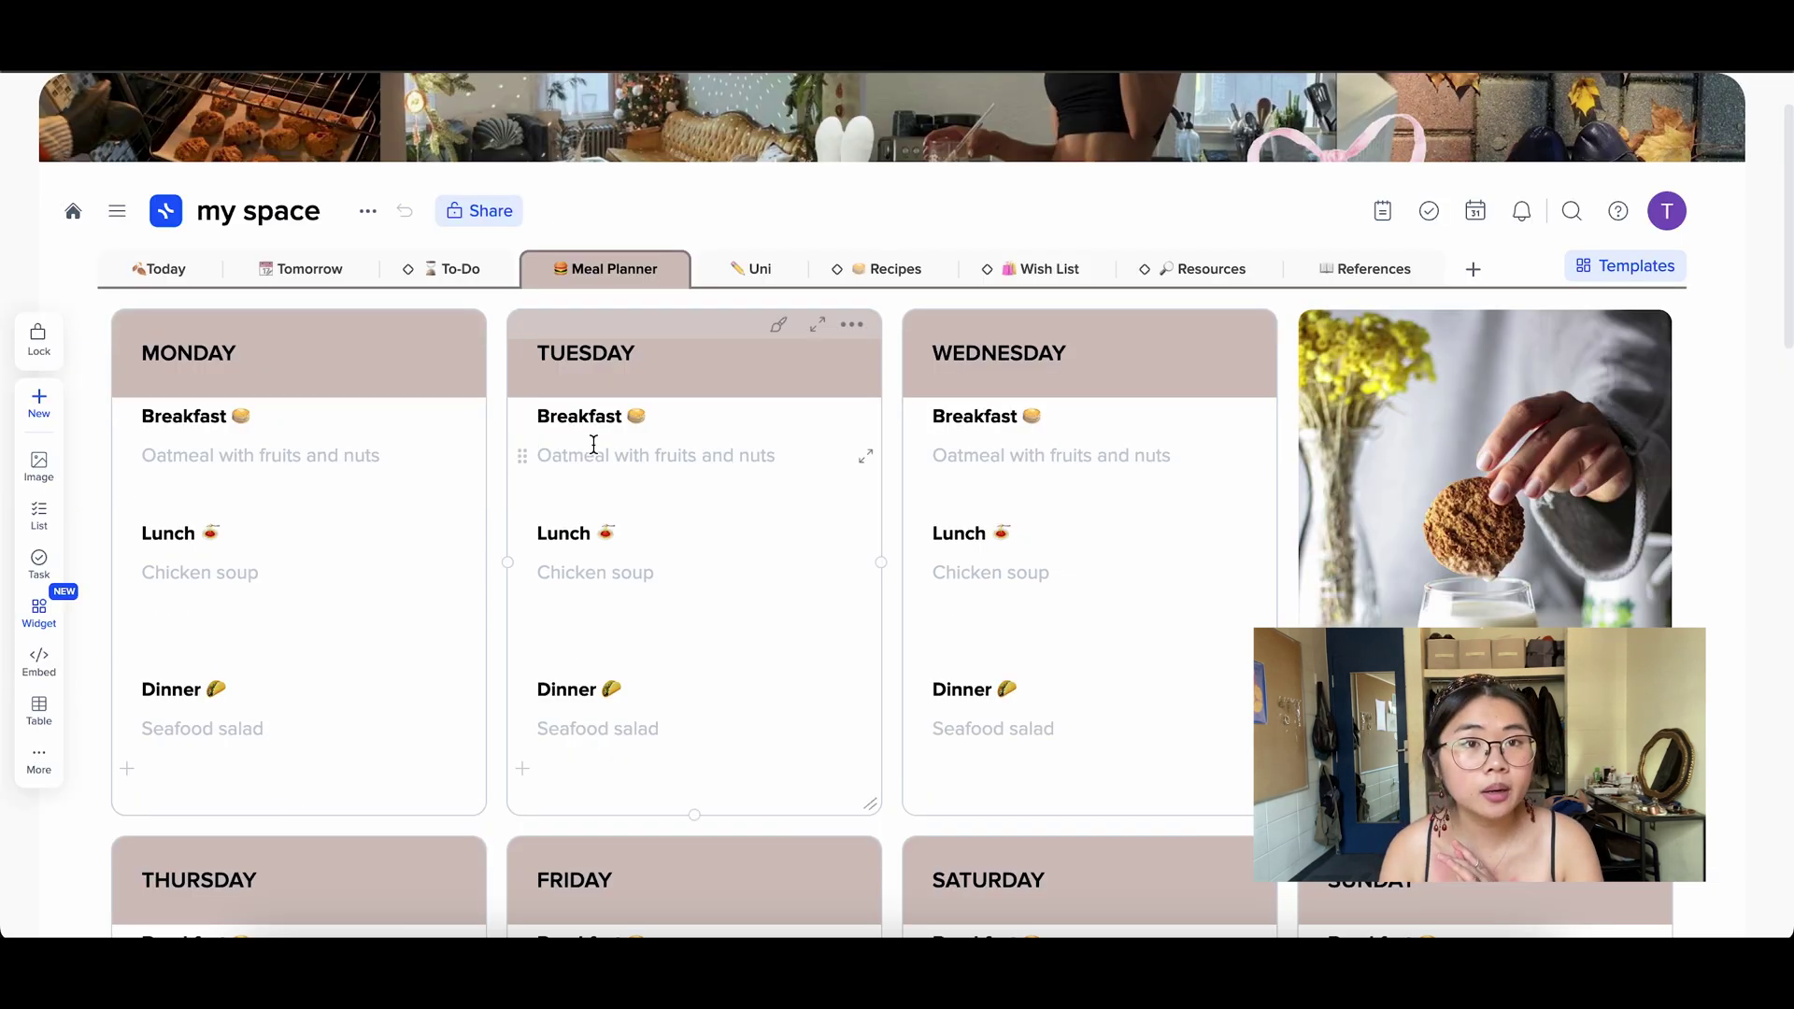
{"action": "type", "text": "greek y"}
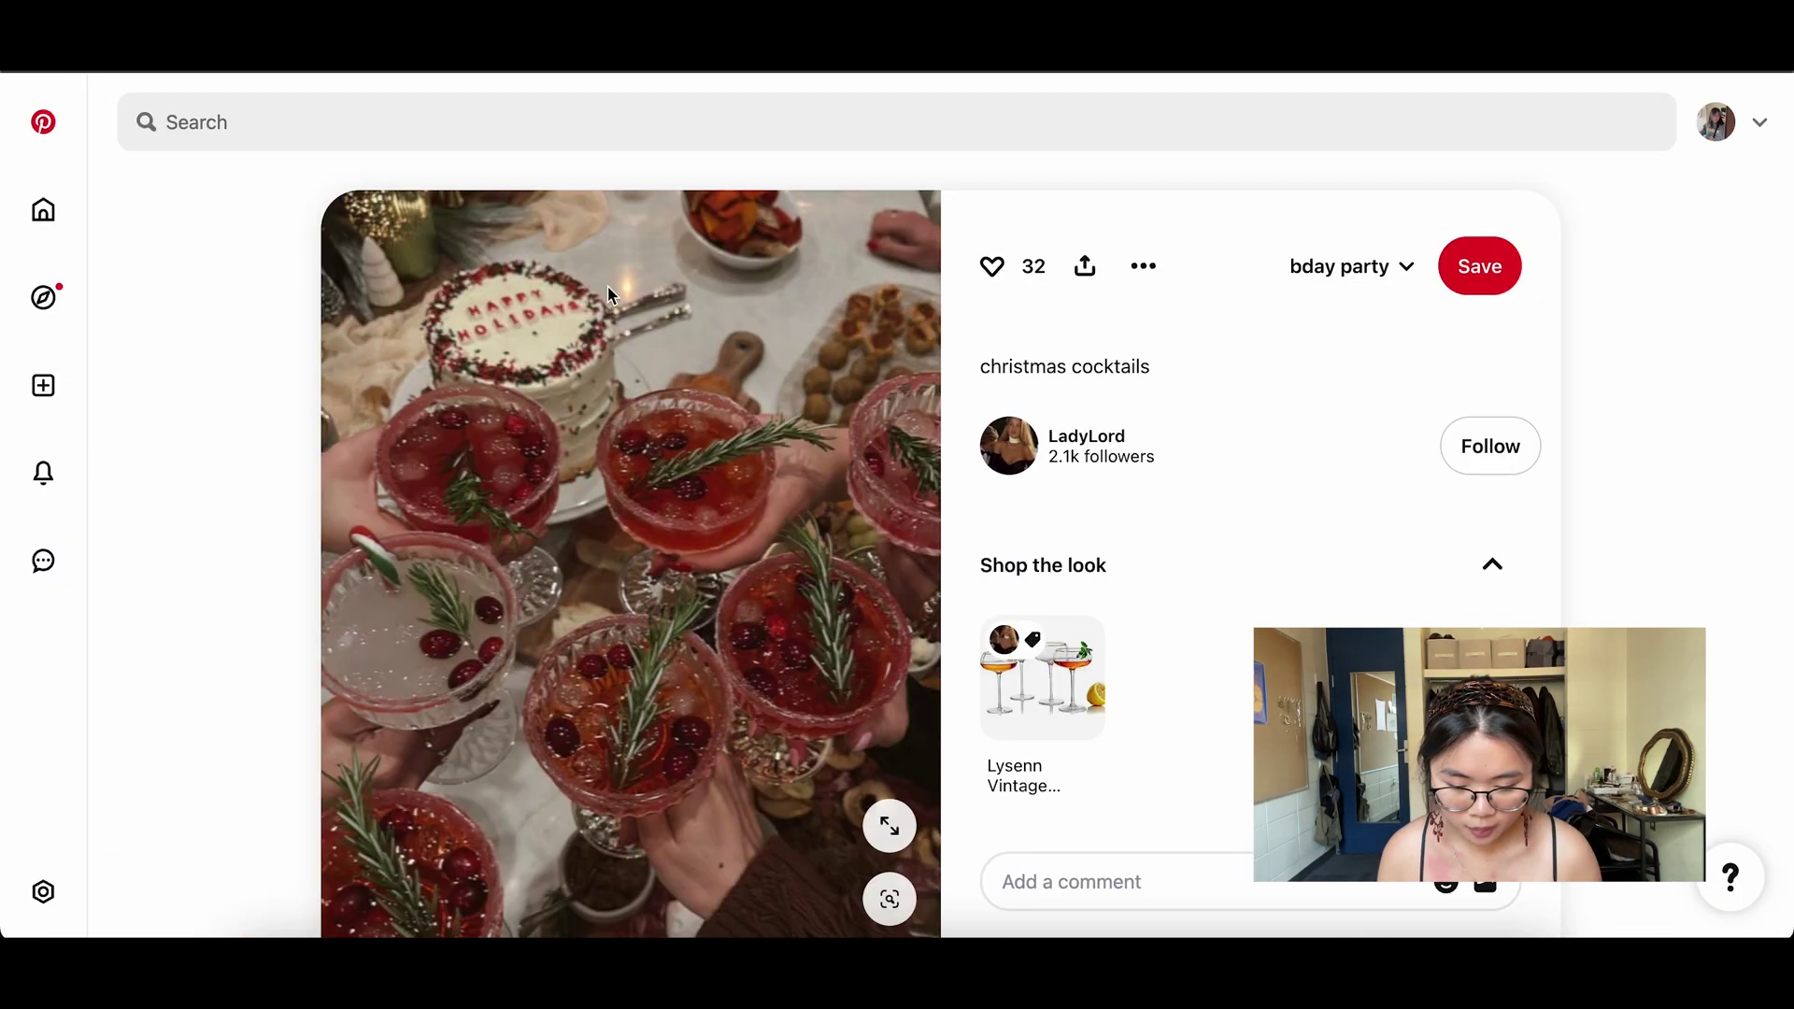
Step: Switch to Pinterest, search for "greek yogurt" and browse the resulting pins
{"action": "left_click", "coordinate": [612, 104]}
{"action": "type", "text": "greek yogurt"}
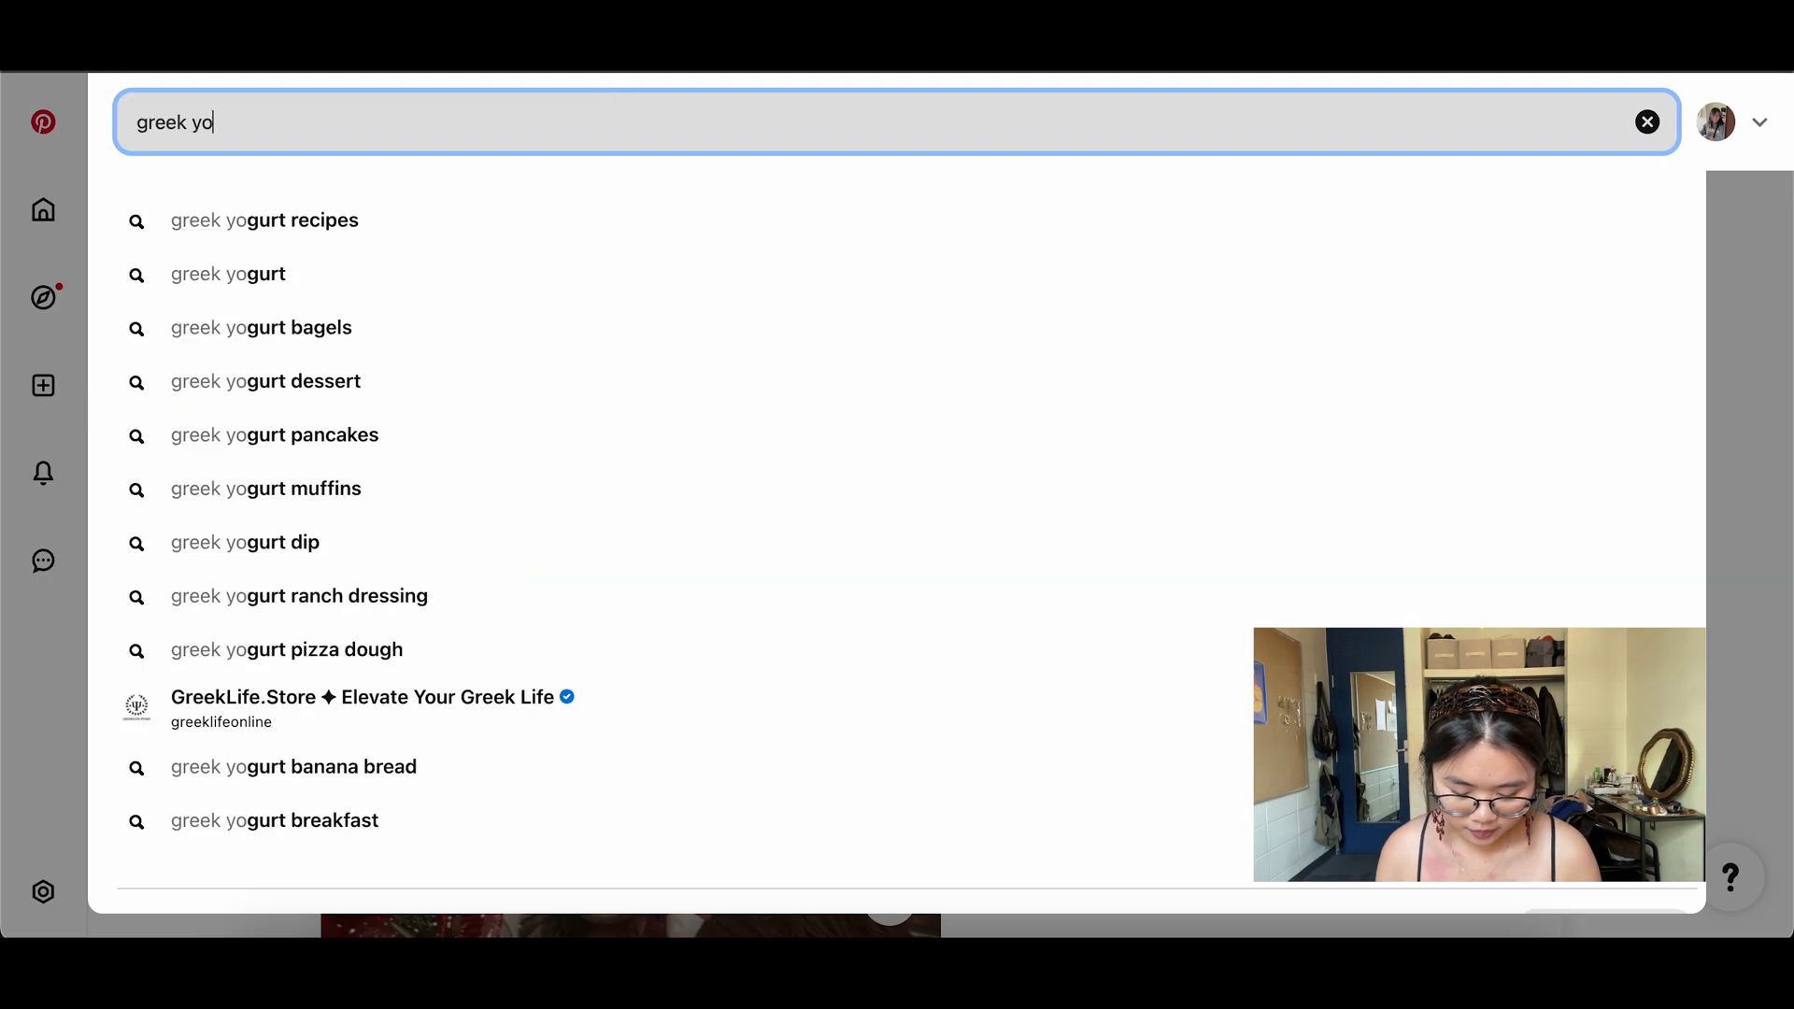
{"action": "key", "text": "Return"}
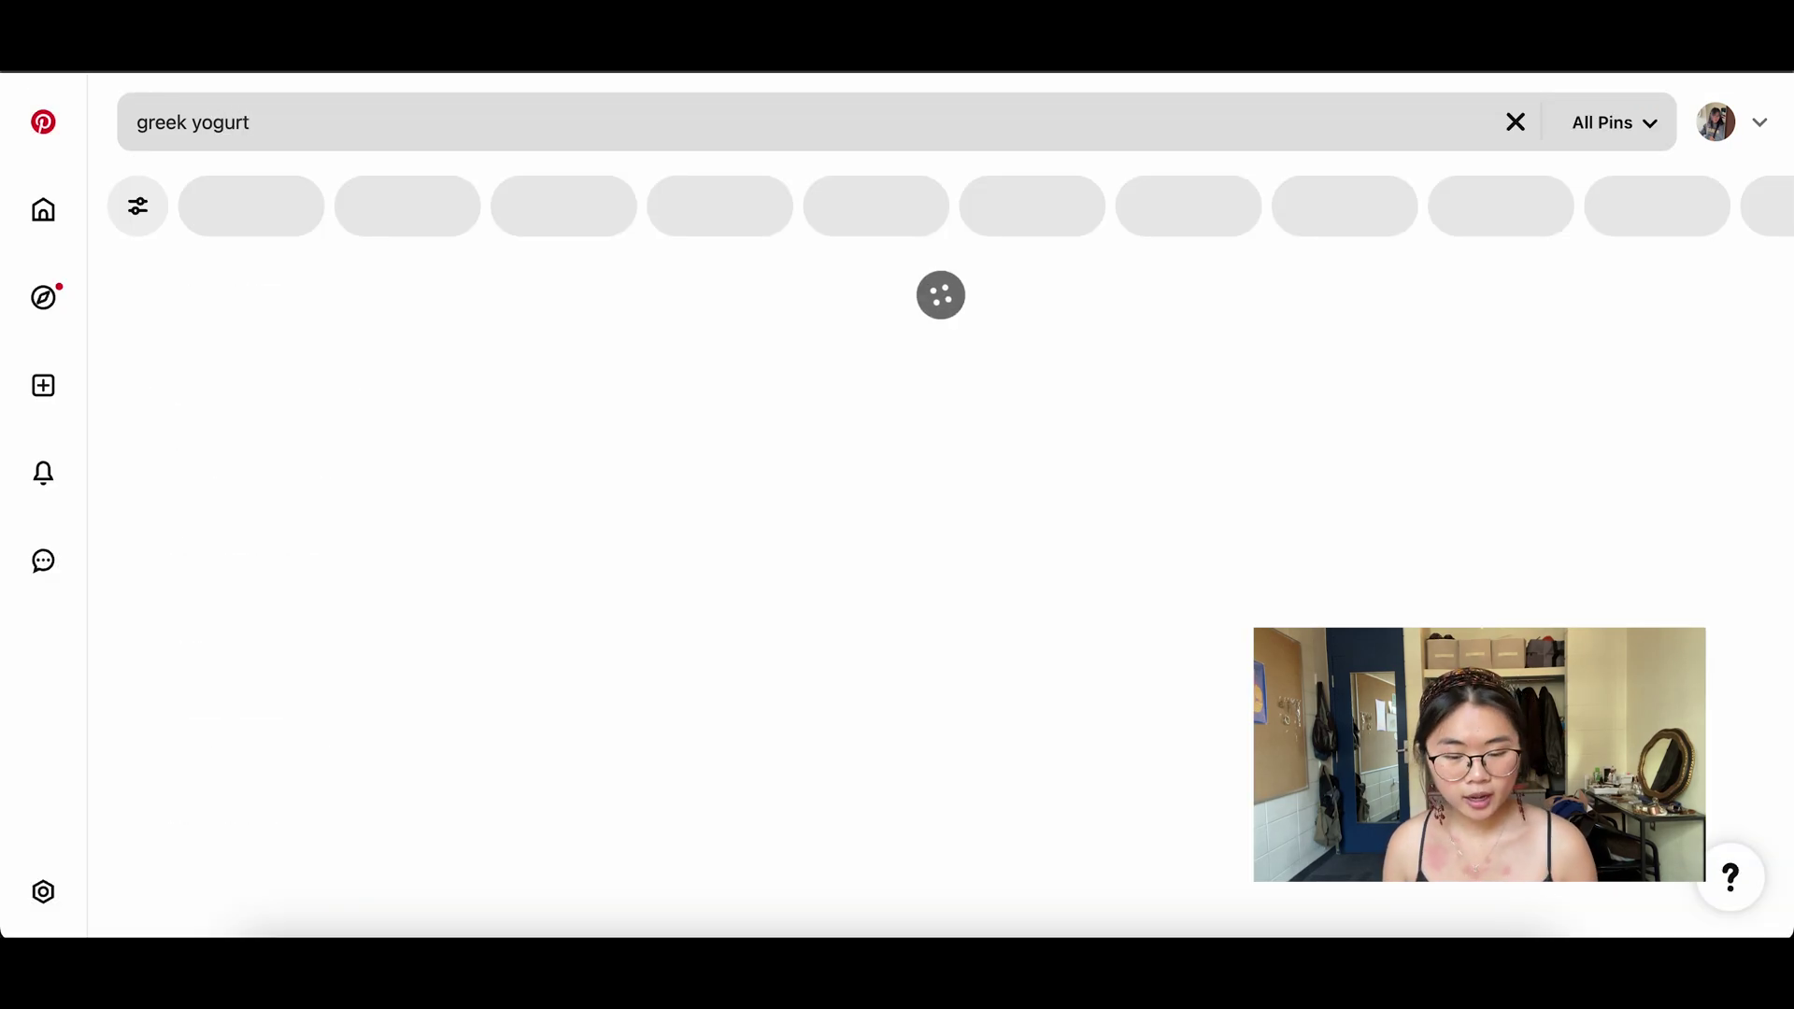
{"action": "scroll", "coordinate": [560, 523], "scroll_direction": "down", "scroll_amount": 3}
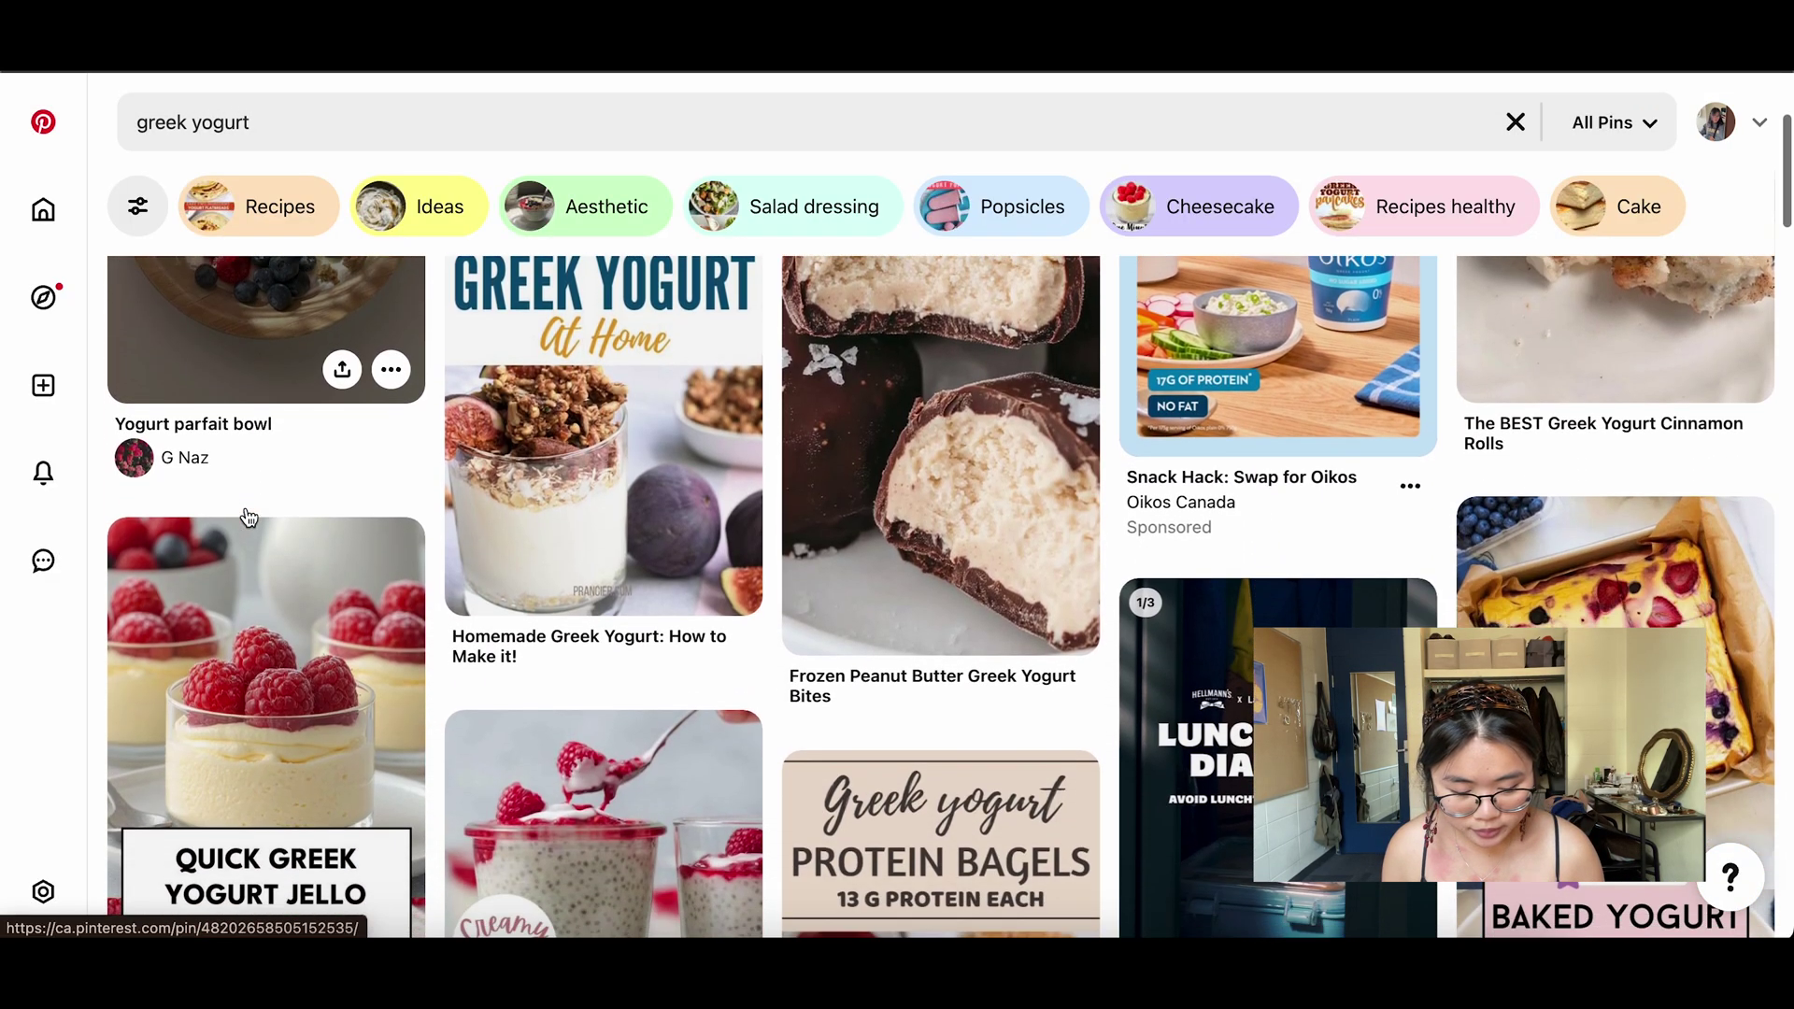
{"action": "scroll", "coordinate": [522, 536], "scroll_direction": "up", "scroll_amount": 1}
{"action": "scroll", "coordinate": [521, 535], "scroll_direction": "up", "scroll_amount": 2}
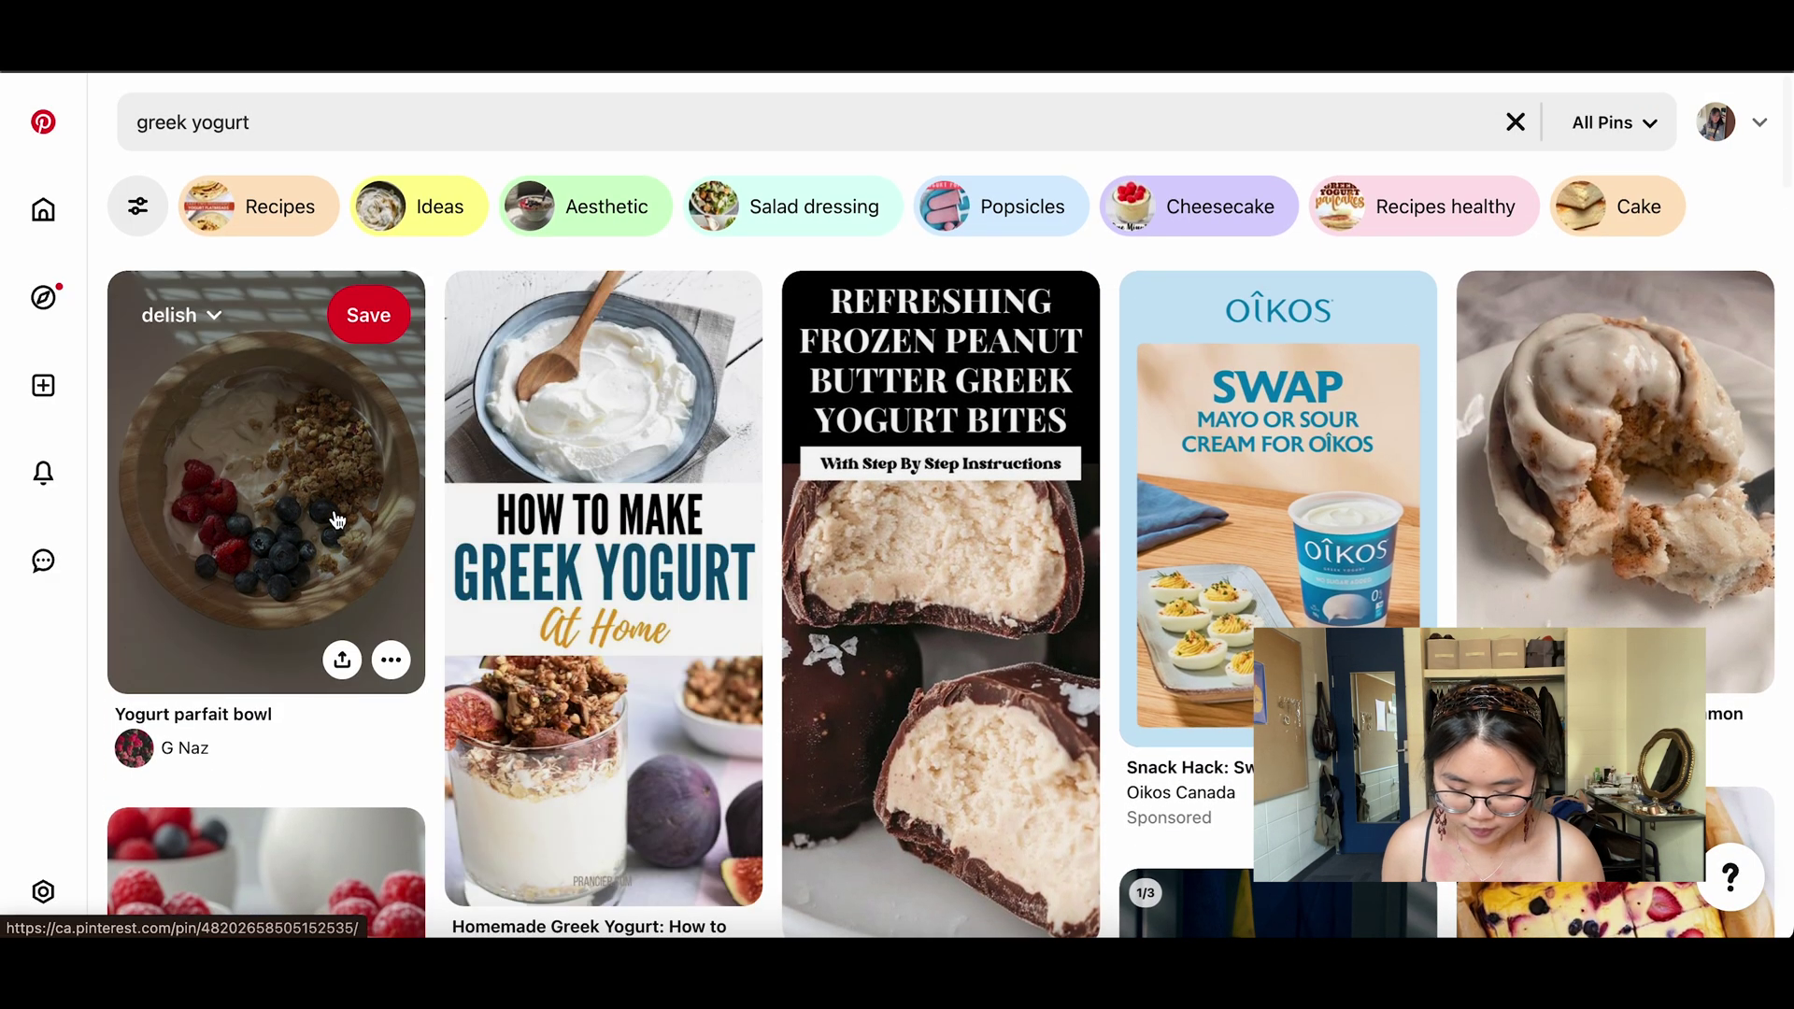
Step: Copy the image from the Yogurt parfait bowl pin and paste it below "greek yogurt" in the xTiles Tuesday tile
{"action": "left_click", "coordinate": [333, 512]}
{"action": "right_click", "coordinate": [590, 609]}
{"action": "left_click", "coordinate": [689, 696]}
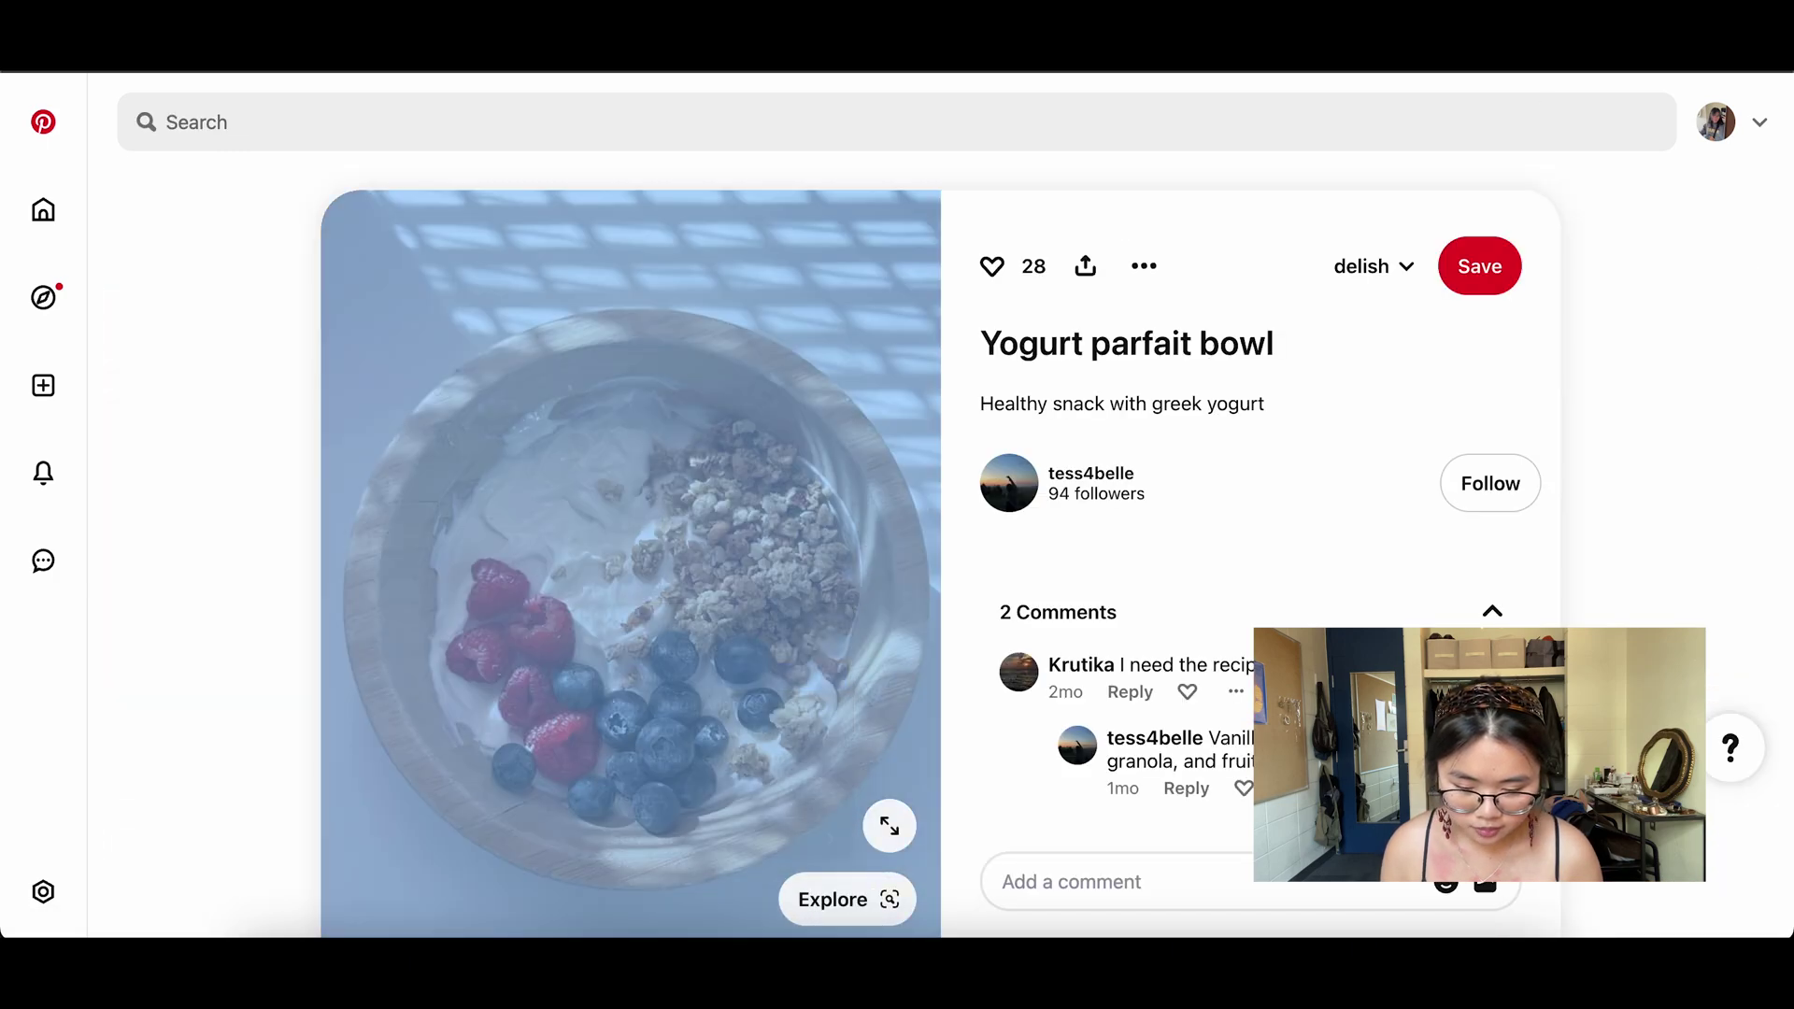
{"action": "key", "text": "super+Tab"}
{"action": "key", "text": "super+v"}
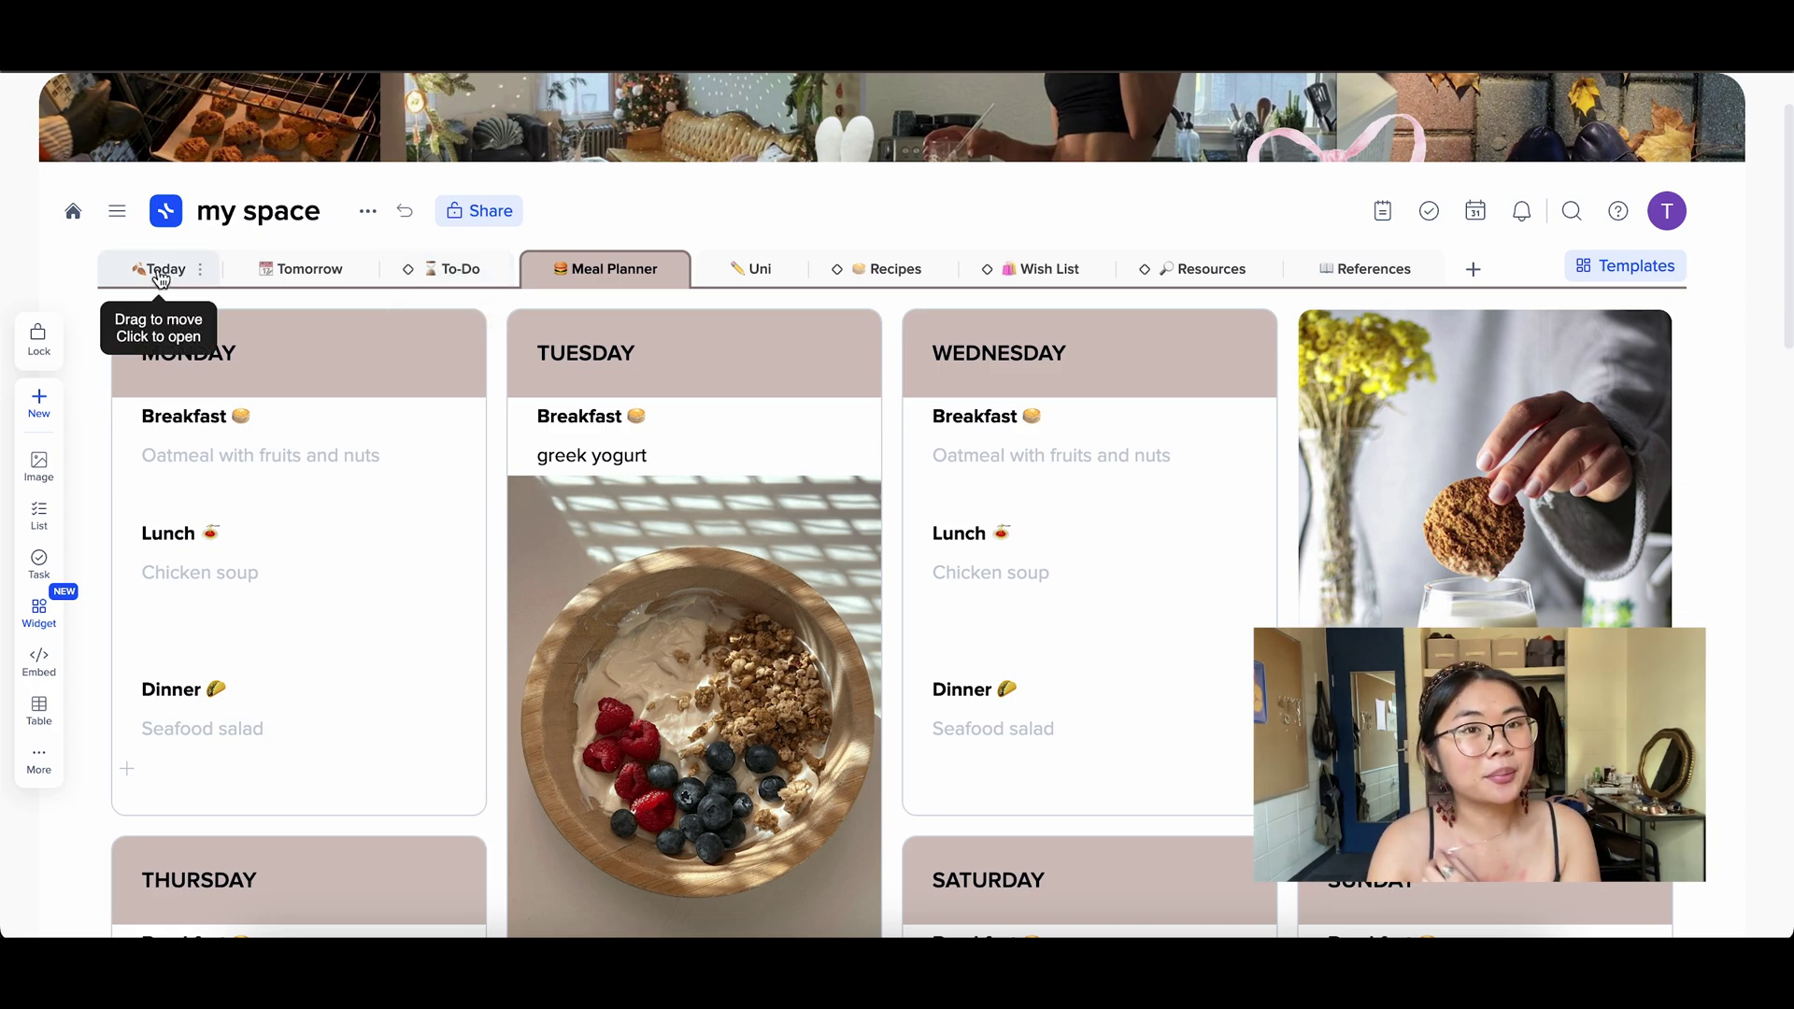
Step: Open the To-Do page and set the Biography Form for Scholarships card's status to DONE
{"action": "left_click", "coordinate": [452, 272]}
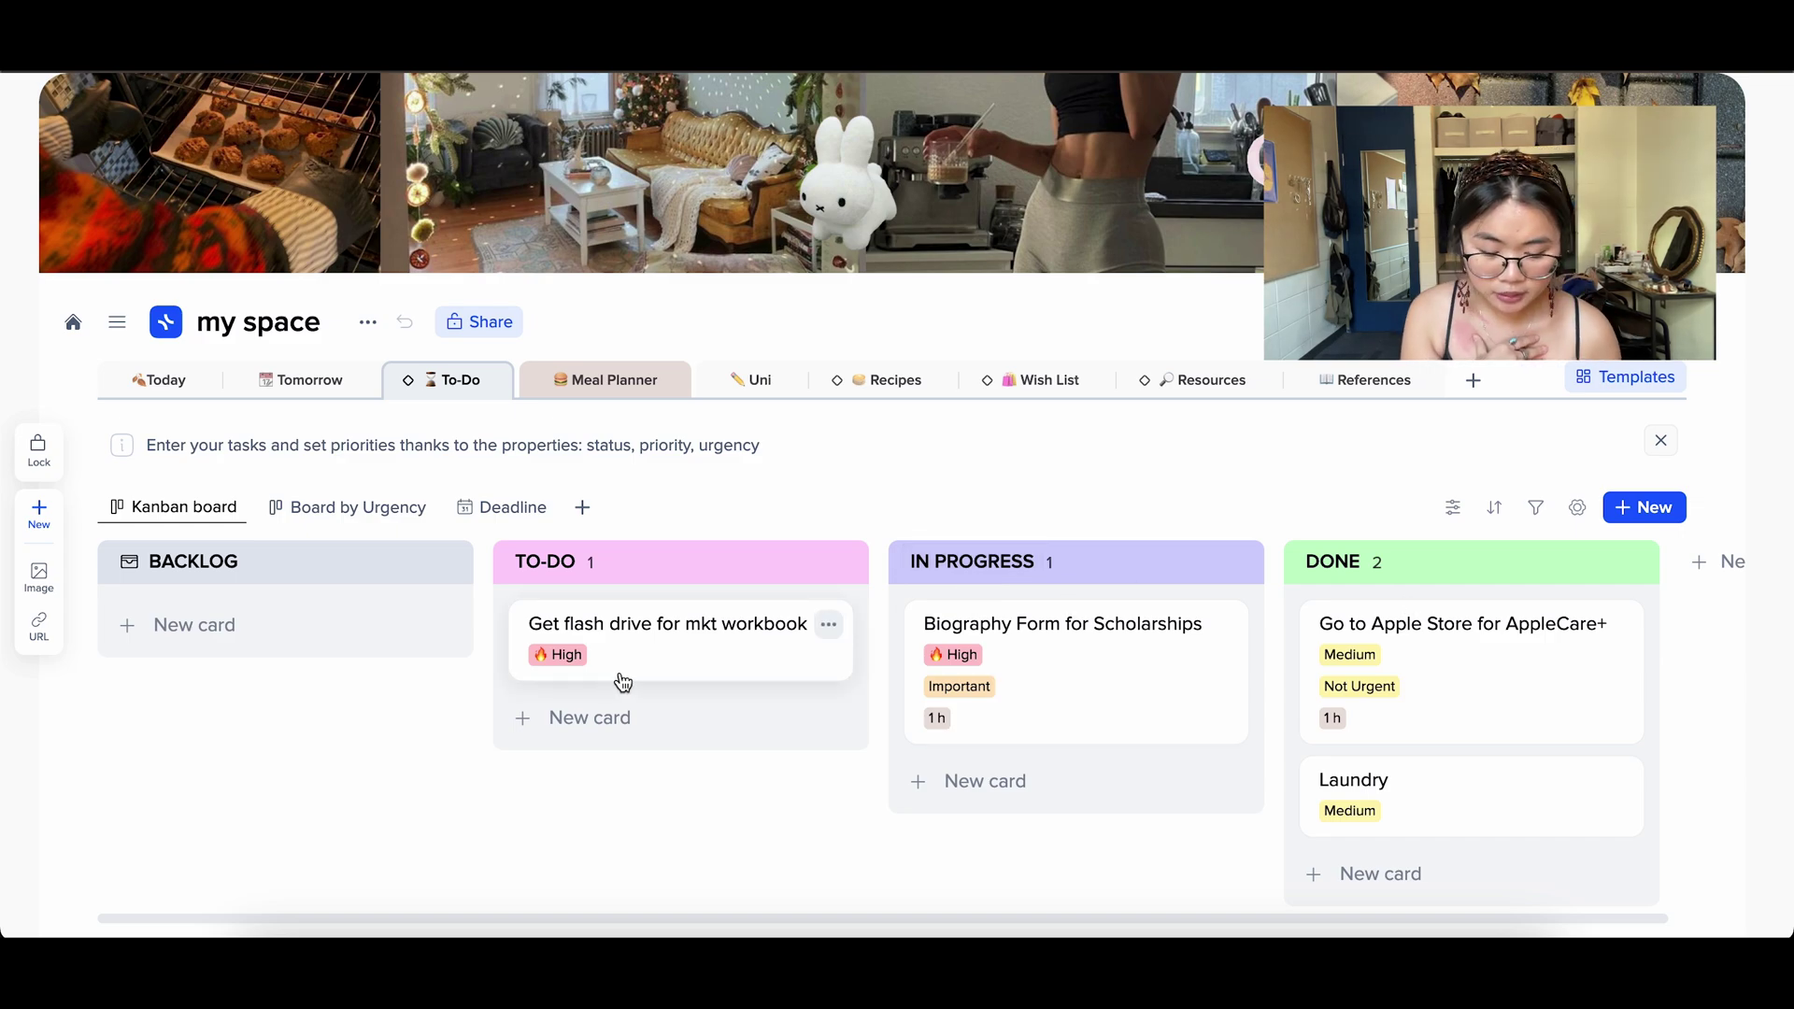
{"action": "left_click", "coordinate": [1124, 646]}
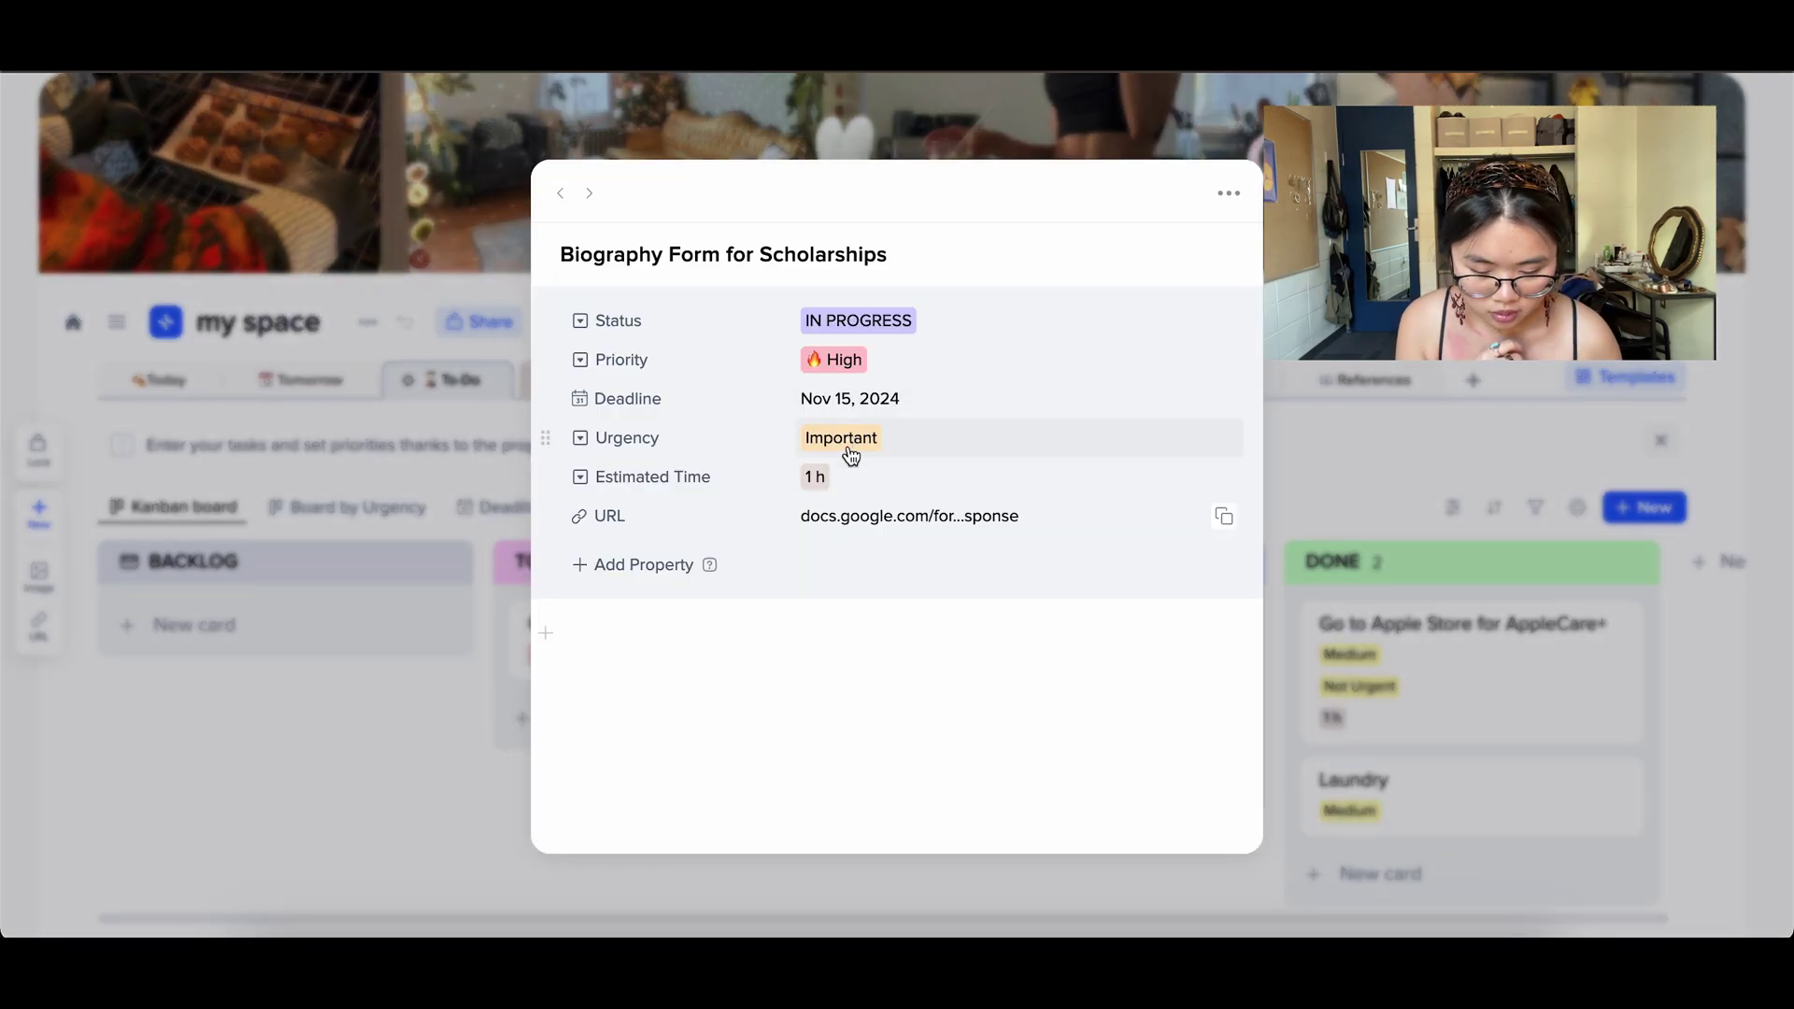
{"action": "left_click", "coordinate": [883, 327]}
{"action": "left_click", "coordinate": [848, 486]}
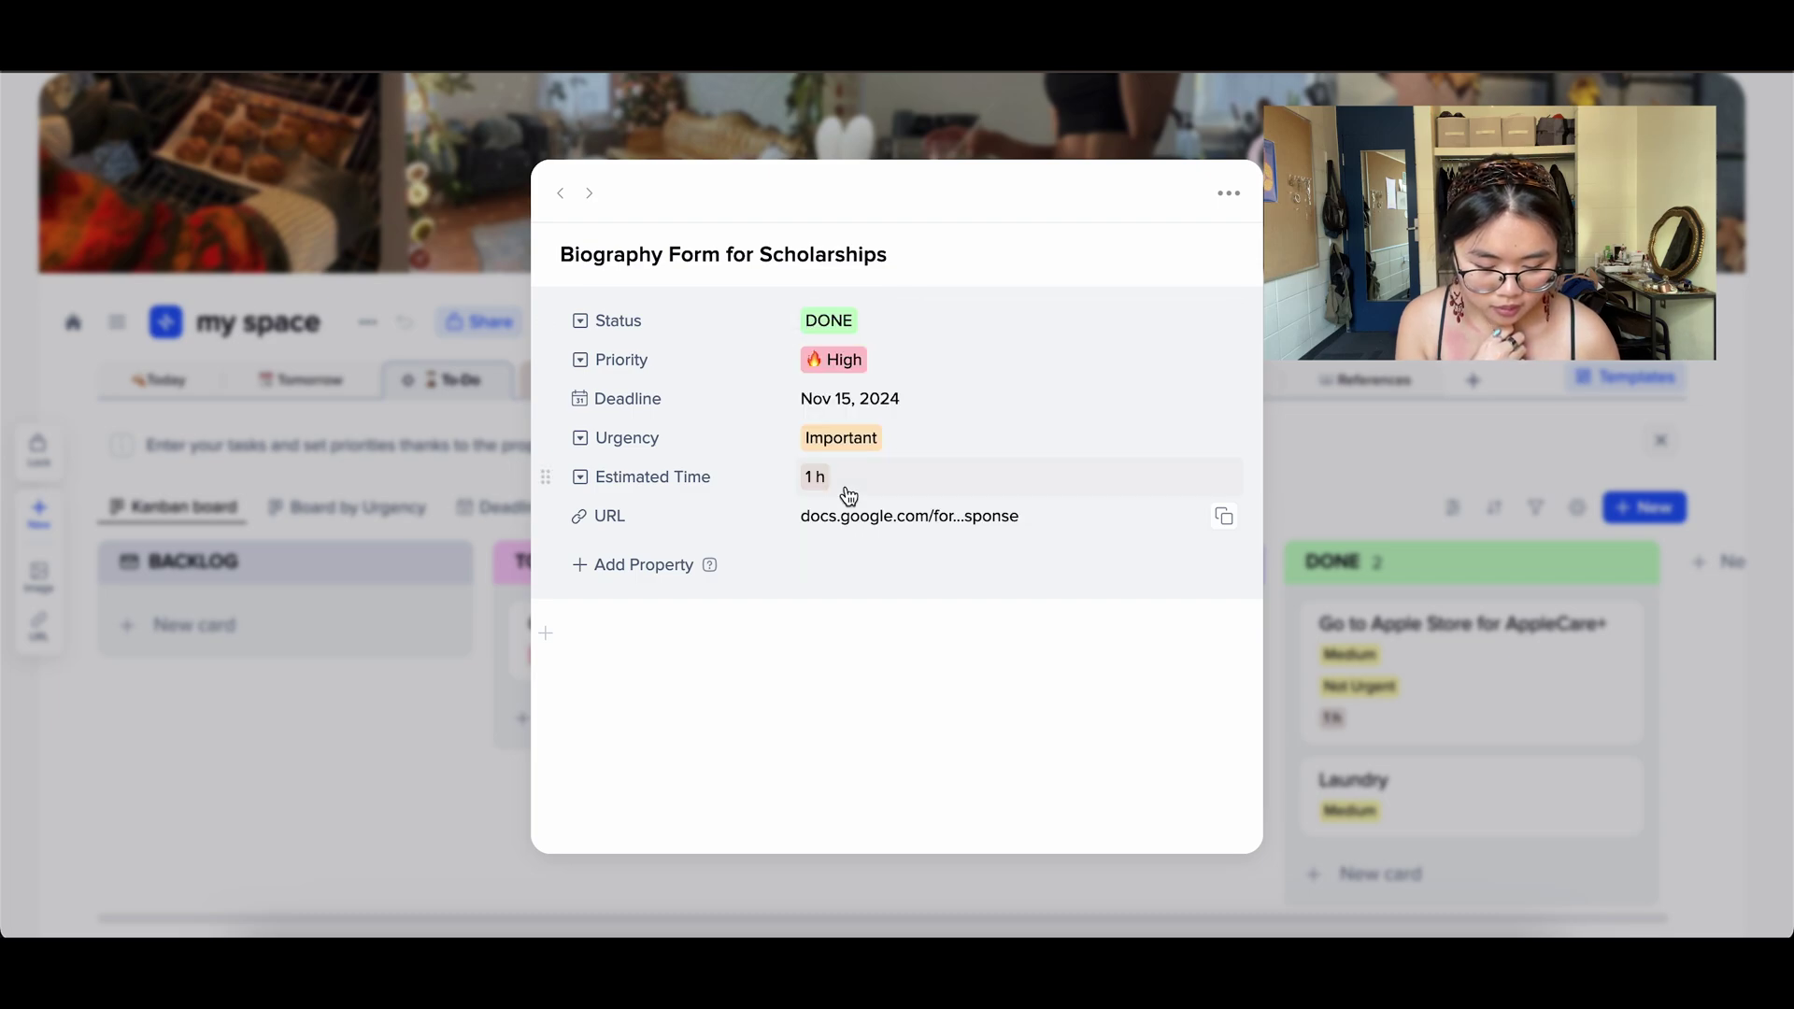
{"action": "left_click", "coordinate": [1323, 401]}
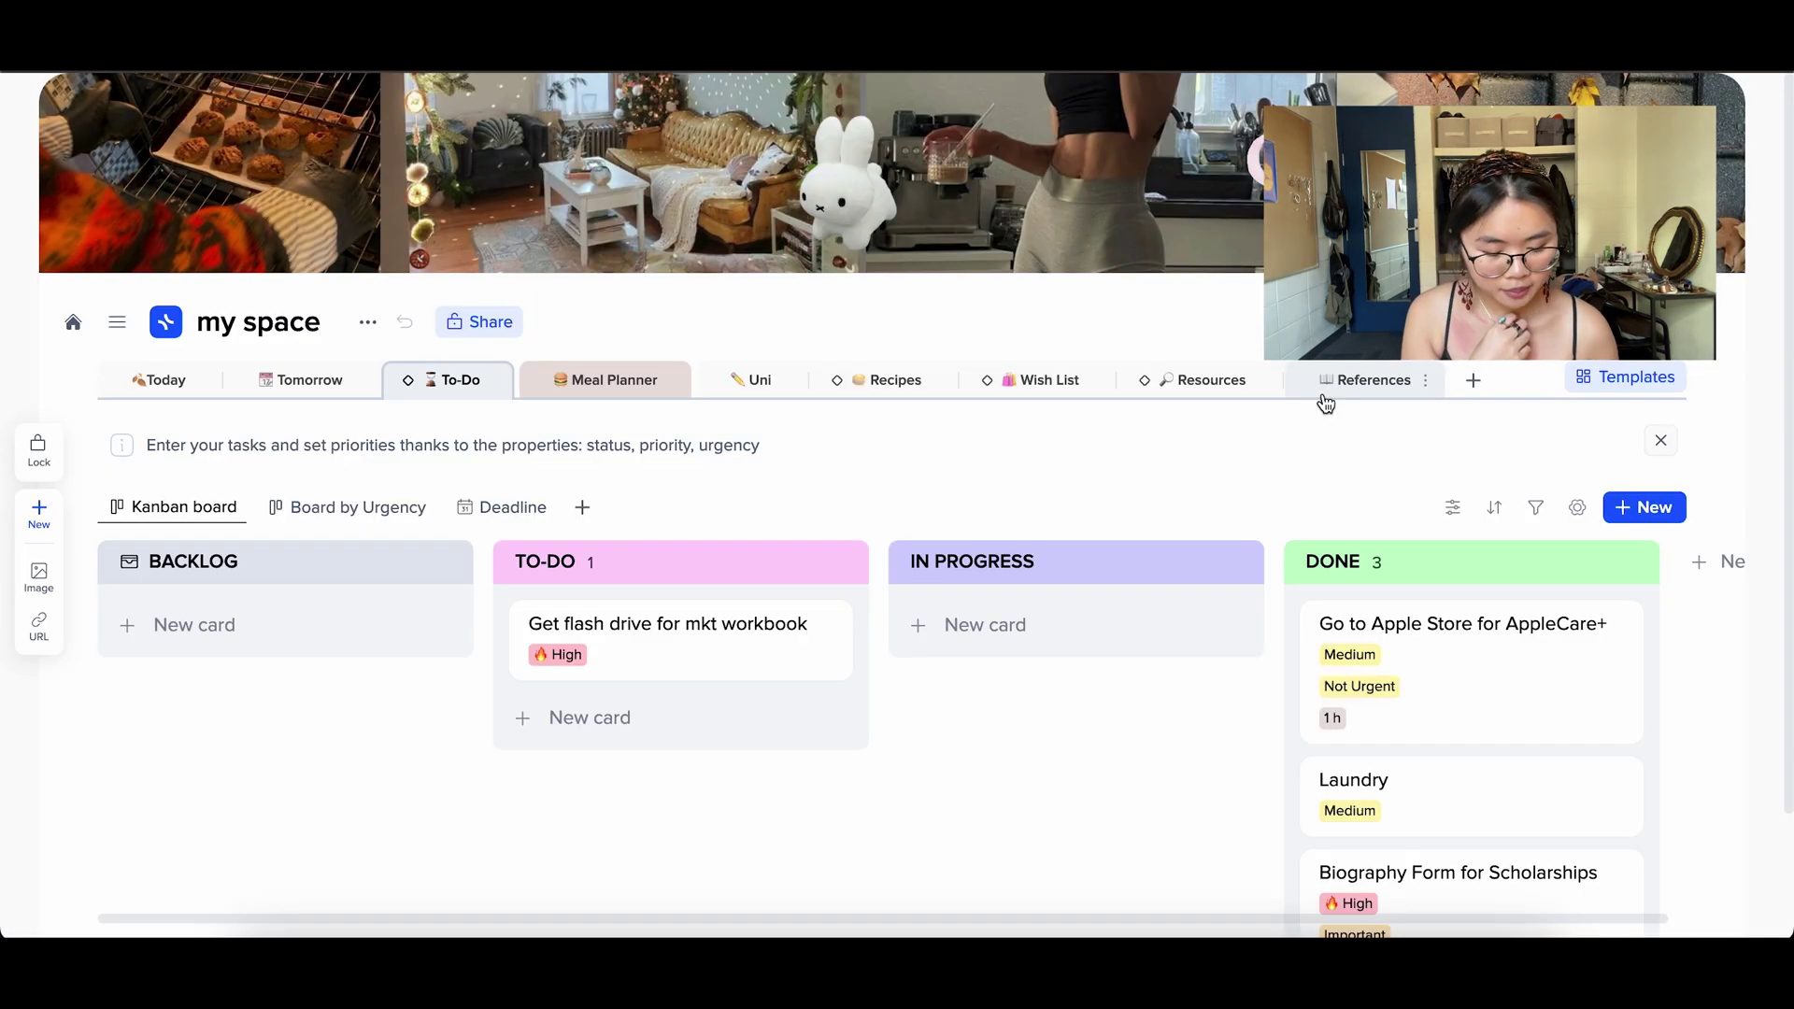
Step: Set the Biography Form for Scholarships card's status back to IN PROGRESS
{"action": "left_click", "coordinate": [1457, 873]}
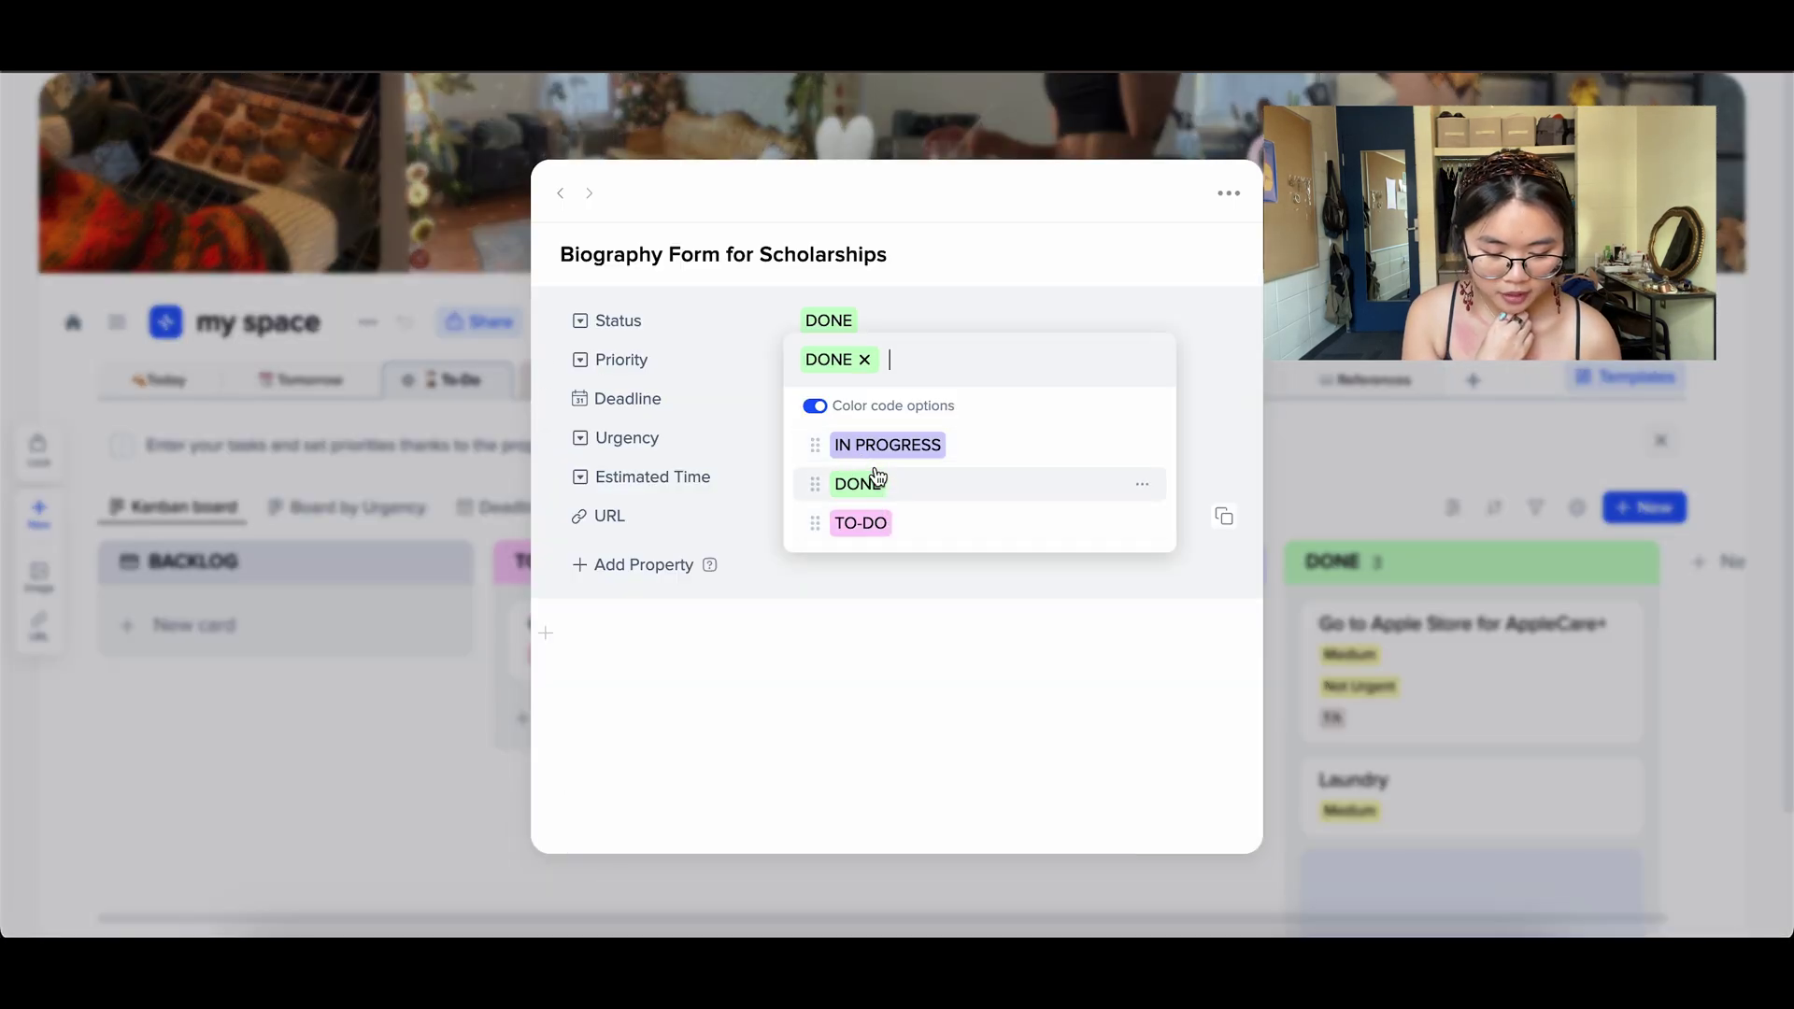
{"action": "left_click", "coordinate": [880, 447]}
{"action": "left_click", "coordinate": [1481, 420]}
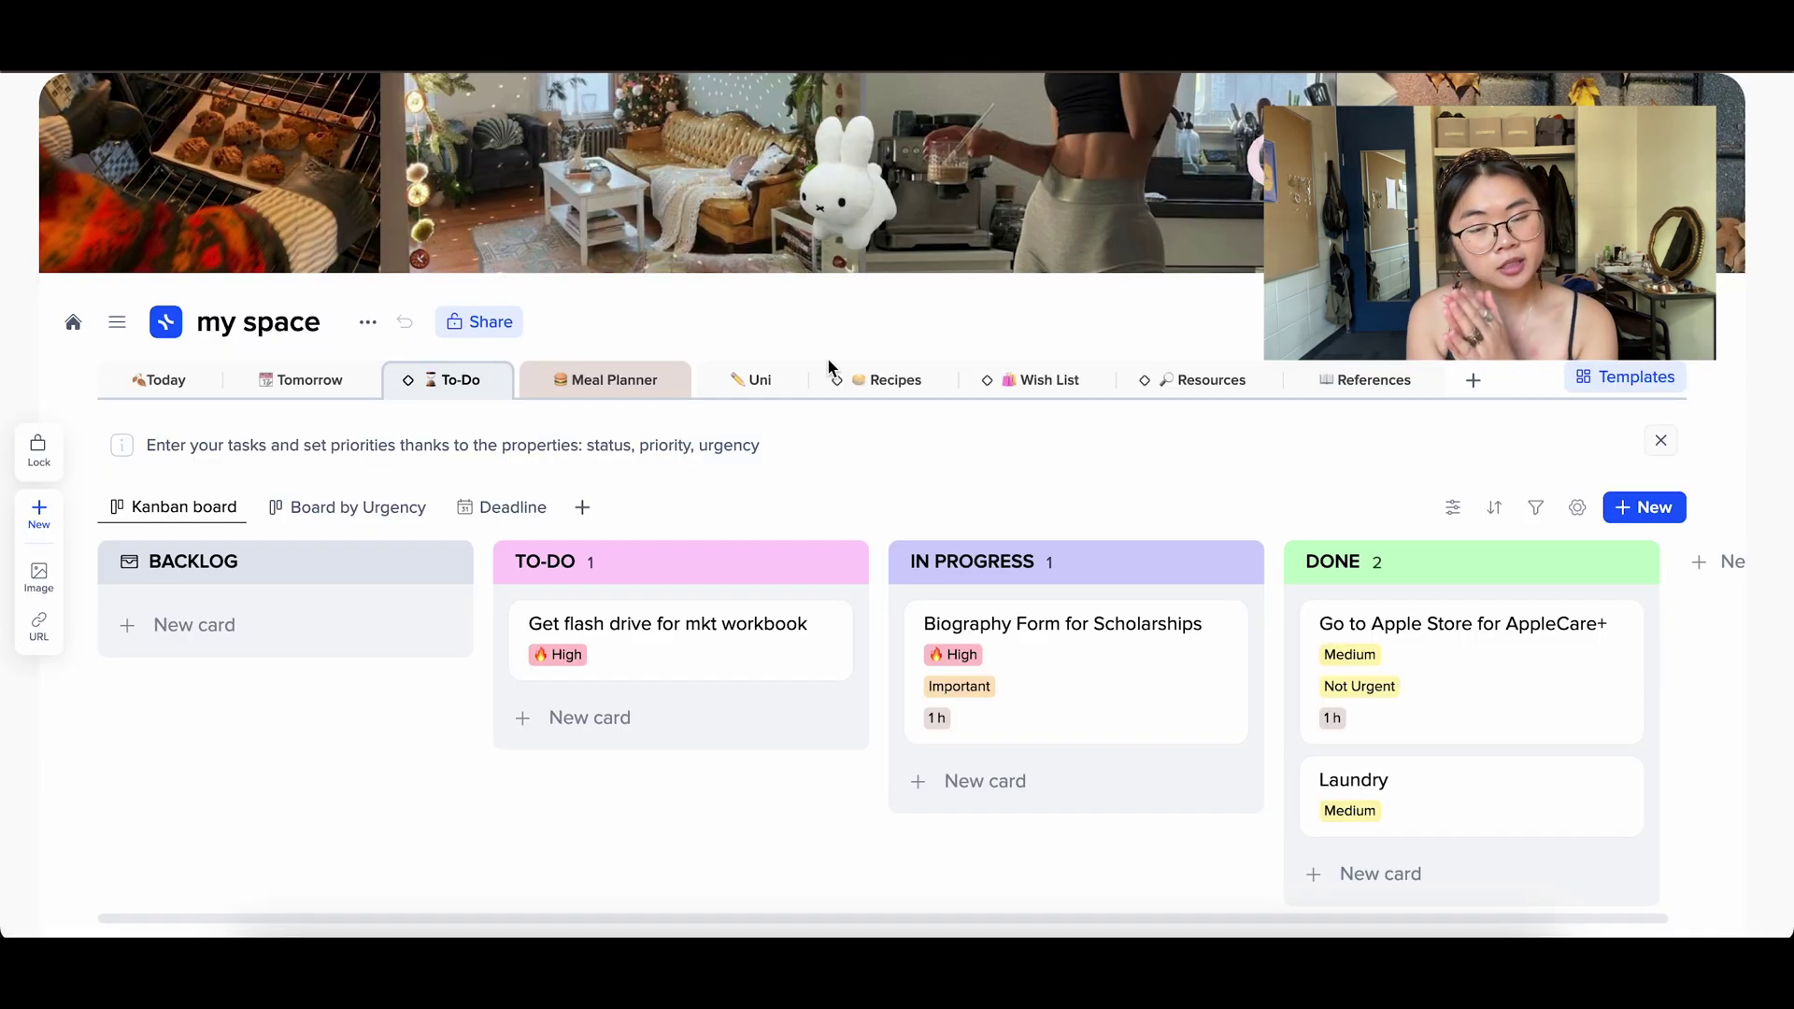
Step: Open the Uni page and view the status options for Week 9's Theory in Knowt? cell in the MKT 300 table
{"action": "left_click", "coordinate": [757, 401]}
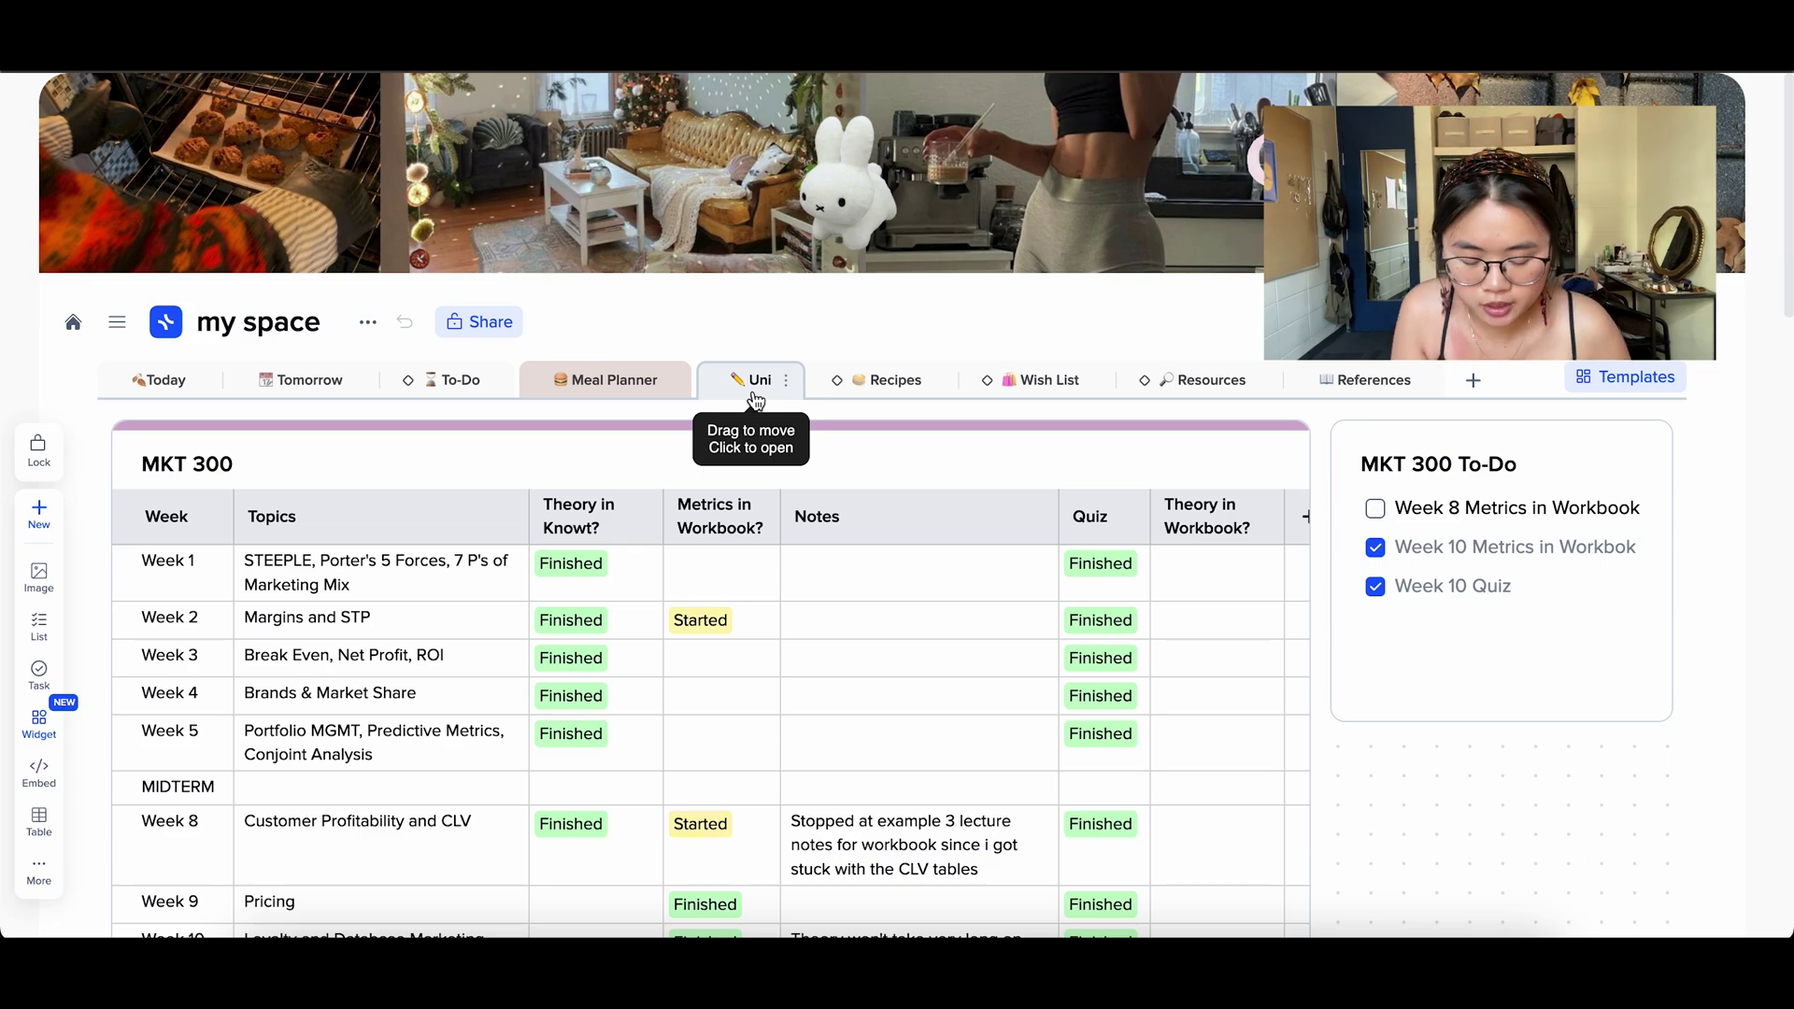
{"action": "scroll", "coordinate": [776, 547], "scroll_direction": "down", "scroll_amount": 3}
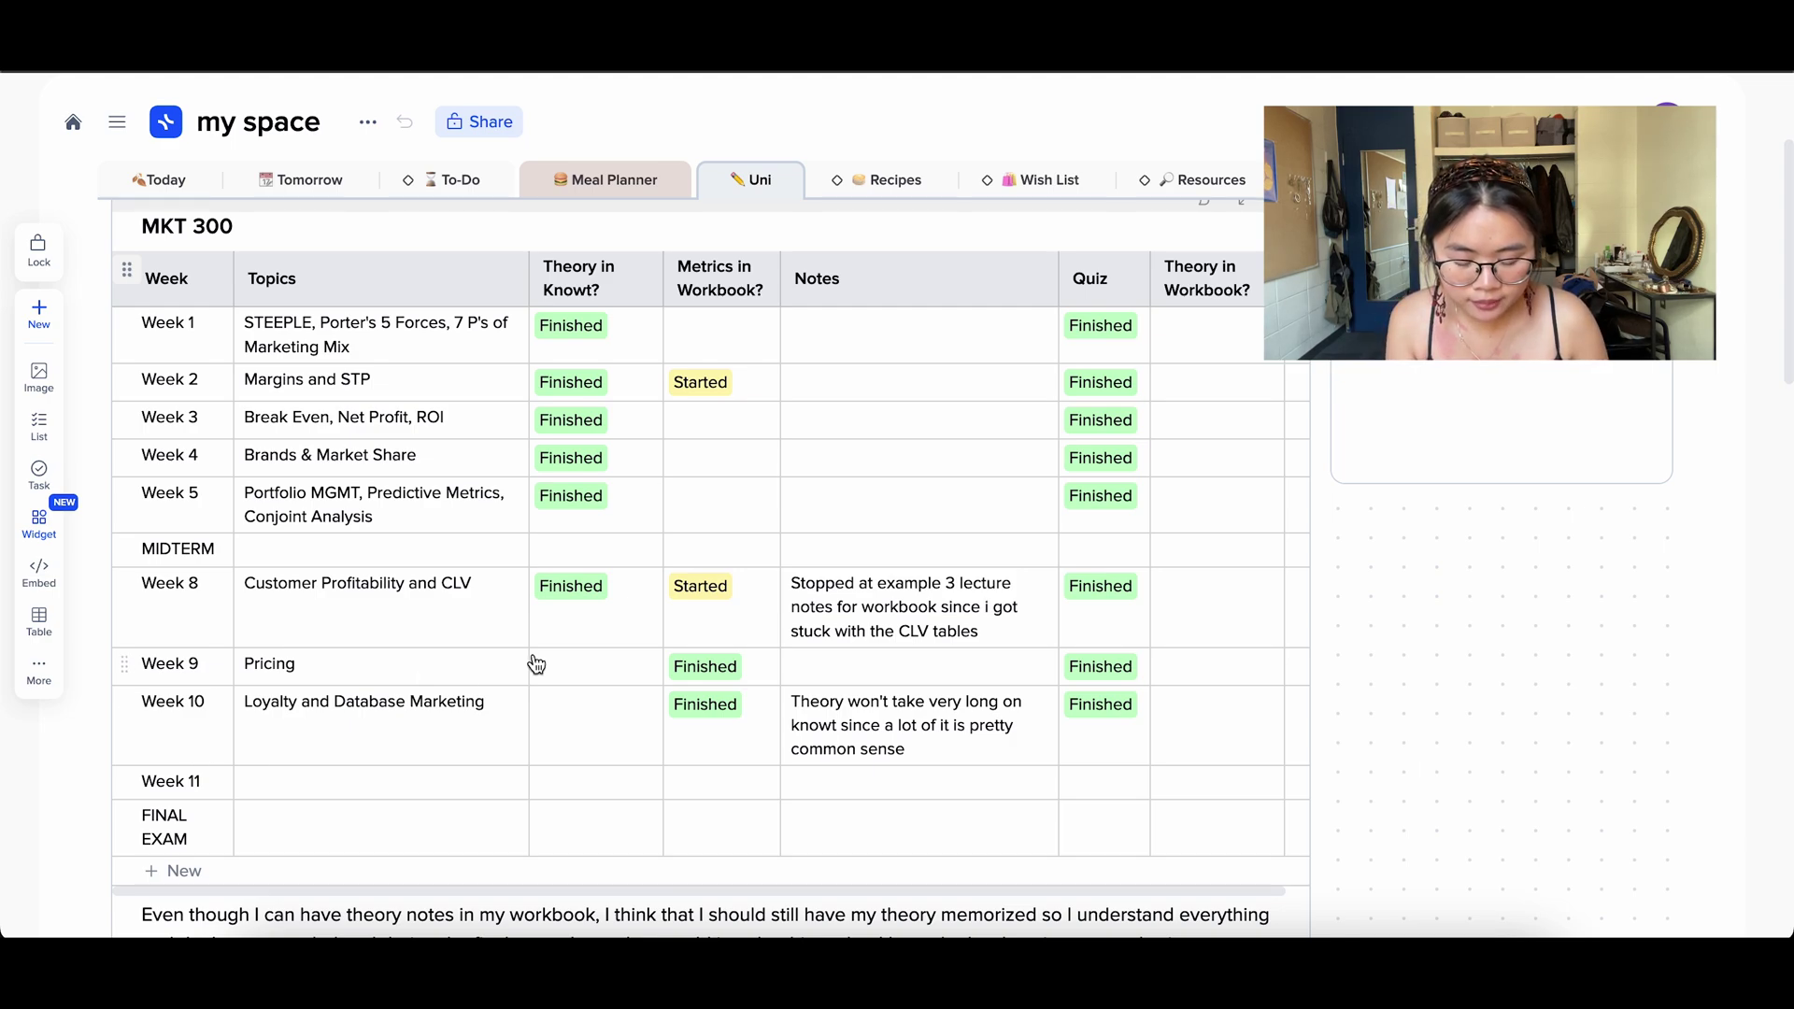
{"action": "left_click", "coordinate": [570, 672]}
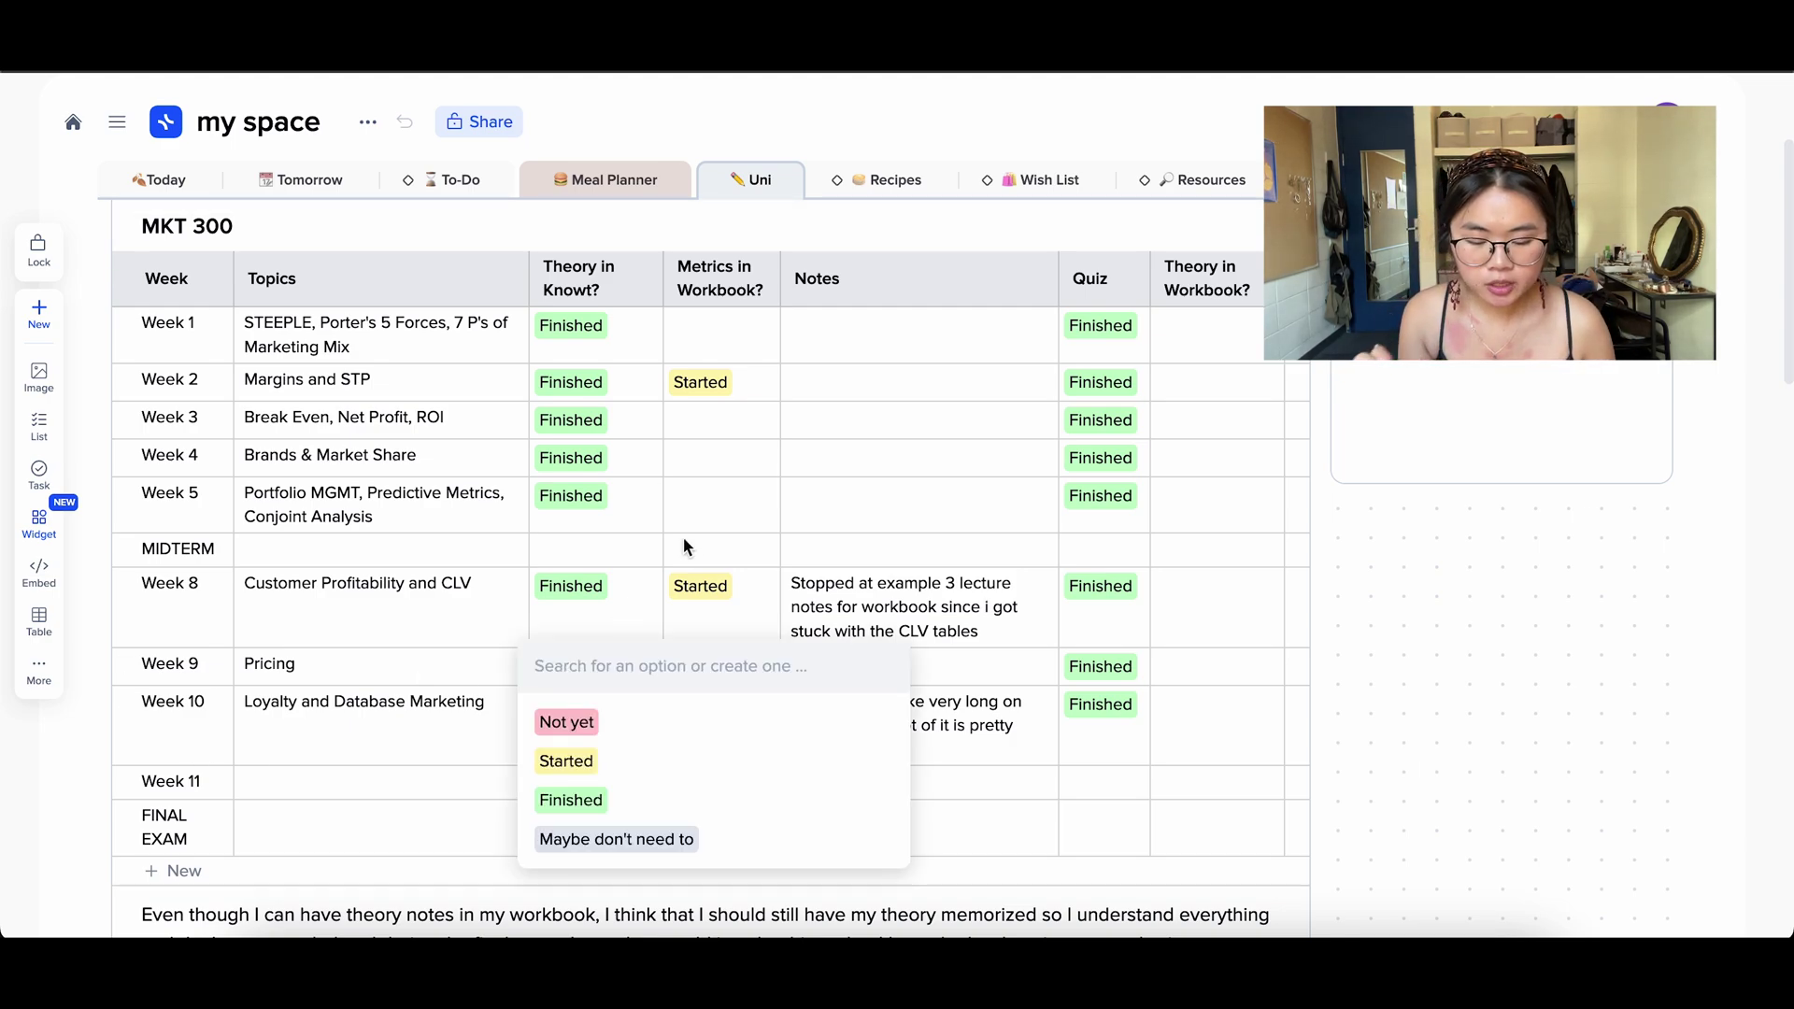
{"action": "left_click", "coordinate": [734, 549]}
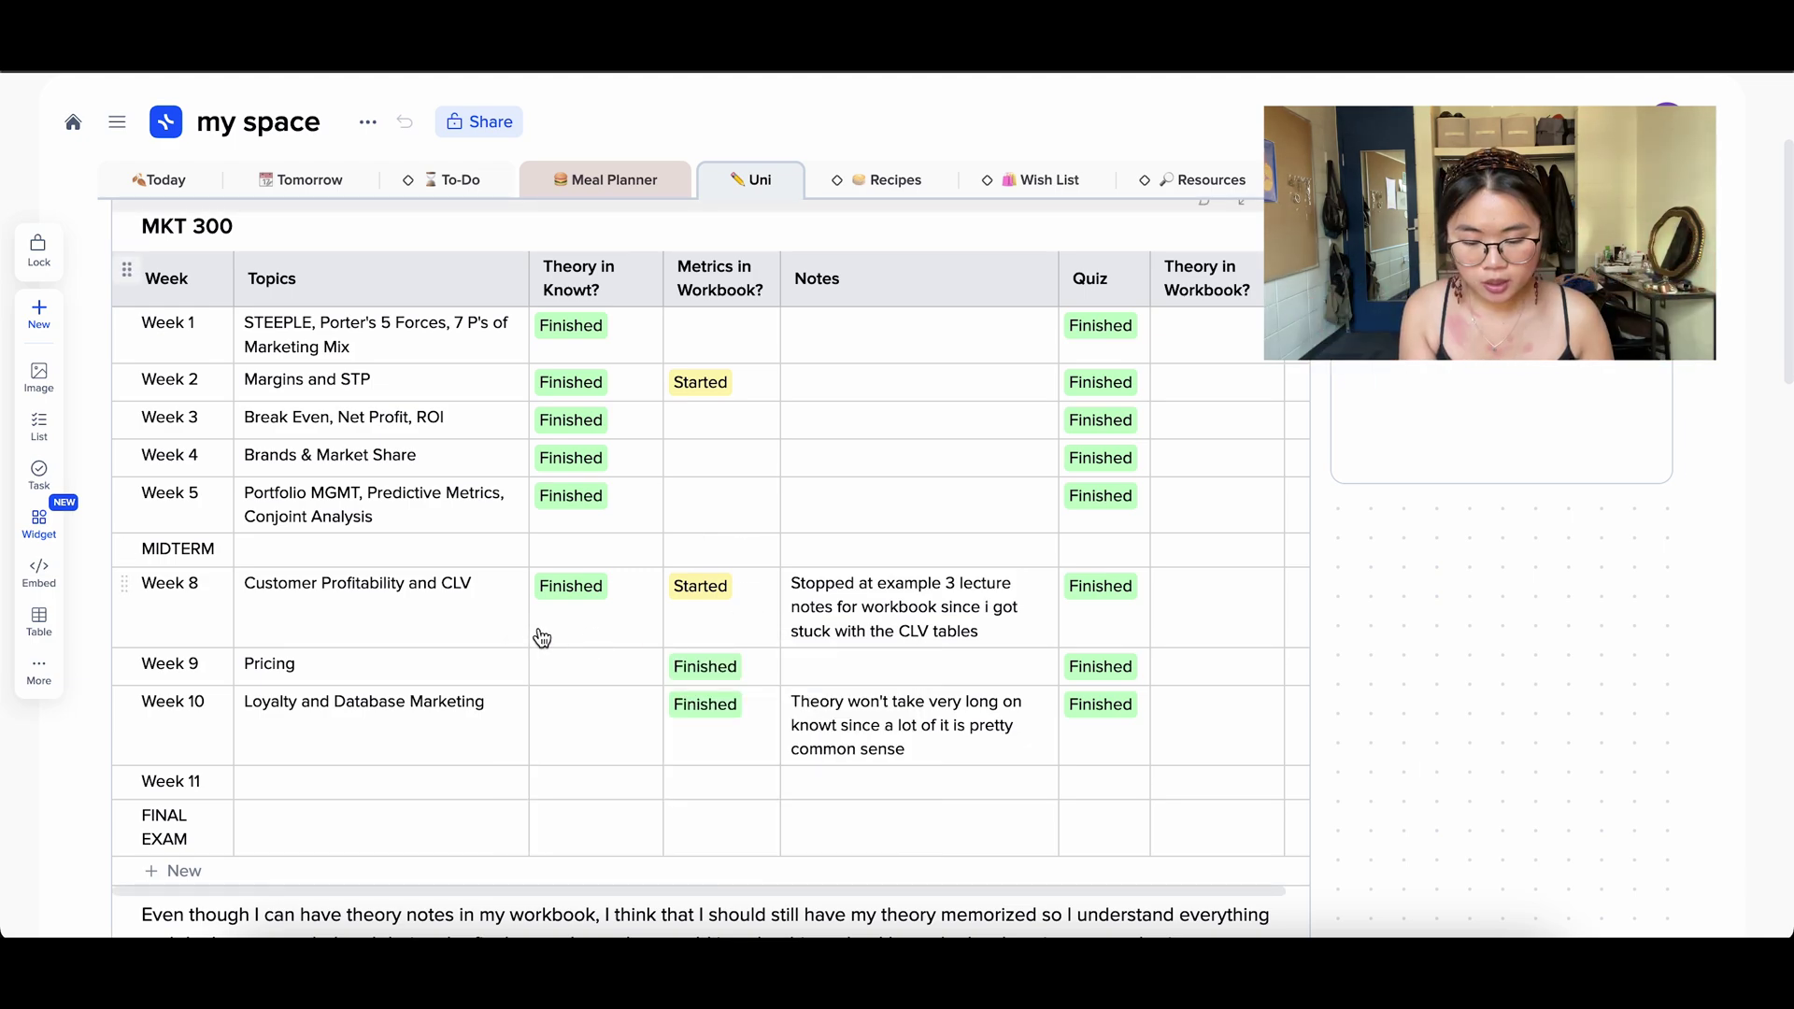
Step: Set Week 9's Theory in Knowt? status to Not yet, switch it to Started, and clear the cell again
{"action": "left_click", "coordinate": [588, 671]}
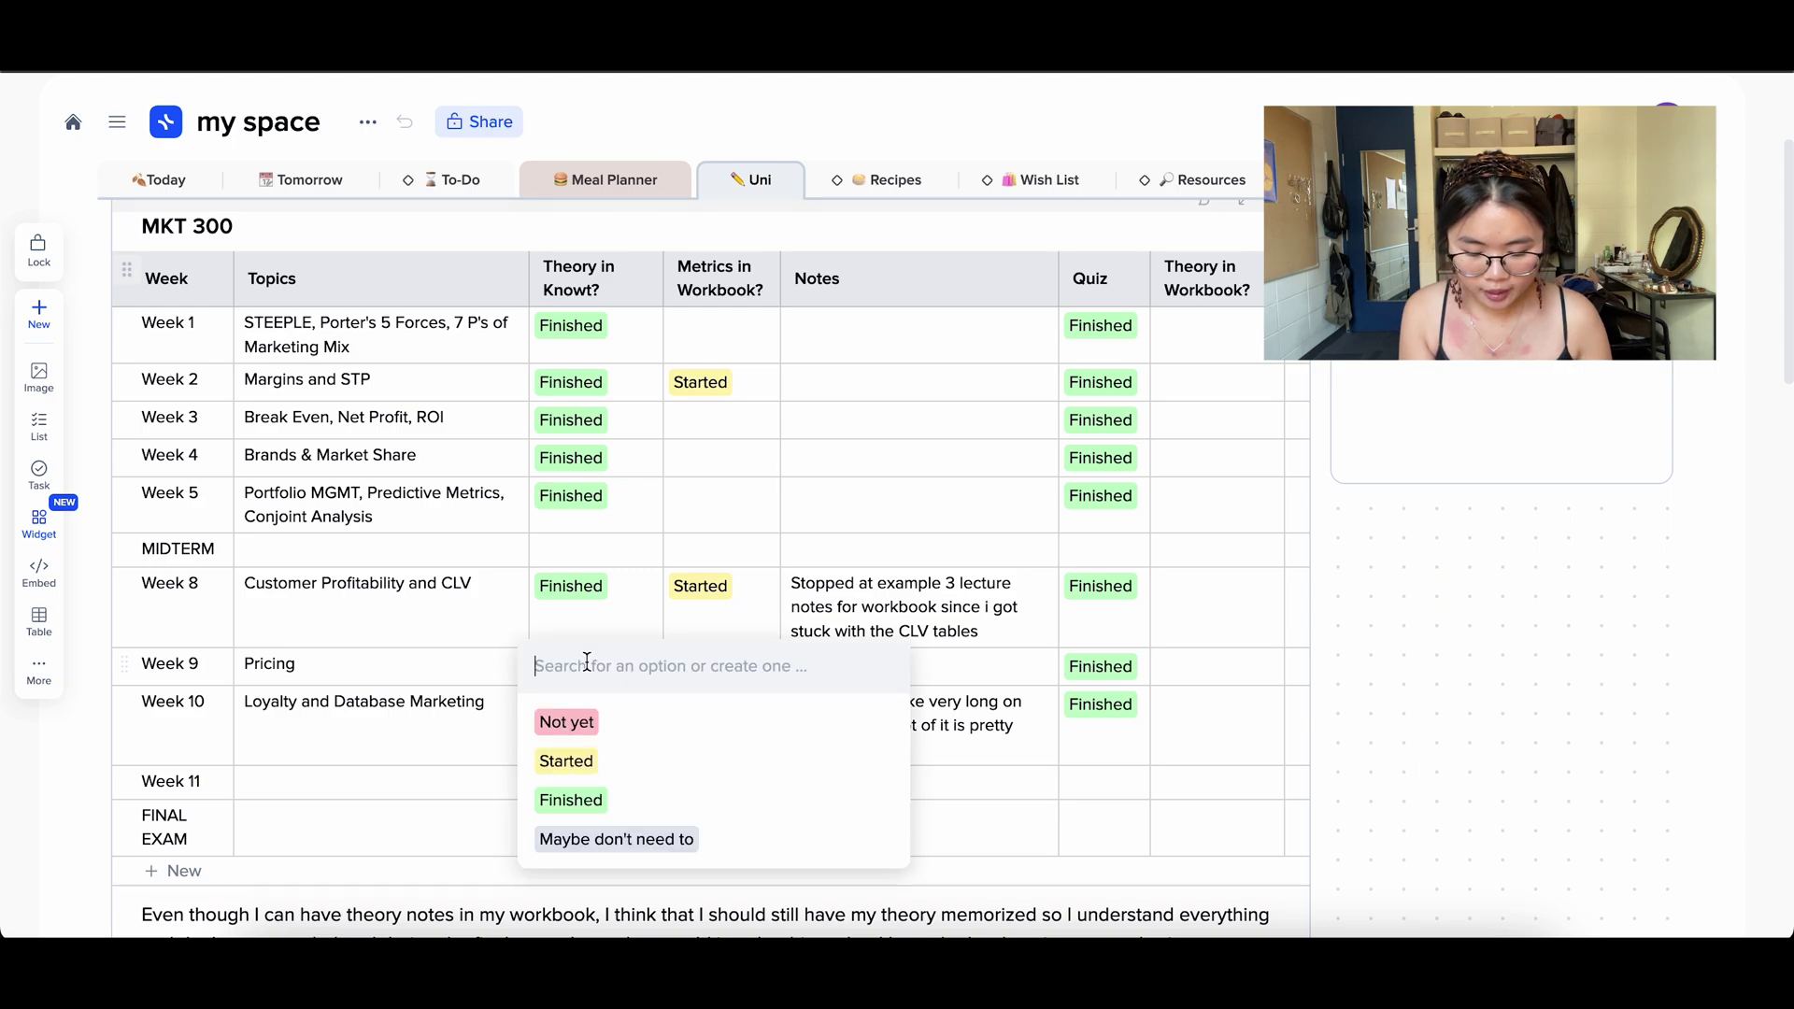
{"action": "left_click", "coordinate": [577, 729]}
{"action": "left_click", "coordinate": [654, 612]}
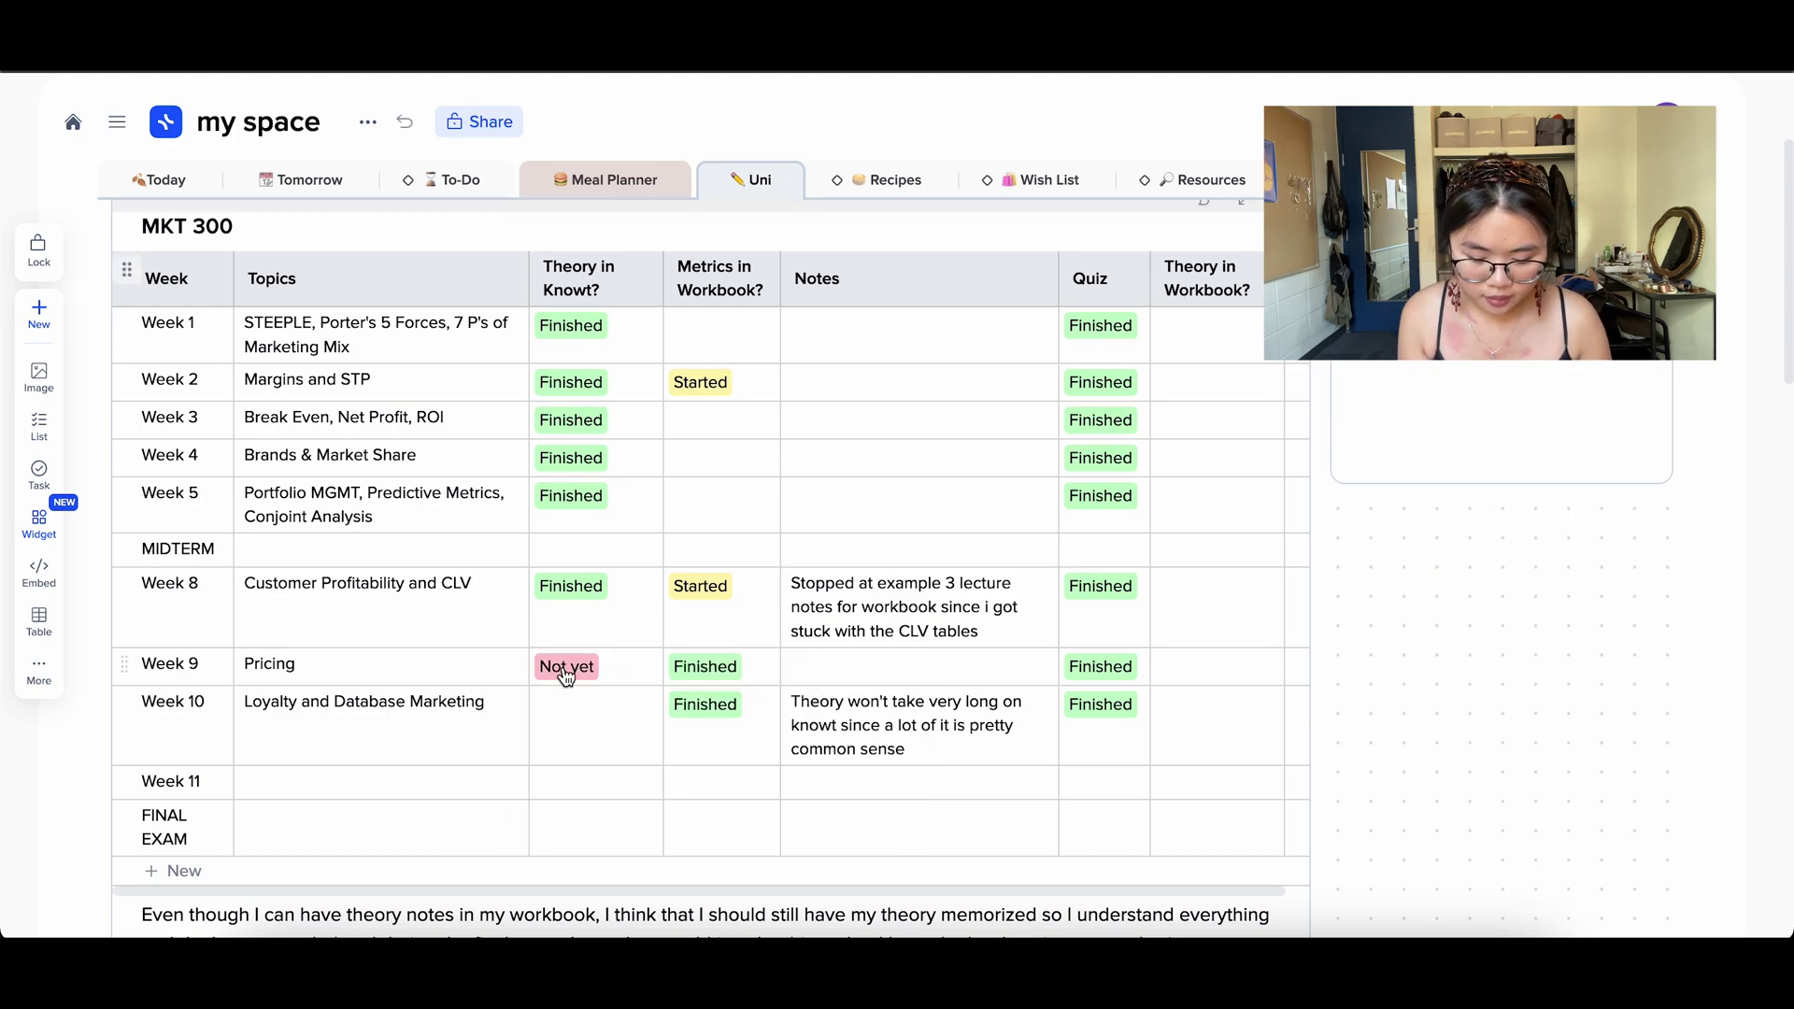
{"action": "left_click", "coordinate": [598, 665]}
{"action": "left_click", "coordinate": [579, 775]}
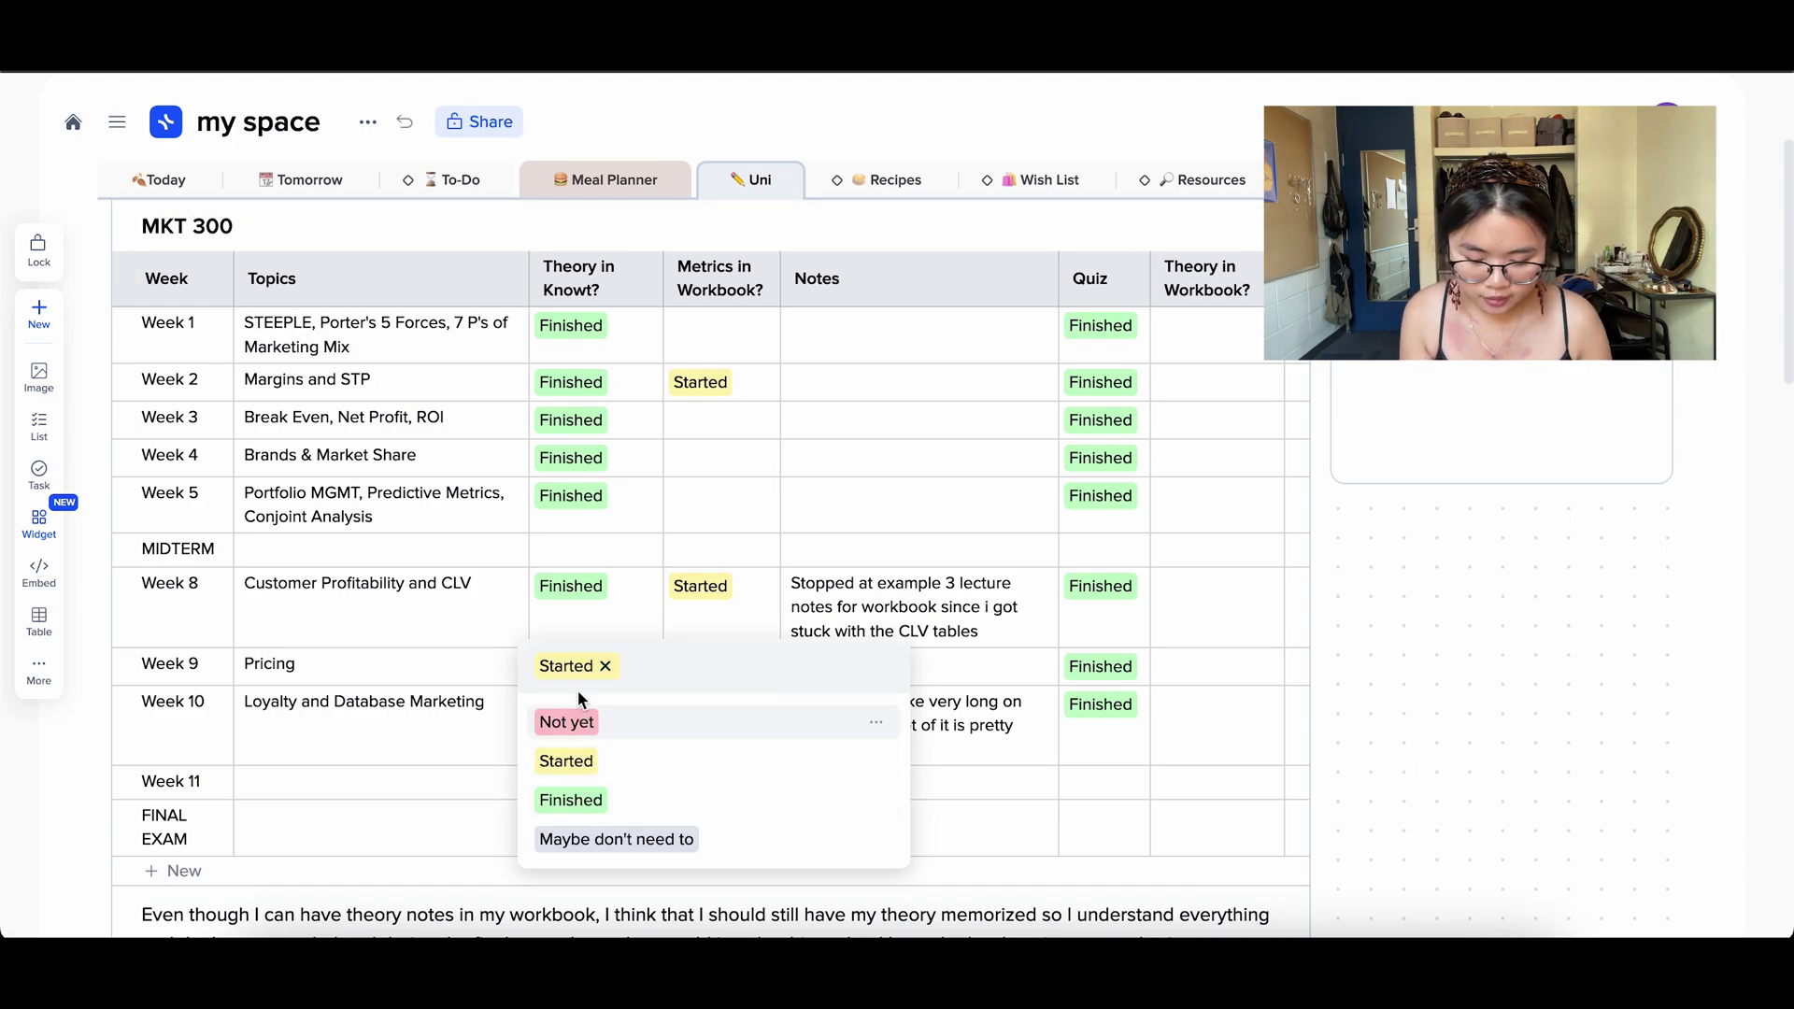
{"action": "left_click", "coordinate": [603, 673]}
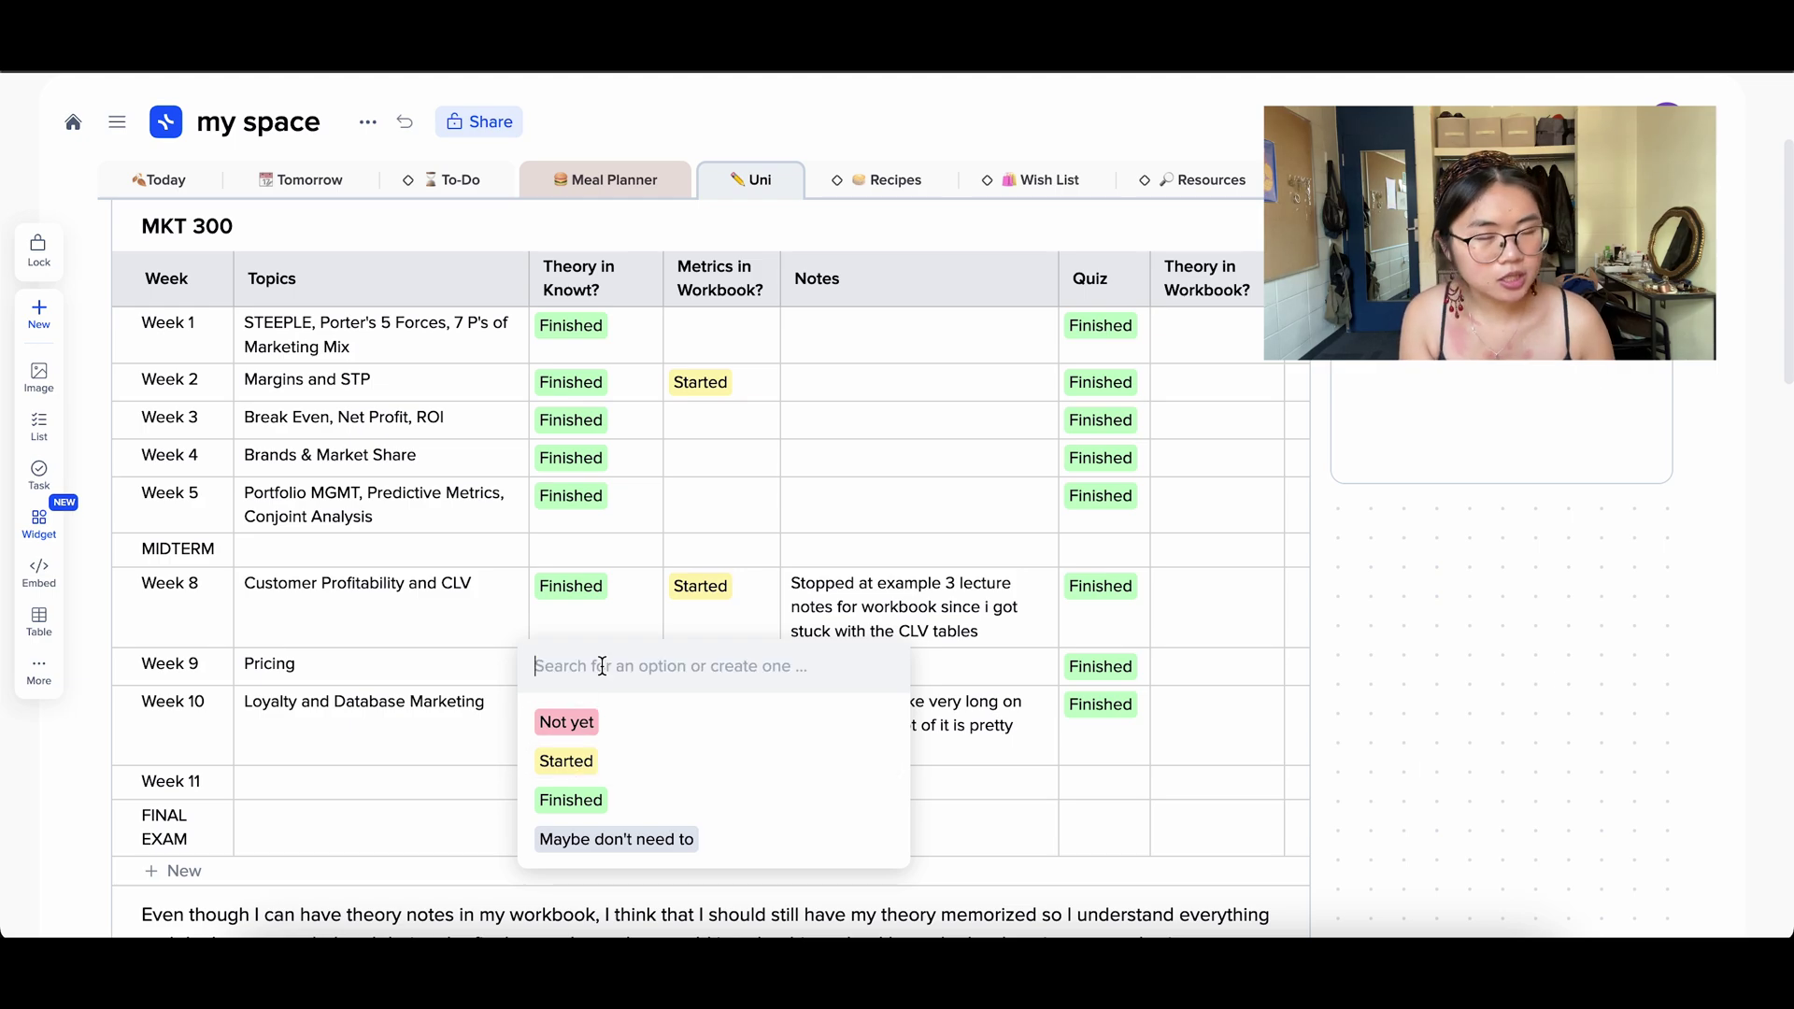
{"action": "left_click", "coordinate": [866, 392]}
Step: Add a wide new tile below the MKT 300 tile and title it "FIN$"
{"action": "scroll", "coordinate": [1250, 664], "scroll_direction": "down", "scroll_amount": 5}
{"action": "scroll", "coordinate": [710, 322], "scroll_direction": "up", "scroll_amount": 10}
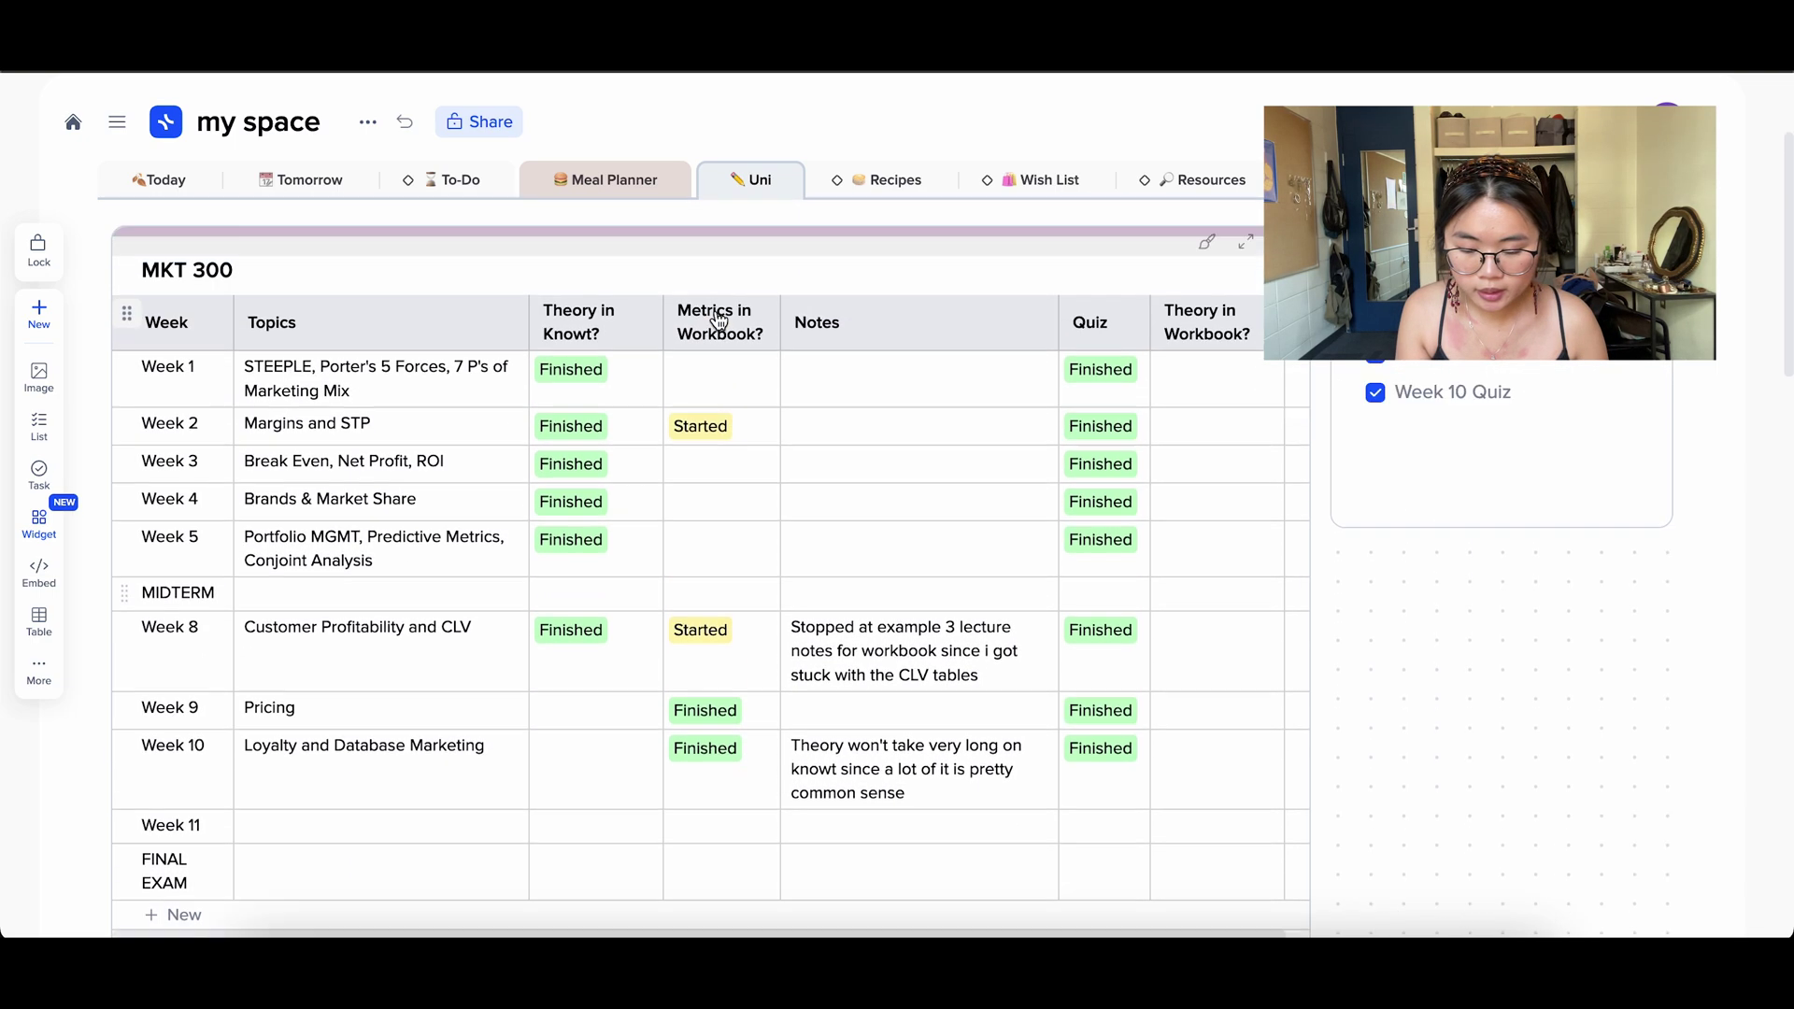
{"action": "scroll", "coordinate": [440, 689], "scroll_direction": "down", "scroll_amount": 15}
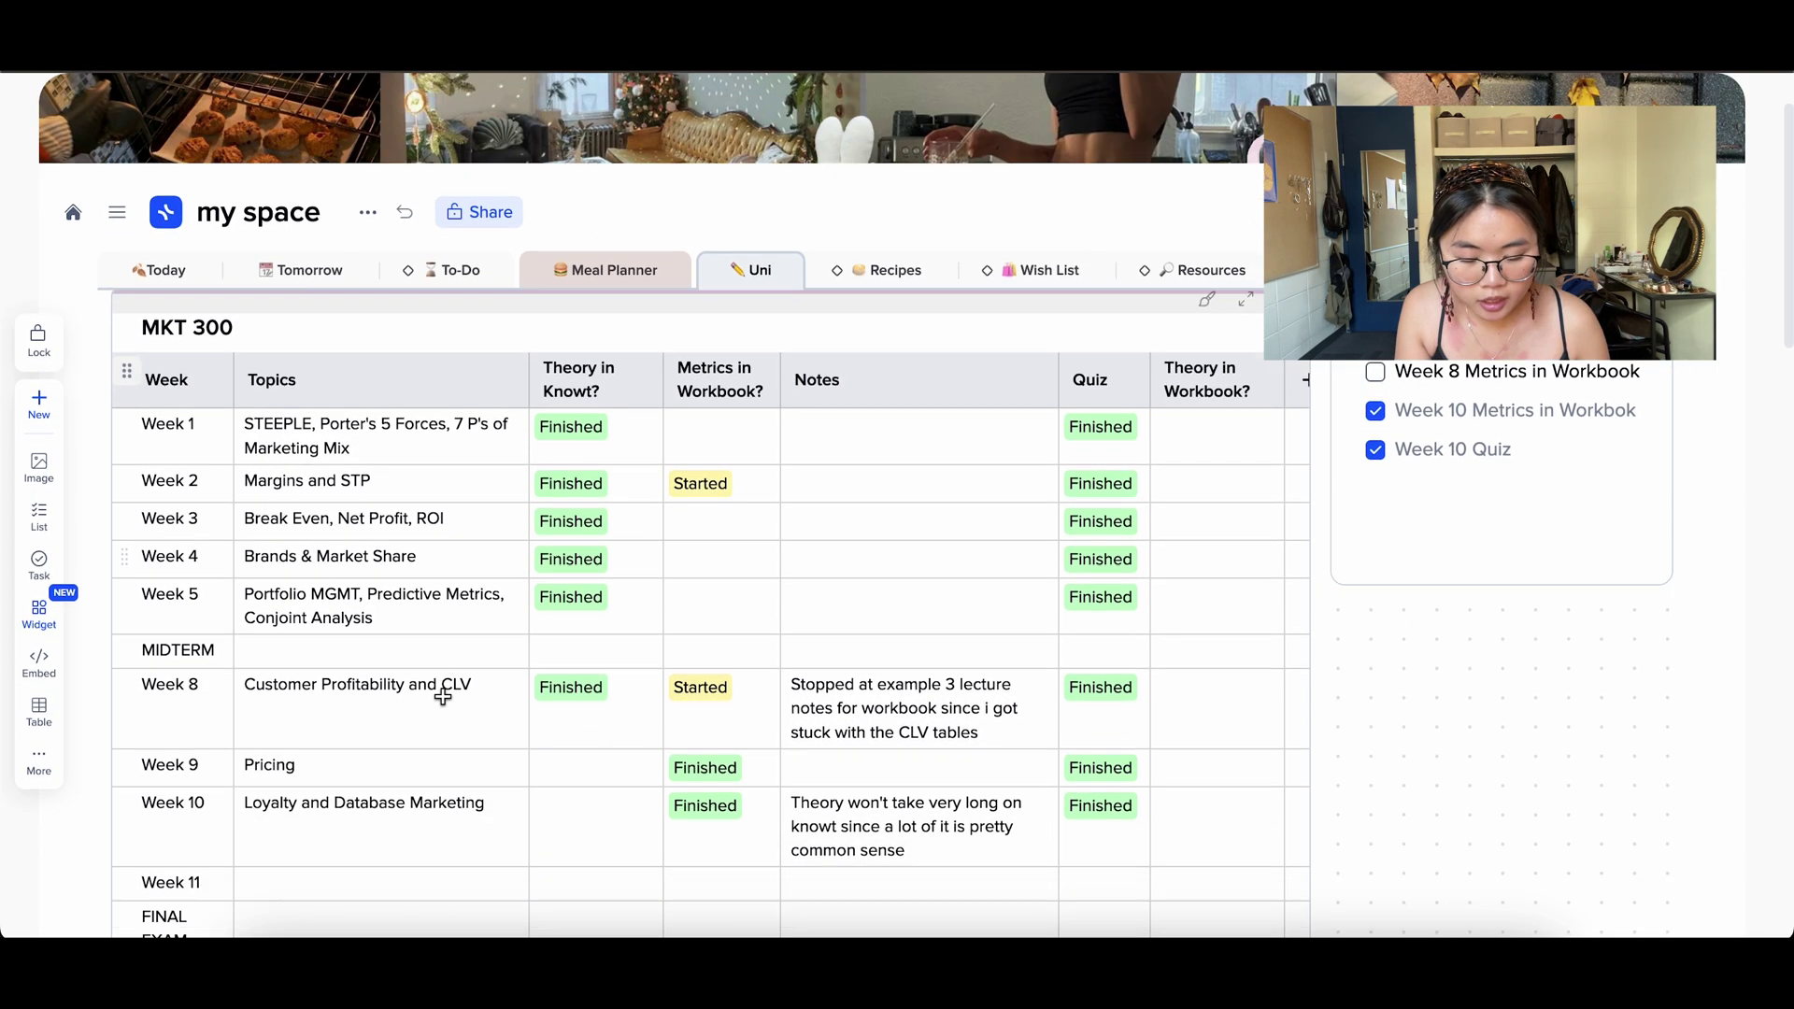
{"action": "left_click", "coordinate": [39, 313]}
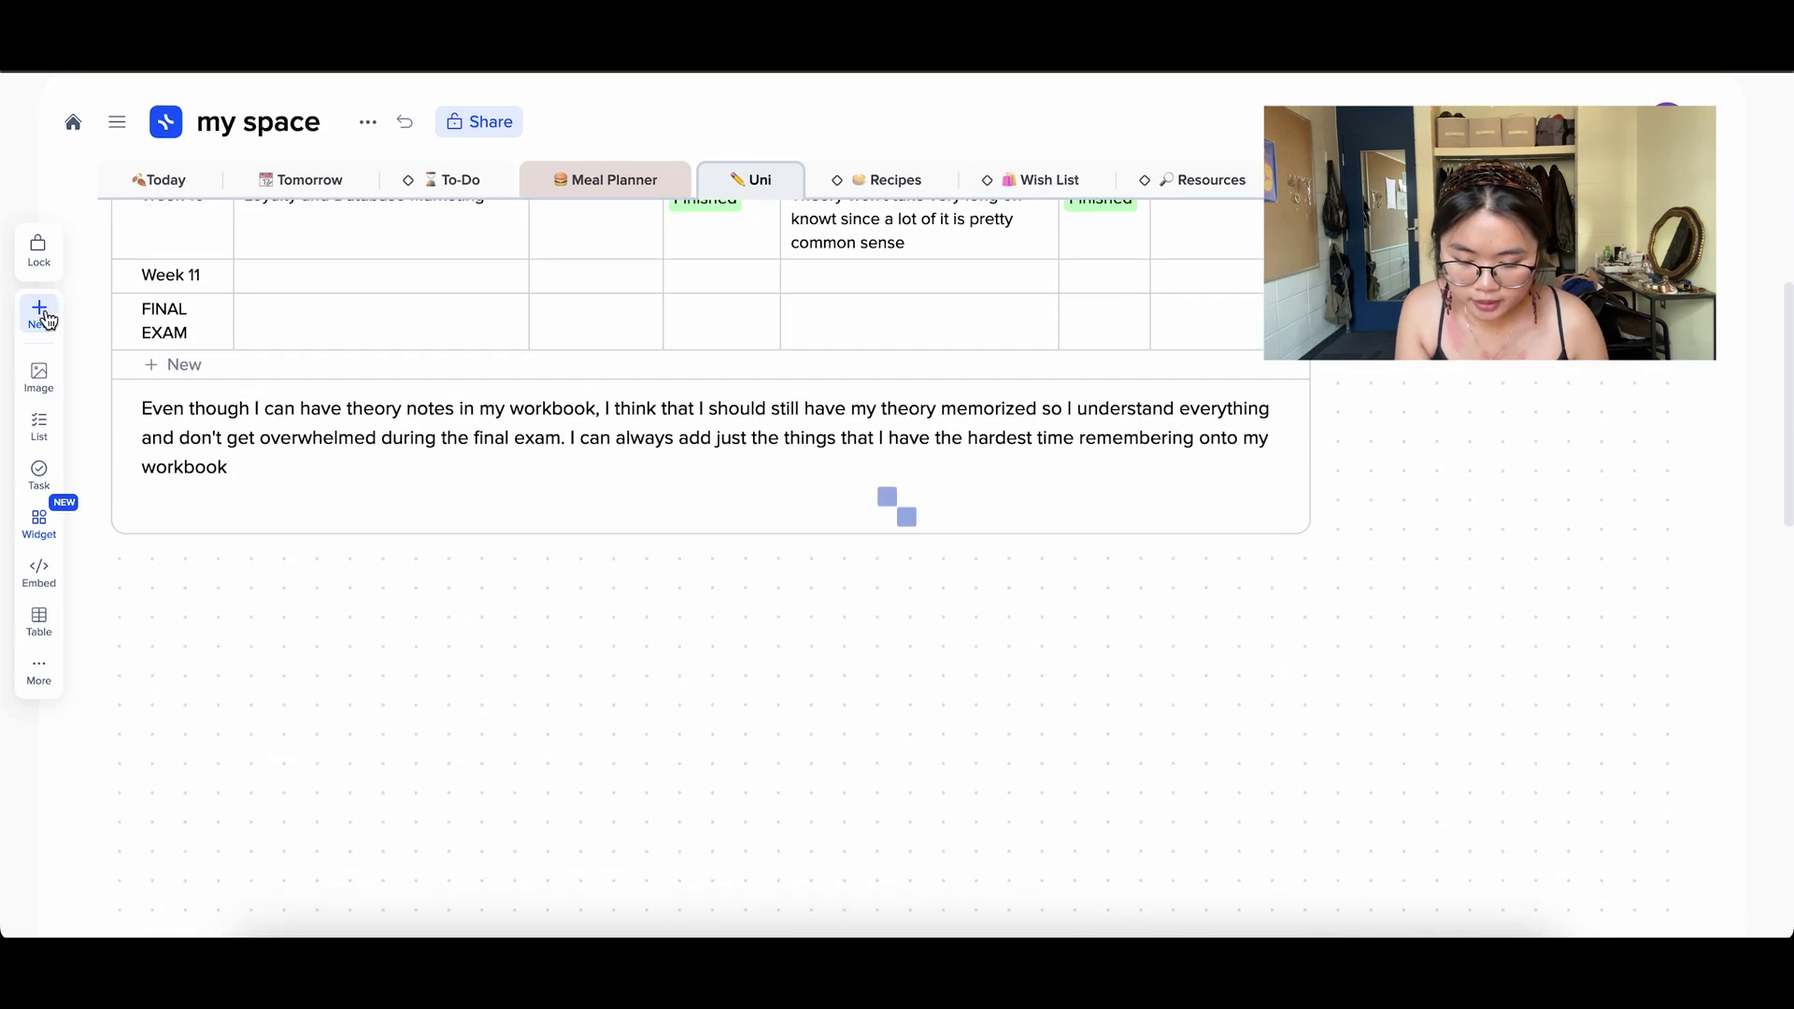
{"action": "left_click_drag", "start_coordinate": [617, 505], "coordinate": [1276, 498]}
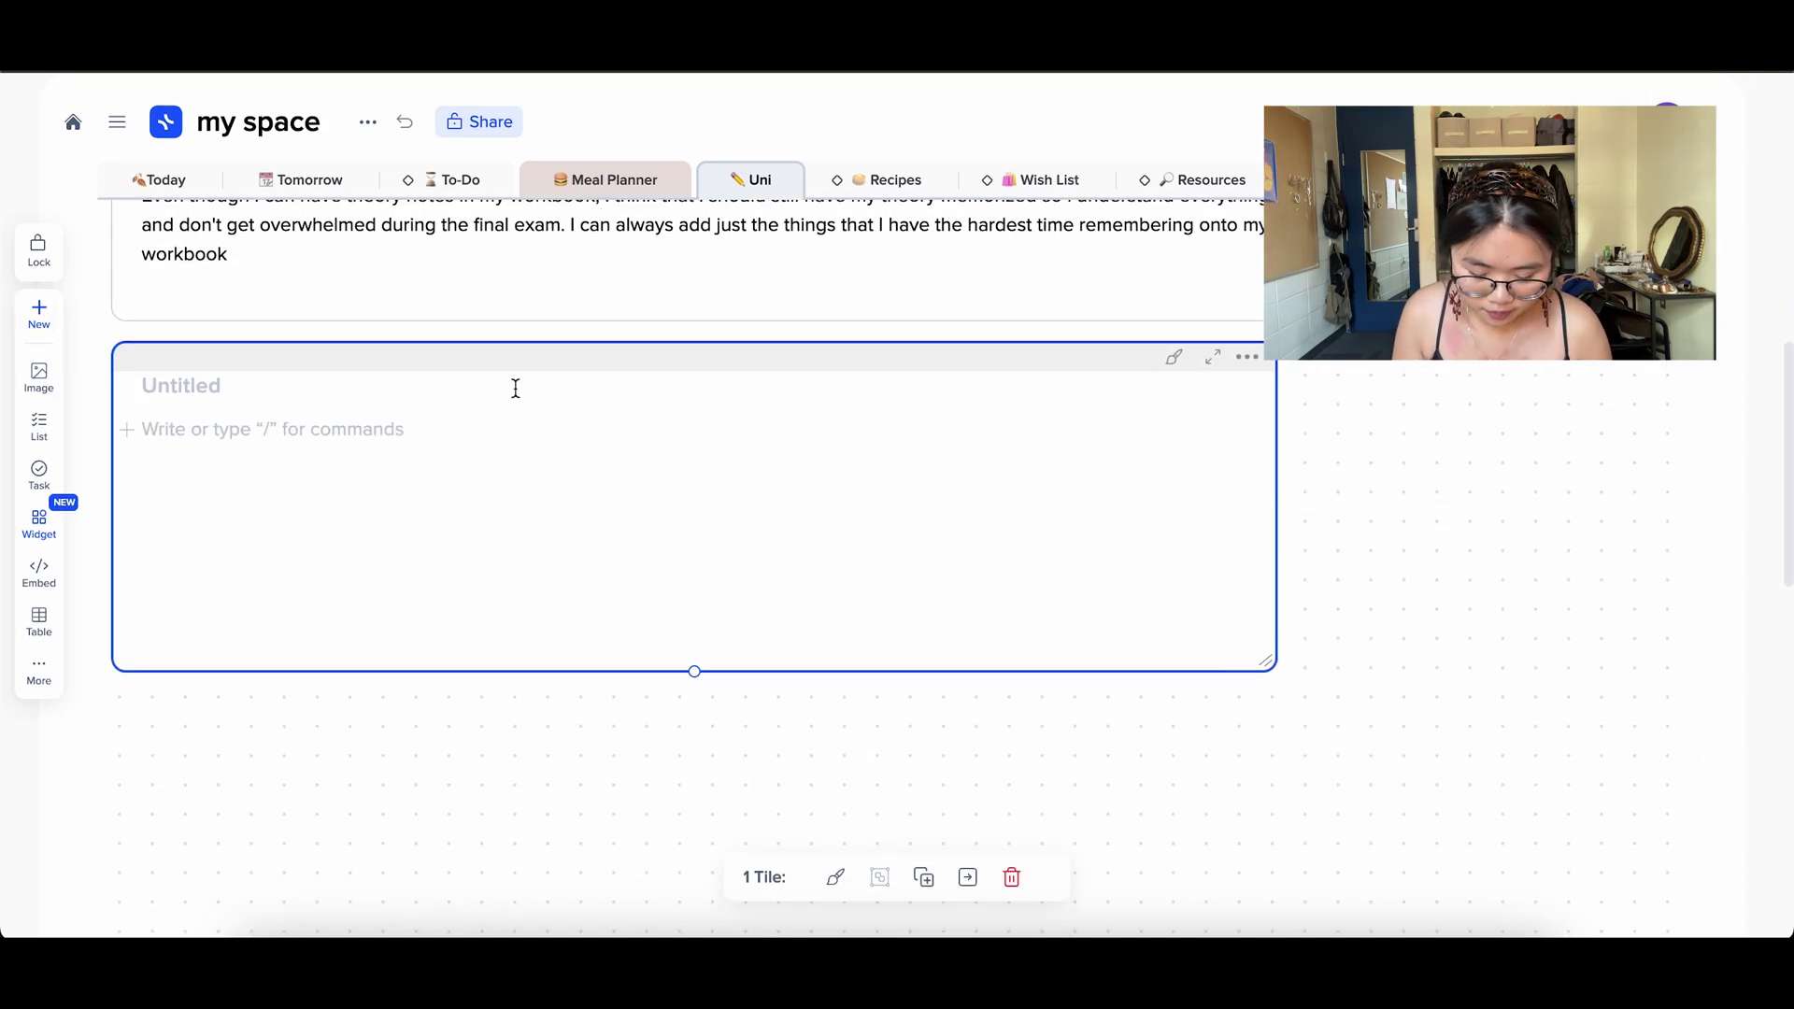
{"action": "left_click", "coordinate": [516, 387]}
{"action": "type", "text": "FIN$"}
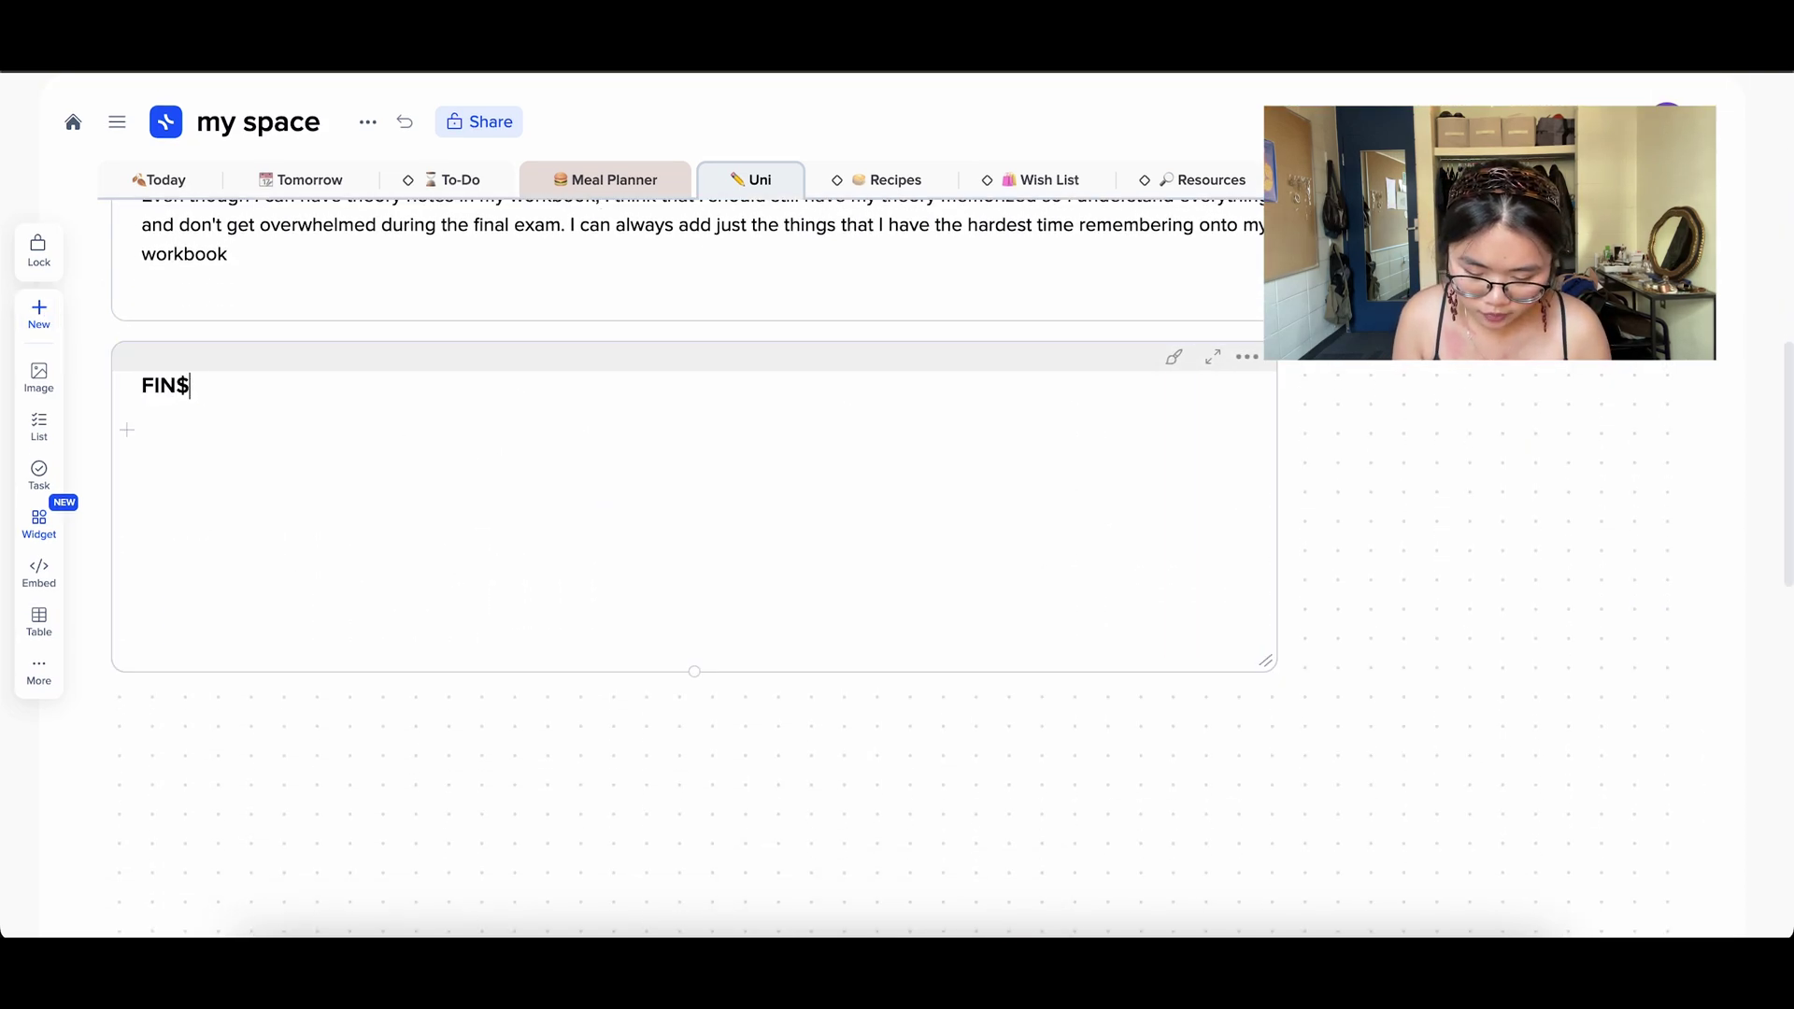
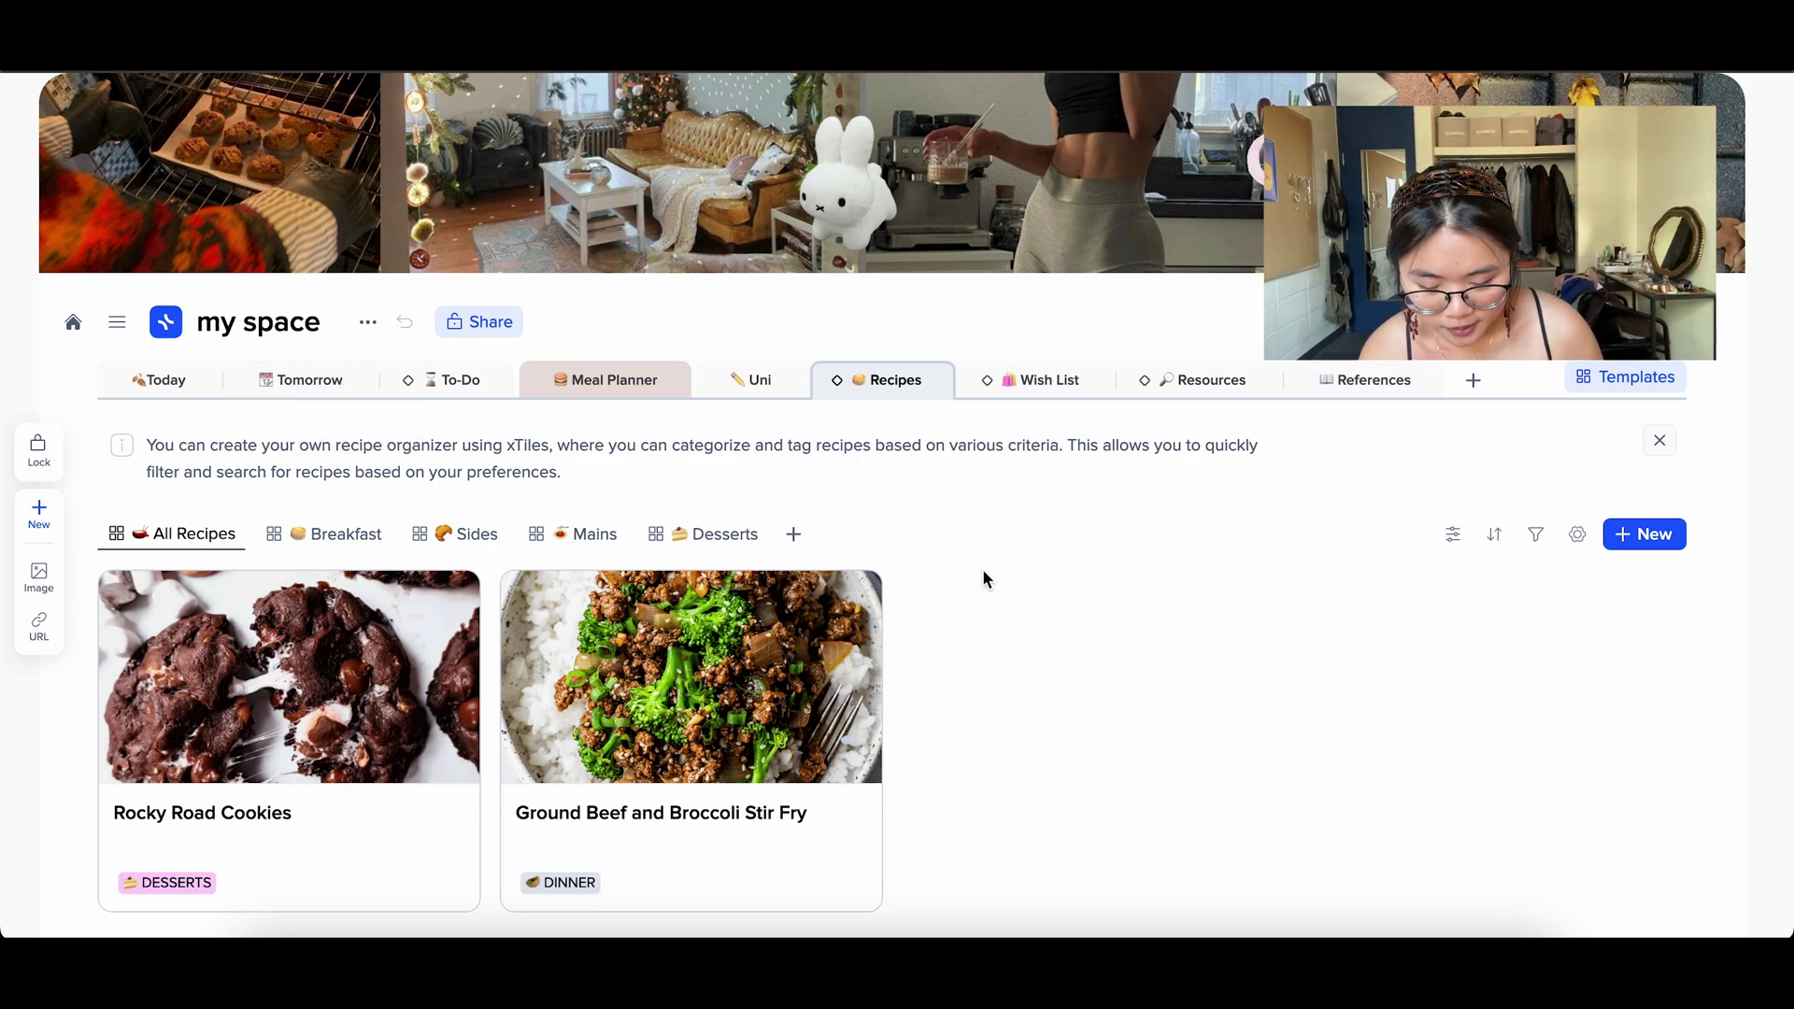
Step: In the Breakfast view of the Recipes page, create a new recipe card titled "pancakes"
{"action": "left_click", "coordinate": [297, 545]}
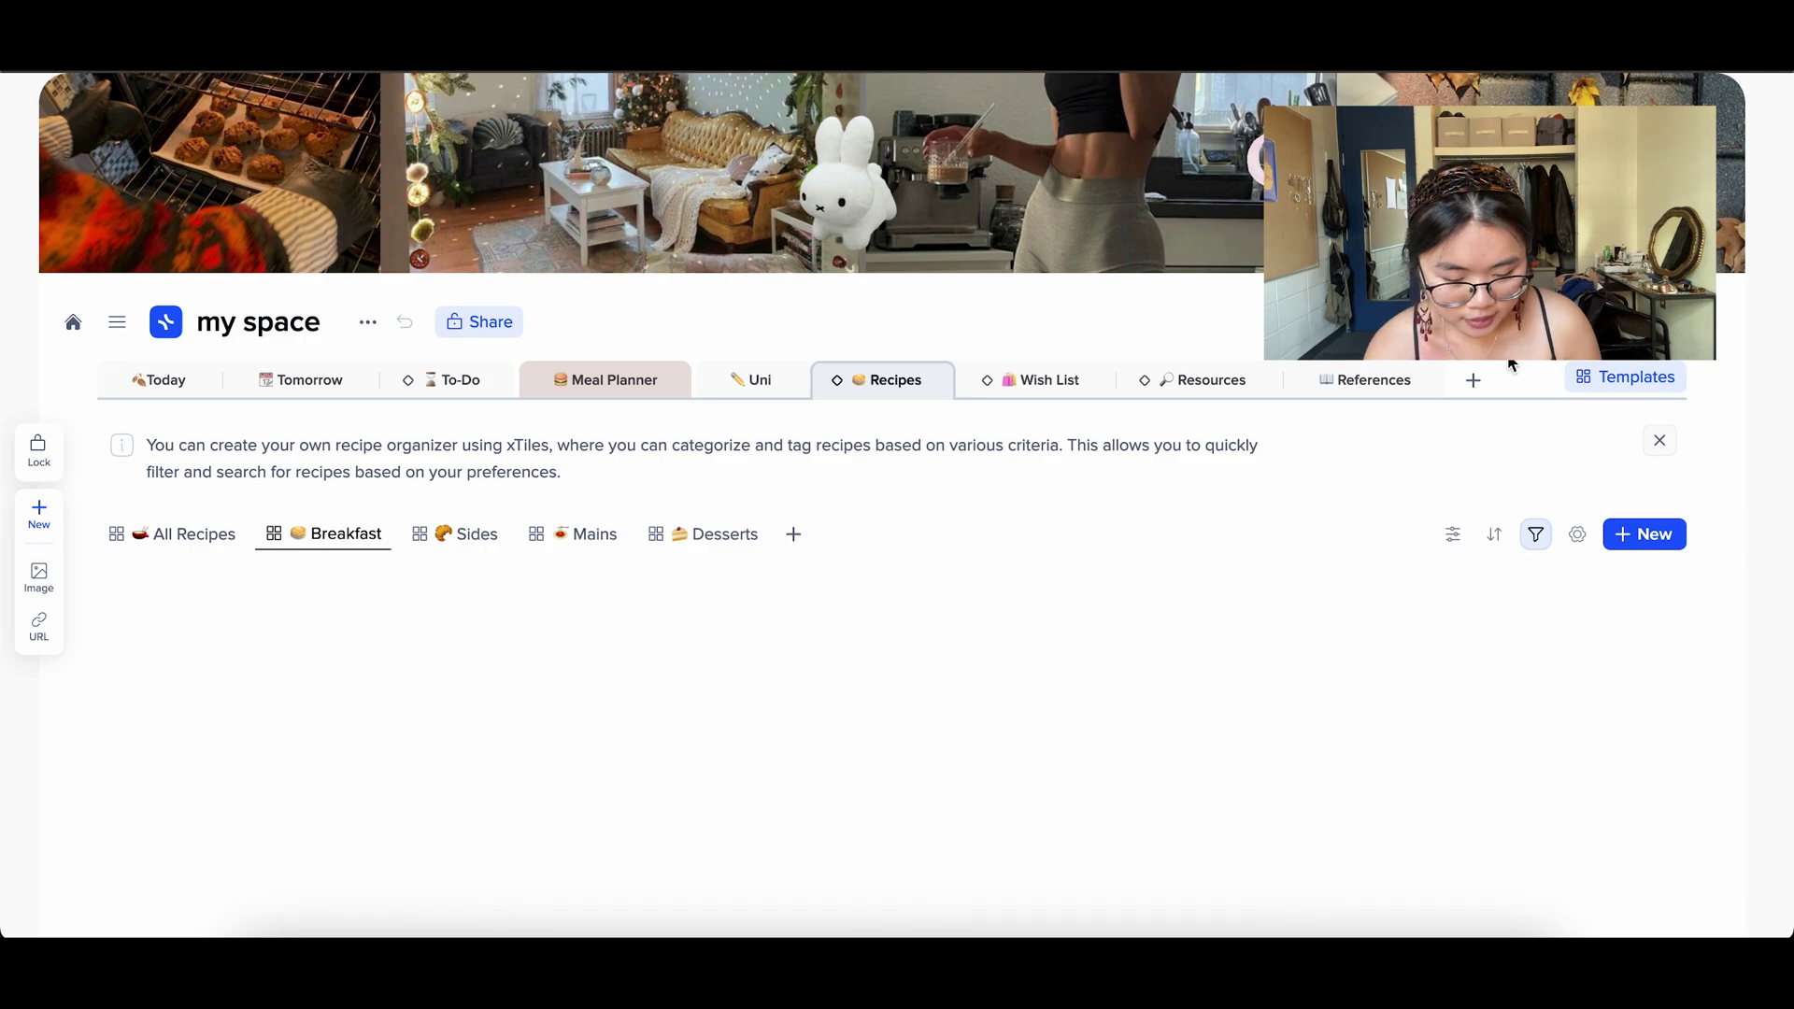
{"action": "left_click", "coordinate": [1677, 534]}
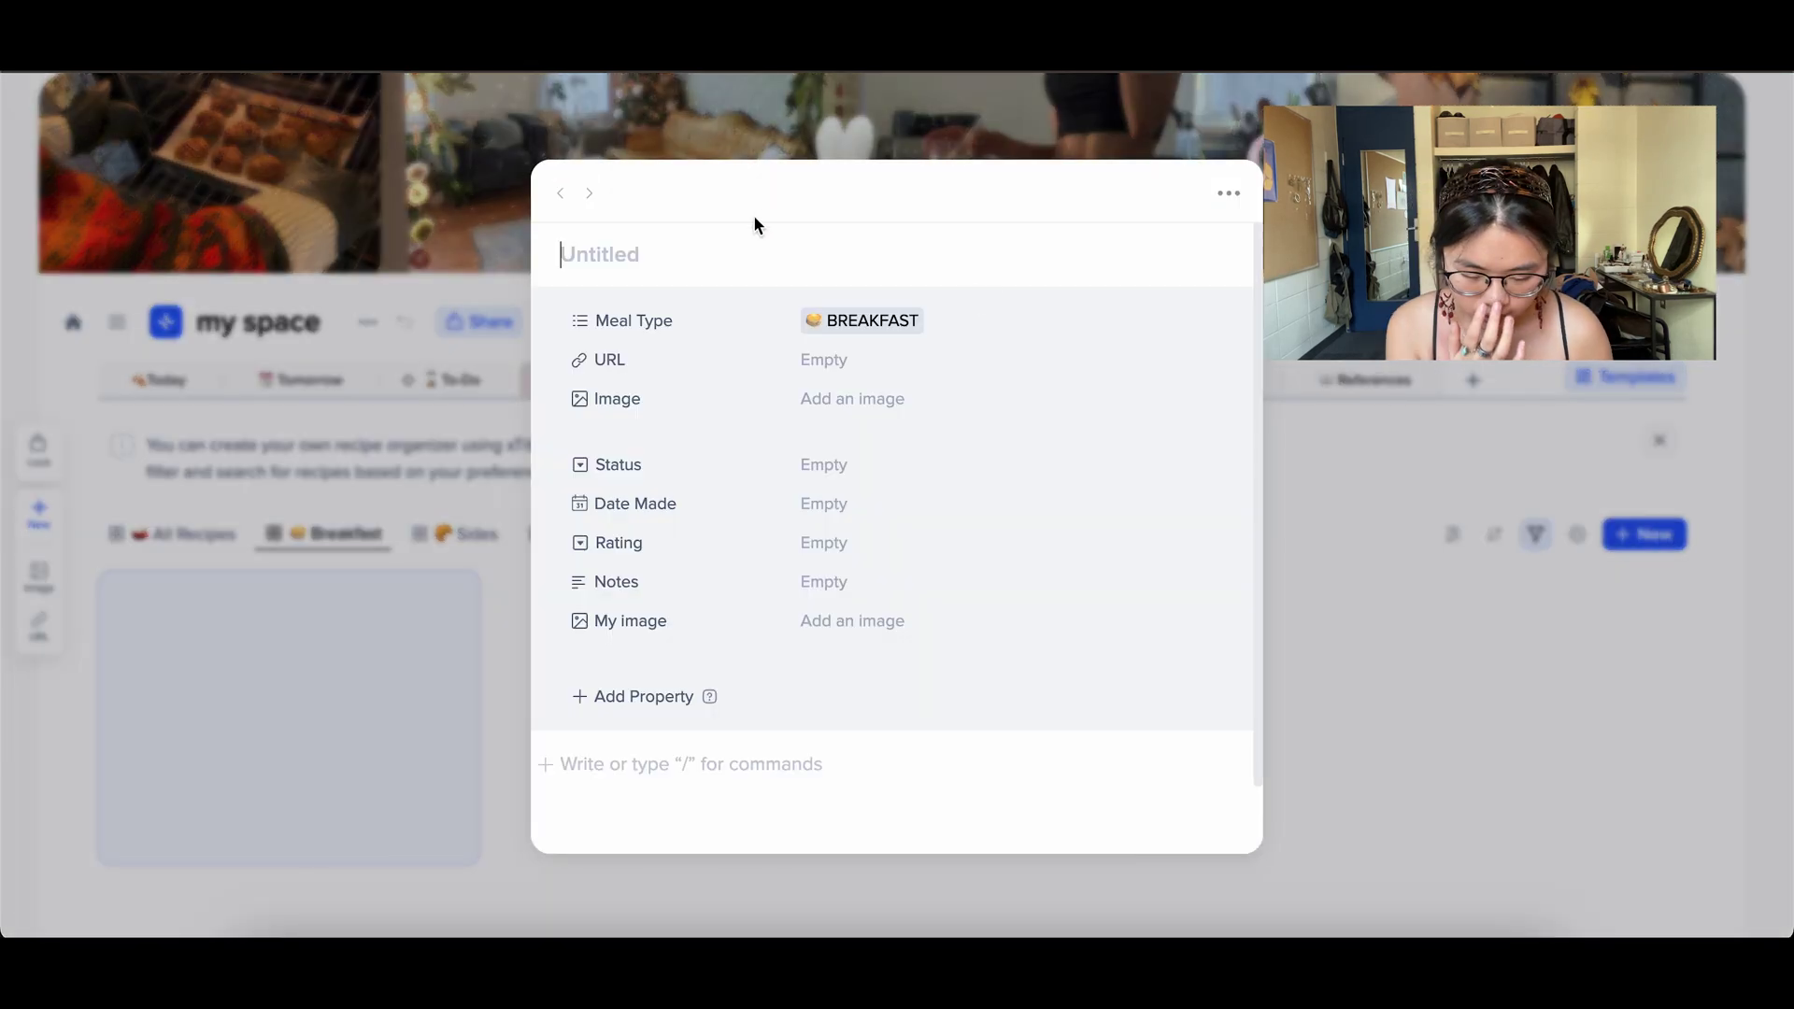
{"action": "type", "text": "pancakes"}
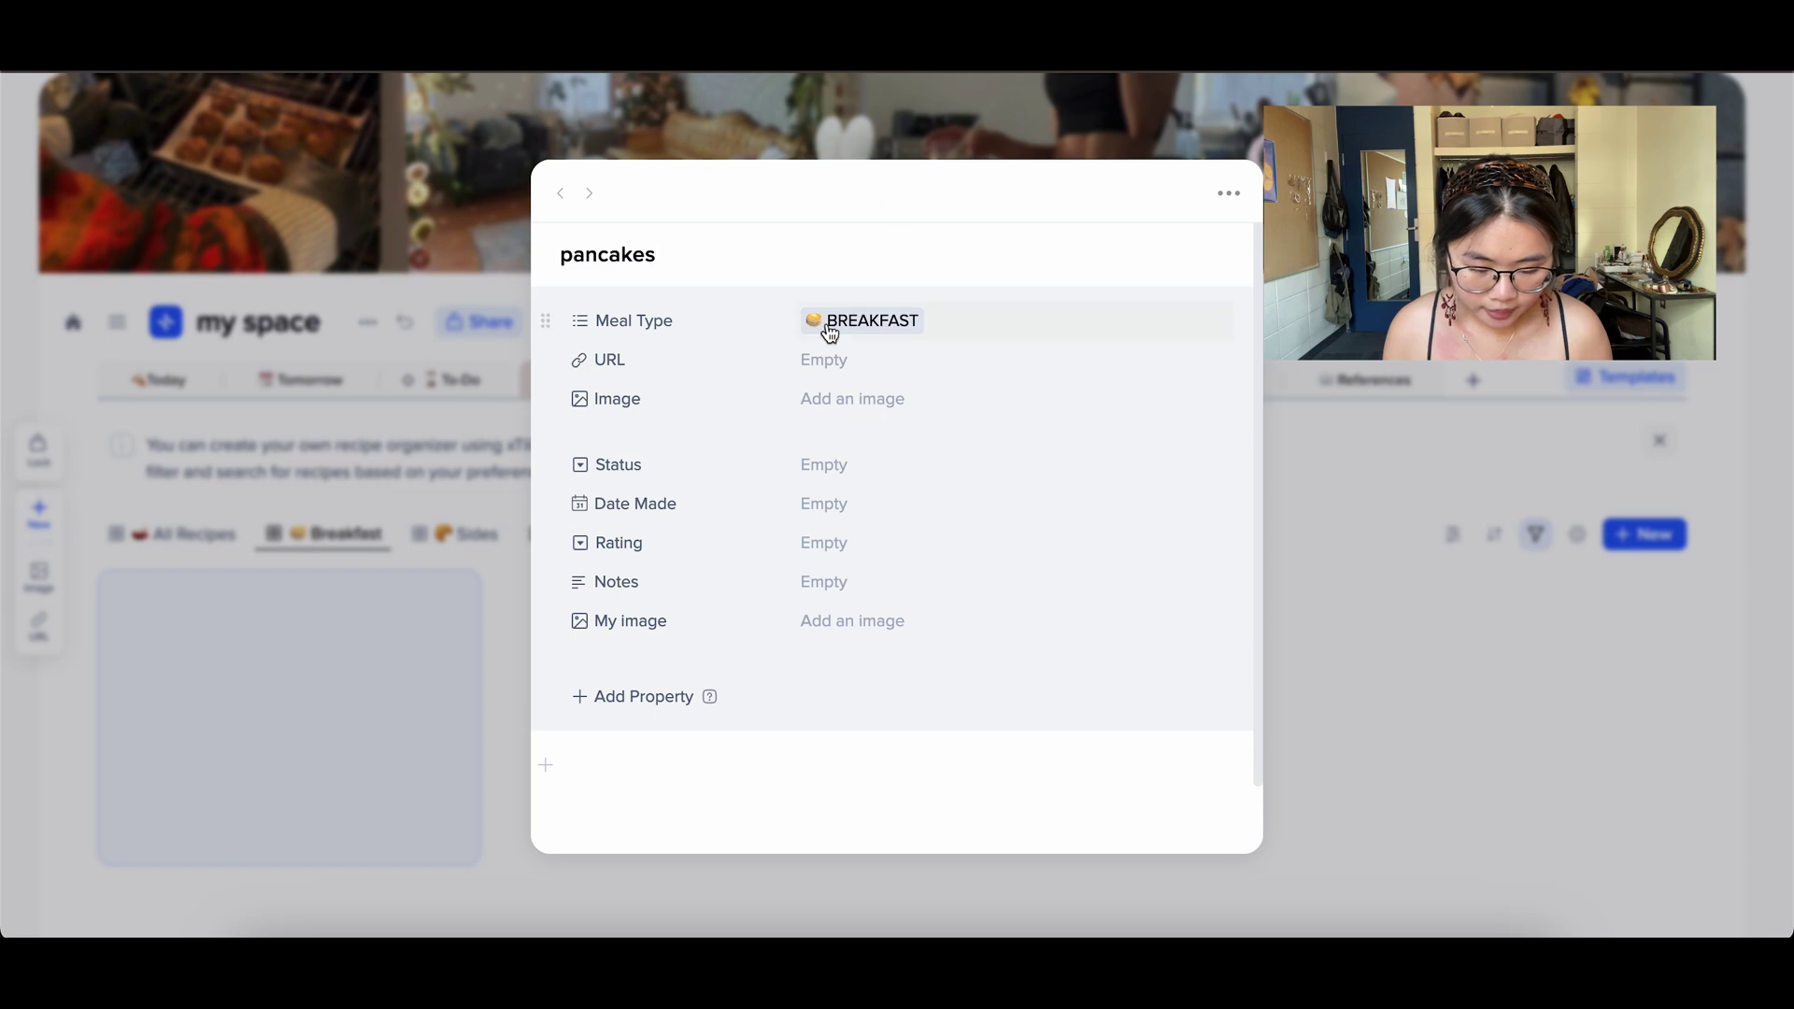
Step: Search the web for "pancakes" and enter the Allrecipes good-old-fashioned-pancakes link as the recipe card's URL
{"action": "key", "text": "ctrl+t"}
{"action": "type", "text": "pancakes"}
{"action": "key", "text": "Return"}
{"action": "left_click", "coordinate": [312, 342]}
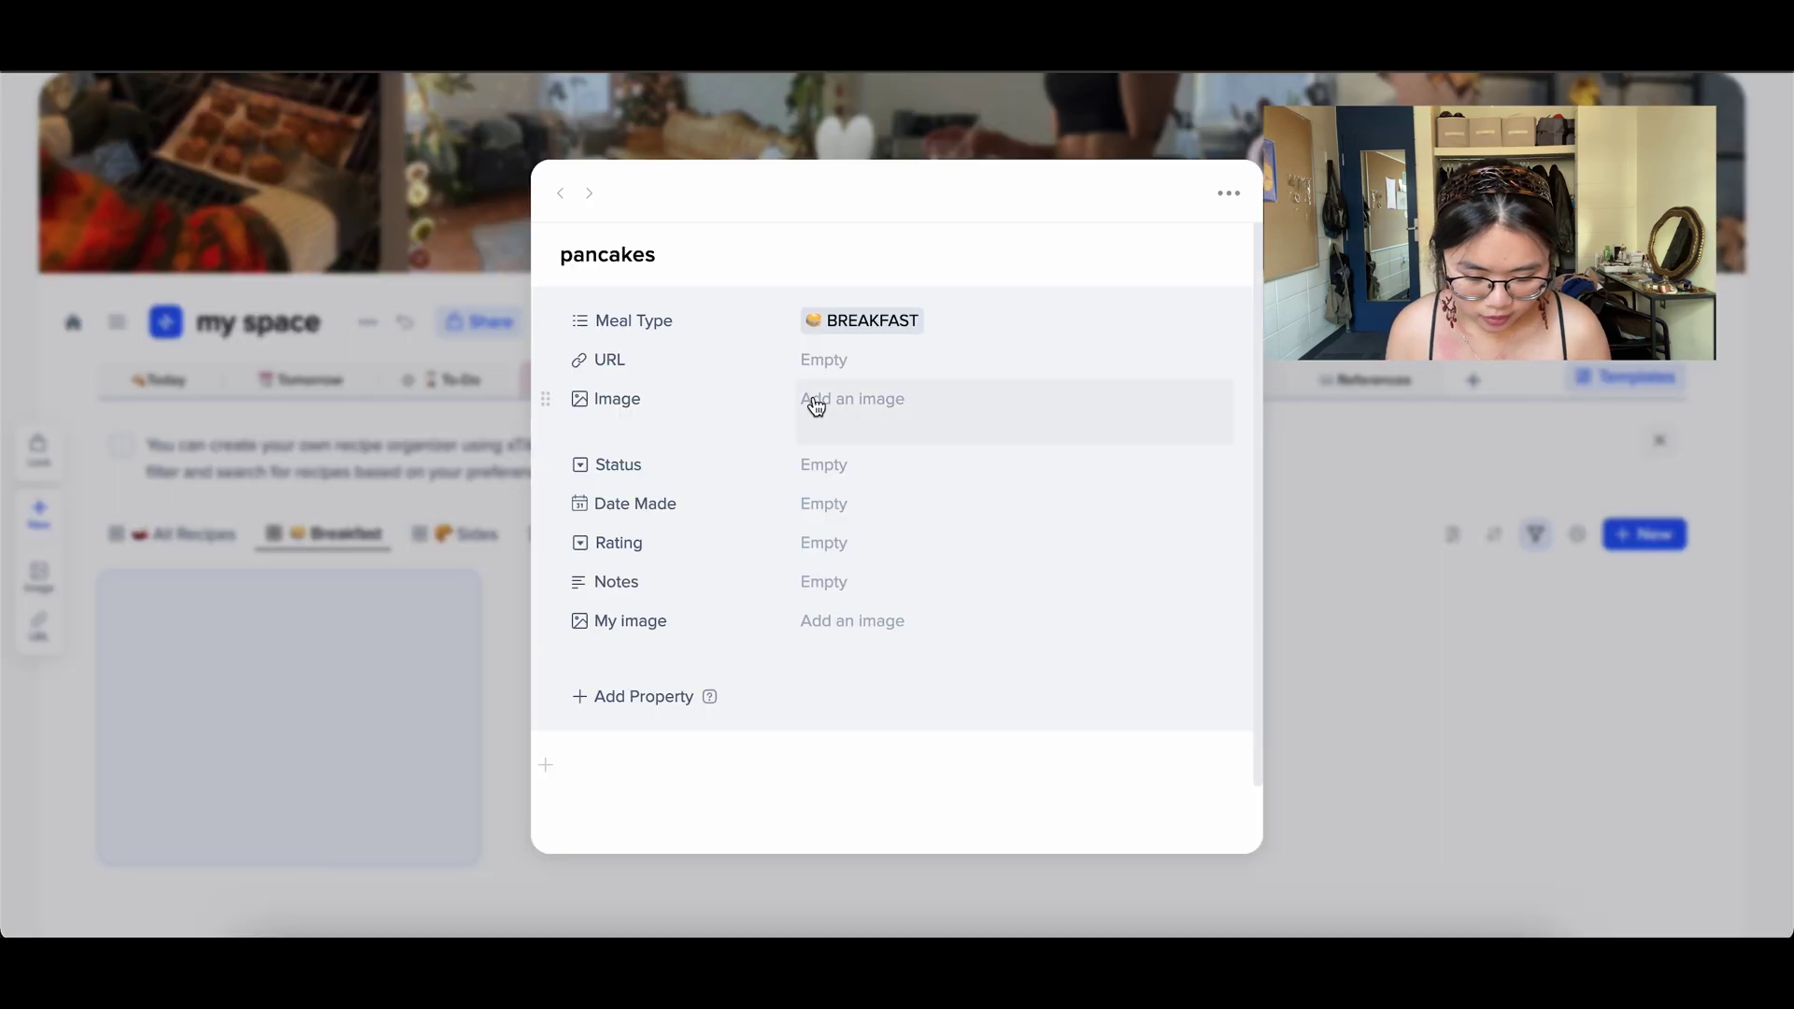
{"action": "left_click", "coordinate": [838, 362]}
{"action": "type", "text": "https://www.allrecipes.com/recipe/21014/good-old-fashioned-pancakes/"}
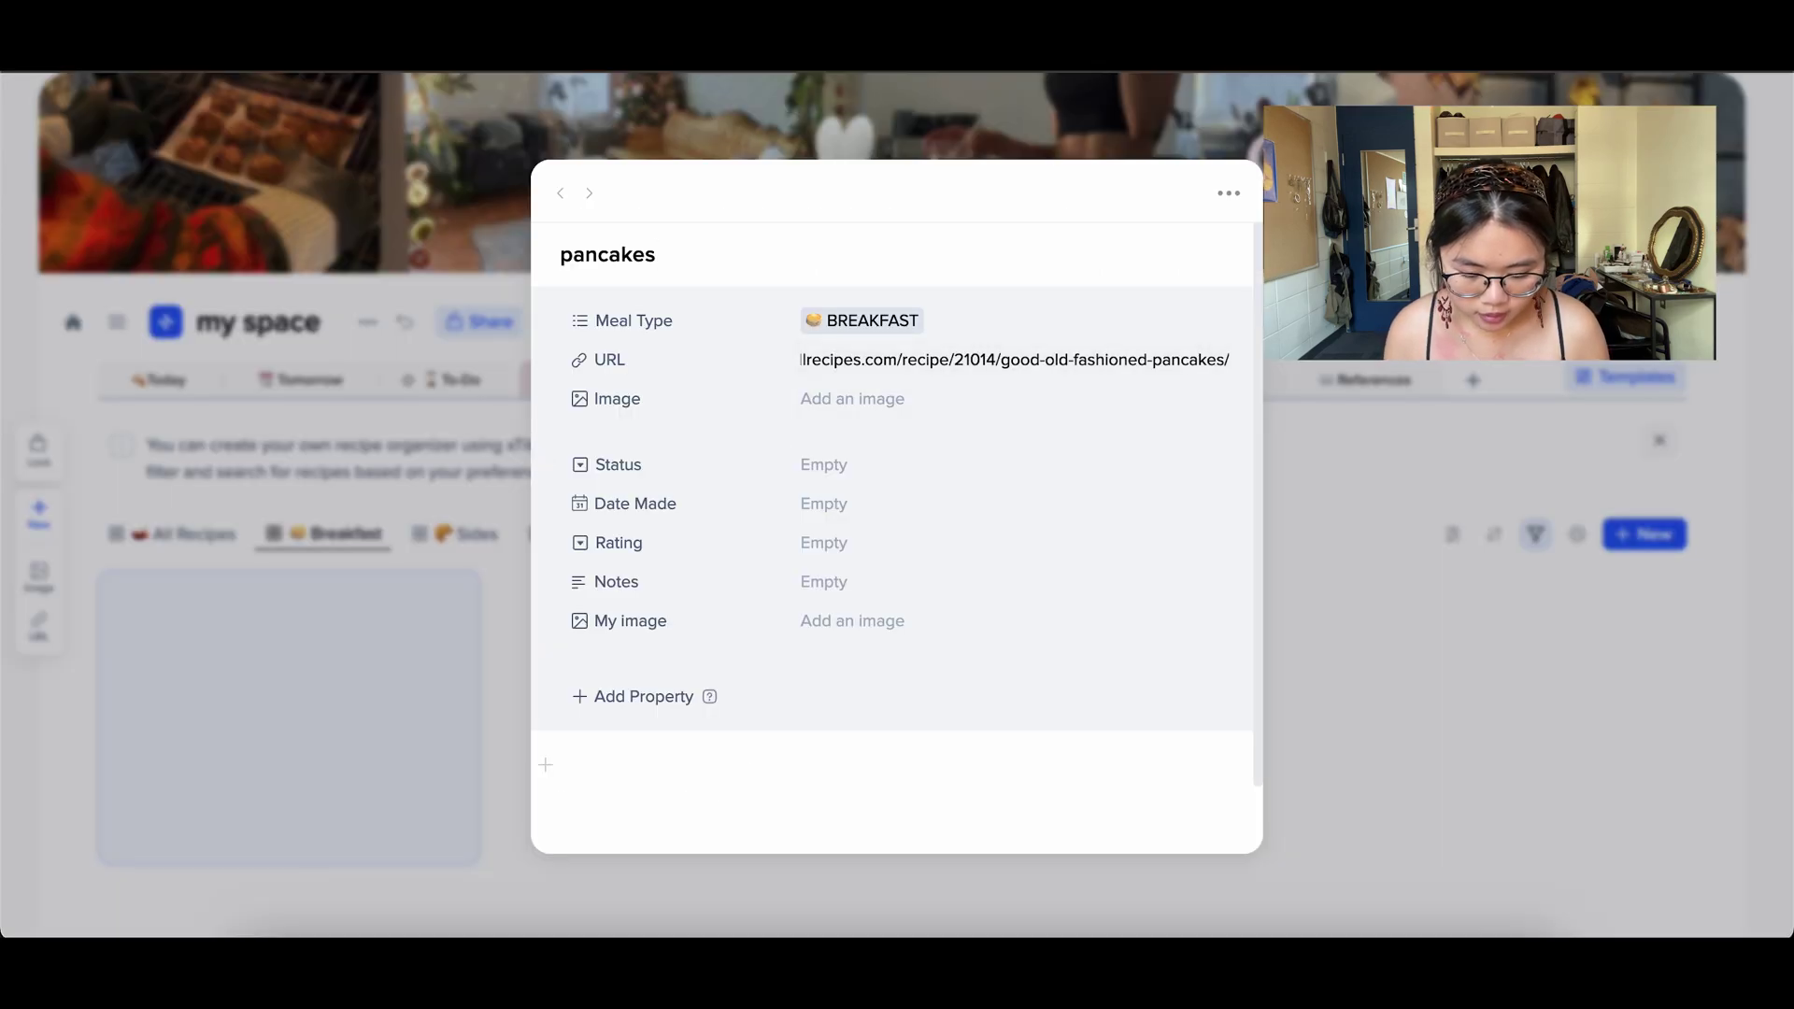
Step: Copy a pancake photo from the Allrecipes page and paste it into the pancakes card's My image property
{"action": "key", "text": "alt+Tab"}
{"action": "scroll", "coordinate": [983, 430], "scroll_direction": "down", "scroll_amount": 10}
{"action": "scroll", "coordinate": [911, 549], "scroll_direction": "down", "scroll_amount": 15}
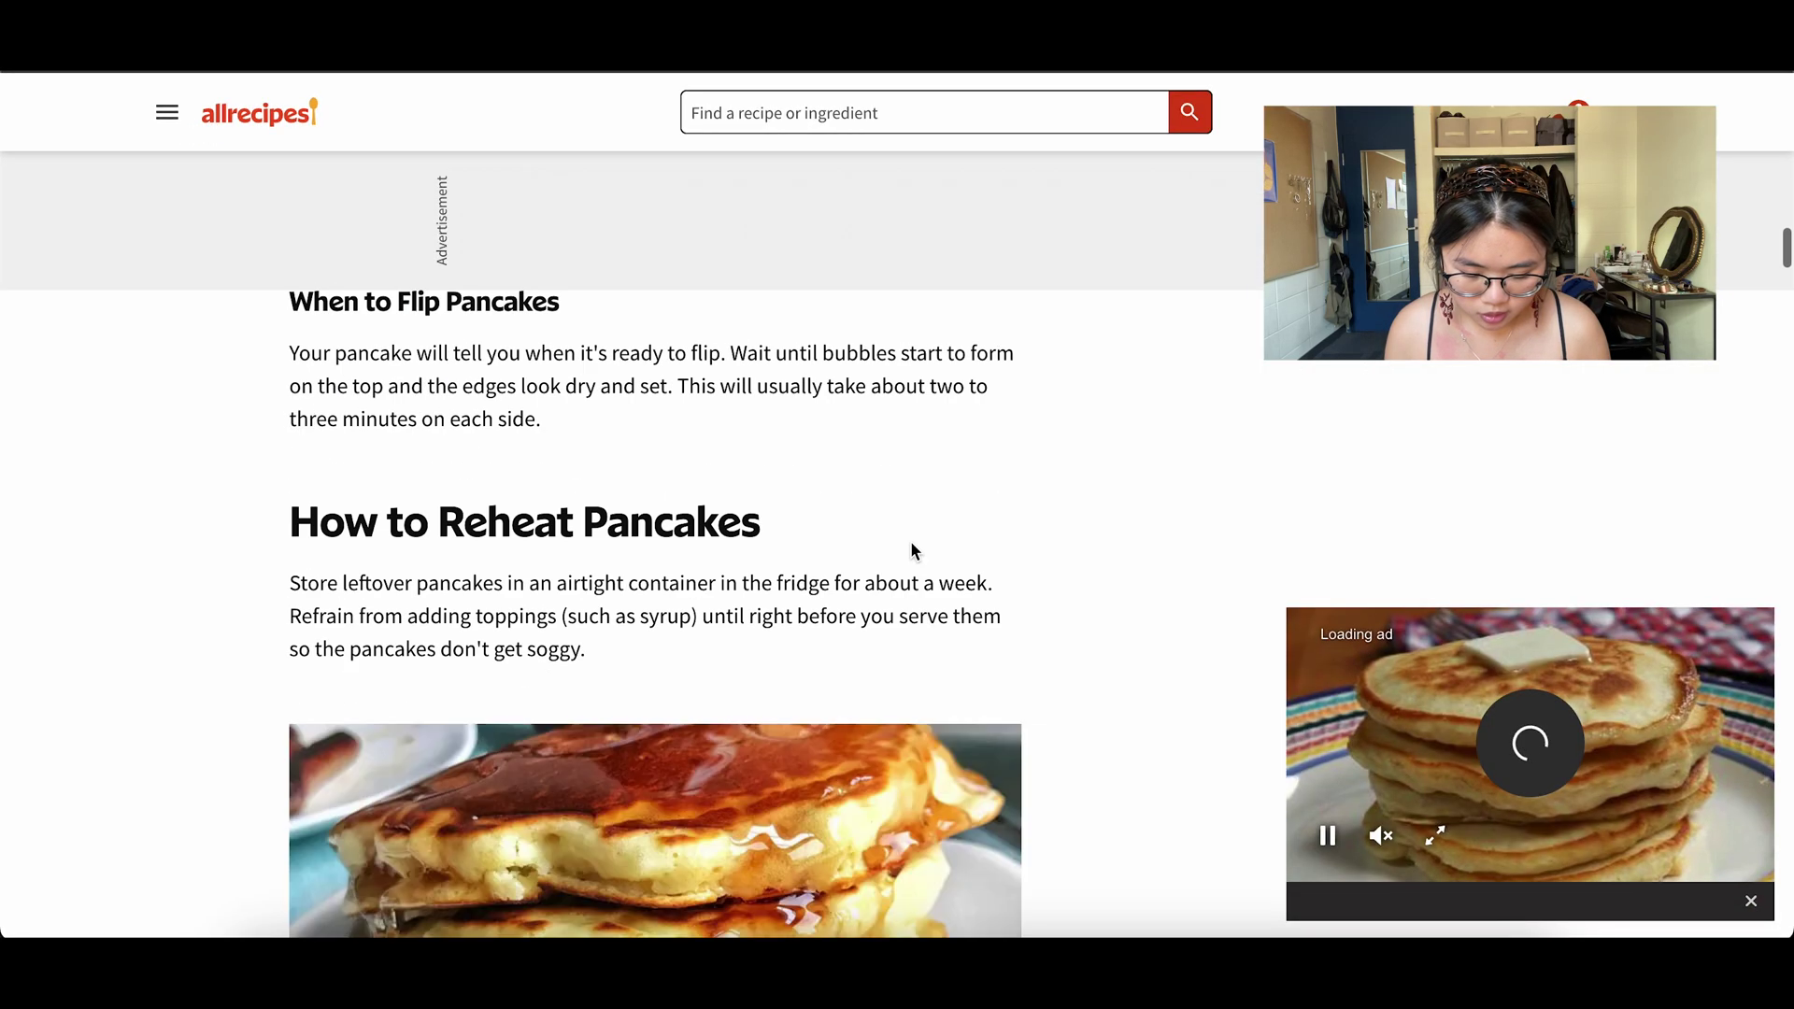
{"action": "scroll", "coordinate": [912, 552], "scroll_direction": "up", "scroll_amount": 3}
{"action": "right_click", "coordinate": [880, 534]}
{"action": "left_click", "coordinate": [972, 600]}
{"action": "key", "text": "alt+Tab"}
{"action": "left_click", "coordinate": [806, 635]}
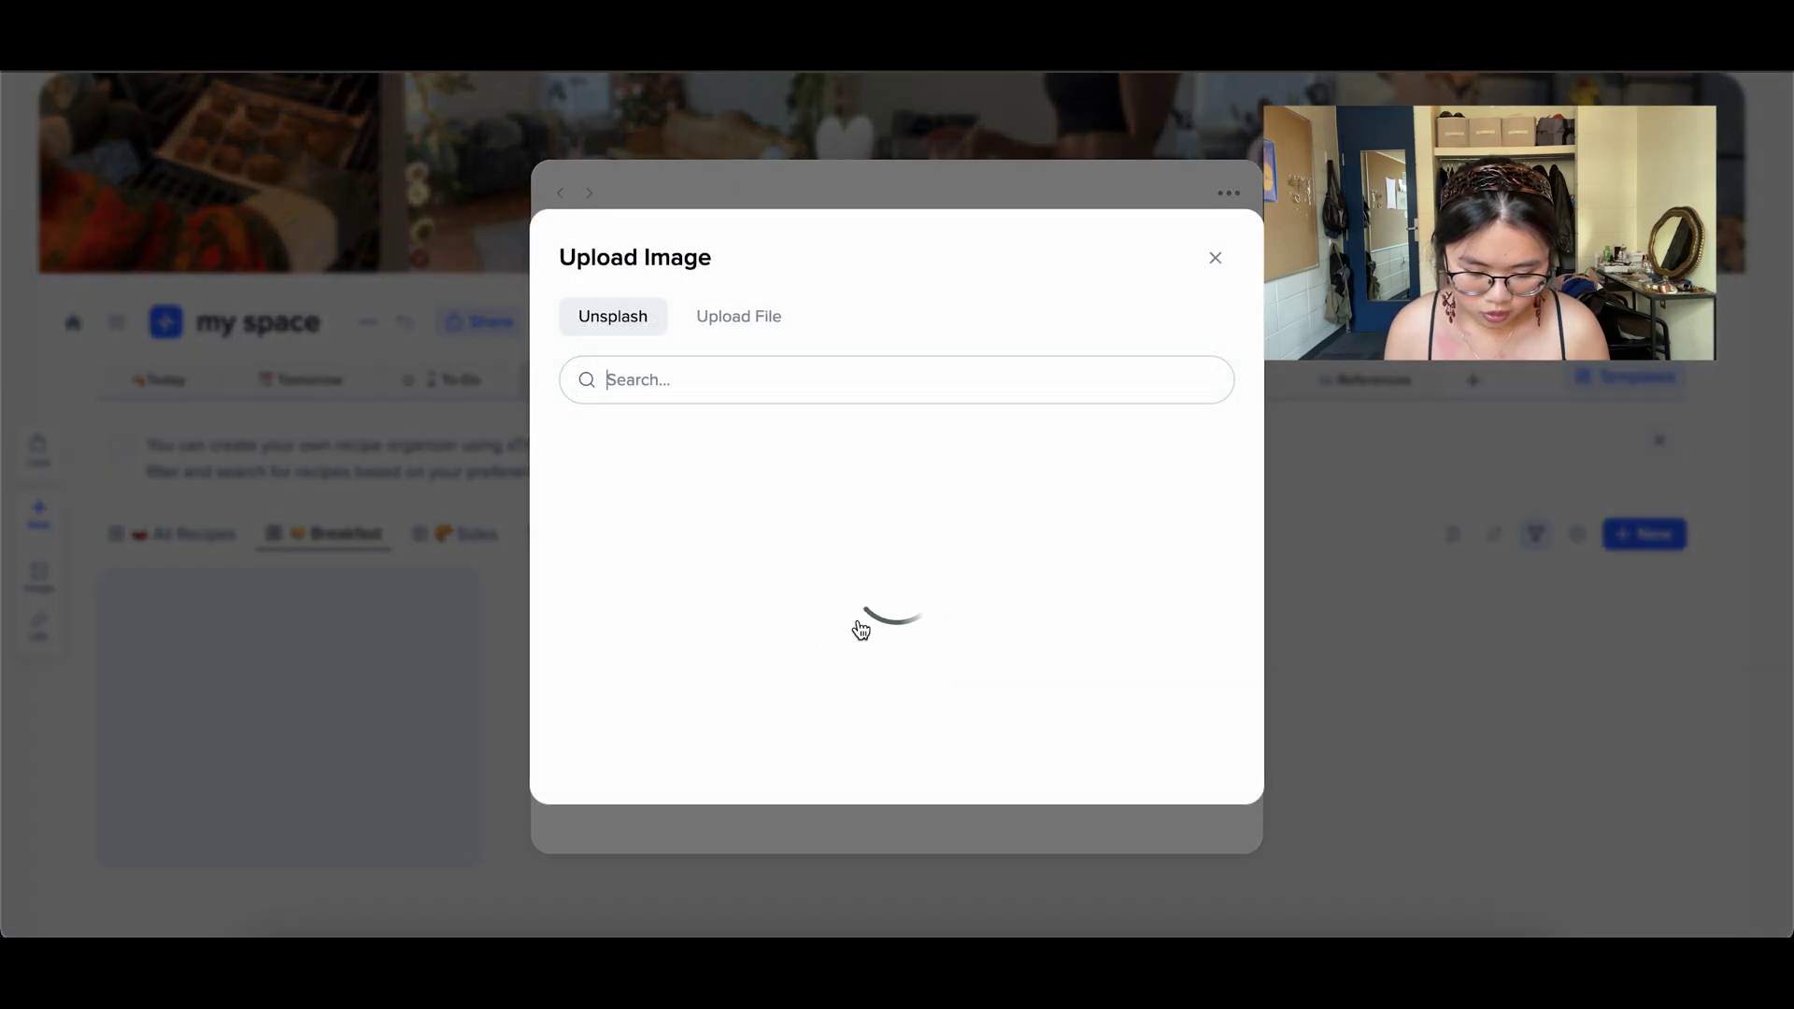
{"action": "key", "text": "ctrl+v"}
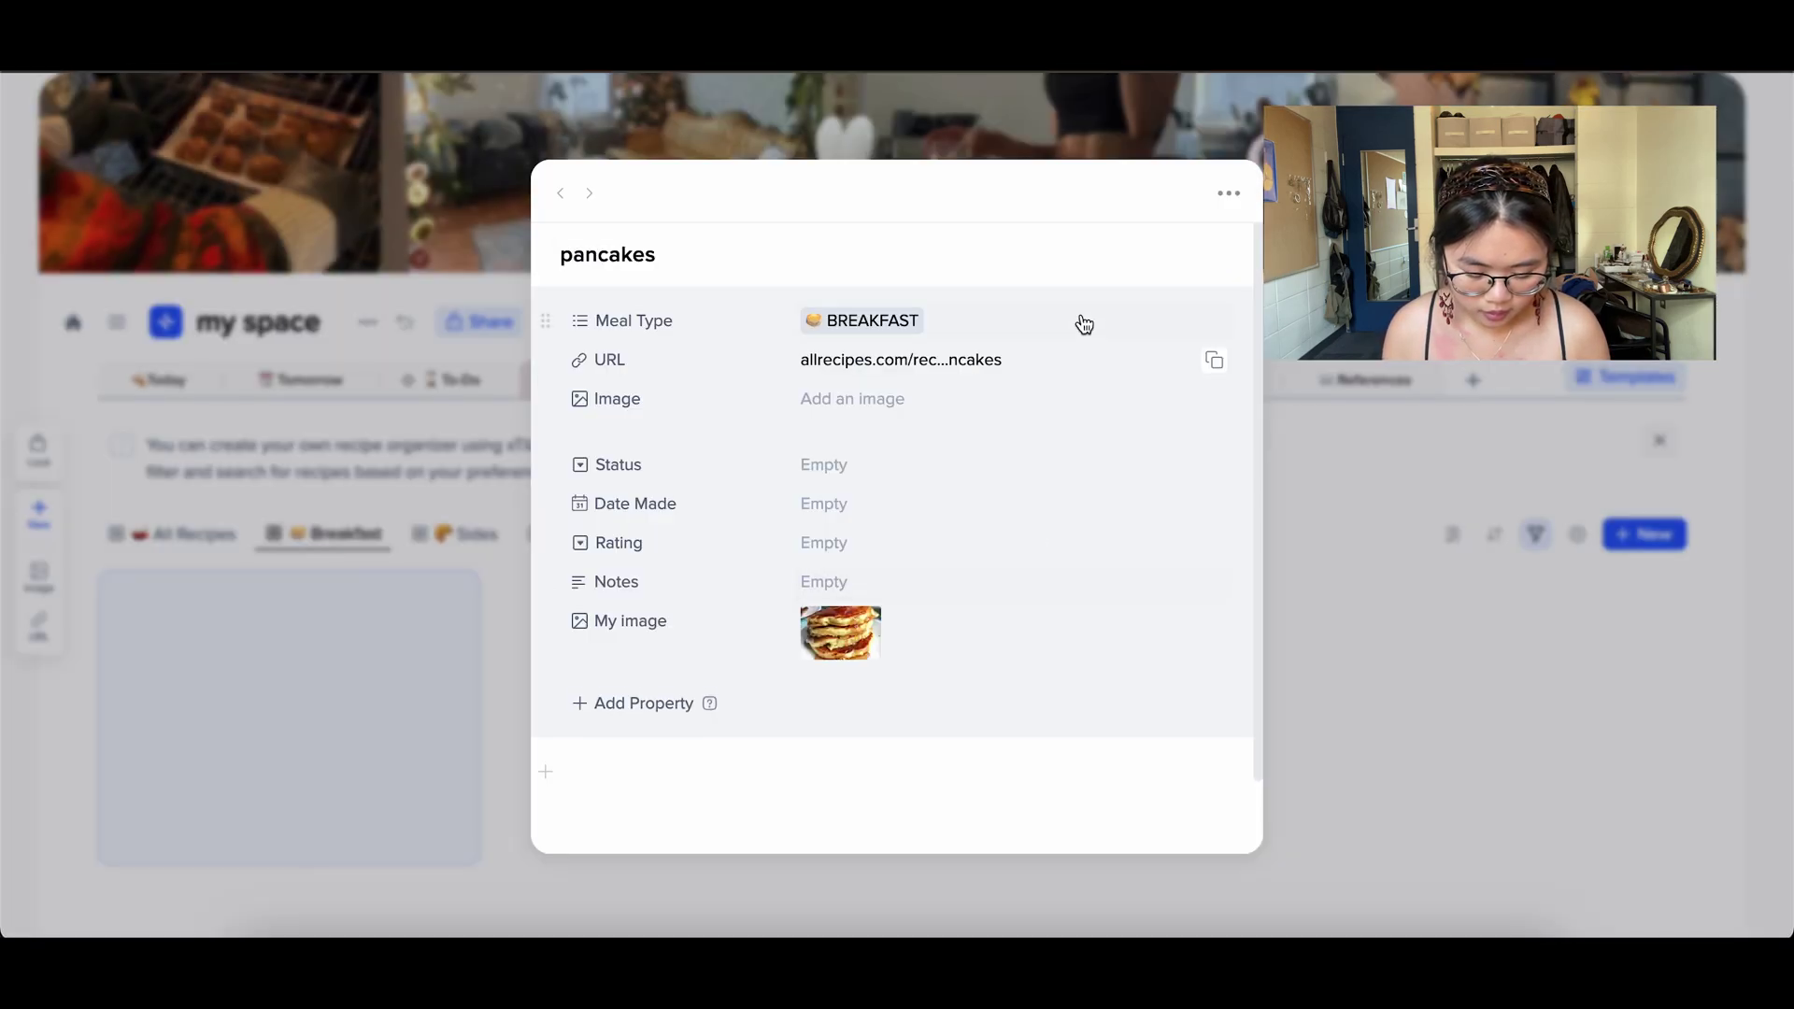
{"action": "left_click", "coordinate": [922, 397]}
{"action": "left_click", "coordinate": [1203, 271]}
Step: Set the pancakes card's Status to Made once and its Date Made to Nov 18, 2024
{"action": "left_click", "coordinate": [839, 469]}
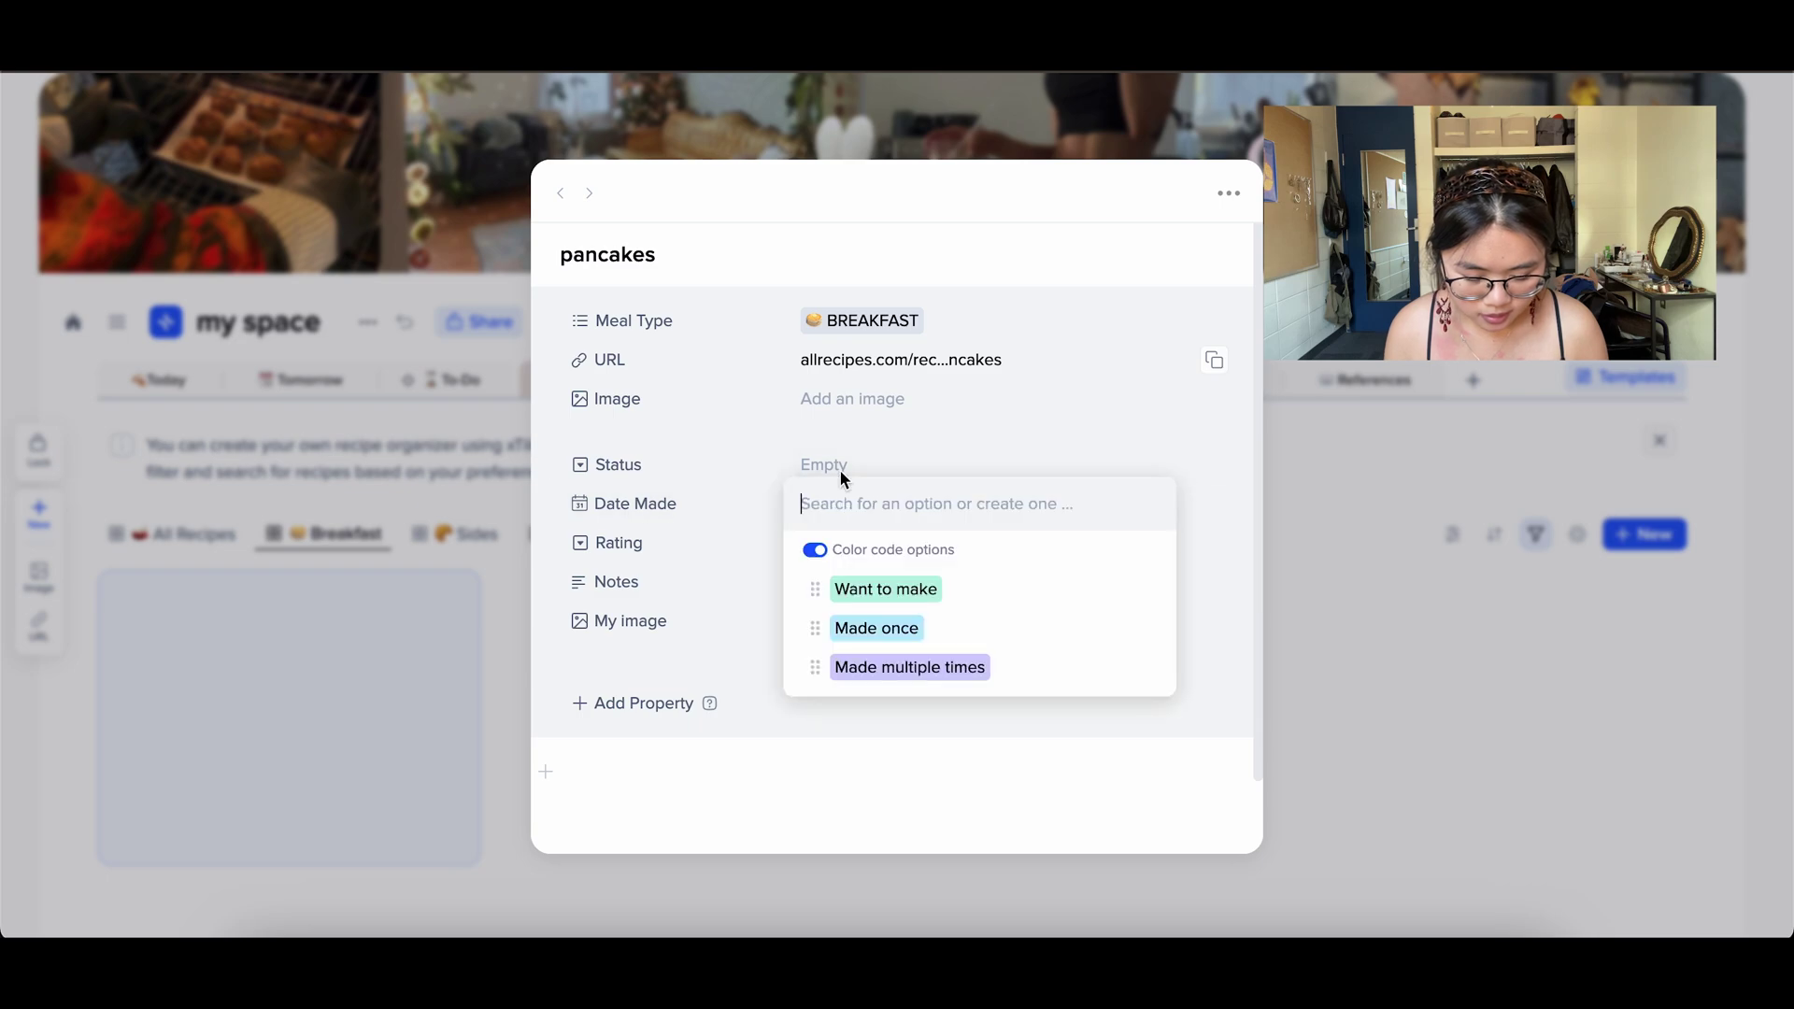
{"action": "left_click", "coordinate": [911, 591]}
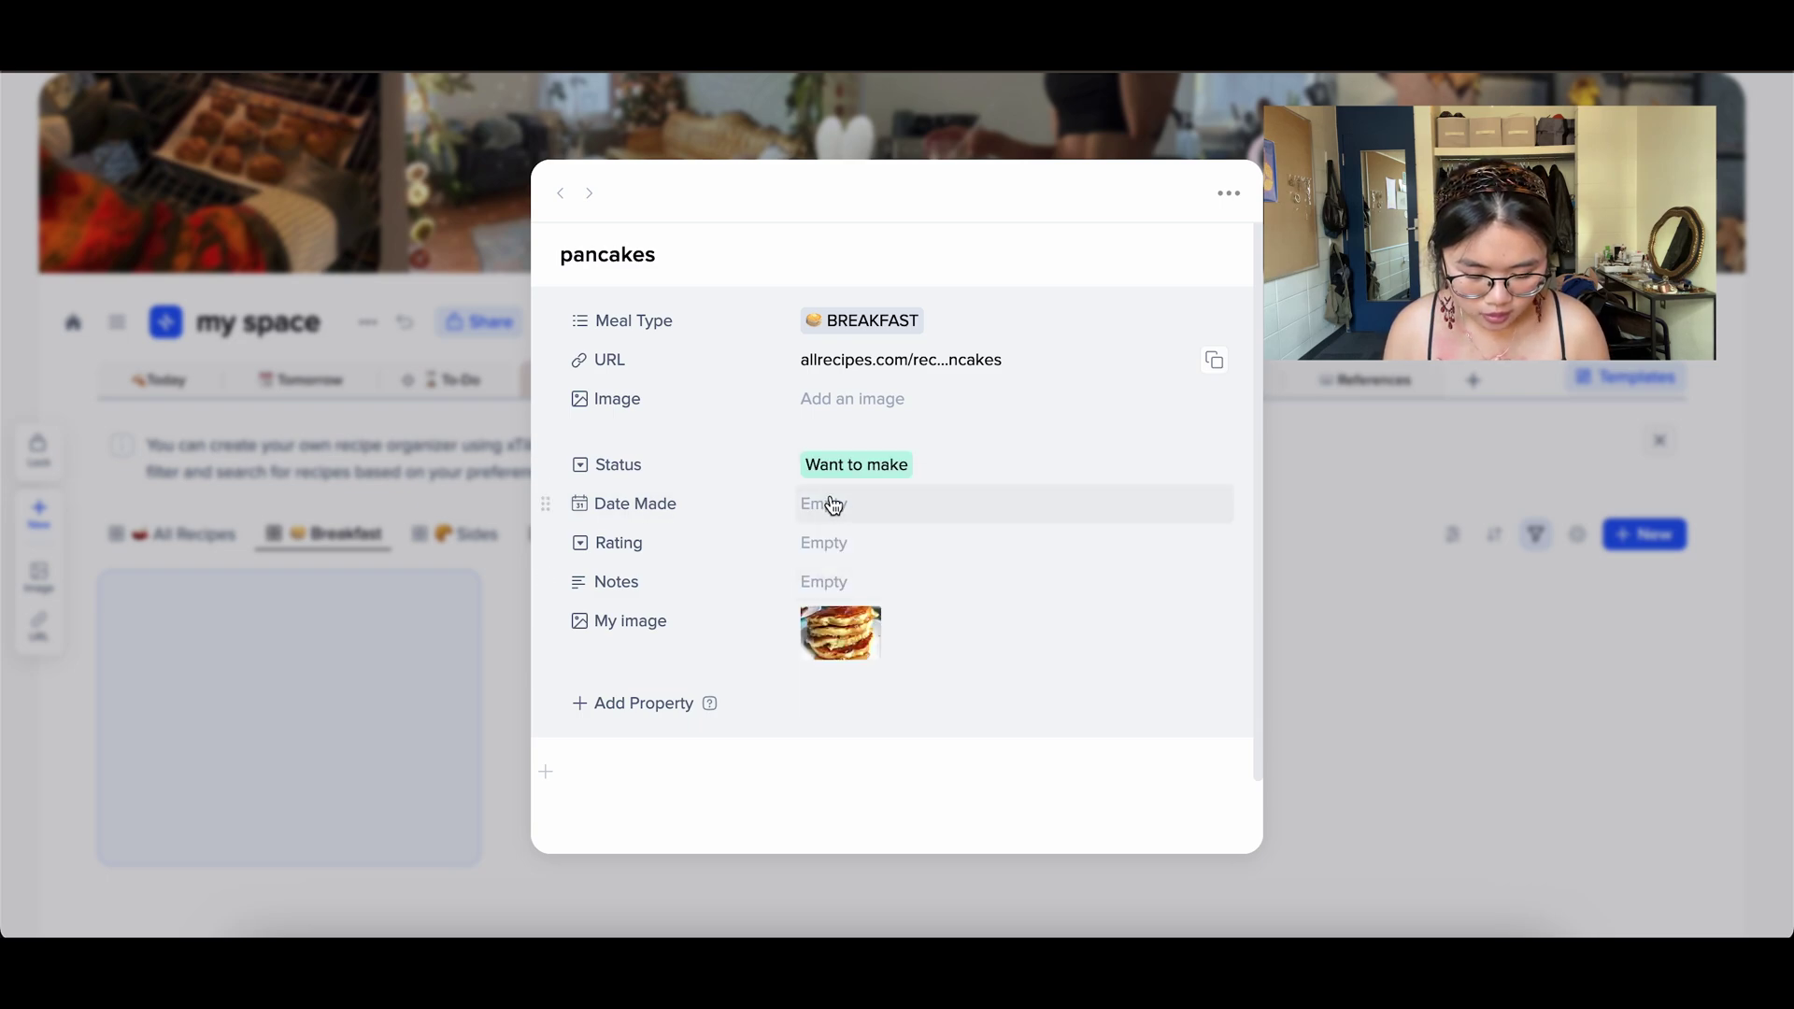
{"action": "left_click", "coordinate": [896, 469]}
{"action": "left_click", "coordinate": [885, 630]}
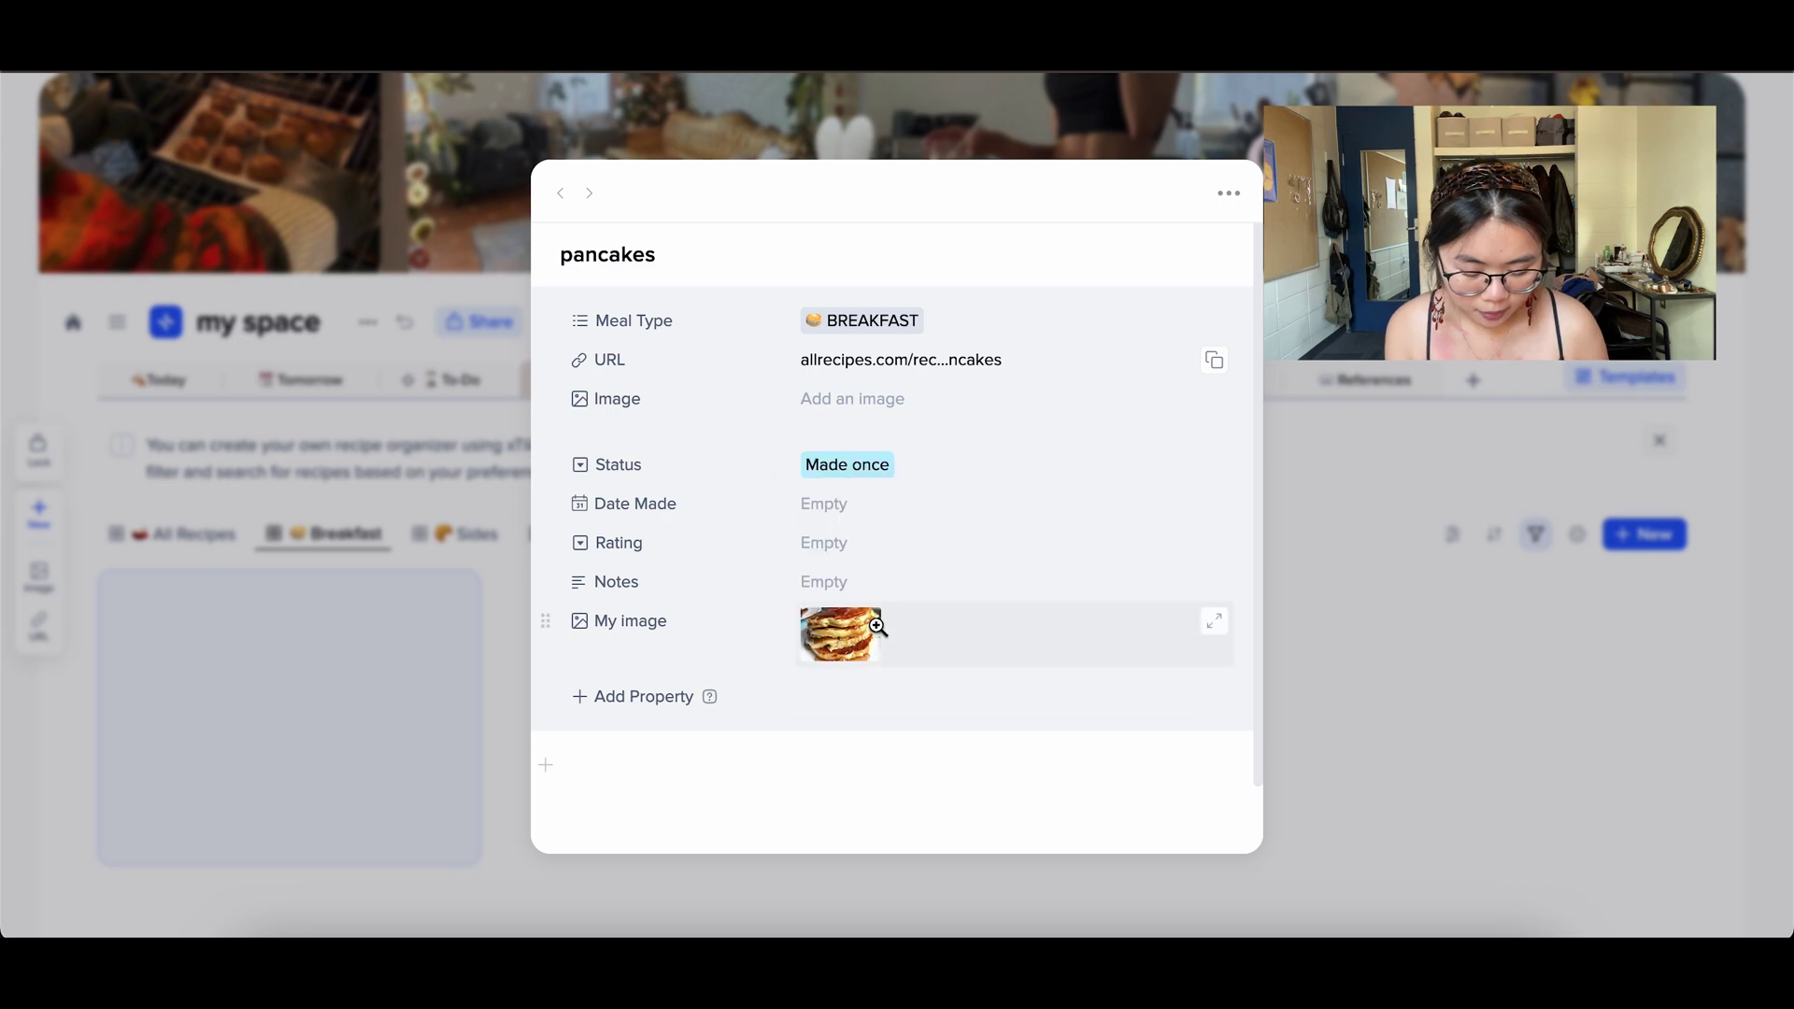
{"action": "left_click", "coordinate": [829, 504]}
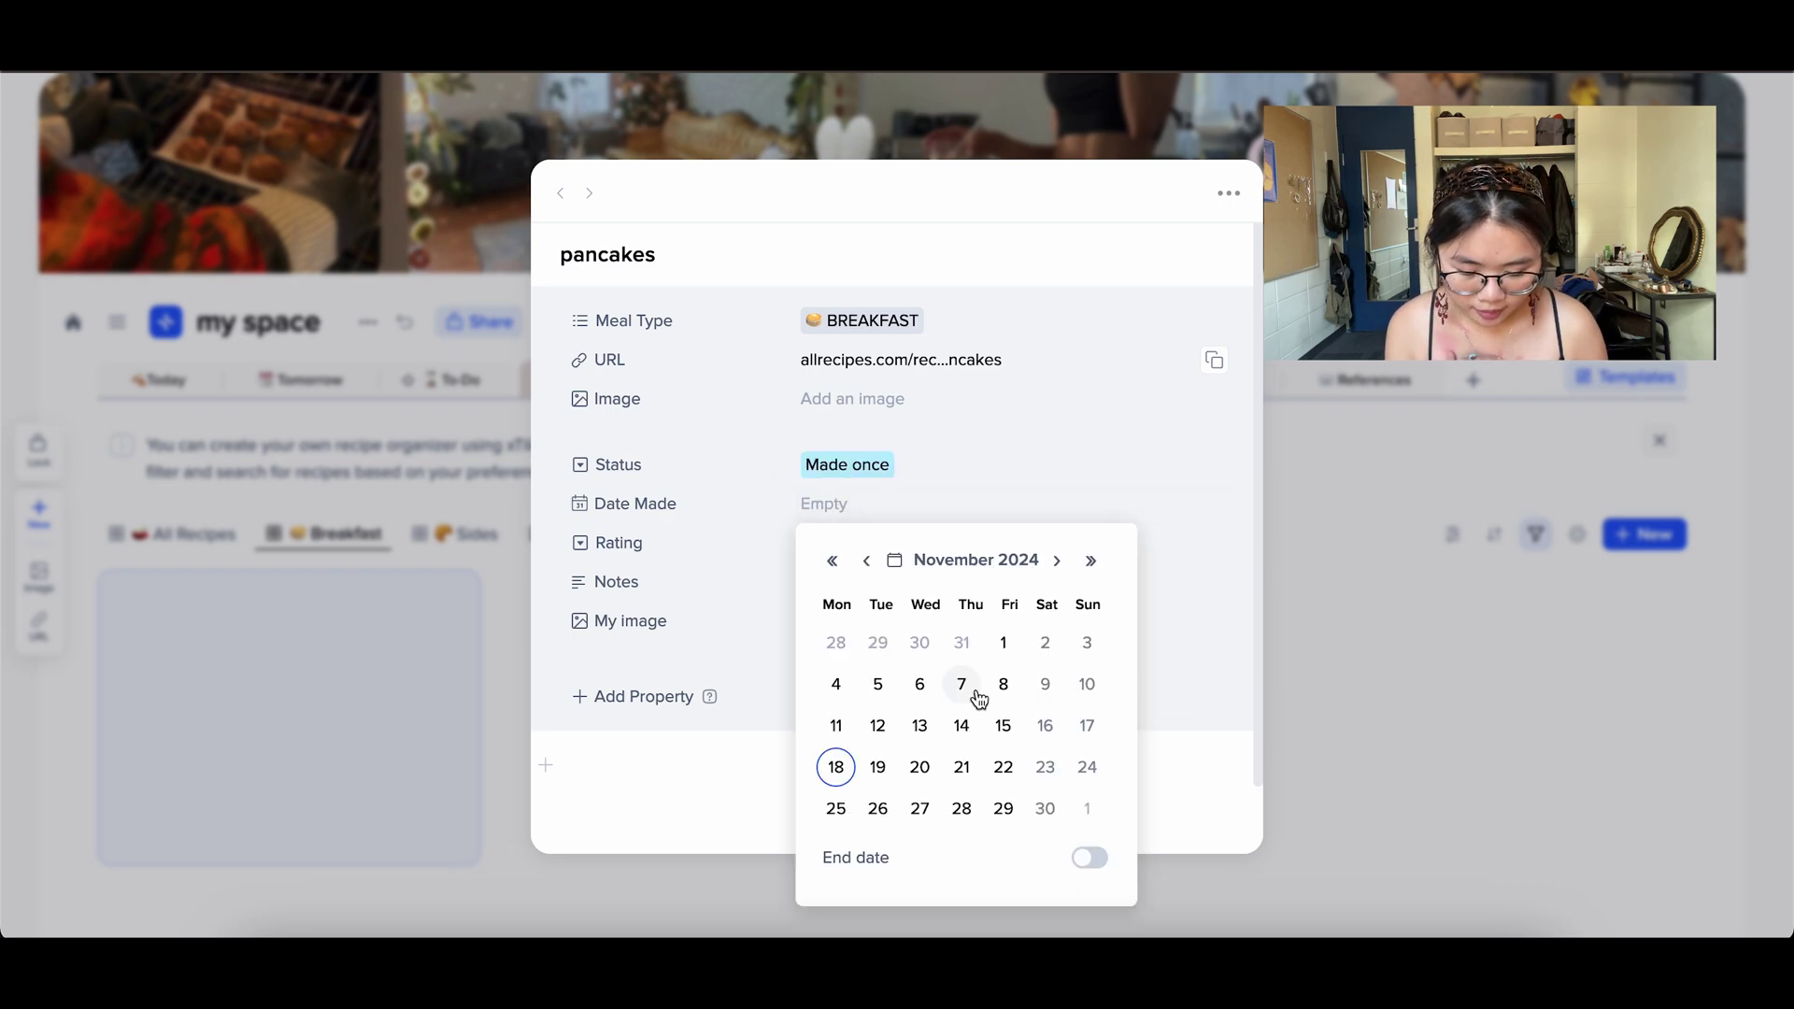
{"action": "left_click", "coordinate": [850, 766]}
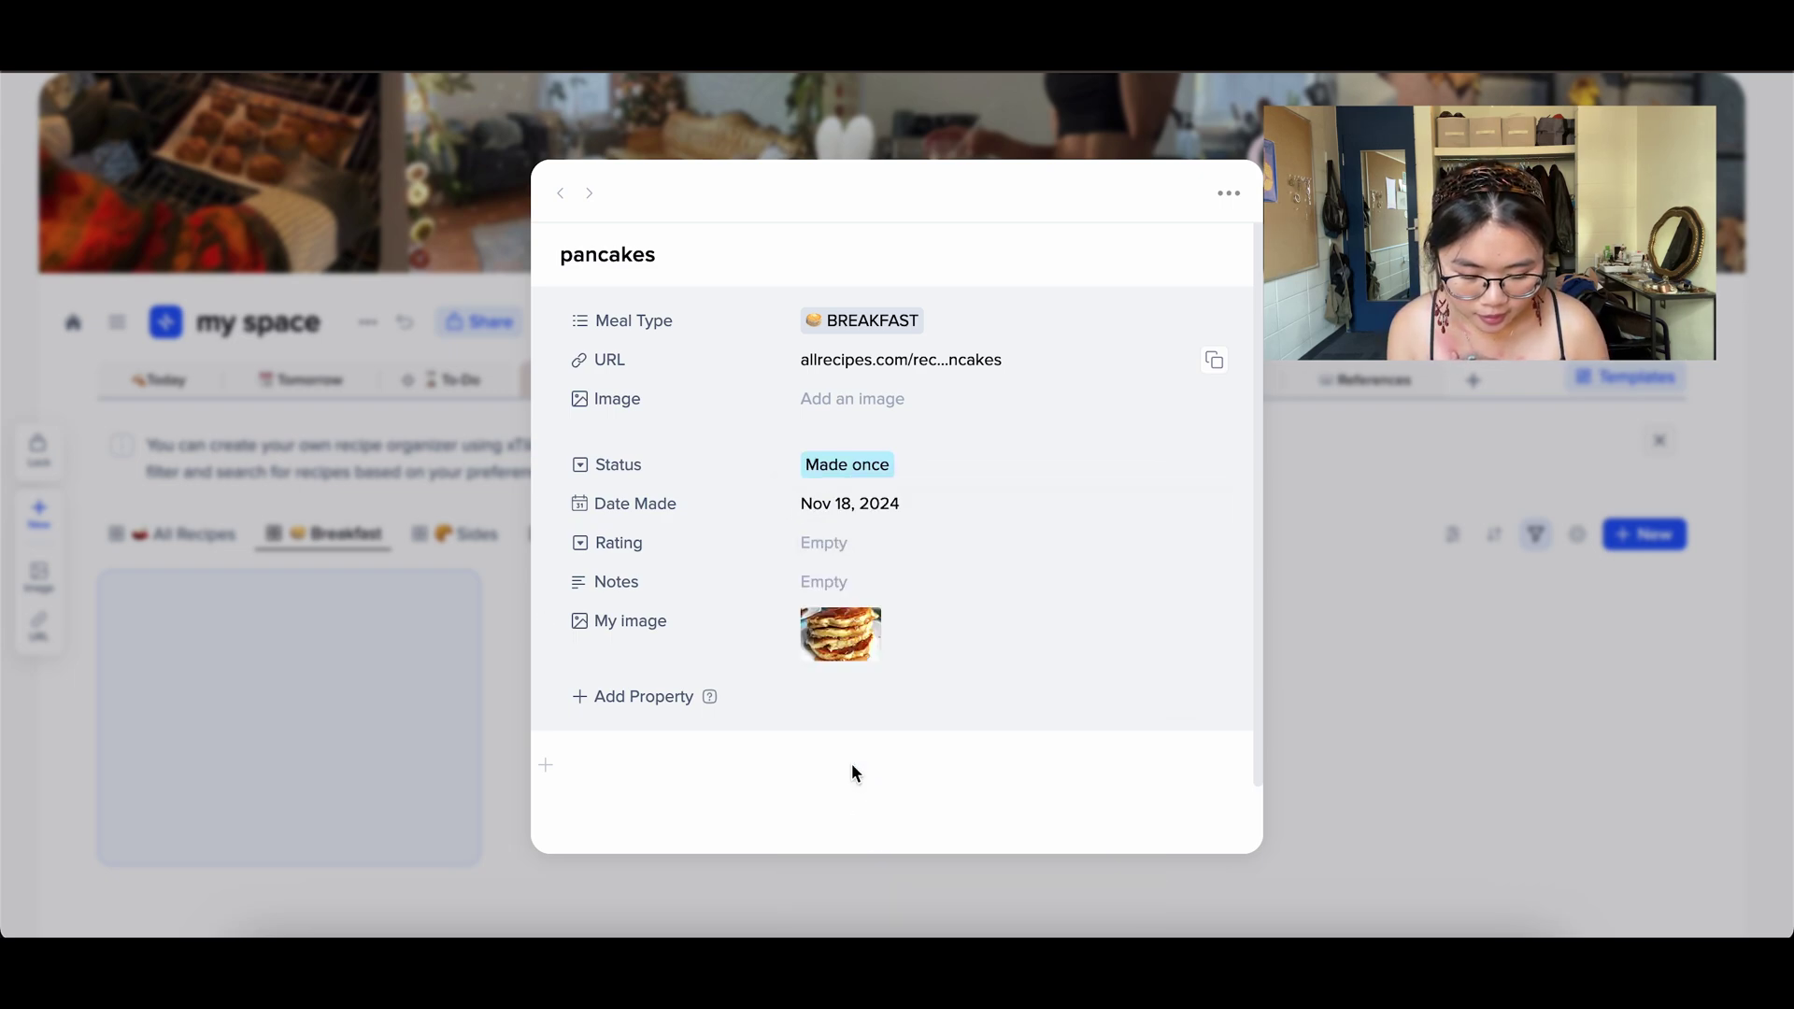
Step: Rate the pancakes recipe Scrumptious, enter "sdhsUIODGosu" in its Notes, and close the card
{"action": "left_click", "coordinate": [823, 545]}
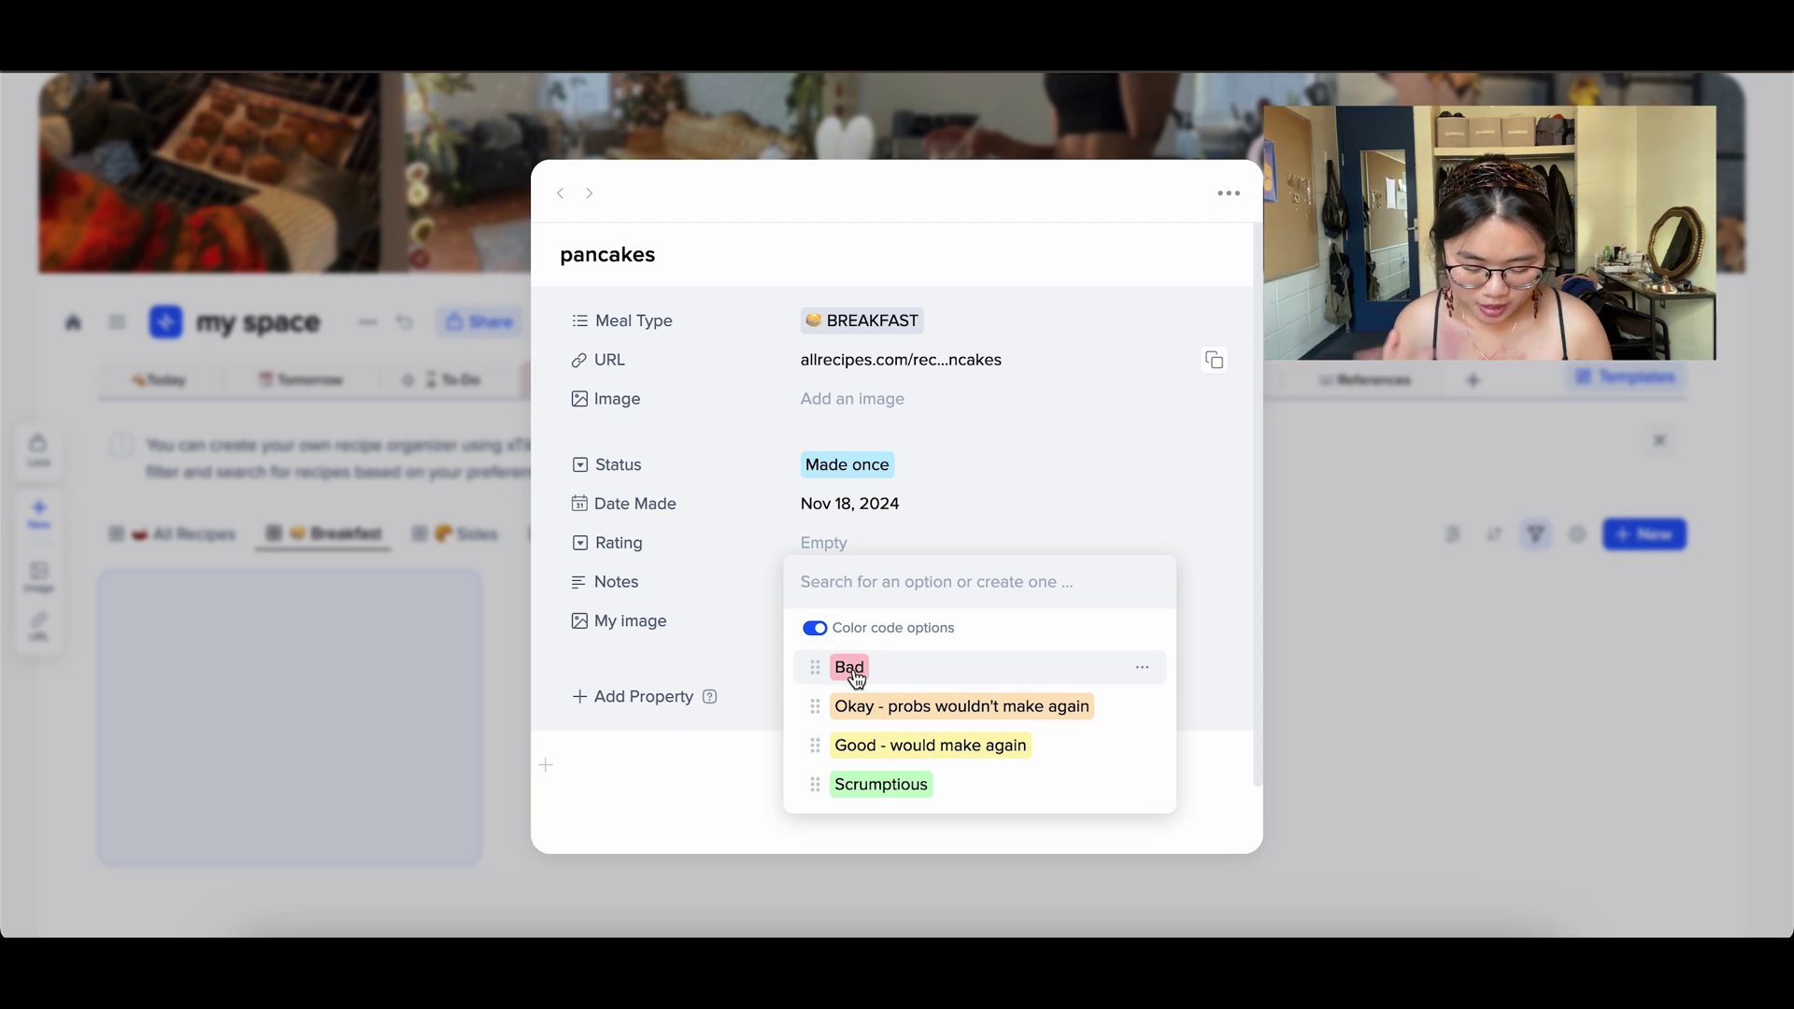
{"action": "left_click", "coordinate": [903, 790]}
{"action": "left_click", "coordinate": [843, 581]}
{"action": "type", "text": "sdhcxdsu"}
{"action": "left_click", "coordinate": [1529, 645]}
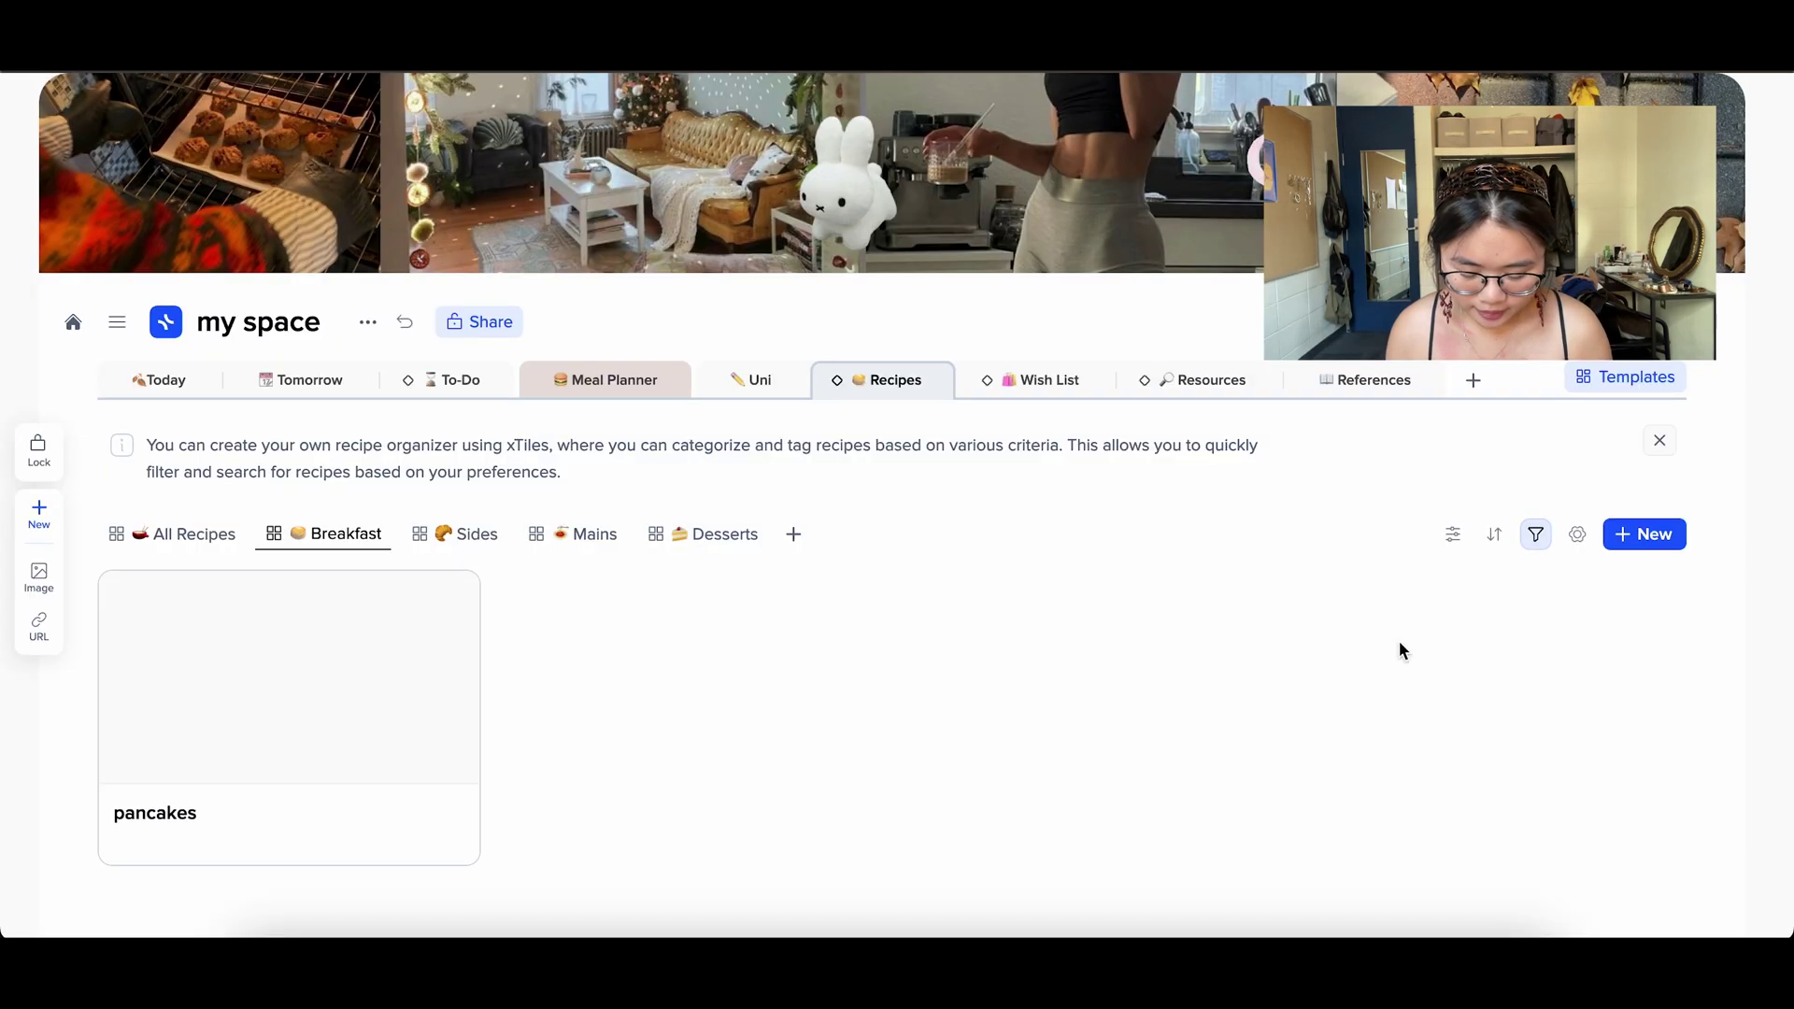
Step: Add the pancakes card to the Calendar collection and add that collection as a new page in my space
{"action": "left_click", "coordinate": [349, 661]}
{"action": "left_click", "coordinate": [365, 667]}
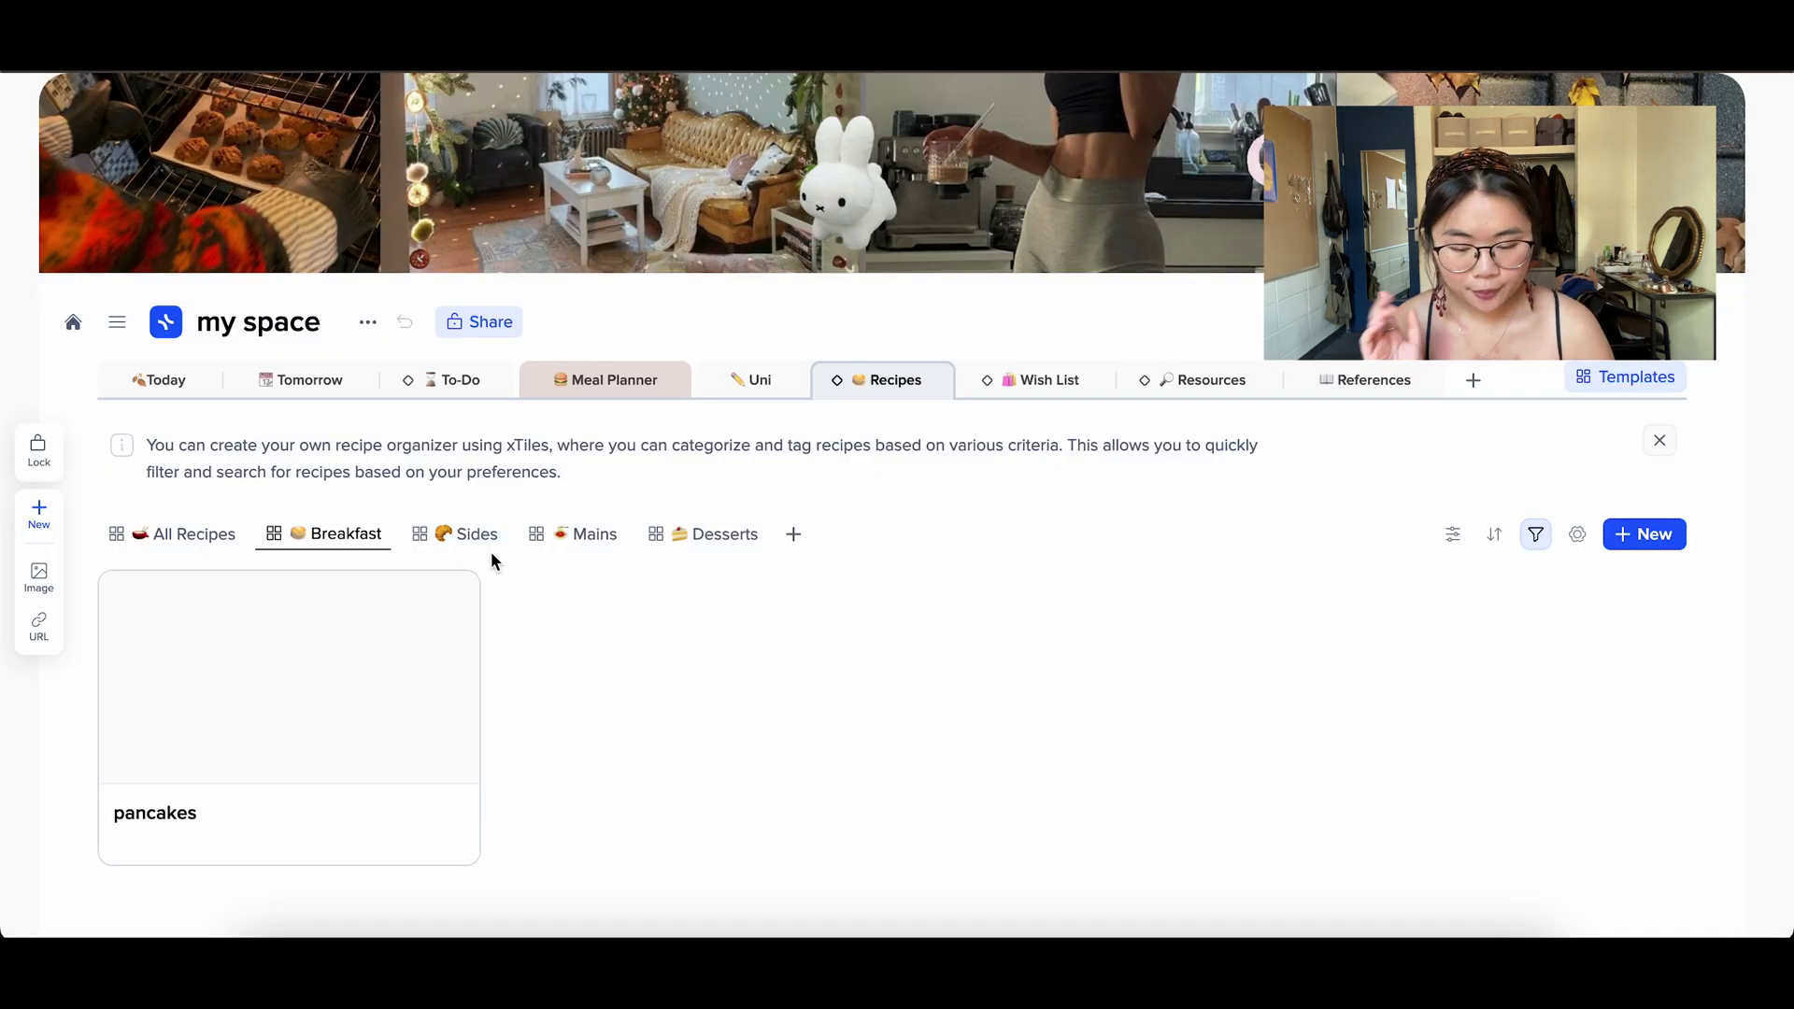
{"action": "left_click", "coordinate": [248, 669]}
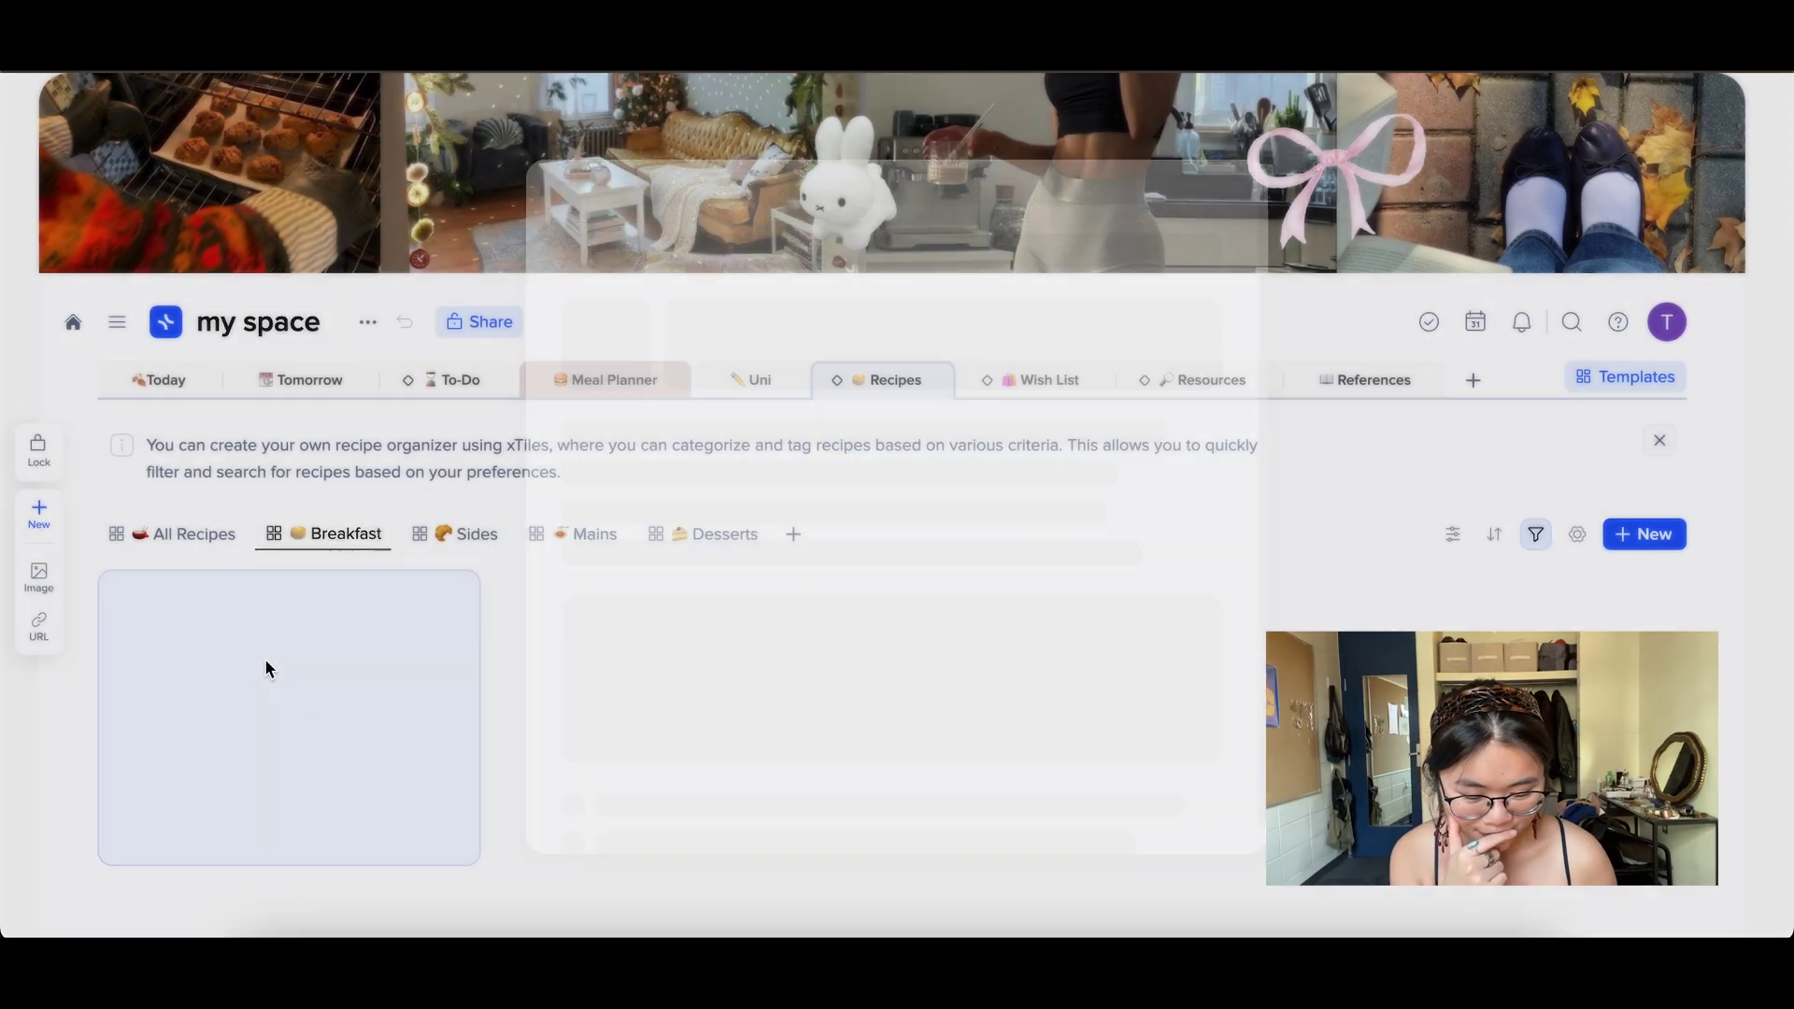
{"action": "left_click", "coordinate": [1245, 197]}
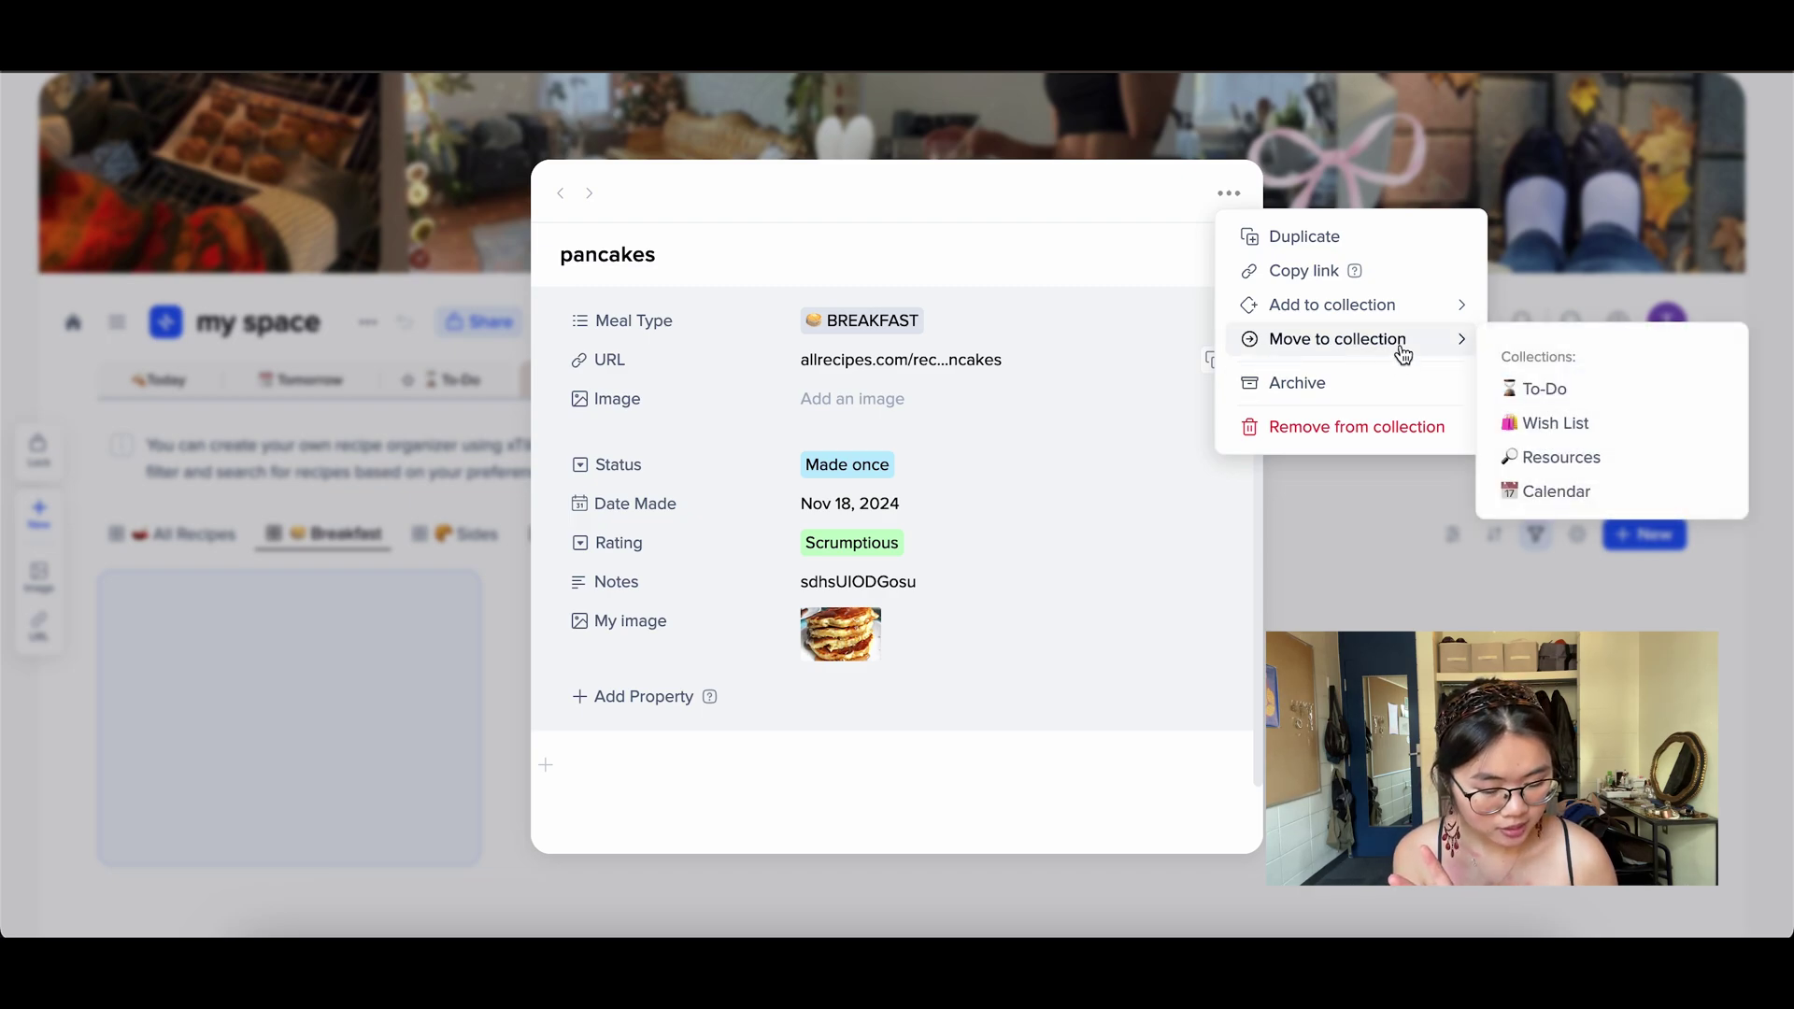
{"action": "mouse_move", "coordinate": [1408, 316]}
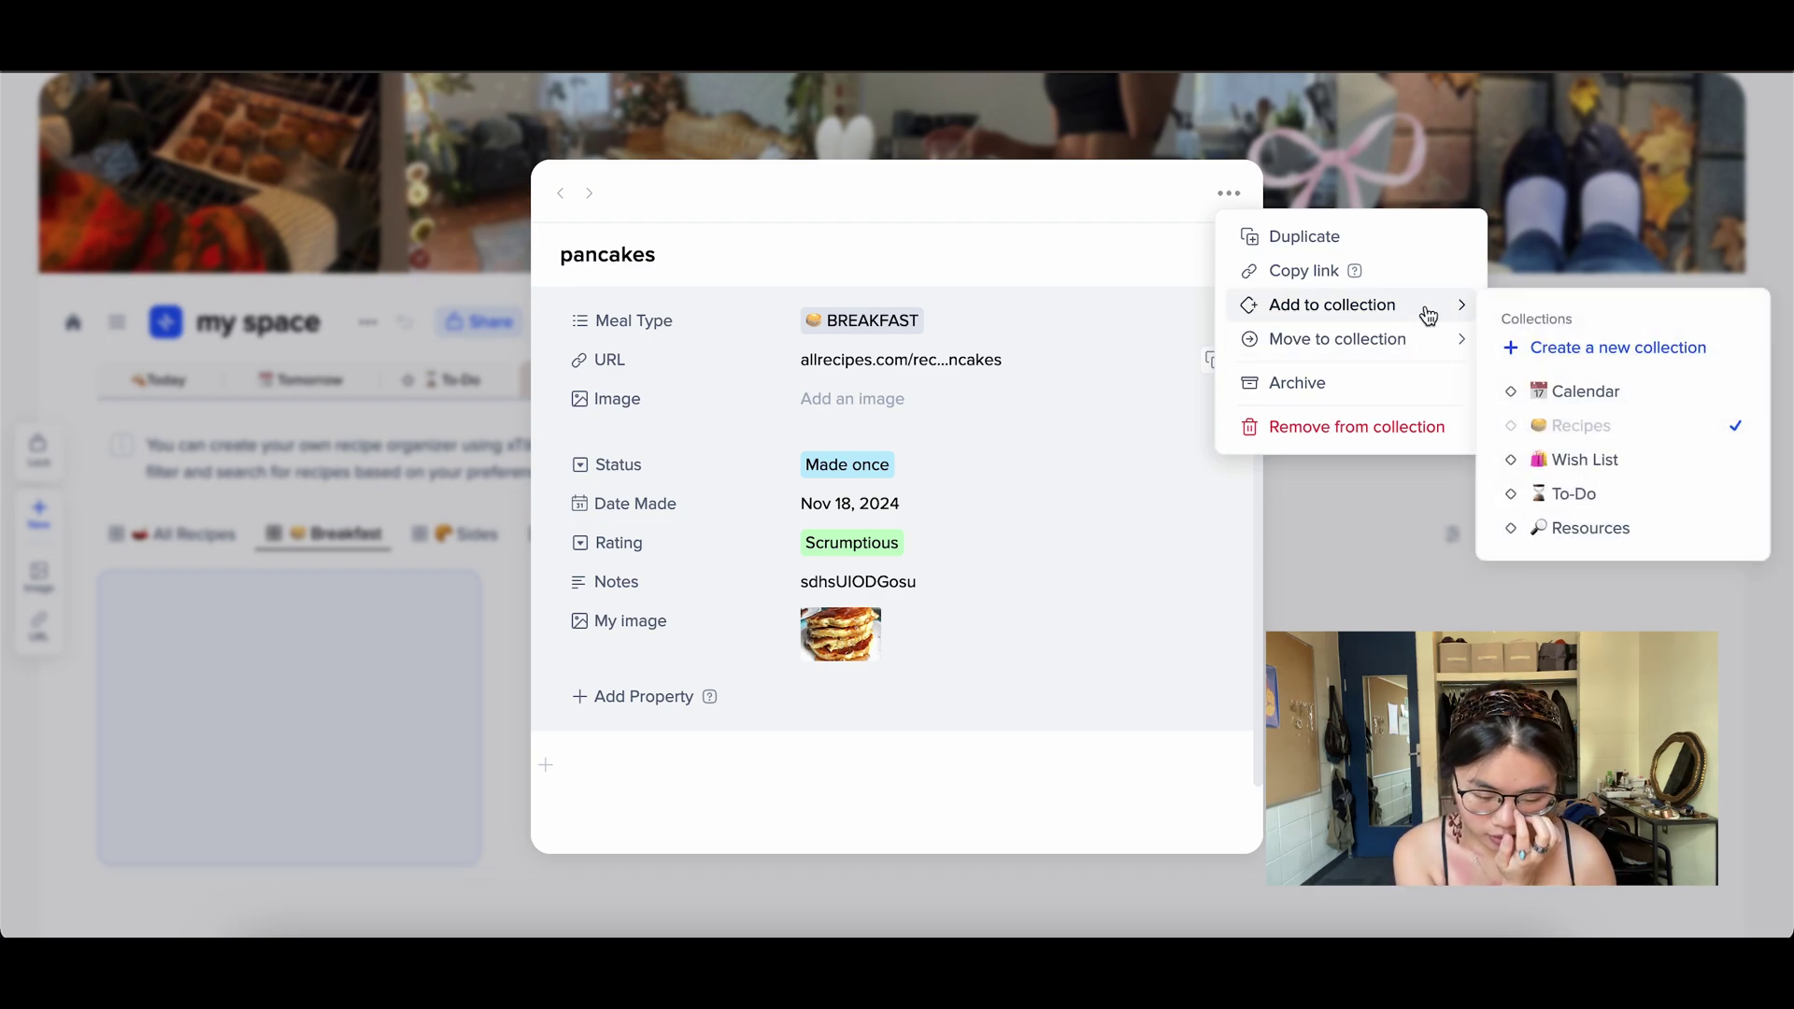
{"action": "left_click", "coordinate": [1576, 390]}
{"action": "left_click", "coordinate": [1320, 189]}
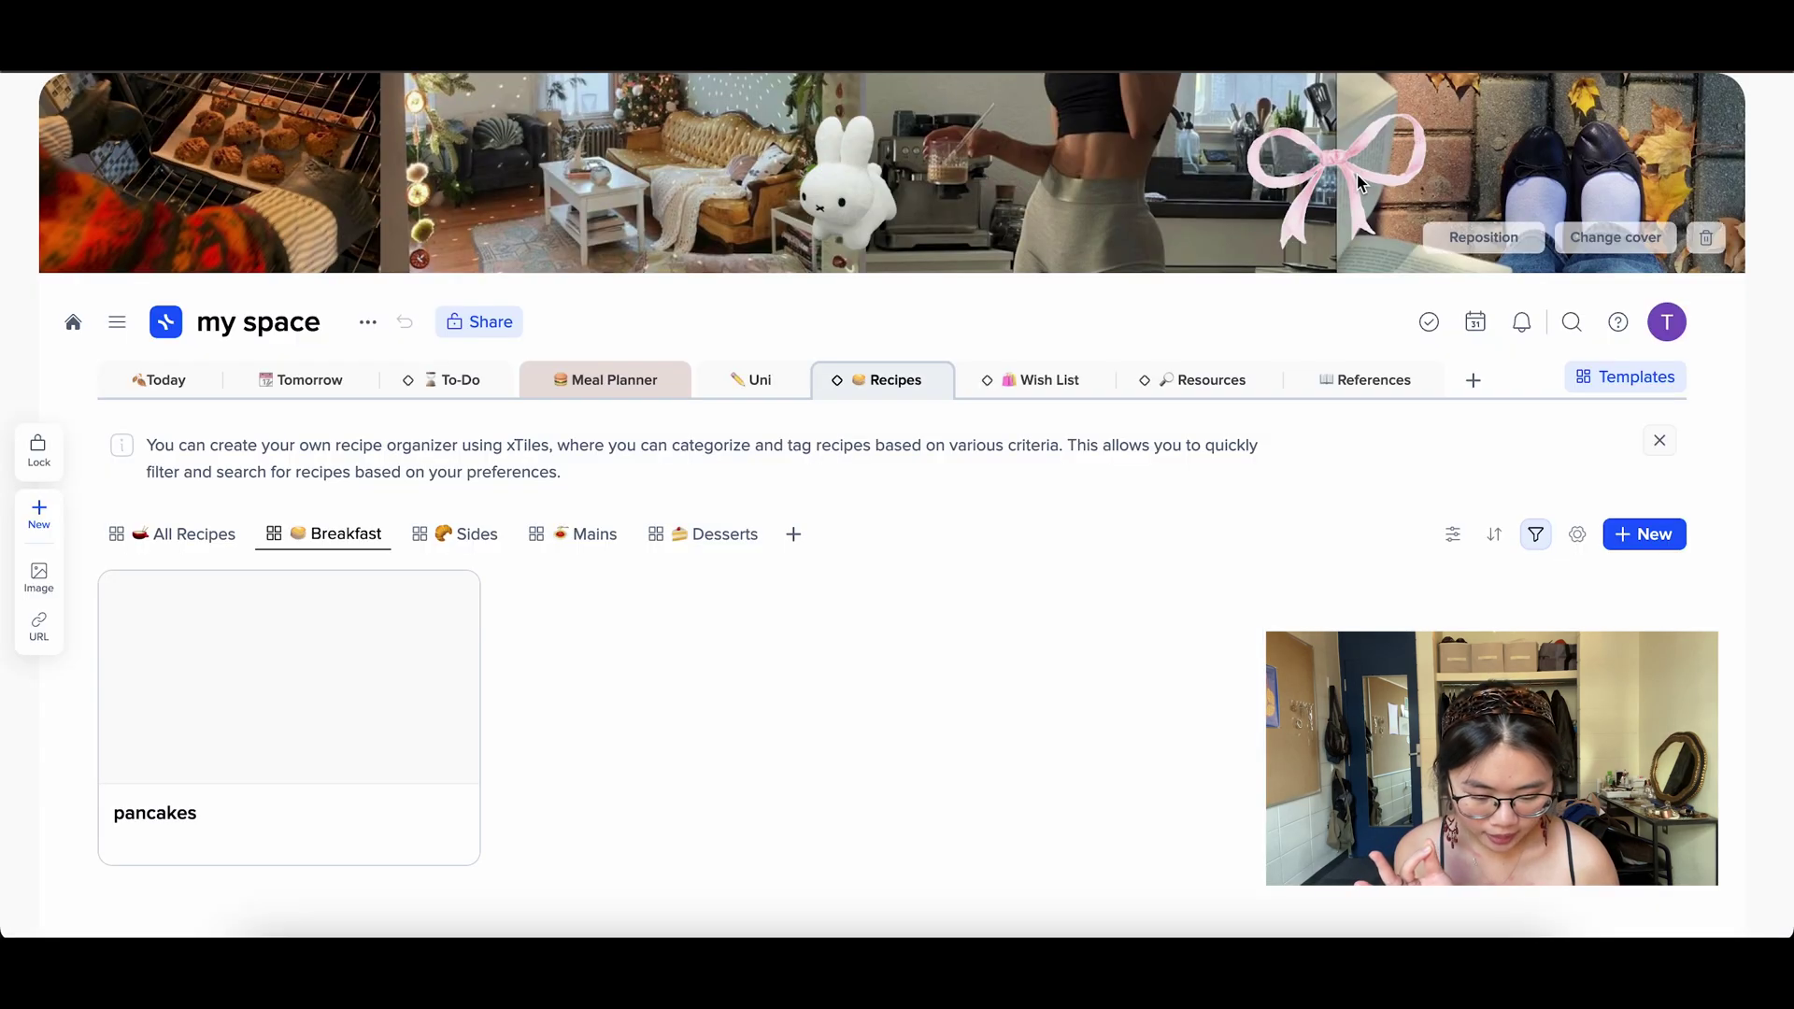
{"action": "left_click", "coordinate": [1477, 379]}
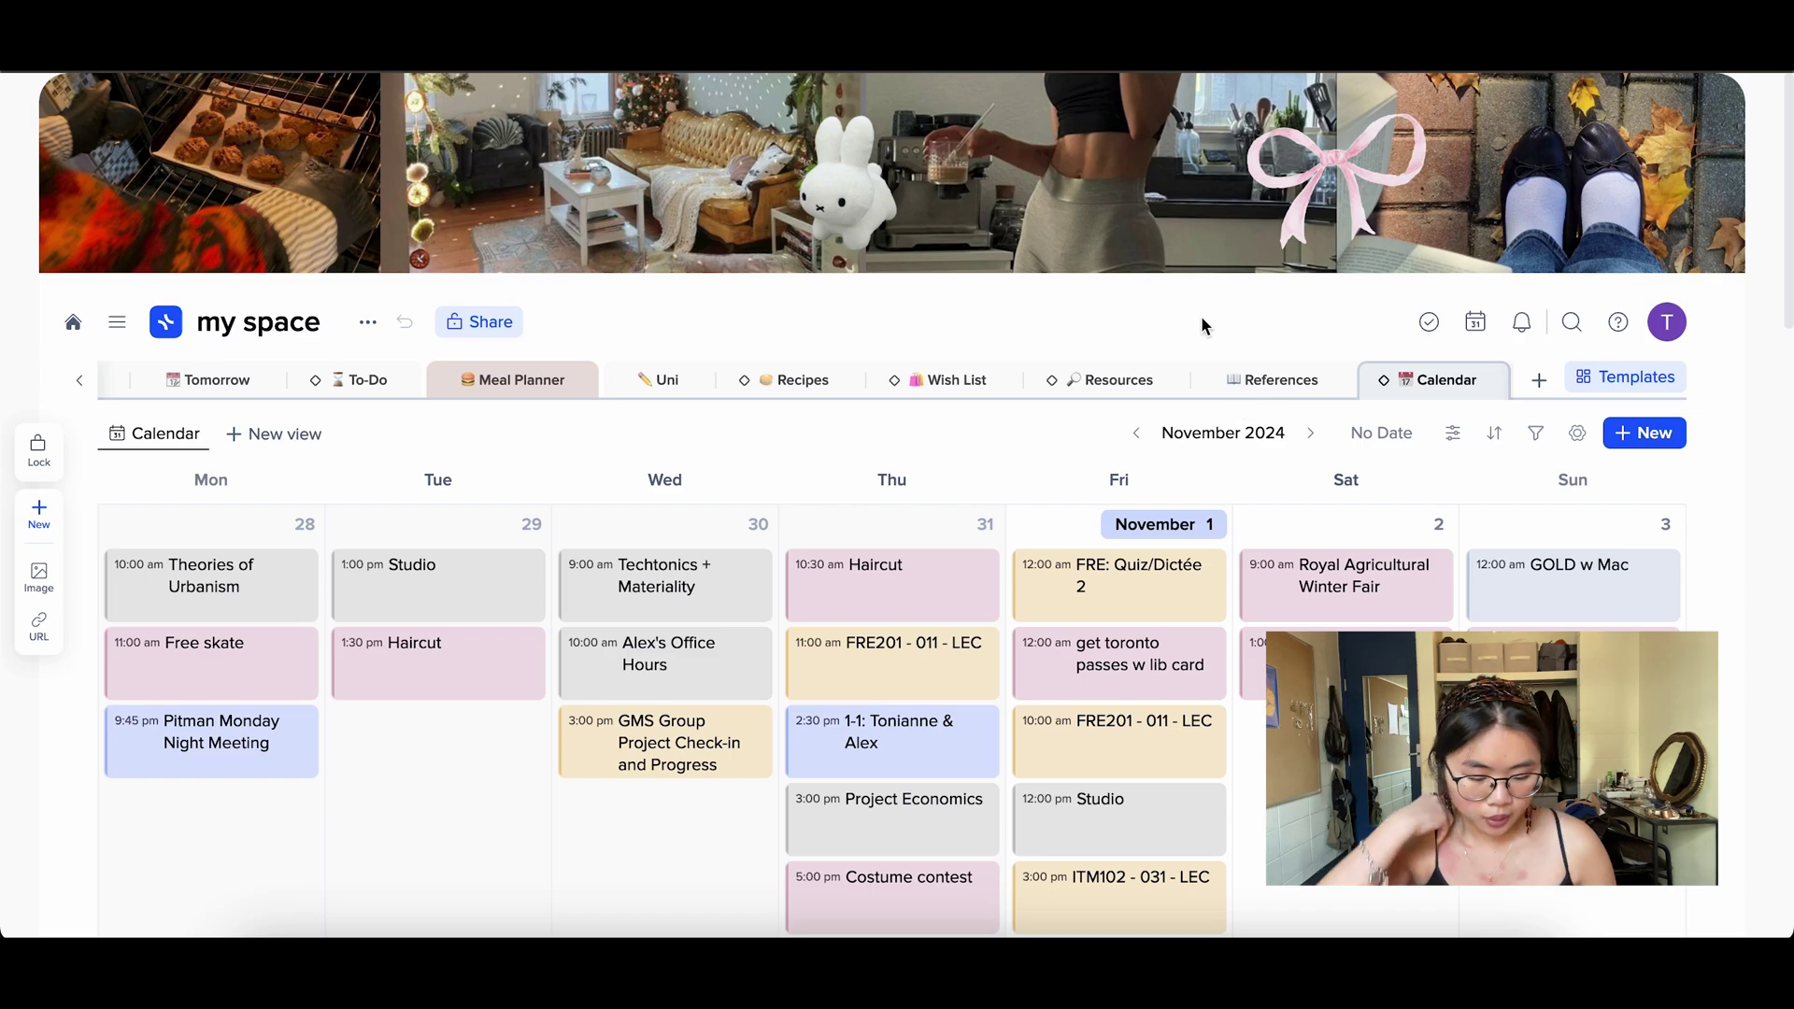
Step: List the Calendar's undated items, schedule the pancakes card on November 20, and close the list
{"action": "scroll", "coordinate": [1185, 530], "scroll_direction": "down", "scroll_amount": 3}
{"action": "scroll", "coordinate": [1183, 525], "scroll_direction": "down", "scroll_amount": 18}
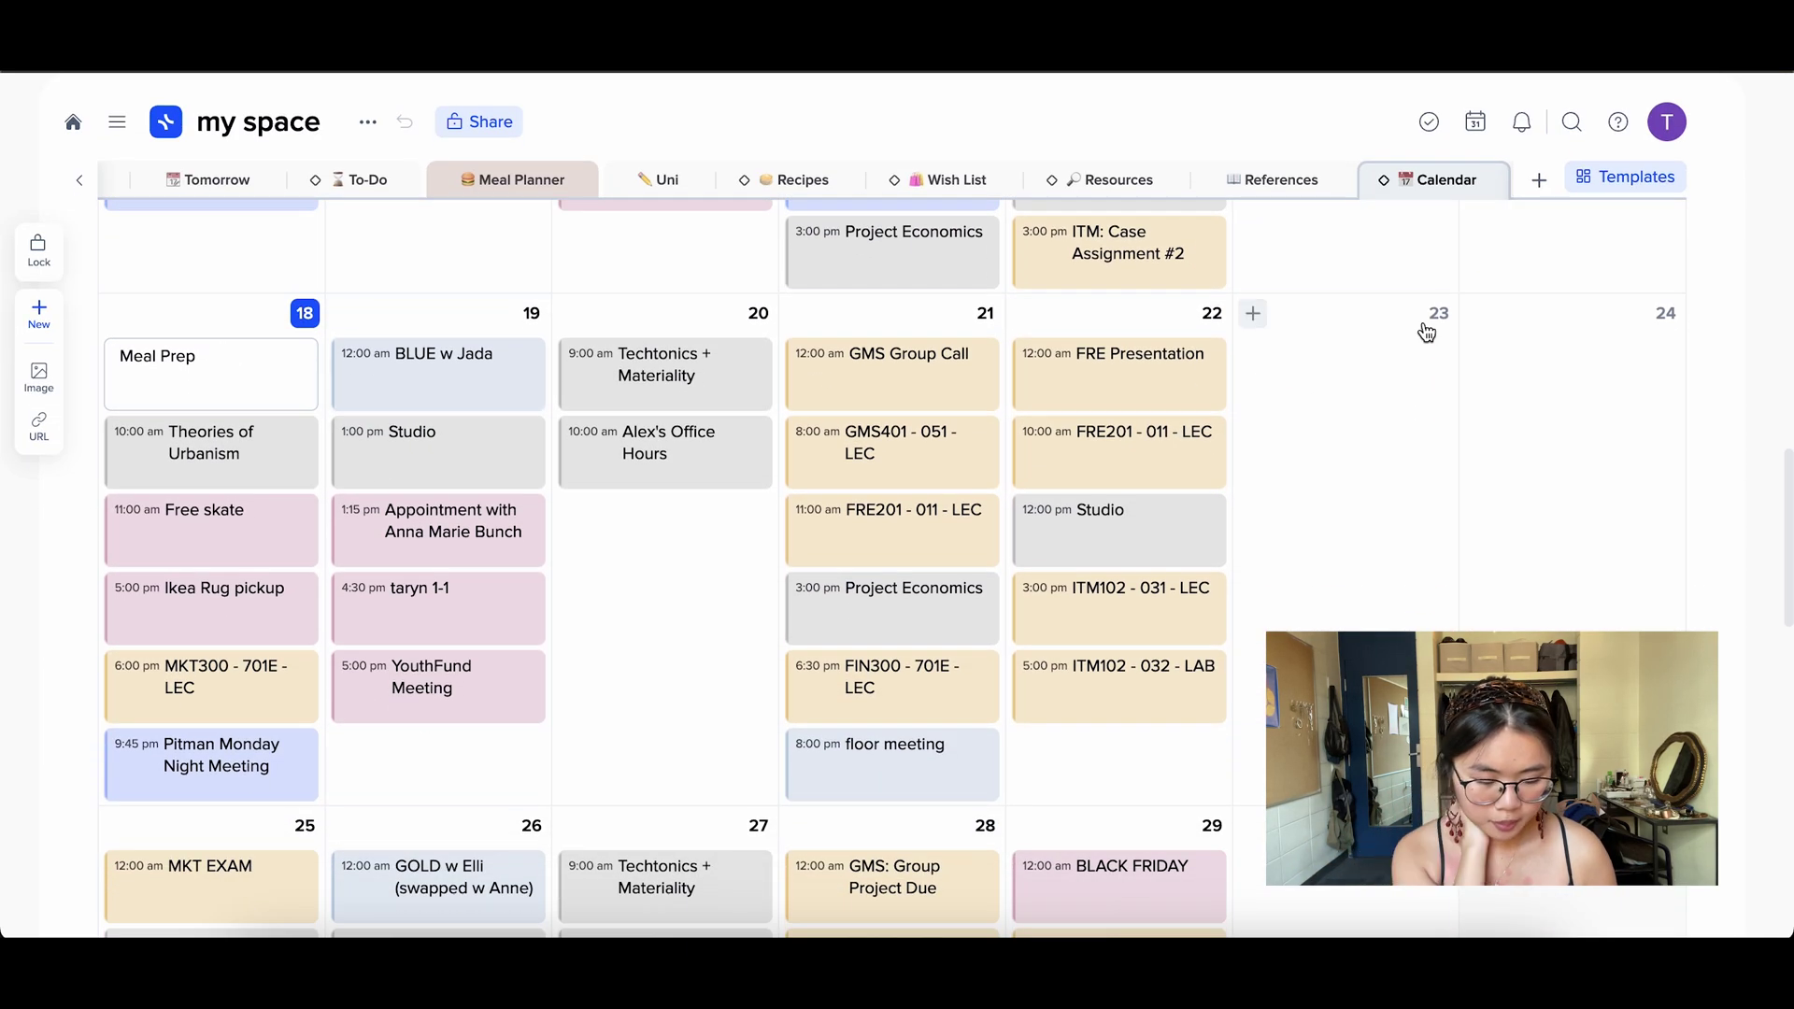
{"action": "scroll", "coordinate": [1425, 329], "scroll_direction": "up", "scroll_amount": 20}
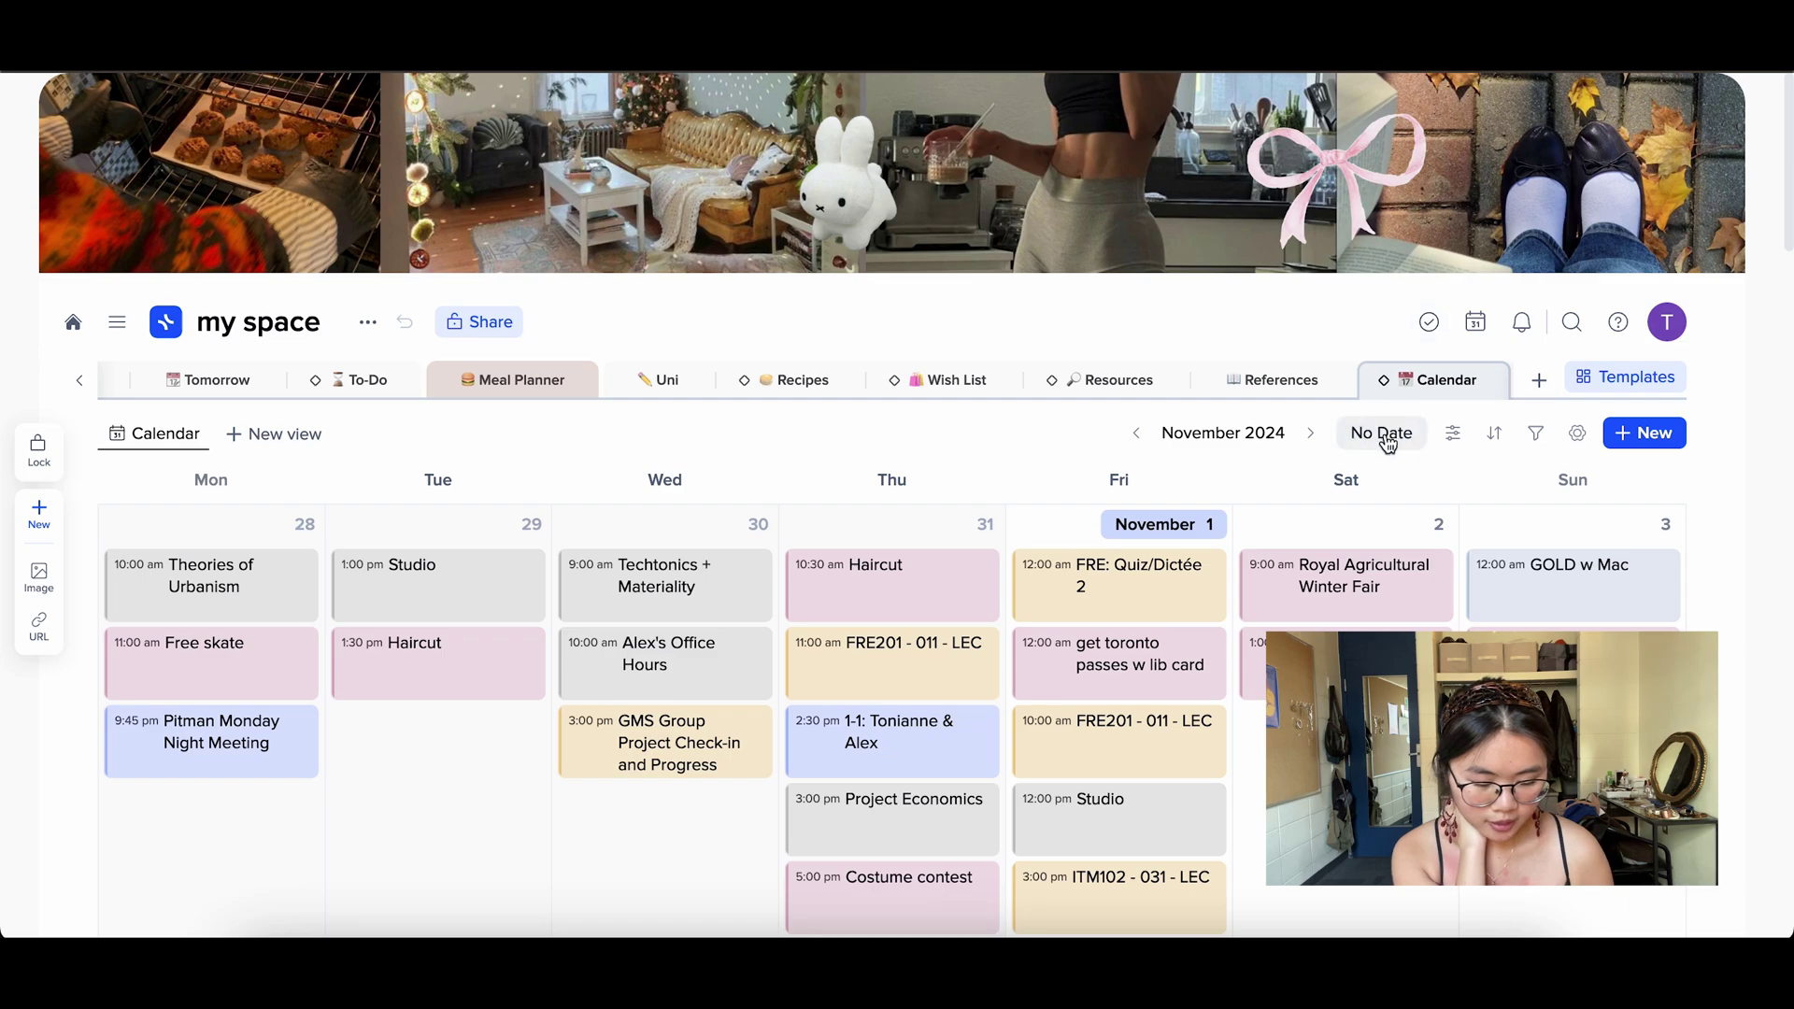
{"action": "left_click", "coordinate": [1380, 432]}
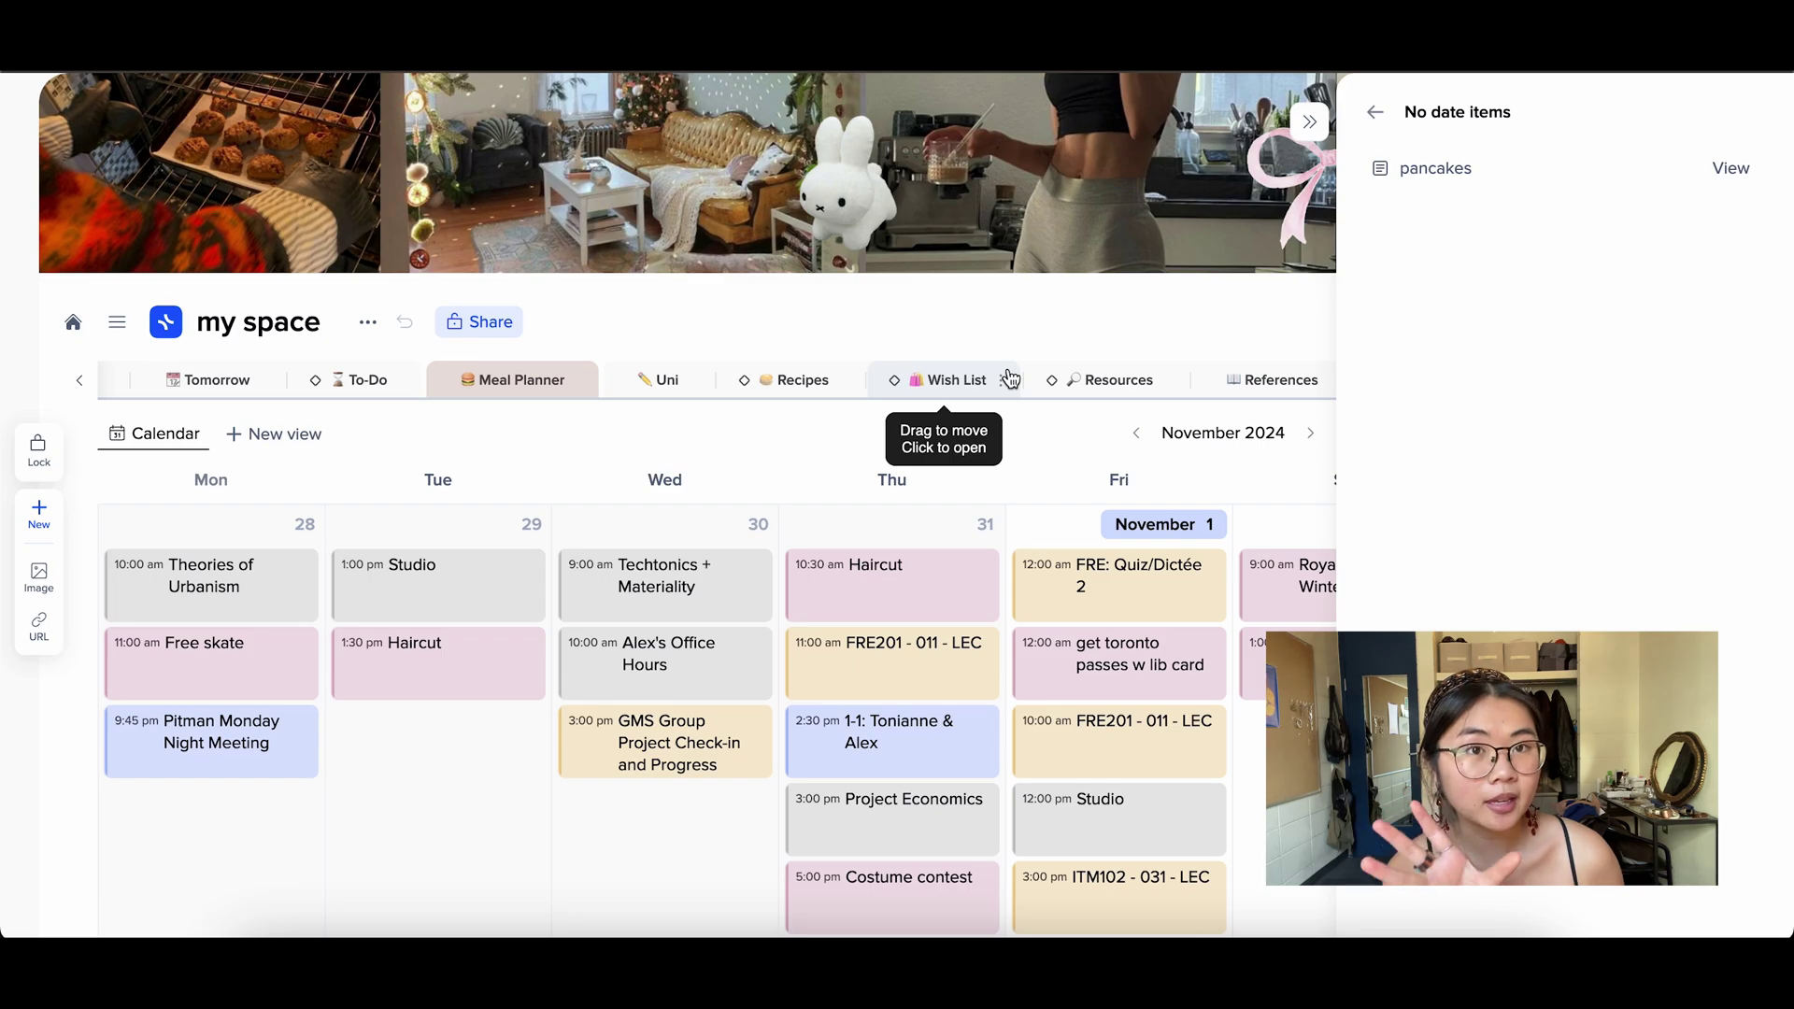
{"action": "scroll", "coordinate": [957, 533], "scroll_direction": "down", "scroll_amount": 8}
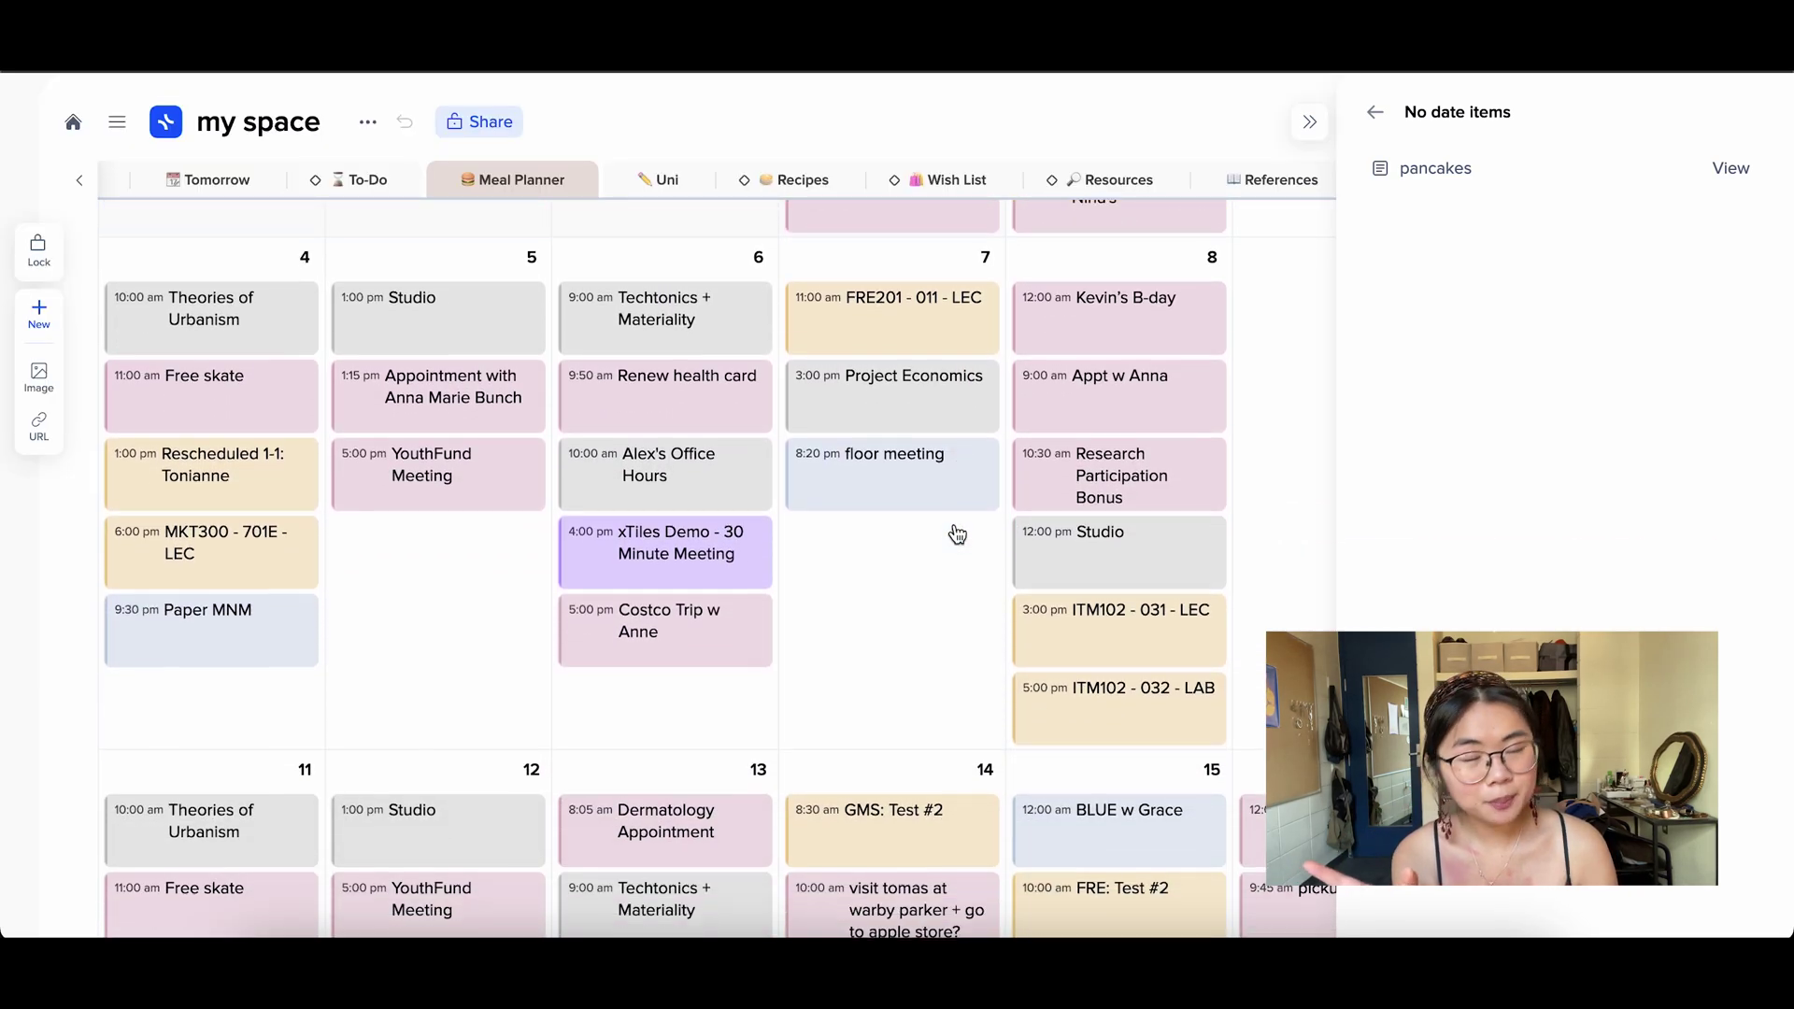
{"action": "scroll", "coordinate": [955, 533], "scroll_direction": "down", "scroll_amount": 8}
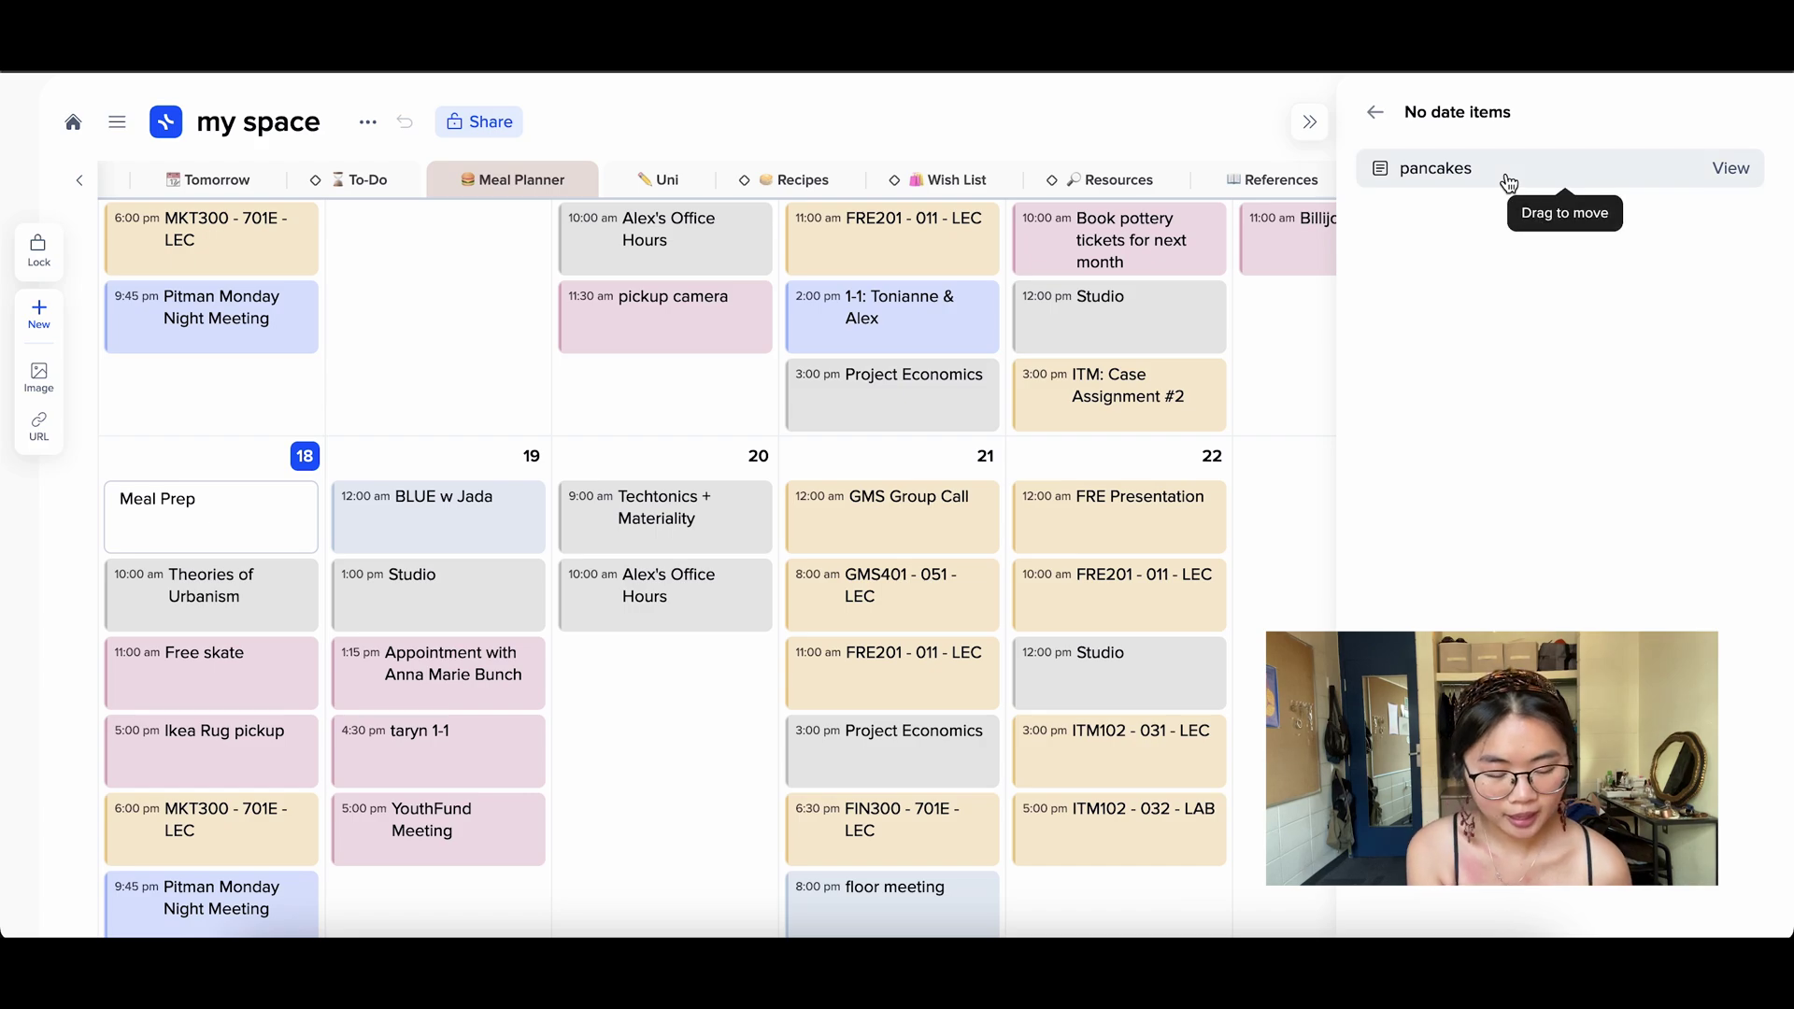
{"action": "left_click_drag", "start_coordinate": [1495, 177], "coordinate": [661, 699]}
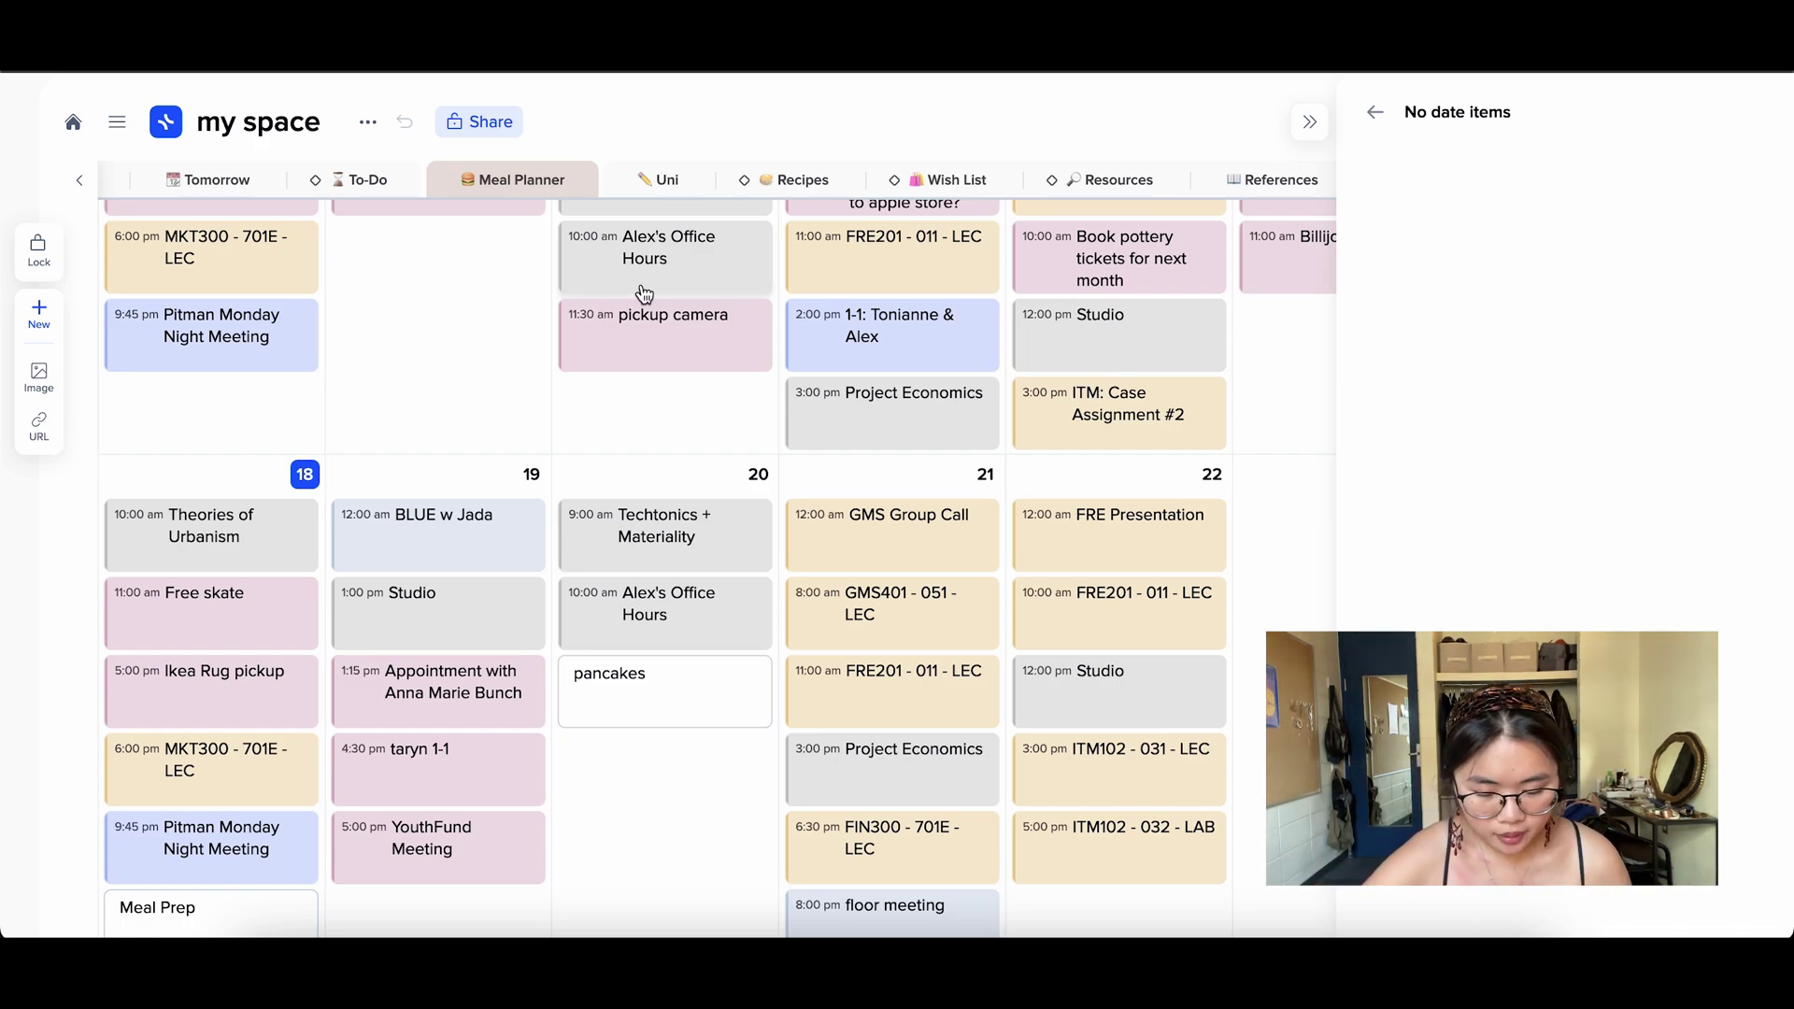
{"action": "left_click", "coordinate": [1311, 123]}
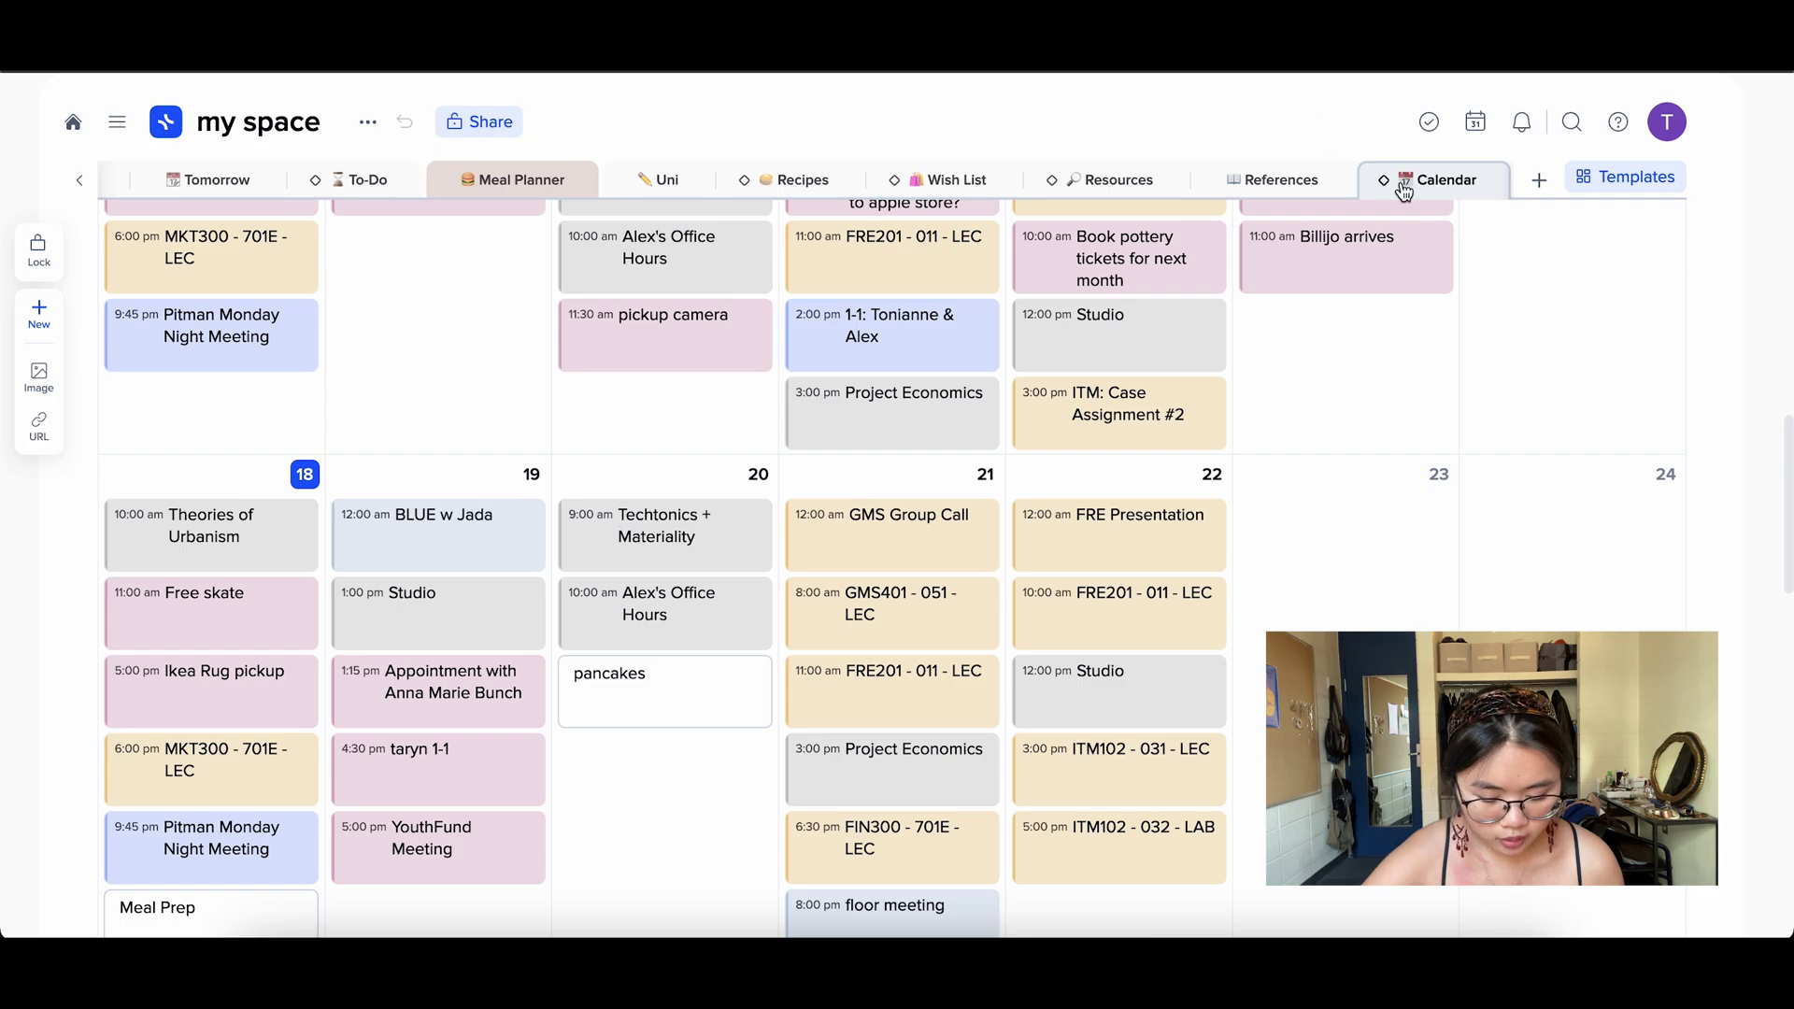
Step: Go to the Today page and add the task "walk dog" below "biography form" in Today's To-Do
{"action": "scroll", "coordinate": [1035, 476], "scroll_direction": "down", "scroll_amount": 5}
{"action": "scroll", "coordinate": [1035, 476], "scroll_direction": "up", "scroll_amount": 1}
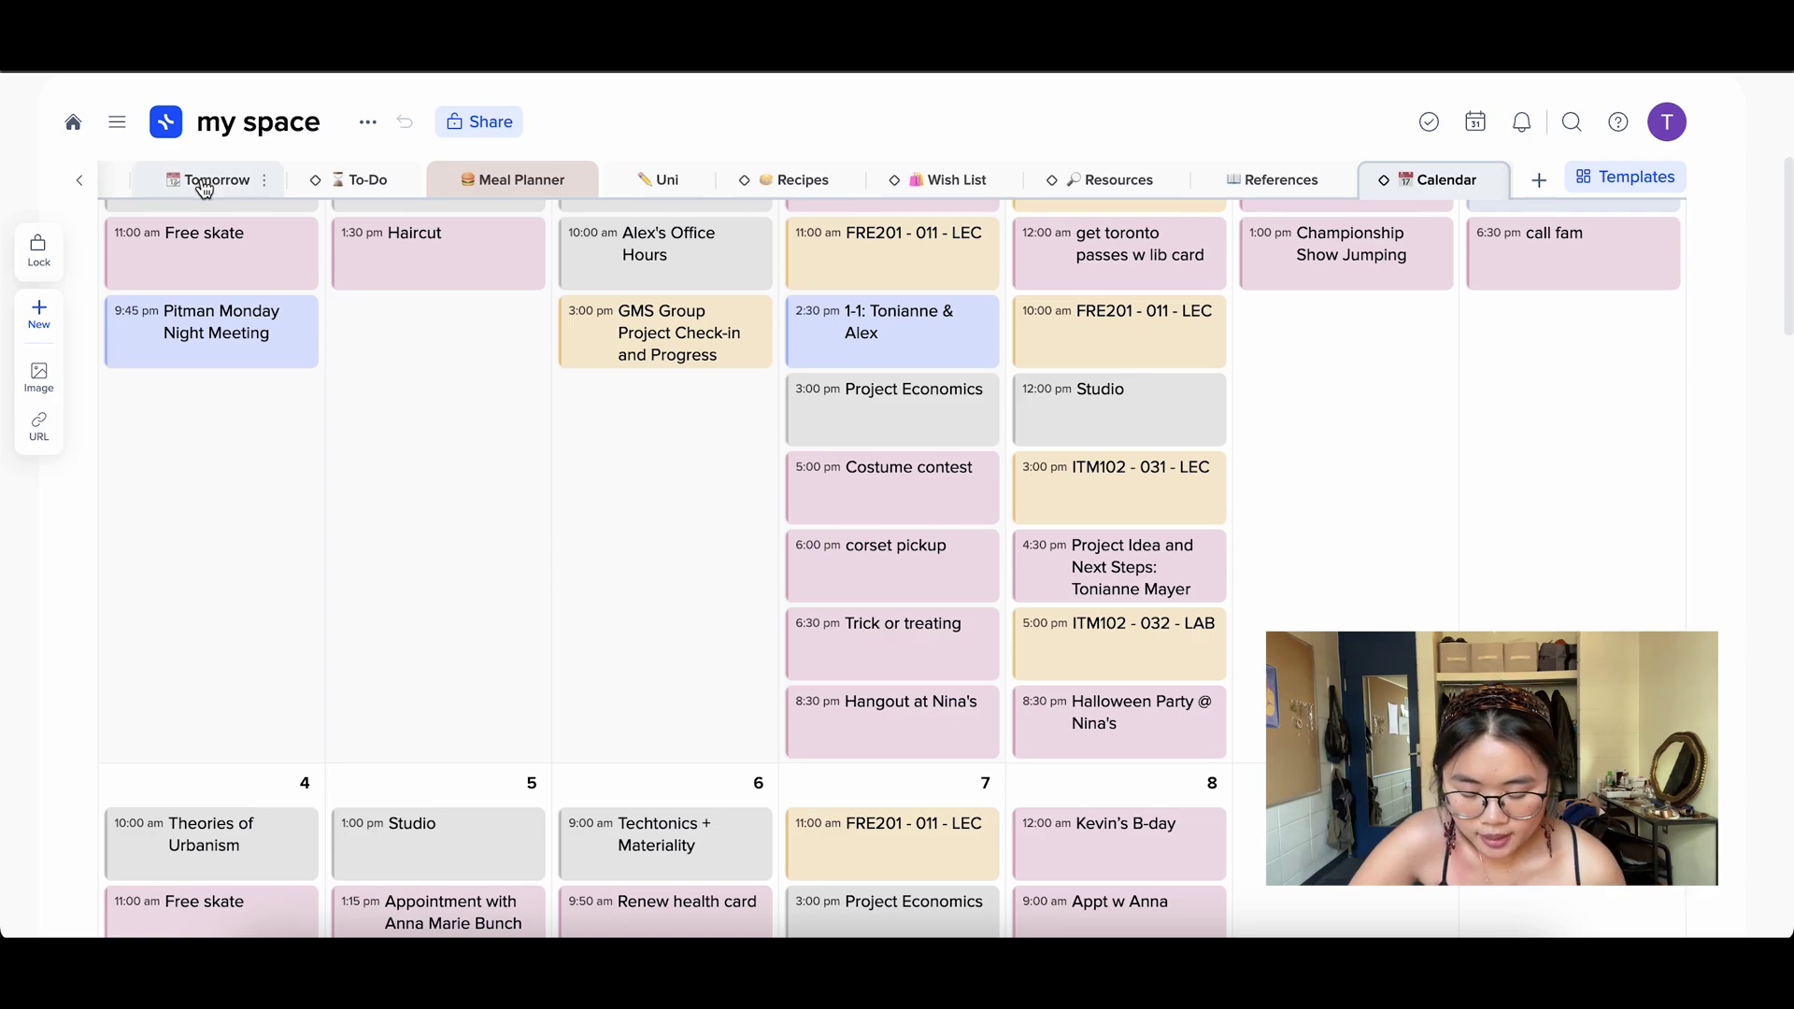
{"action": "scroll", "coordinate": [200, 179], "scroll_direction": "left", "scroll_amount": 1}
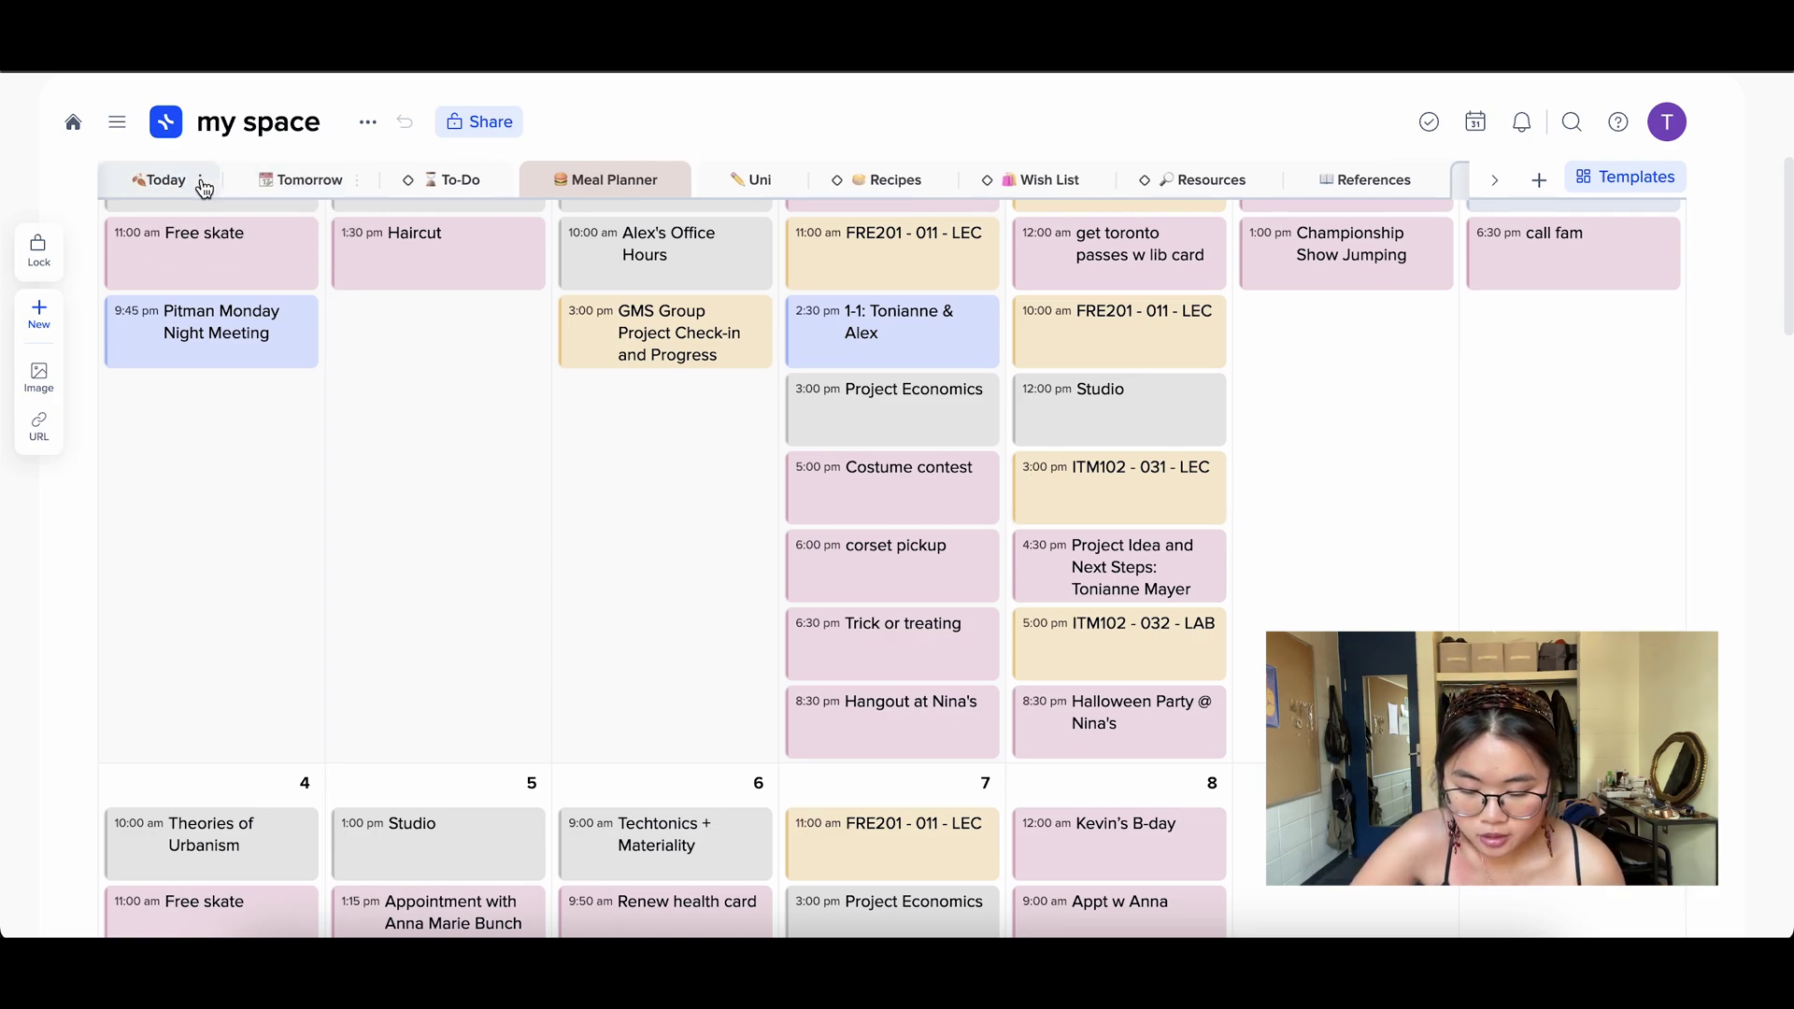
{"action": "left_click", "coordinate": [200, 180]}
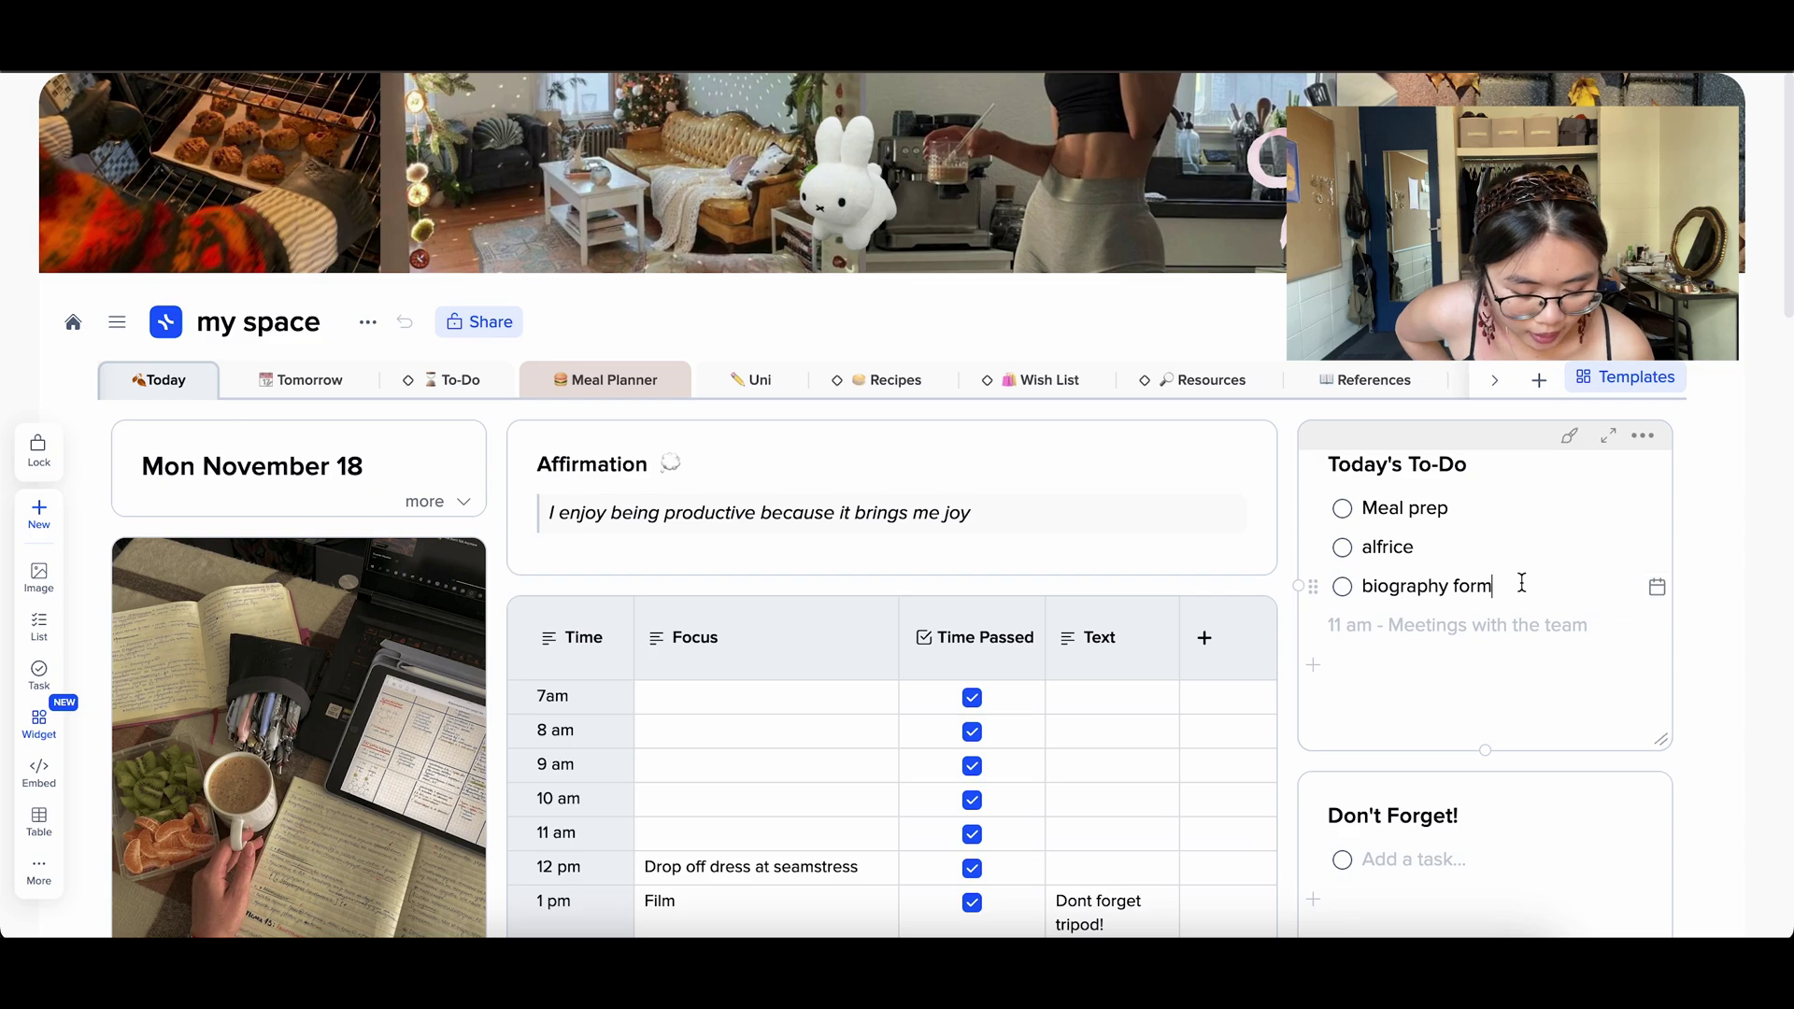
{"action": "left_click", "coordinate": [1522, 582]}
{"action": "key", "text": "Return"}
{"action": "type", "text": "walk"}
{"action": "key", "text": "BackSpace"}
{"action": "type", "text": "lk dog"}
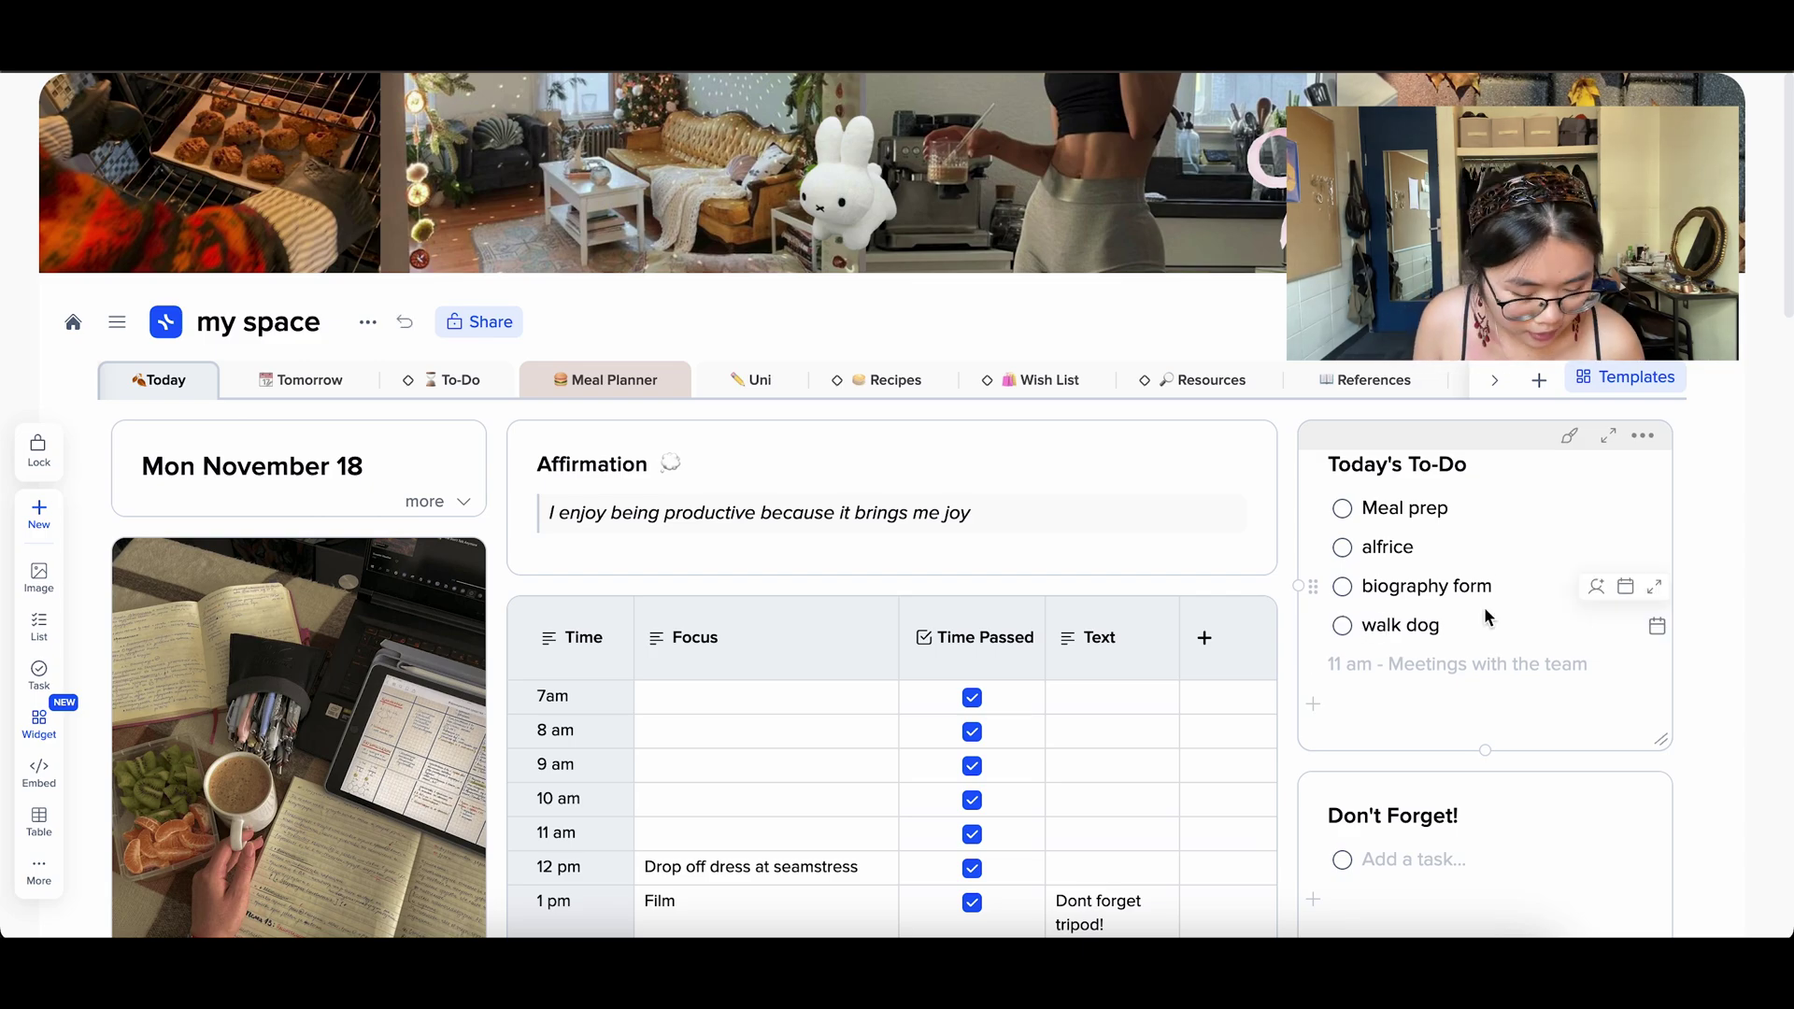
Step: Schedule the "walk dog" task for Nov 18, 2024 at 7:00 PM
{"action": "left_click", "coordinate": [1657, 625]}
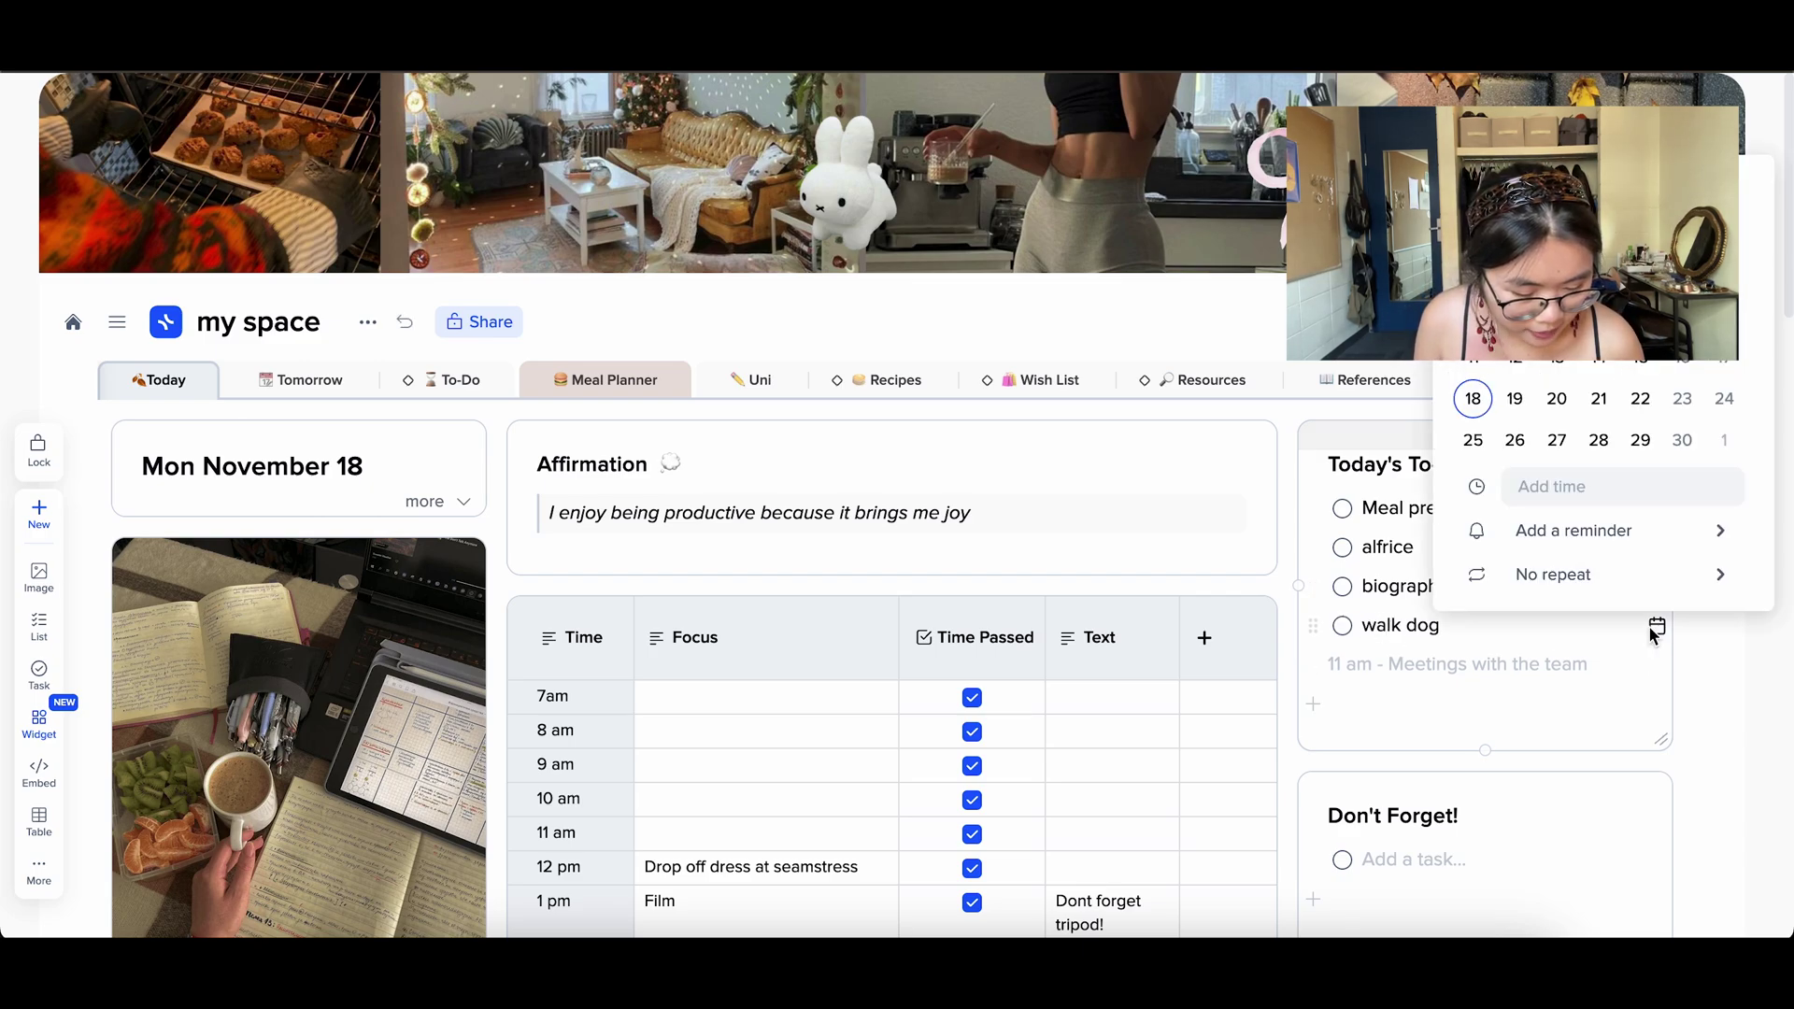
{"action": "left_click", "coordinate": [1473, 399]}
{"action": "left_click", "coordinate": [1603, 486]}
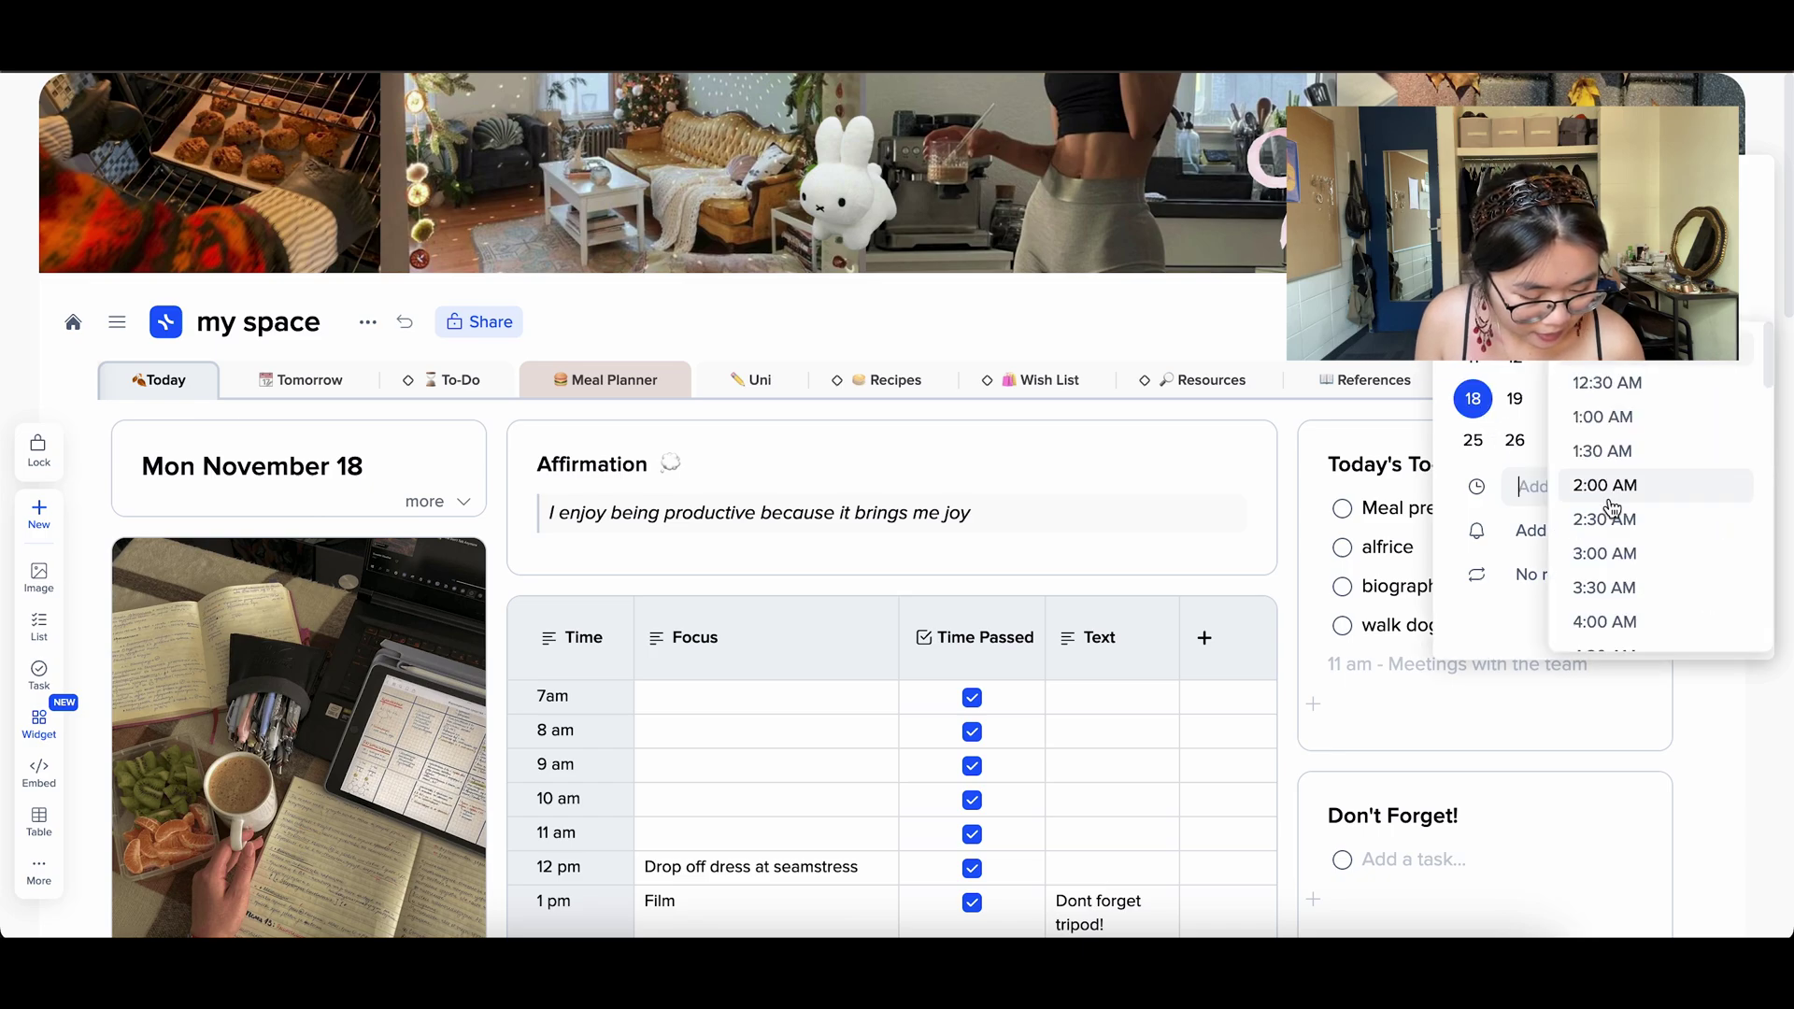
{"action": "scroll", "coordinate": [1635, 588], "scroll_direction": "down", "scroll_amount": 10}
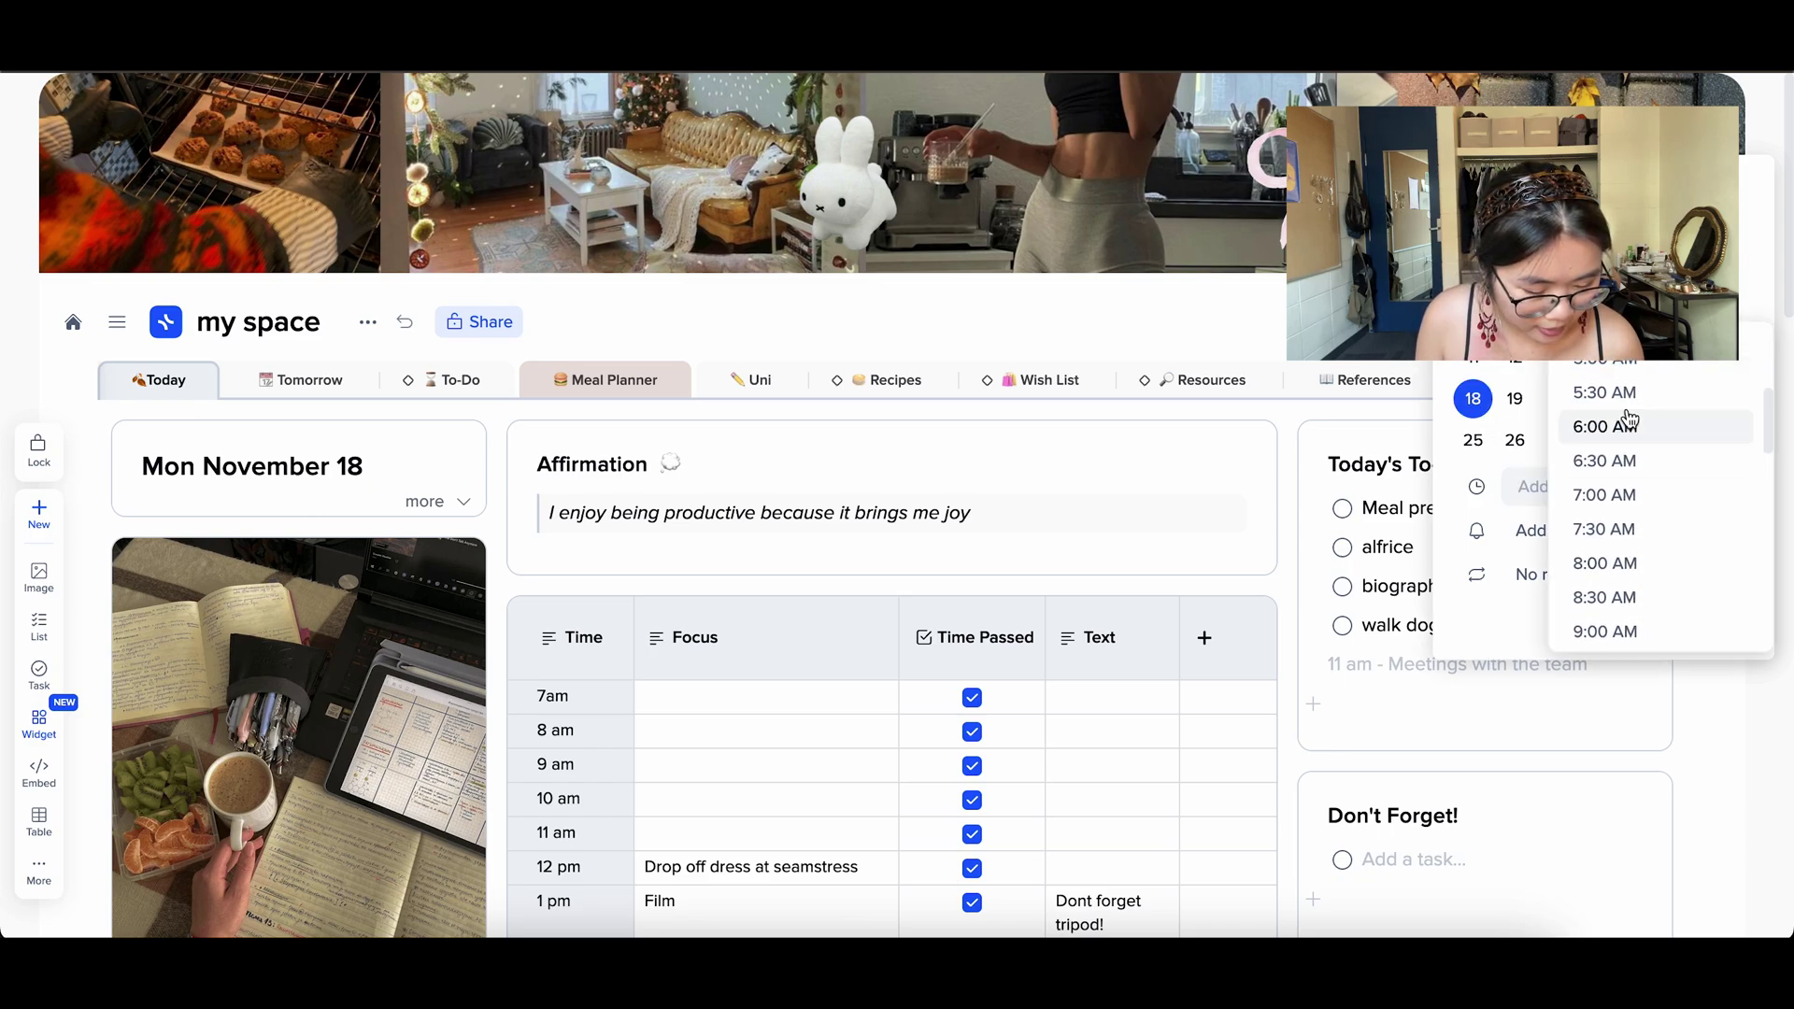
{"action": "scroll", "coordinate": [1694, 637], "scroll_direction": "down", "scroll_amount": 3}
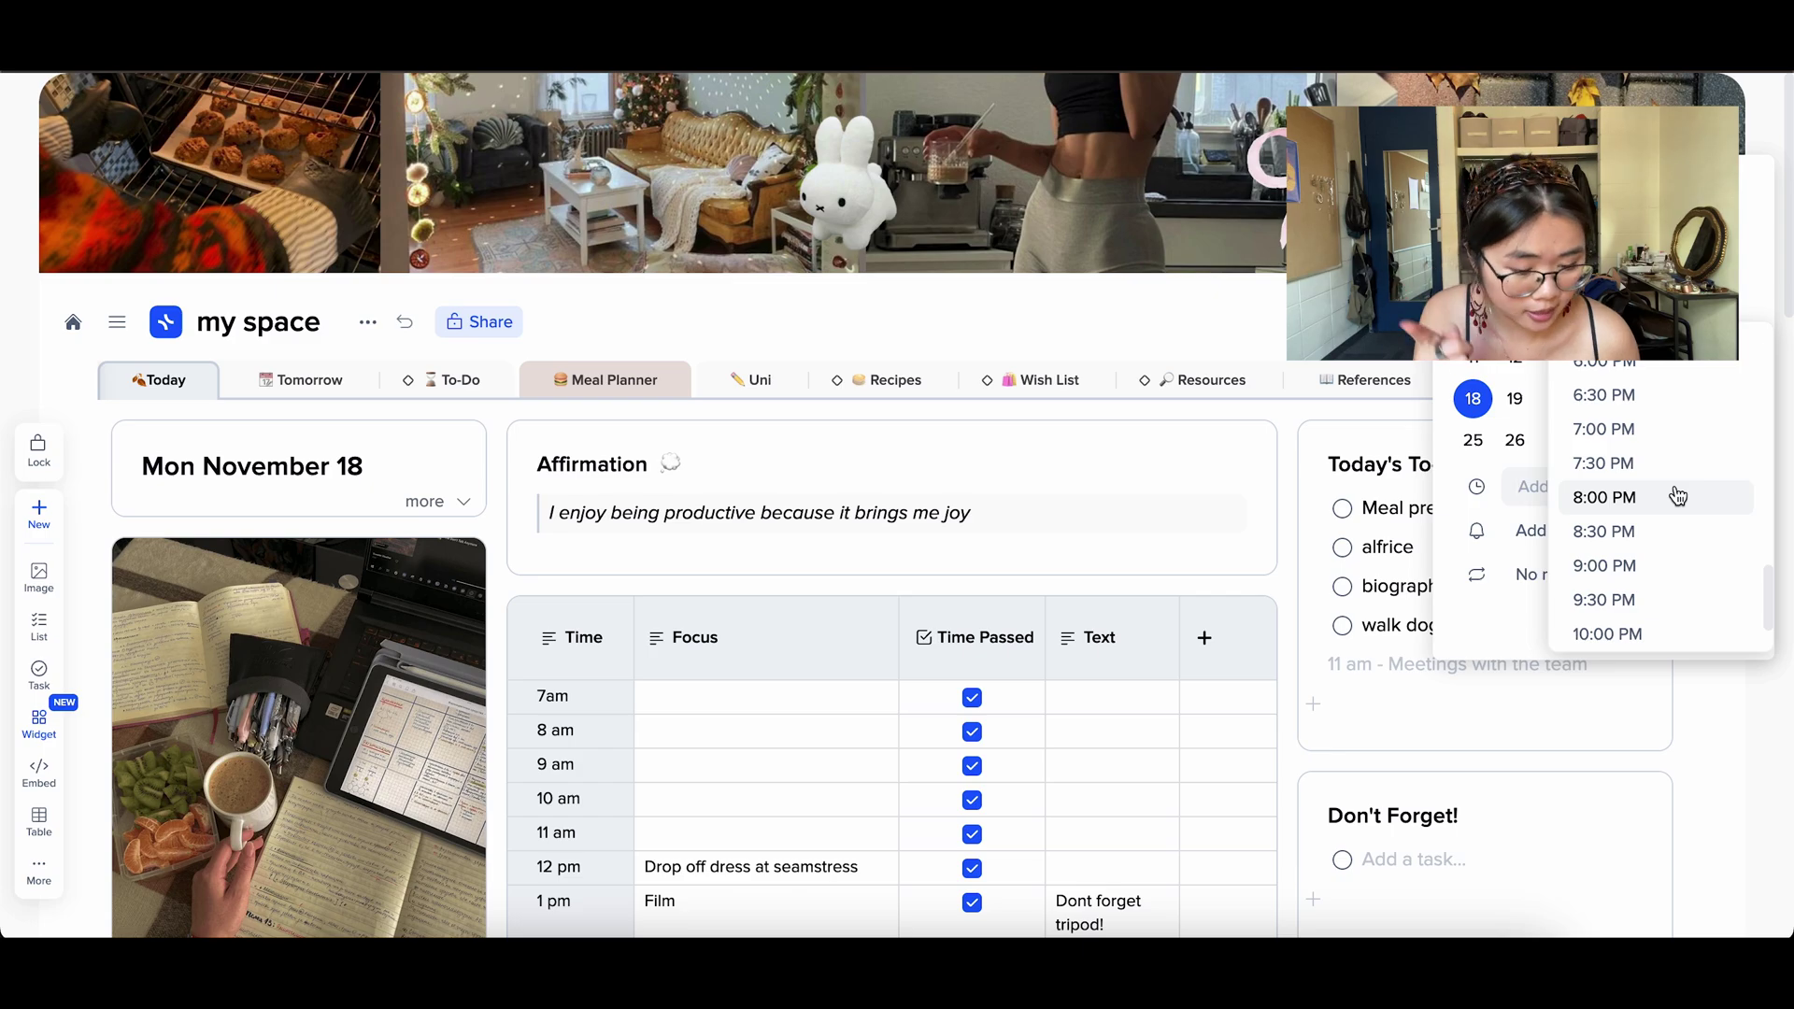
{"action": "left_click", "coordinate": [1650, 429]}
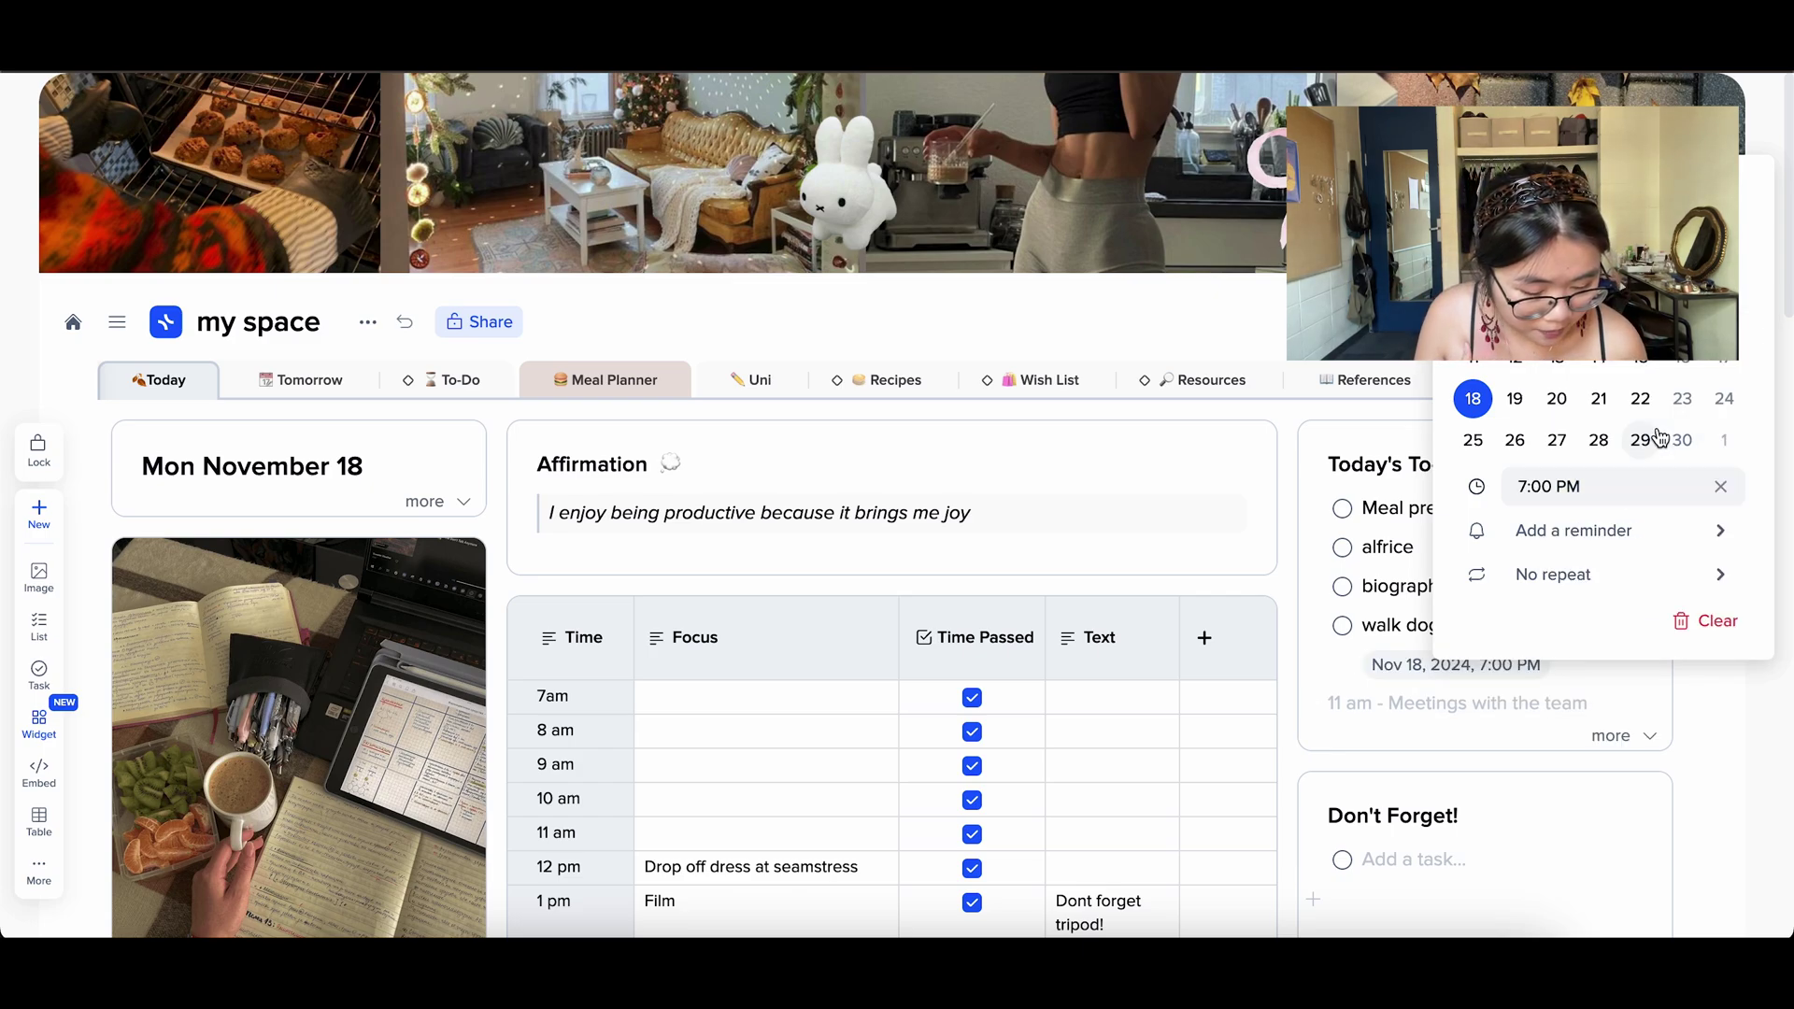
Step: Give the "walk dog" task a reminder 15 minutes before and make it repeat daily
{"action": "left_click", "coordinate": [1614, 531]}
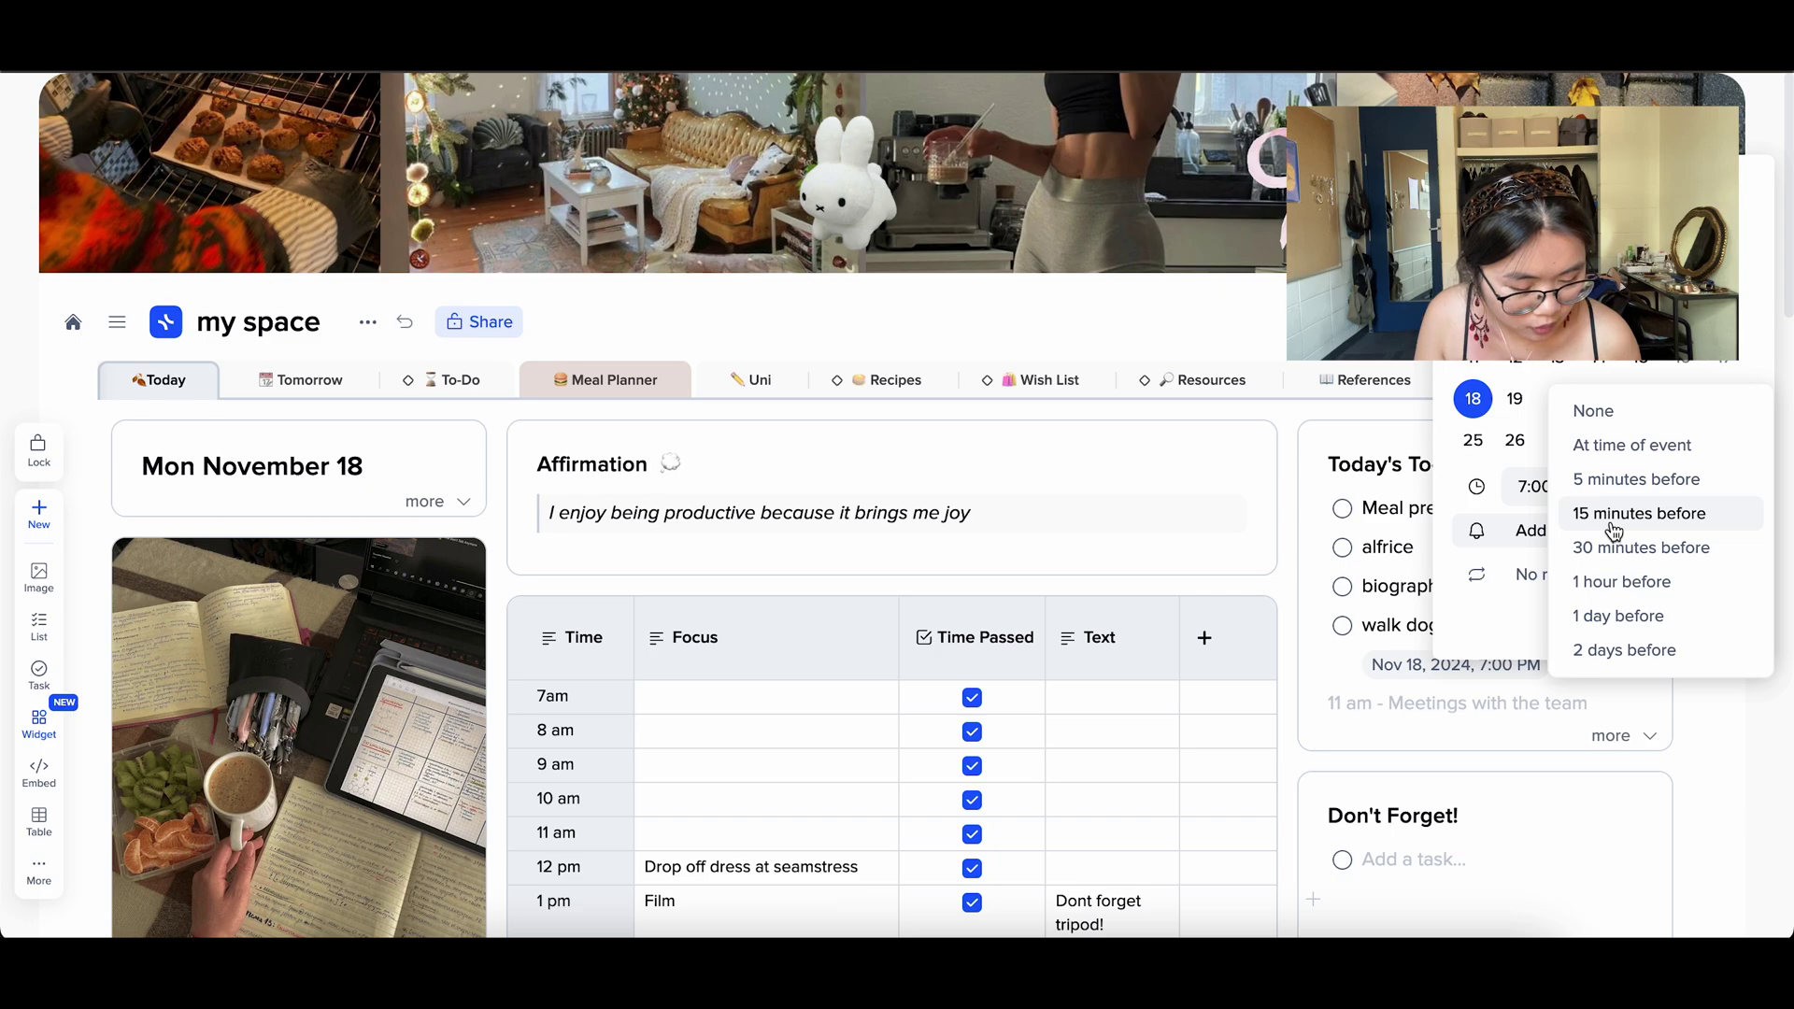
{"action": "left_click", "coordinate": [1624, 516]}
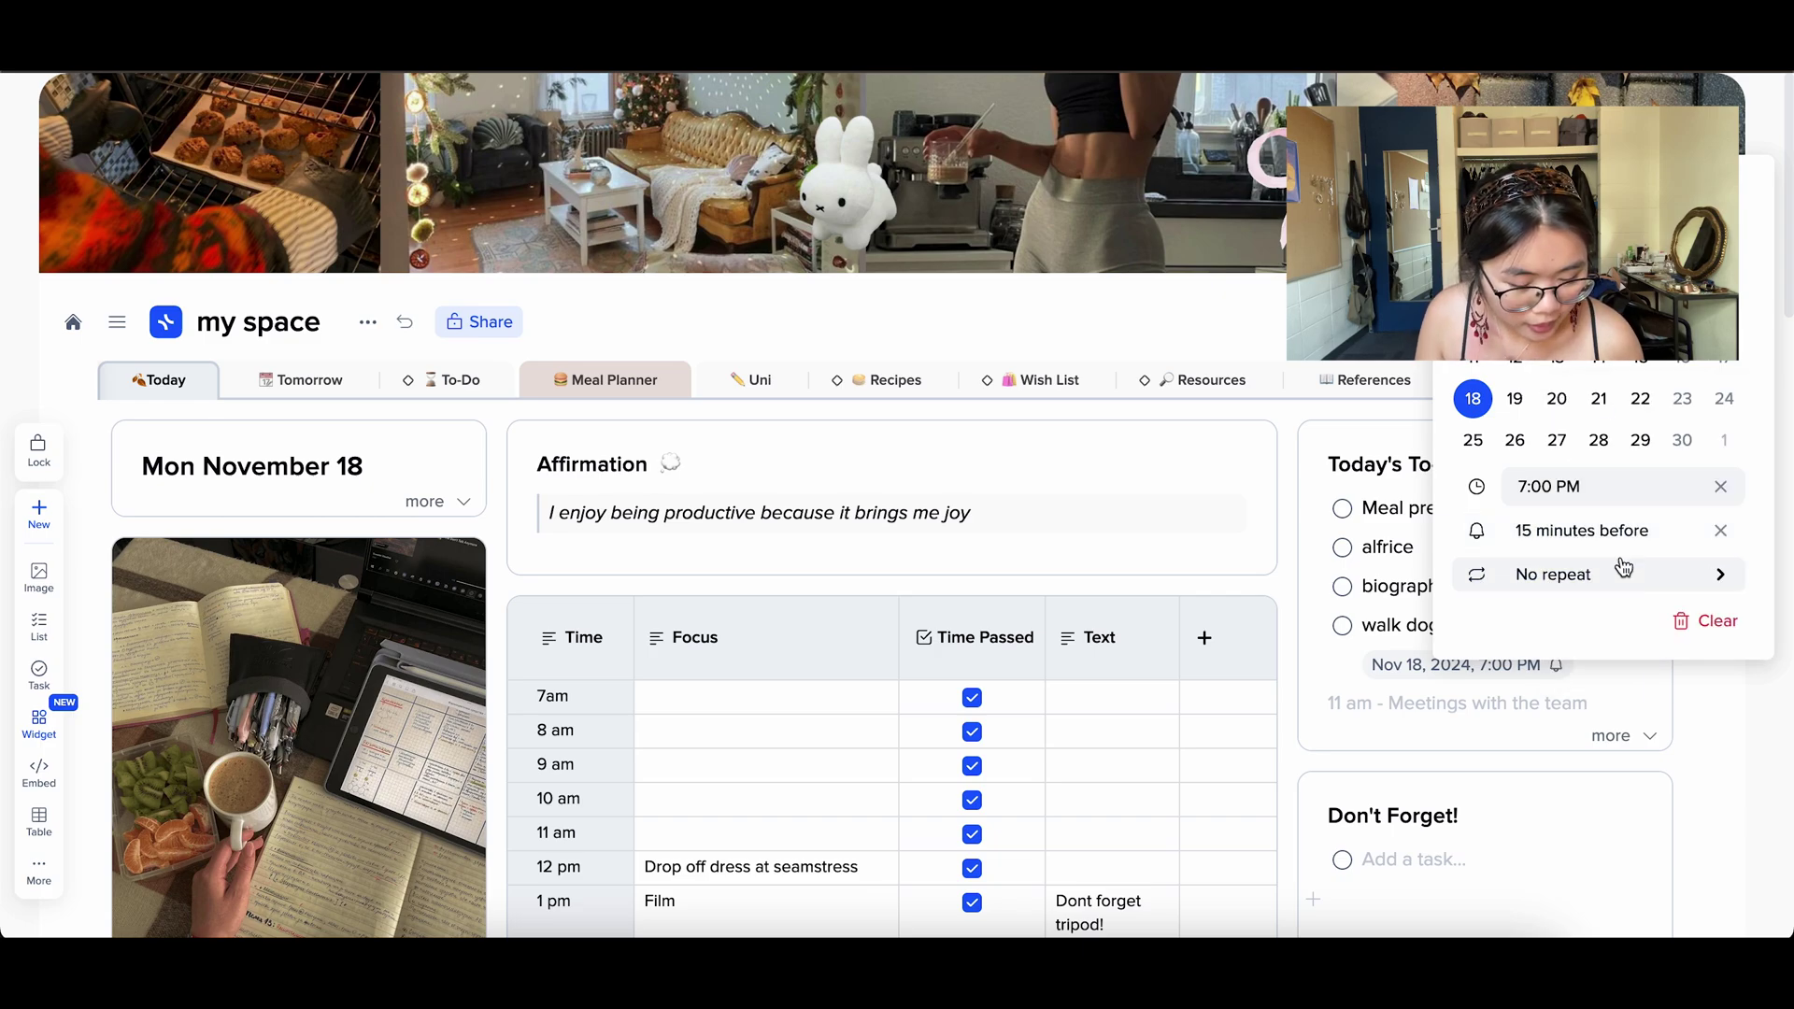
{"action": "left_click", "coordinate": [1623, 569]}
{"action": "left_click", "coordinate": [1629, 540]}
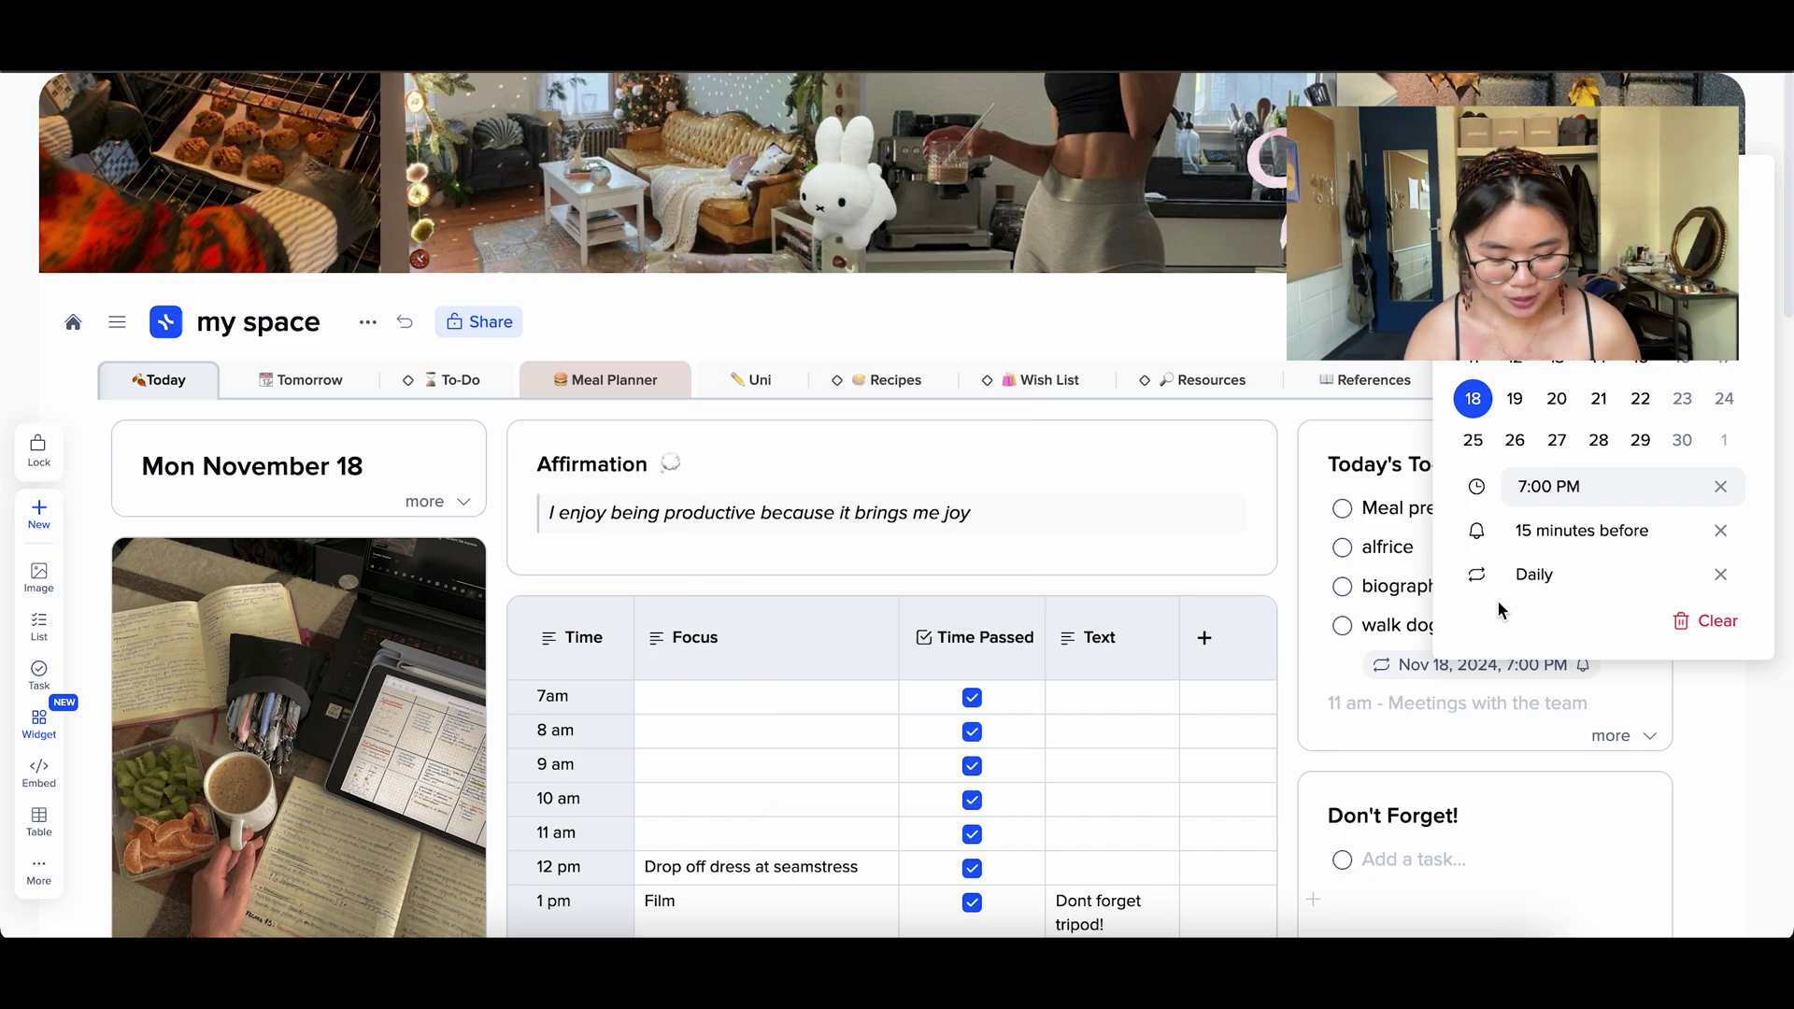
{"action": "scroll", "coordinate": [1495, 607], "scroll_direction": "down", "scroll_amount": 2}
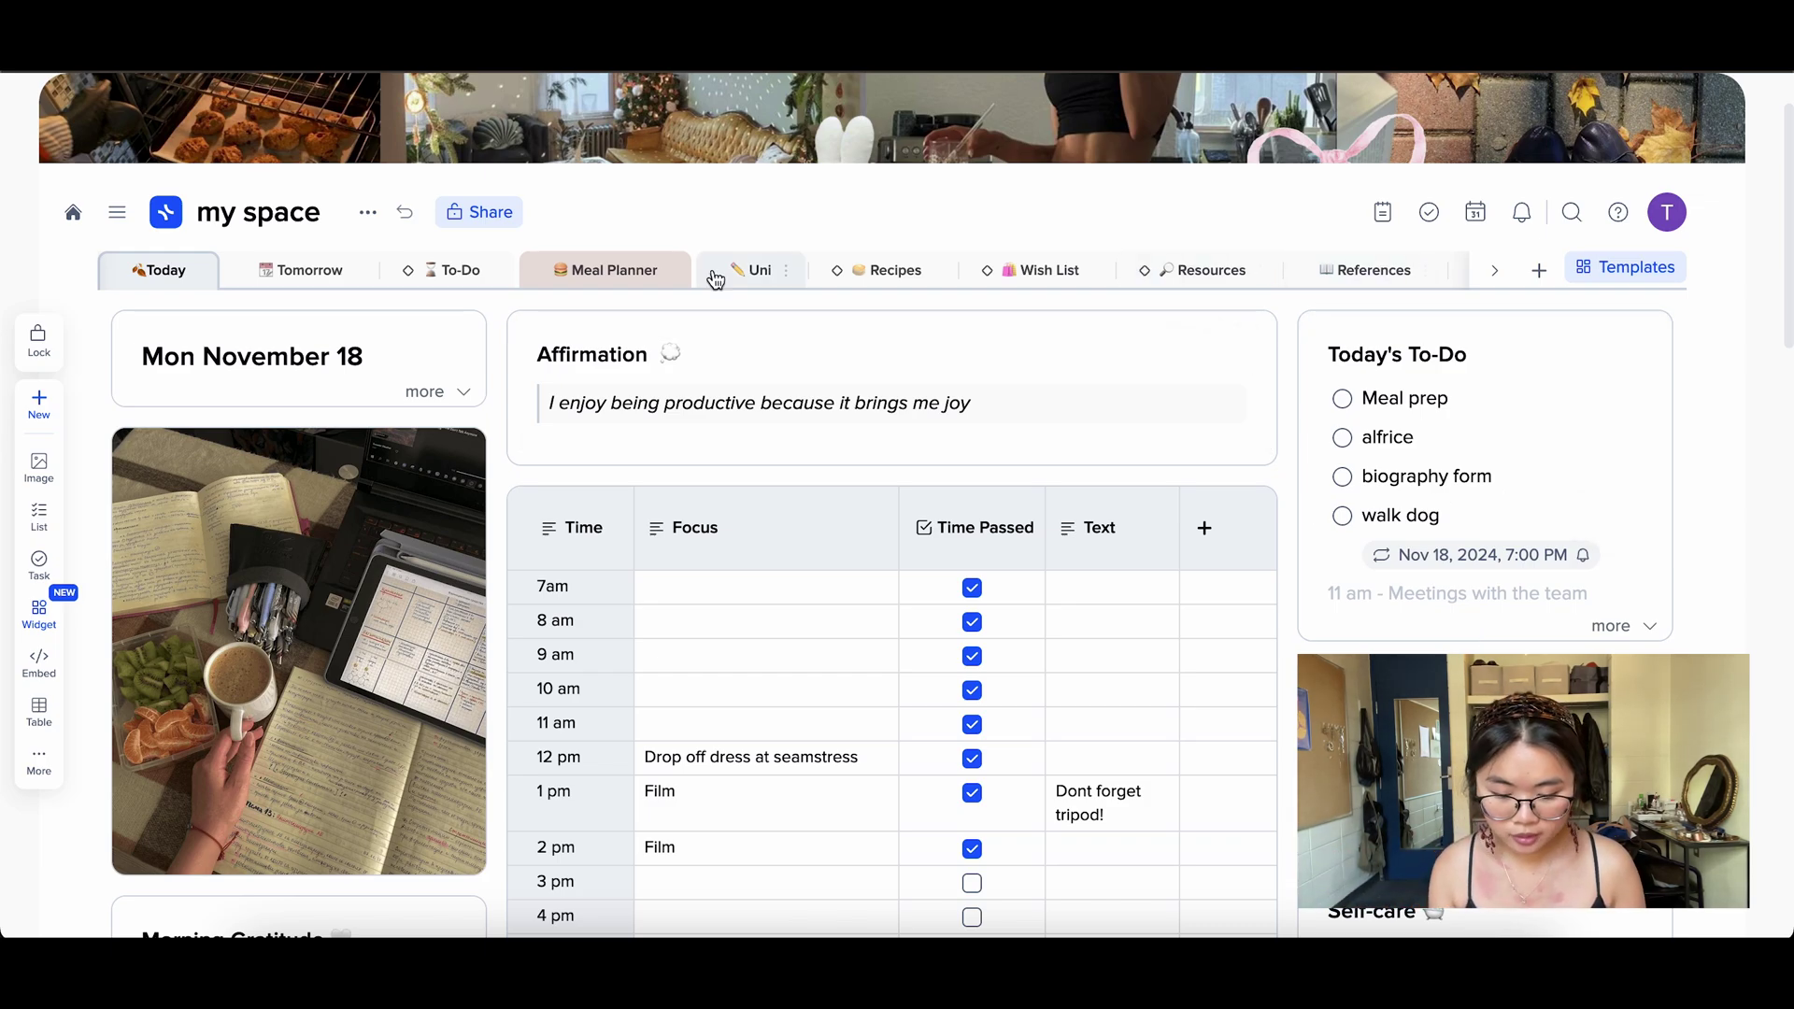
Step: Check November 18 on the Calendar page for the "walk dog" task and return to the Today page
{"action": "left_click", "coordinate": [1494, 273]}
{"action": "left_click", "coordinate": [1439, 270]}
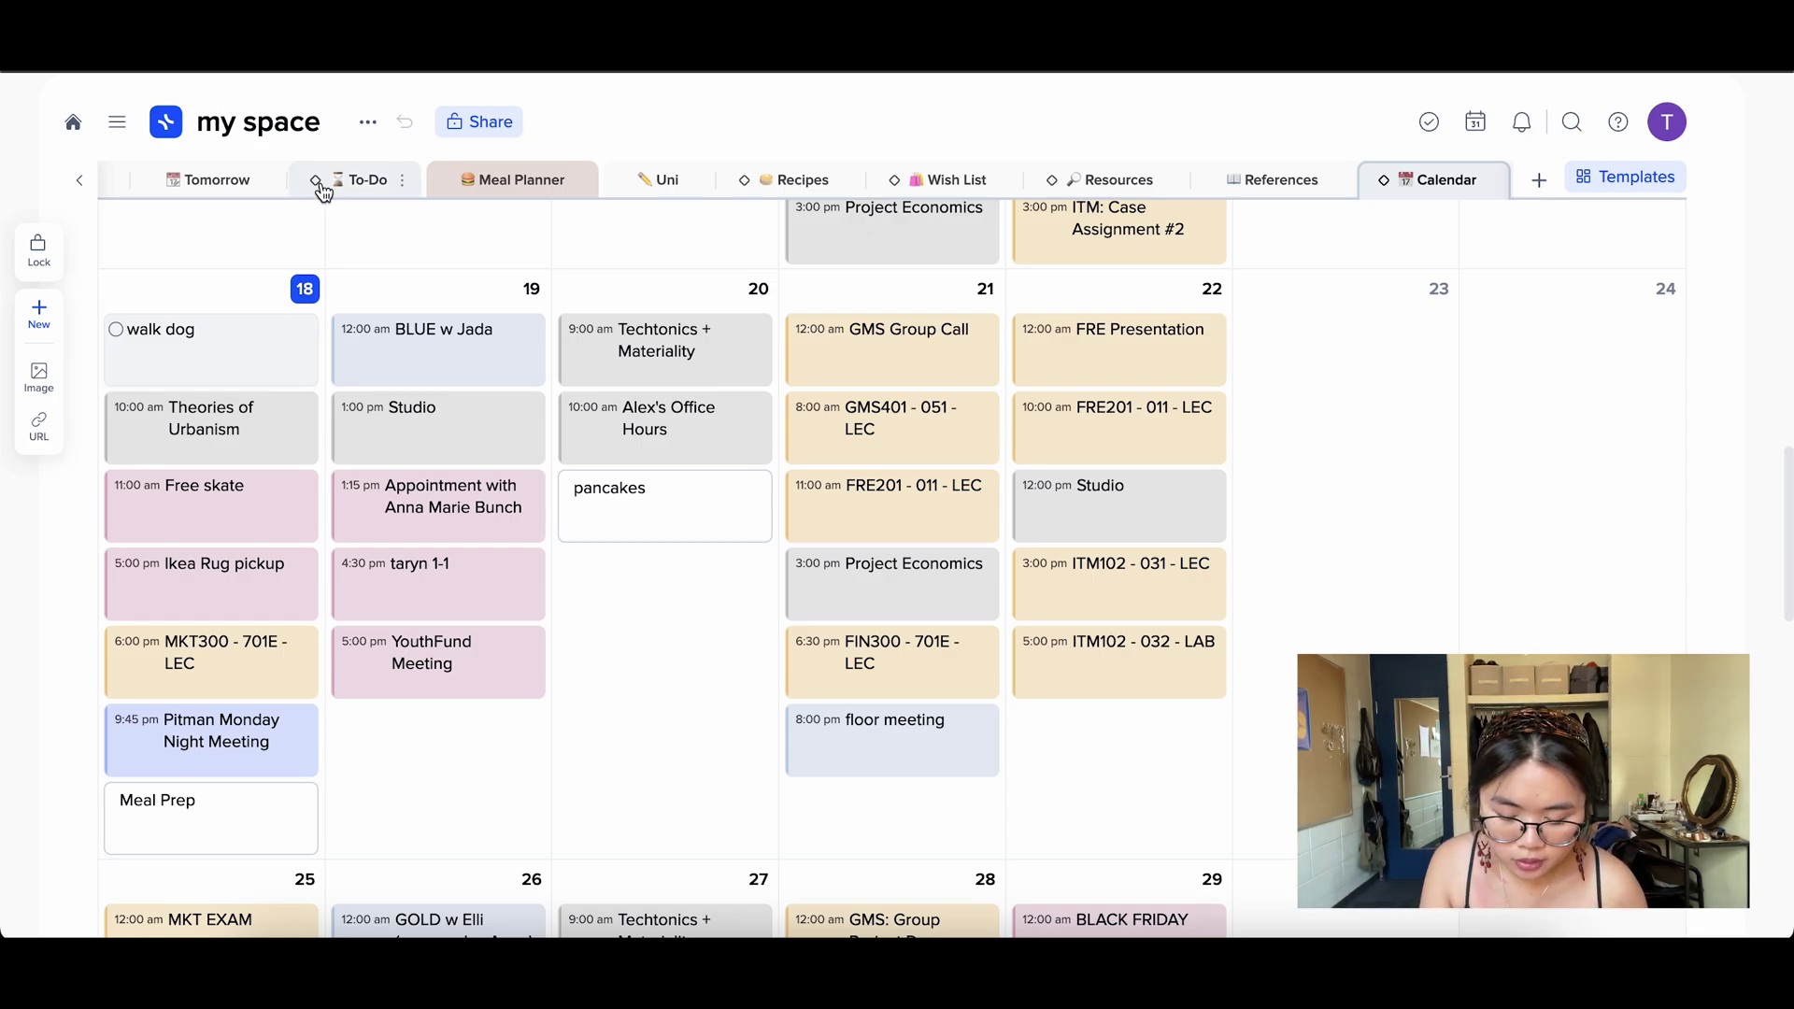
{"action": "scroll", "coordinate": [321, 180], "scroll_direction": "left", "scroll_amount": 3}
{"action": "left_click", "coordinate": [154, 182]}
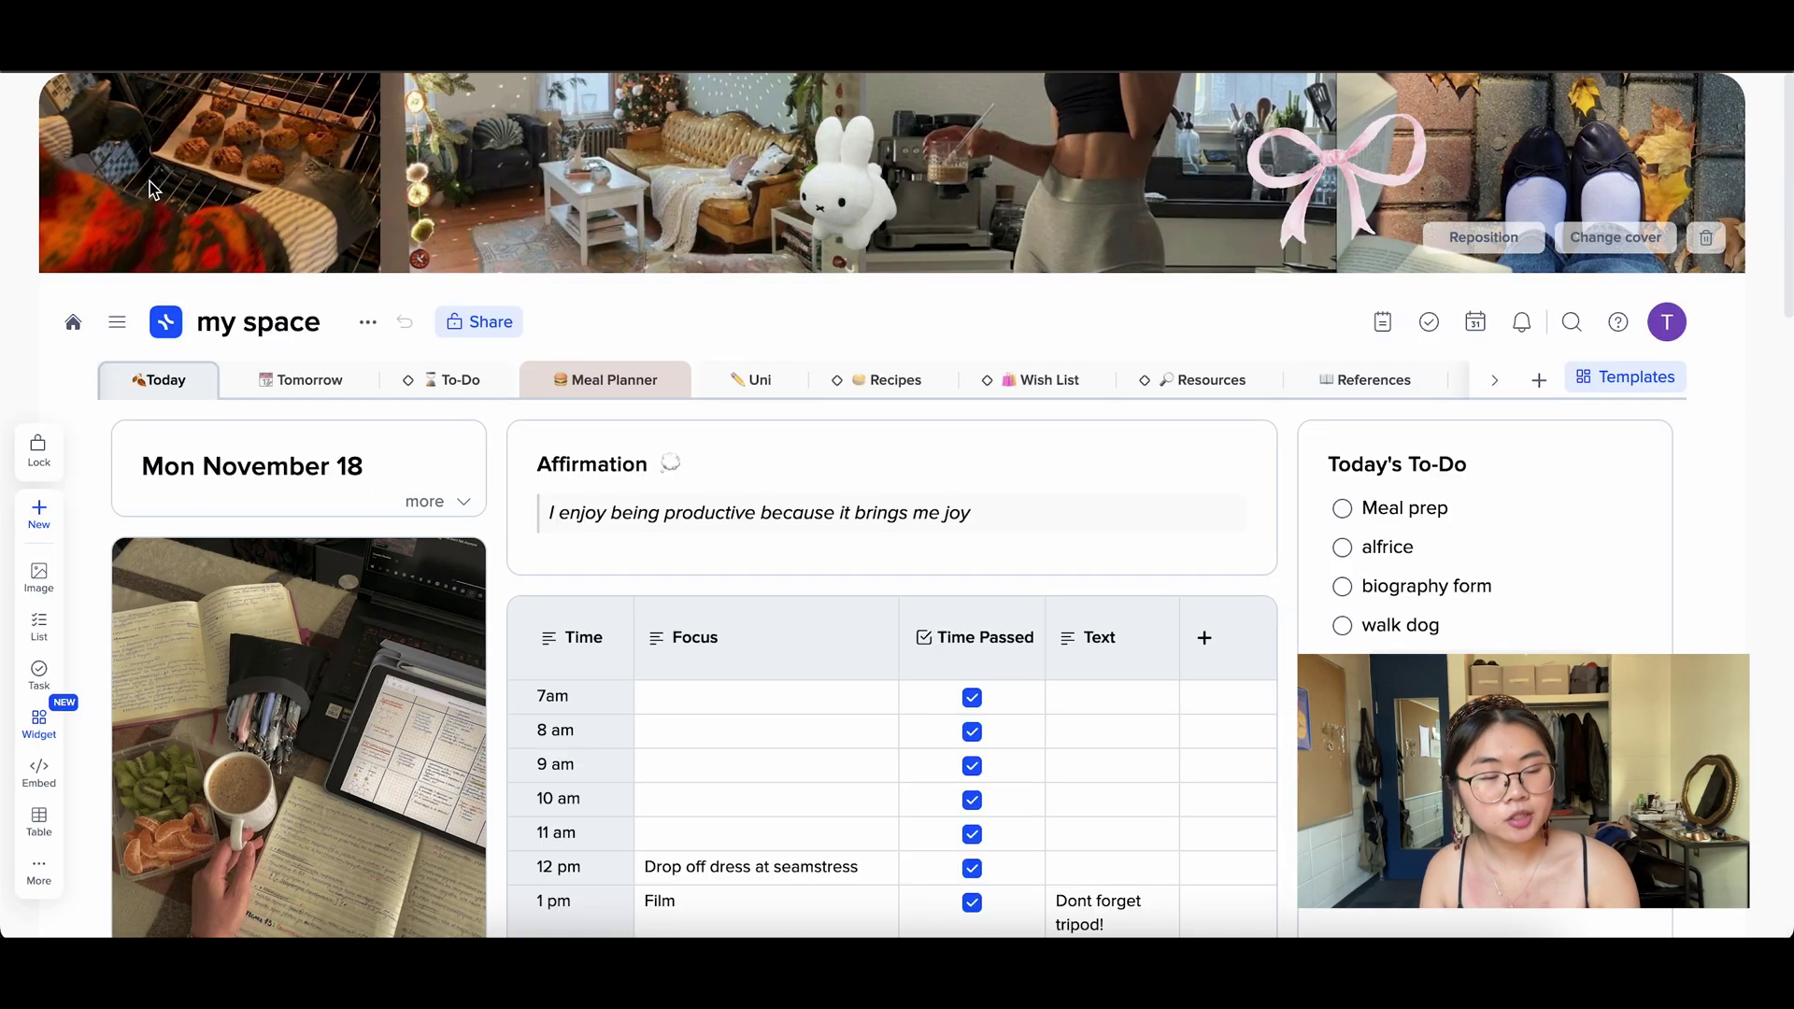
Step: View today's task list and the monthly calendar overlay from the Today page, and close them
{"action": "left_click", "coordinate": [1427, 324]}
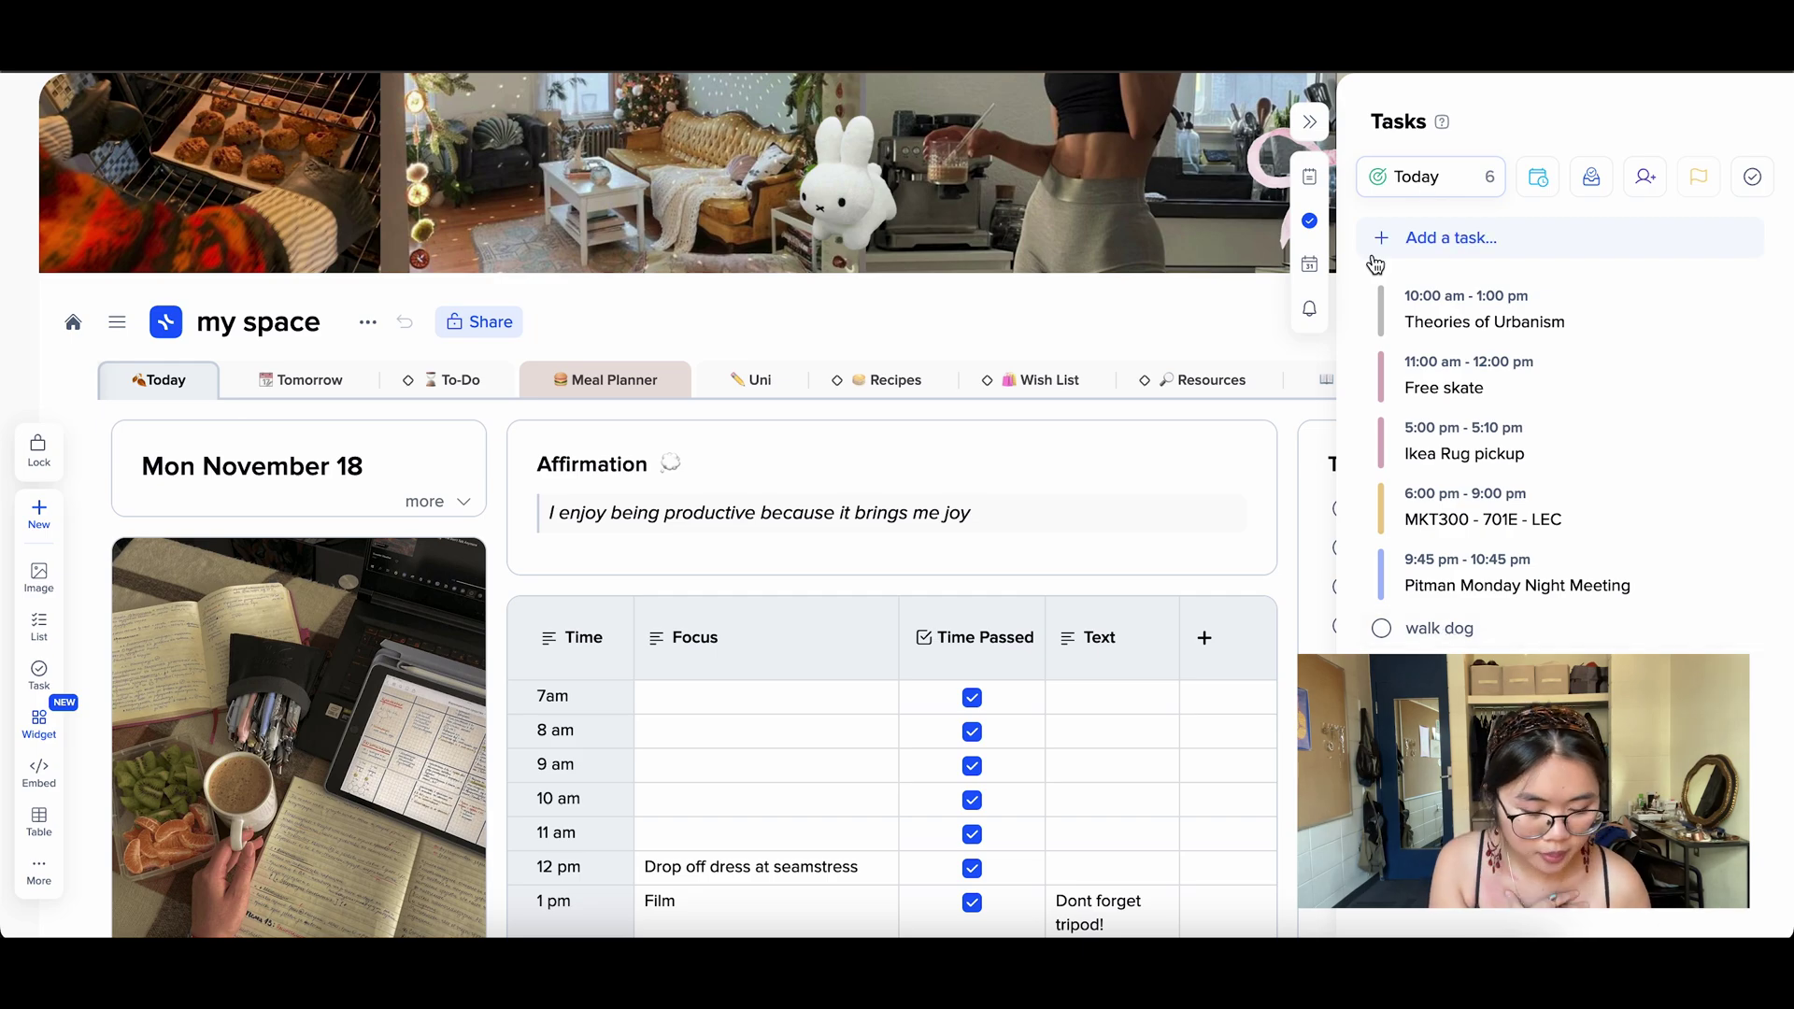
{"action": "left_click", "coordinate": [1309, 266]}
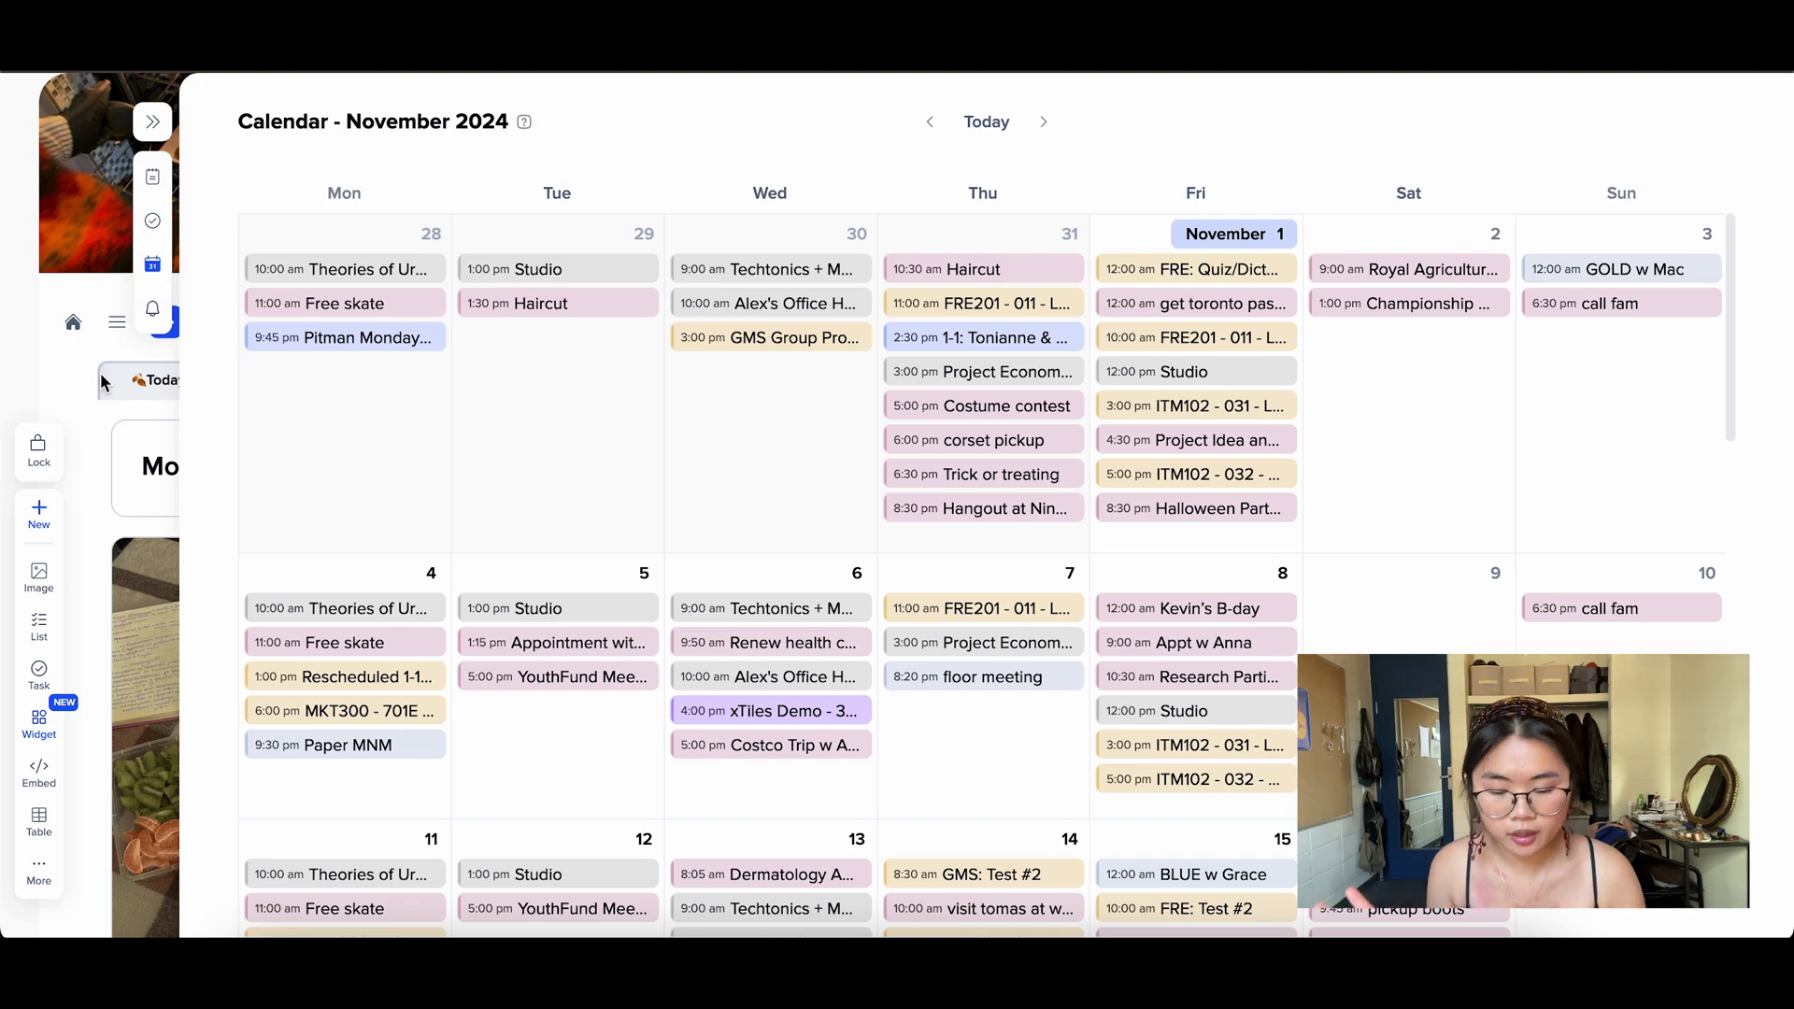
{"action": "left_click", "coordinate": [155, 125]}
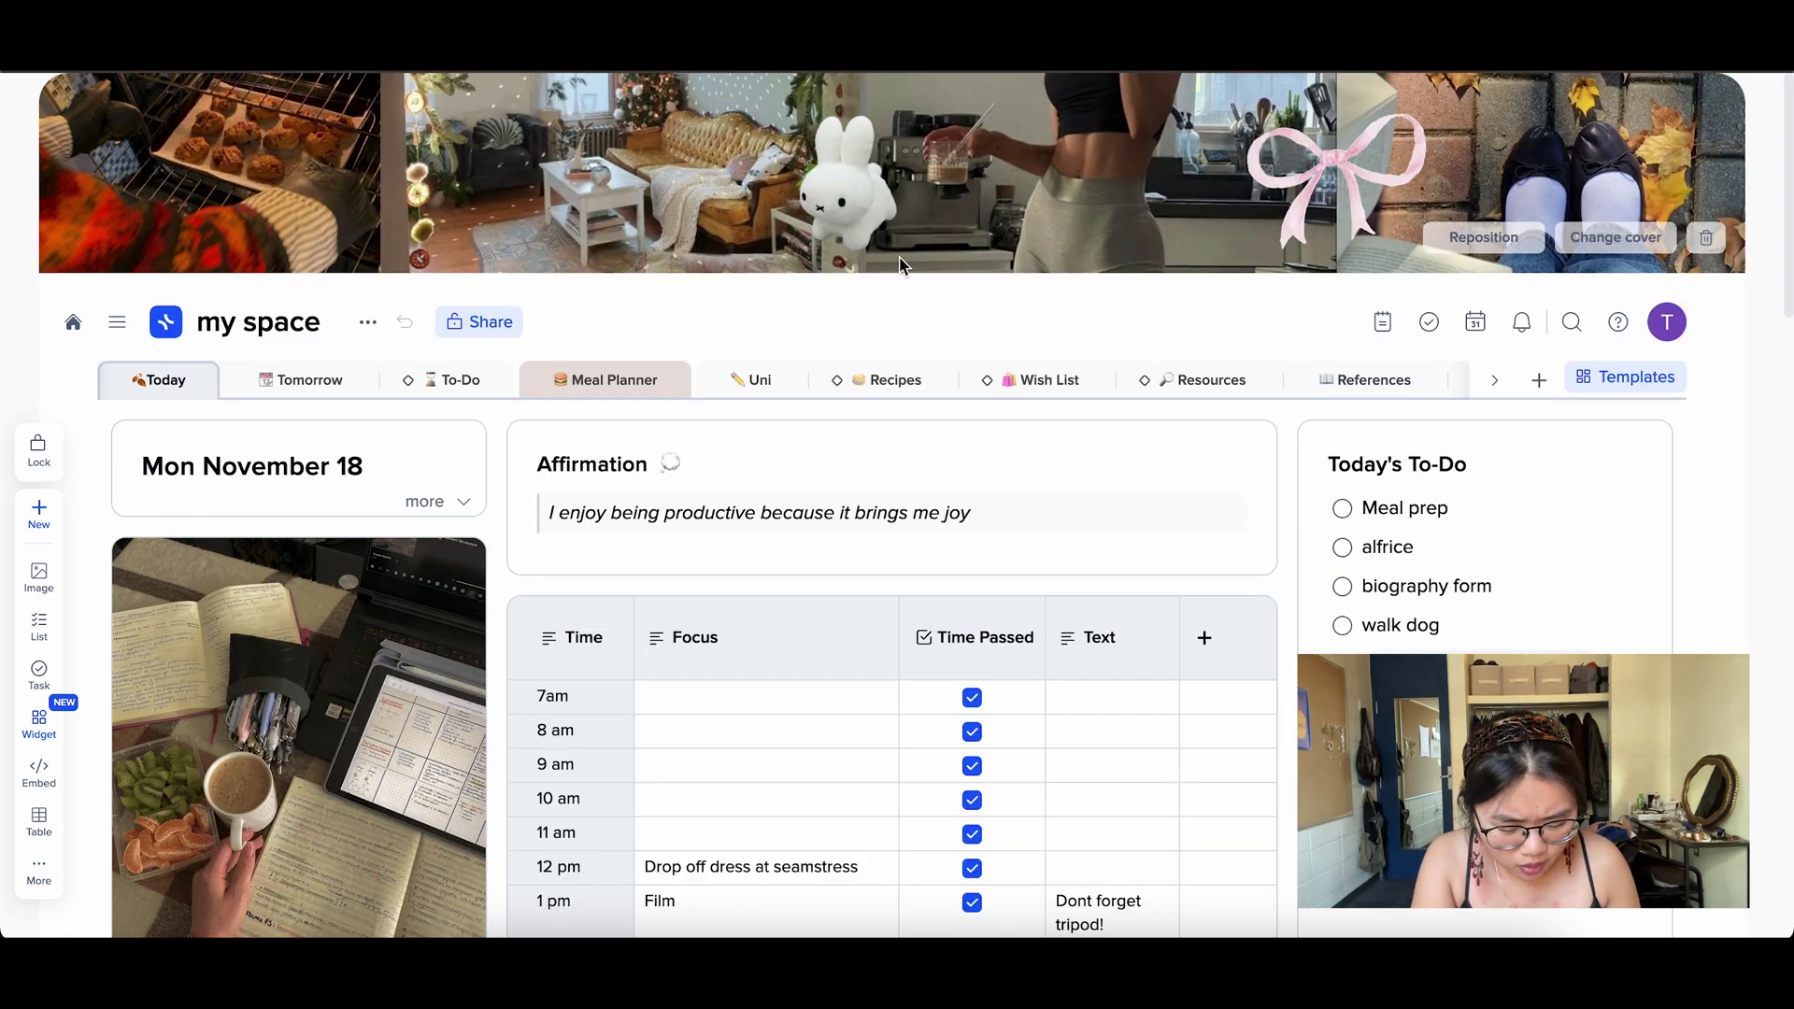
Step: Remove the pancakes card from the Recipes collection
{"action": "left_click", "coordinate": [895, 385]}
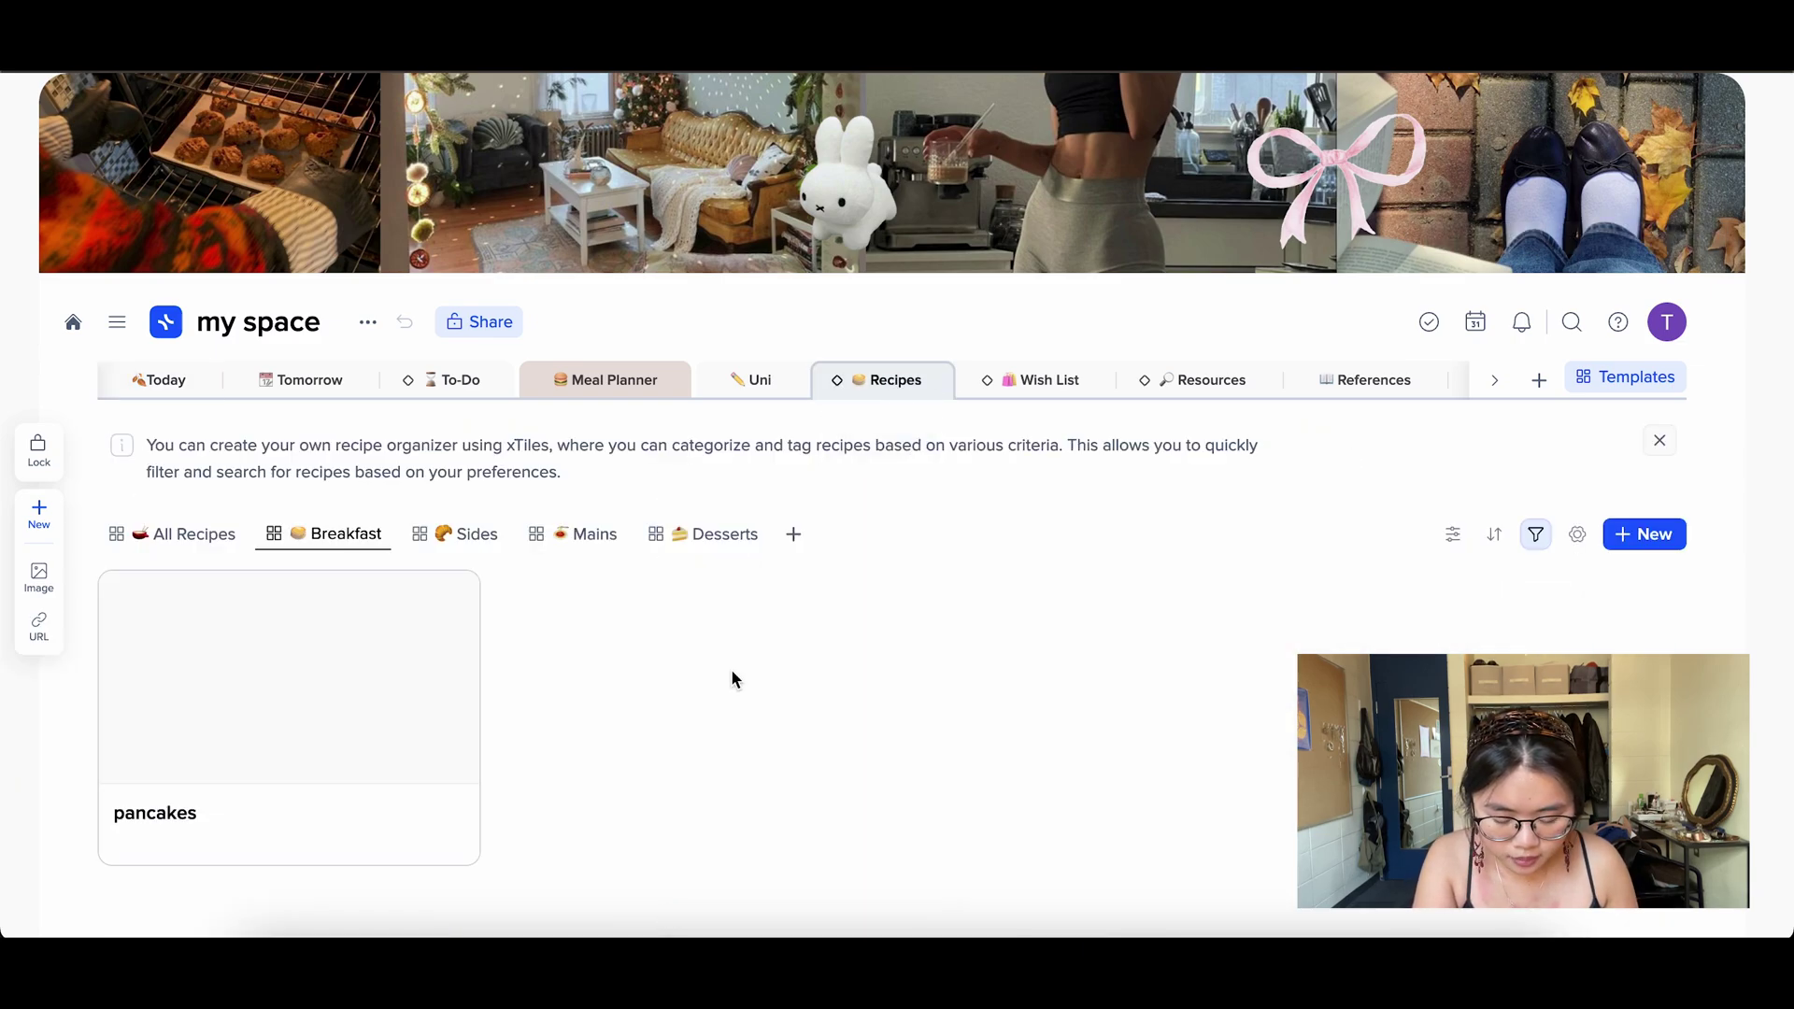
{"action": "left_click", "coordinate": [464, 609]}
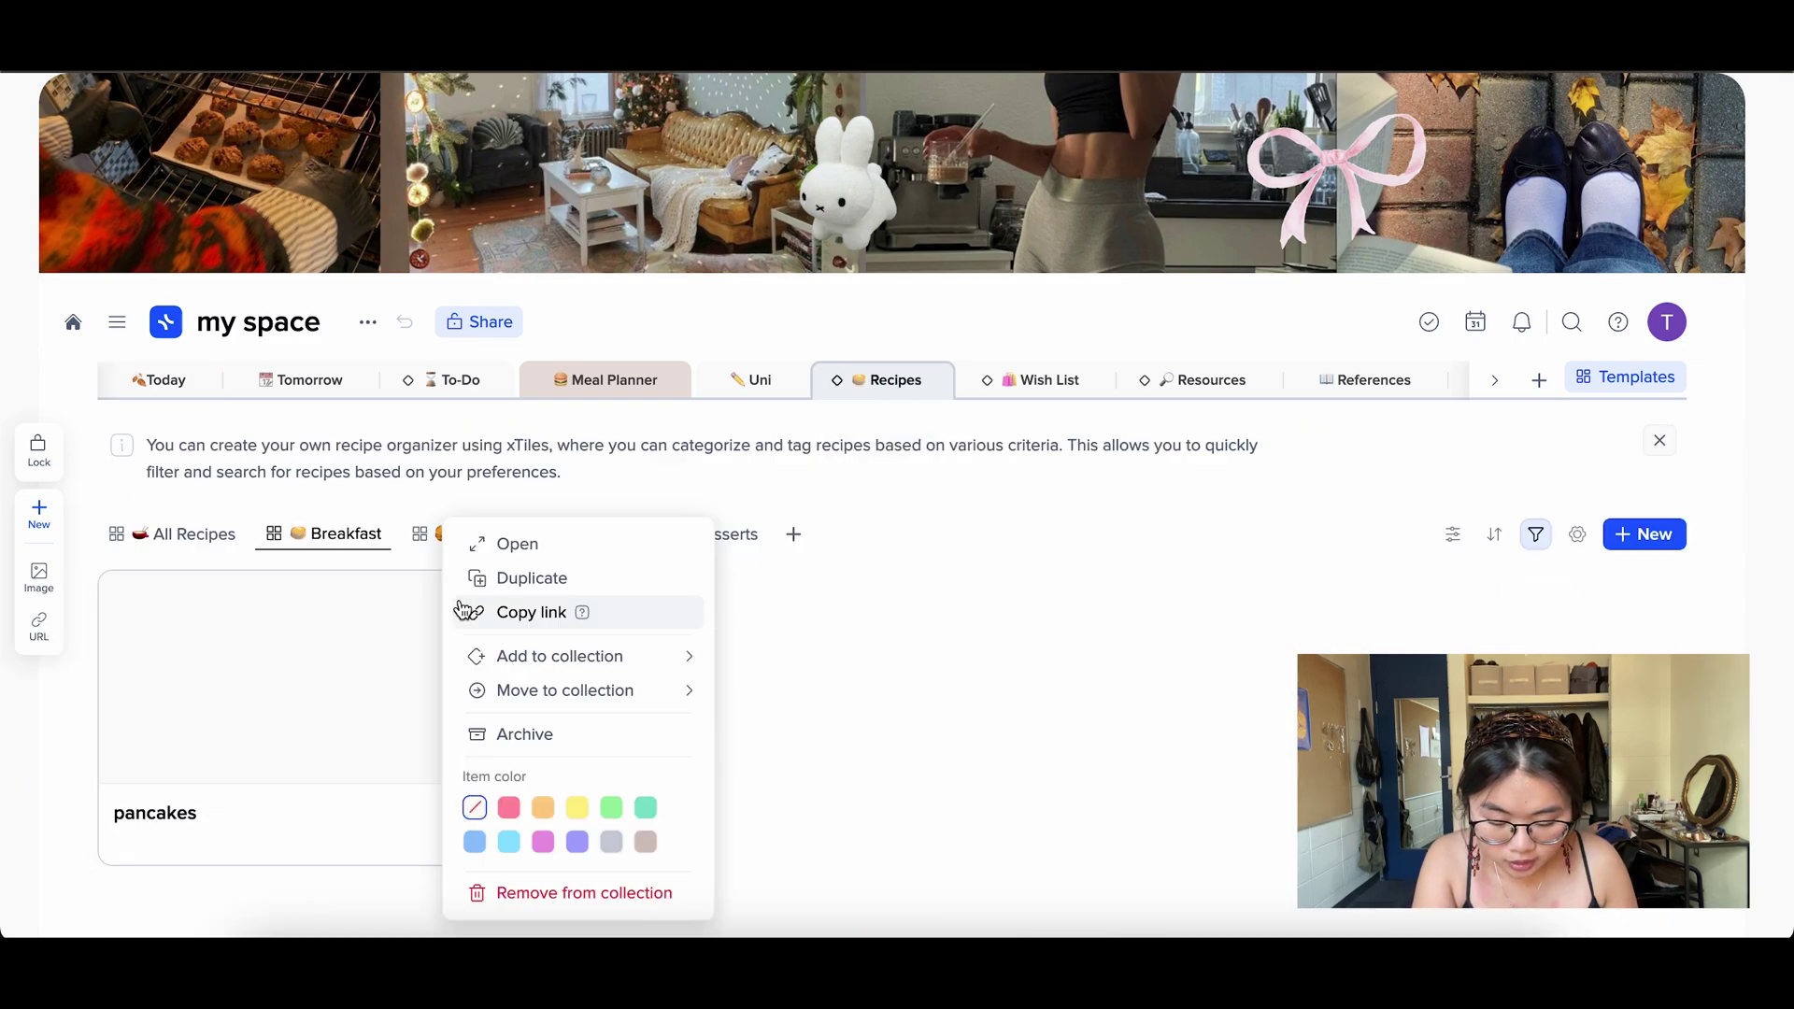
{"action": "left_click", "coordinate": [581, 902]}
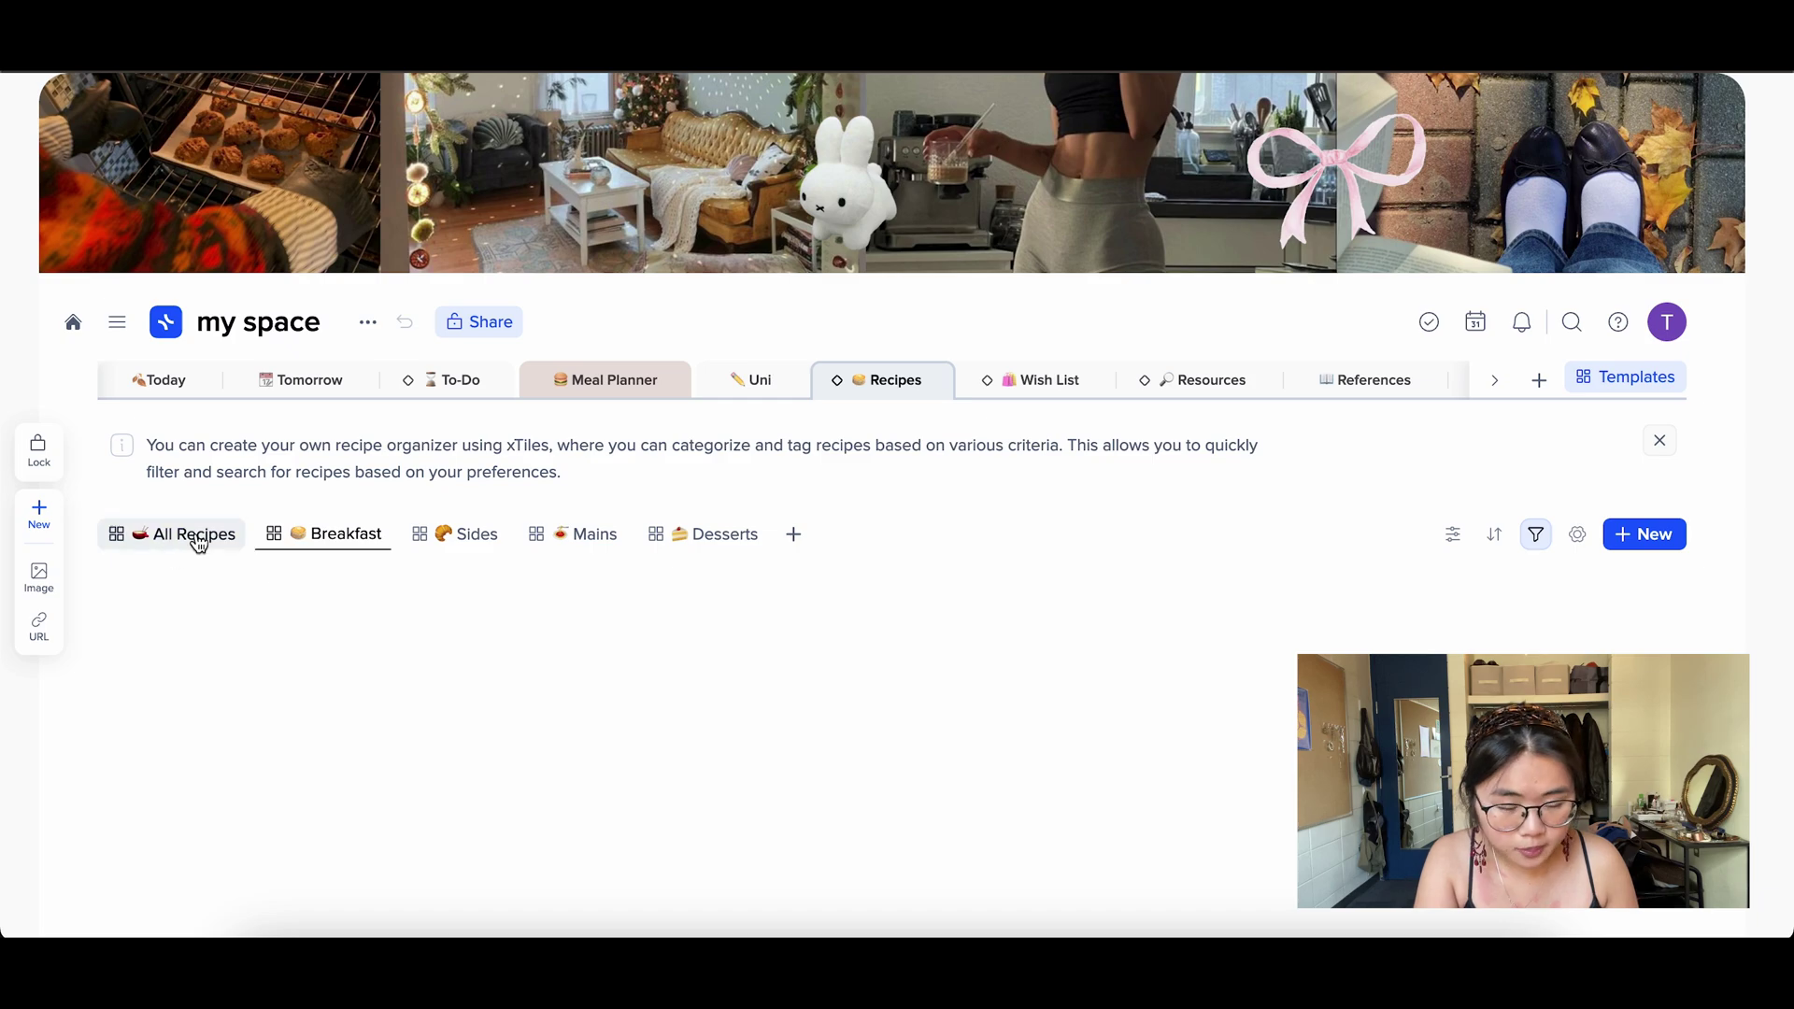
Step: Add a new item titled "black jeans" to the Wish List and close its card
{"action": "left_click", "coordinate": [1039, 386]}
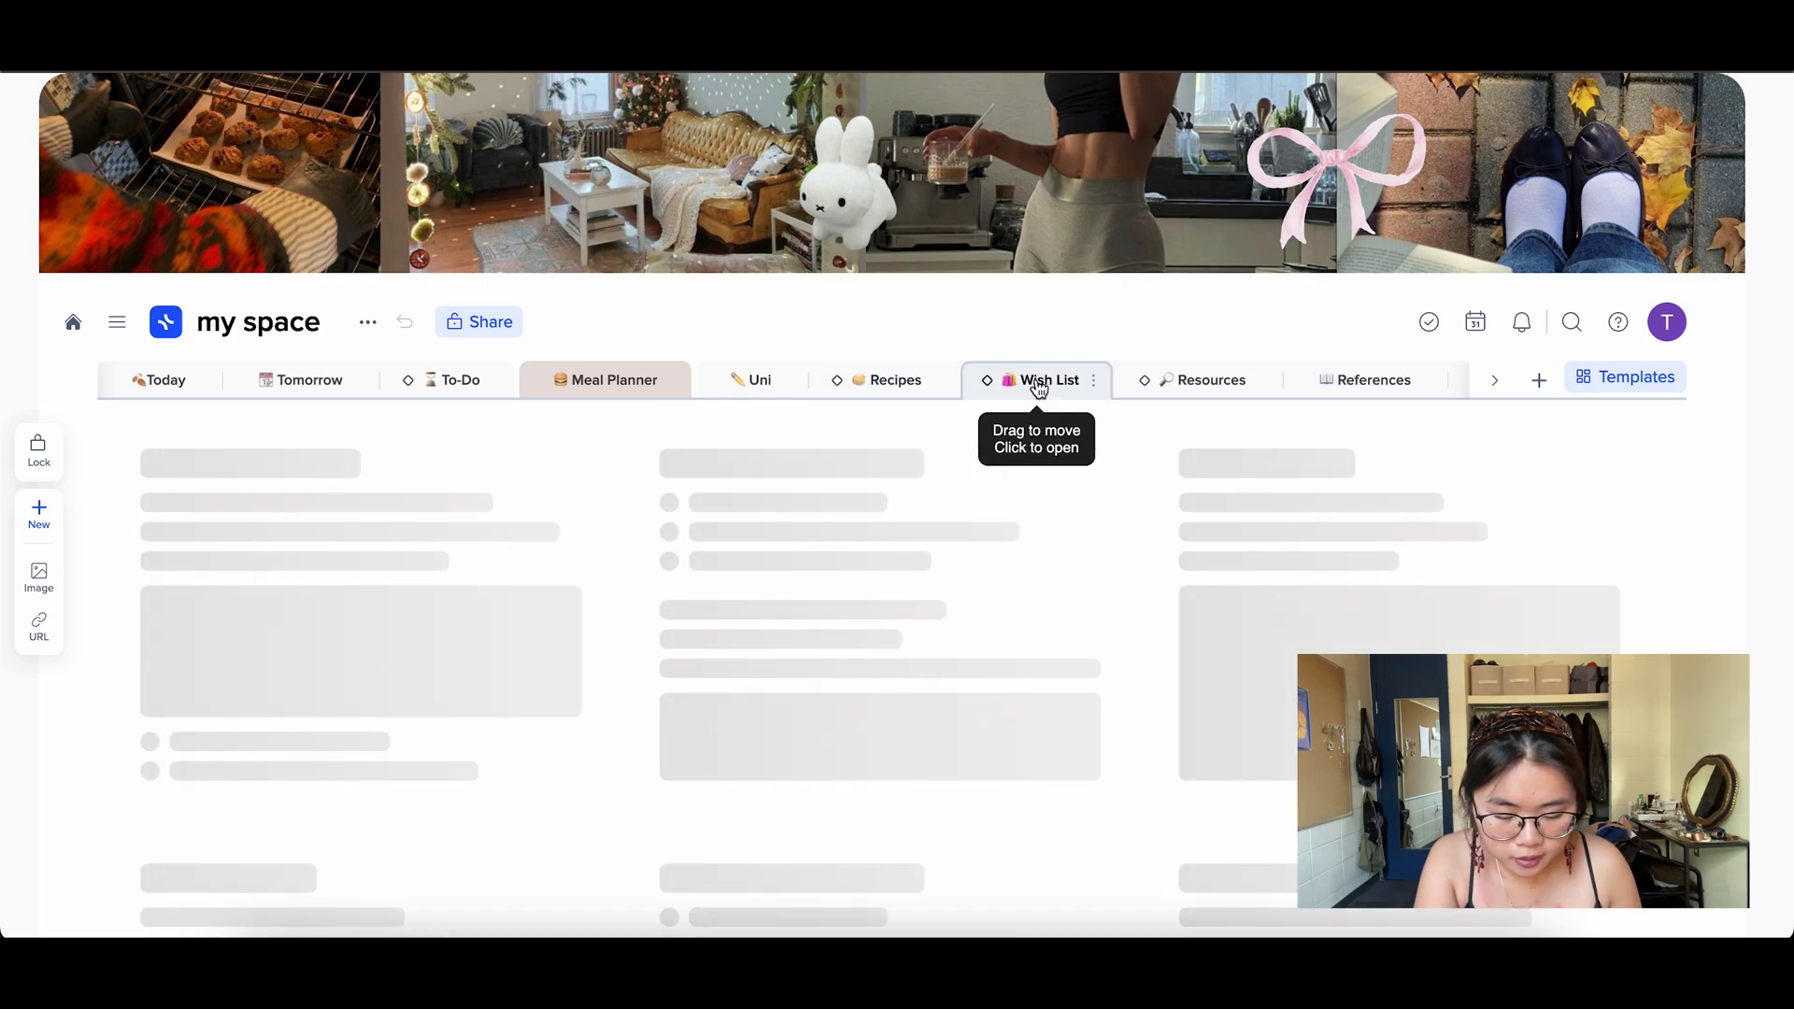
{"action": "scroll", "coordinate": [1037, 688], "scroll_direction": "down", "scroll_amount": 2}
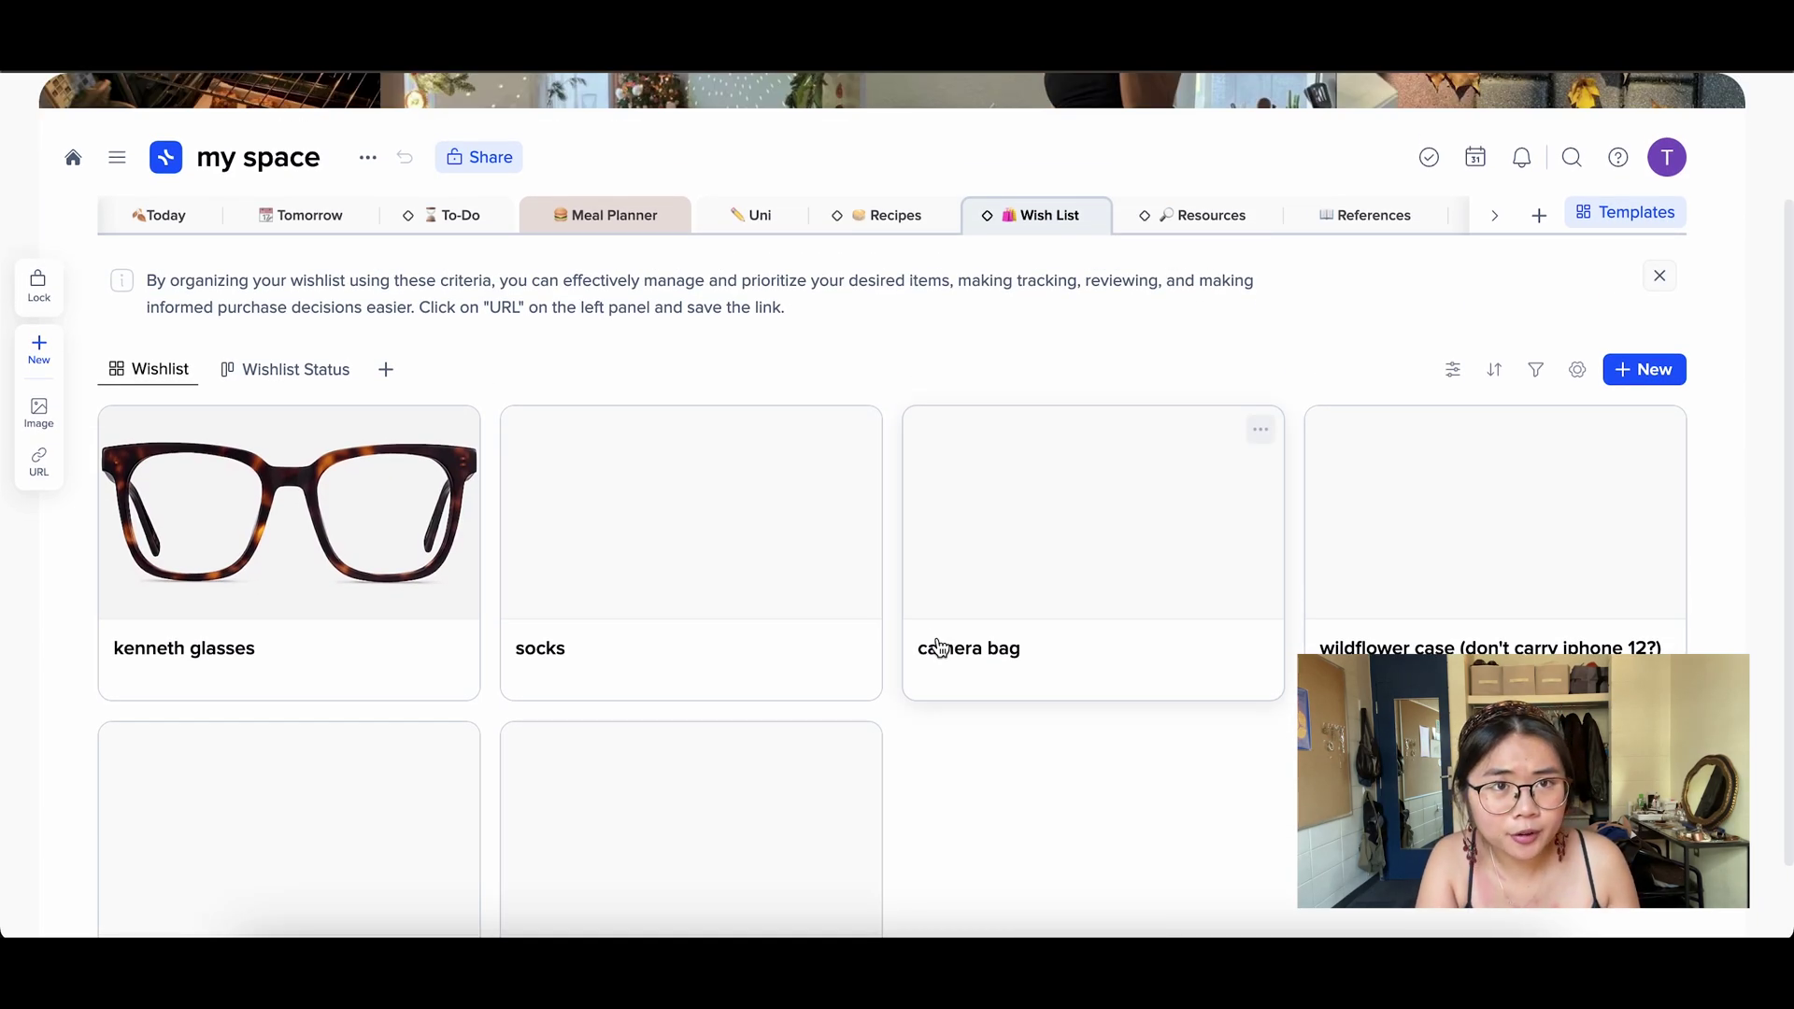
{"action": "scroll", "coordinate": [939, 648], "scroll_direction": "down", "scroll_amount": 1}
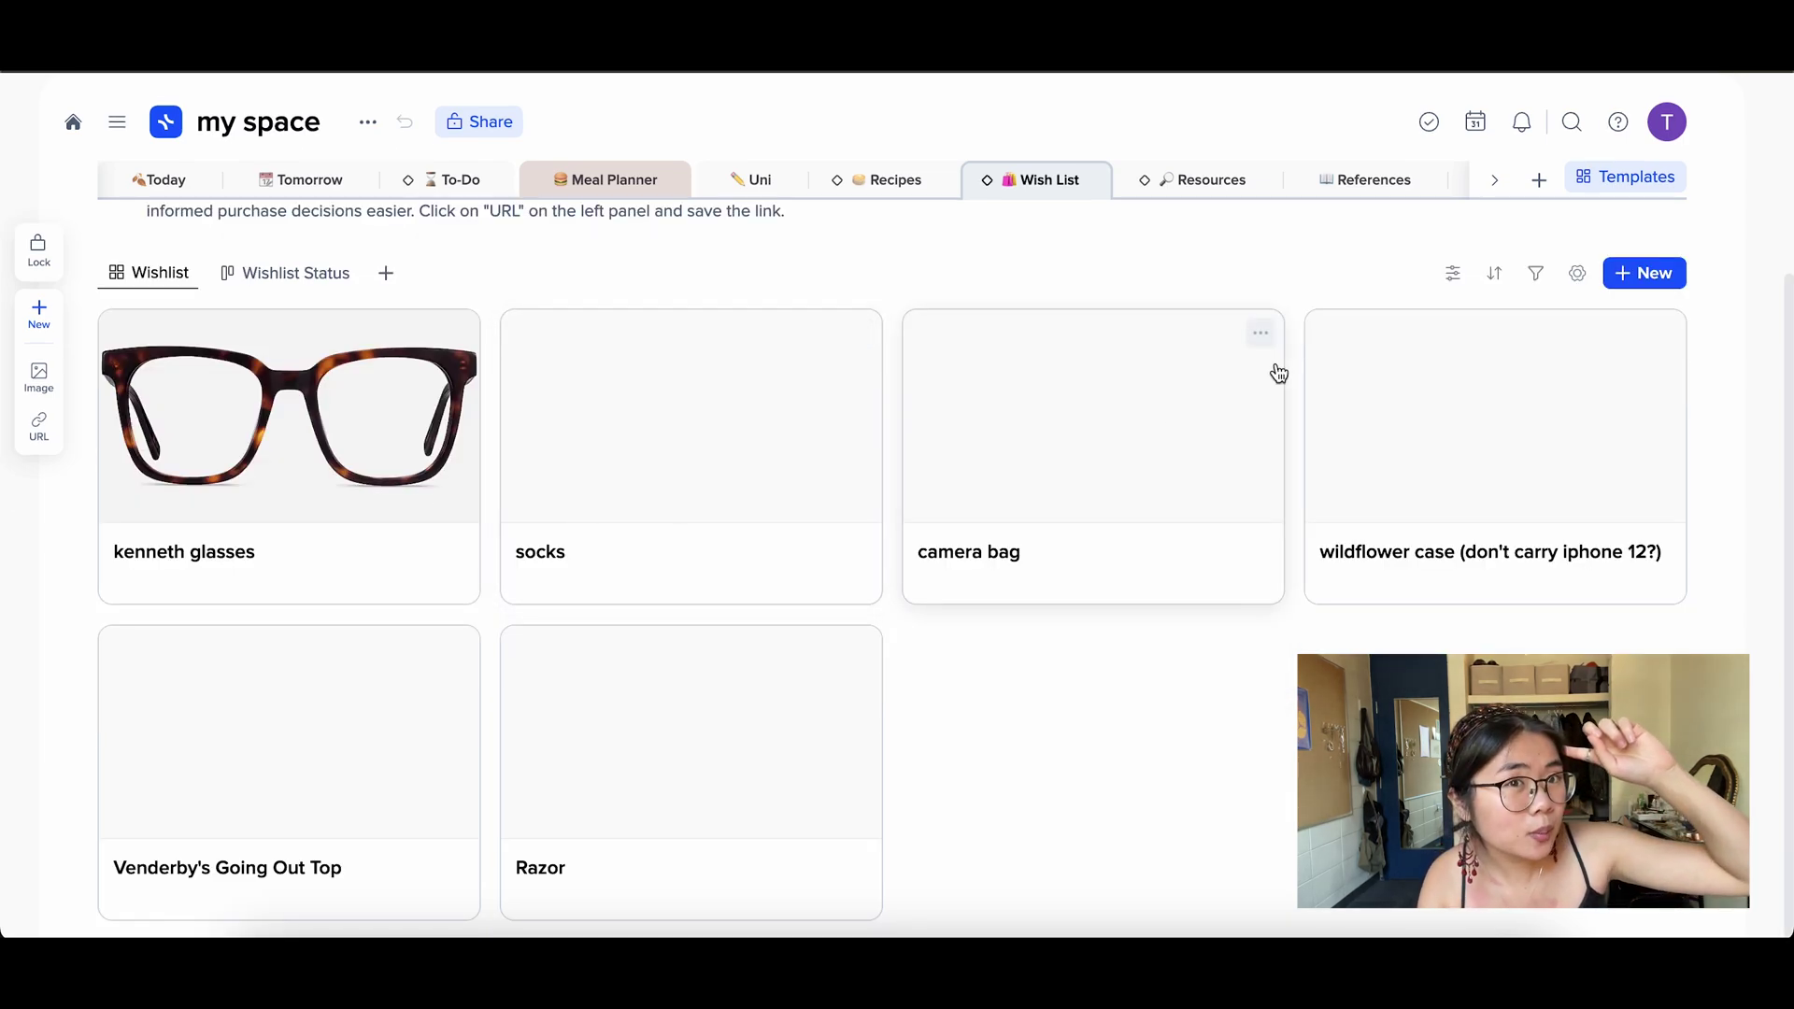
{"action": "left_click", "coordinate": [1644, 273]}
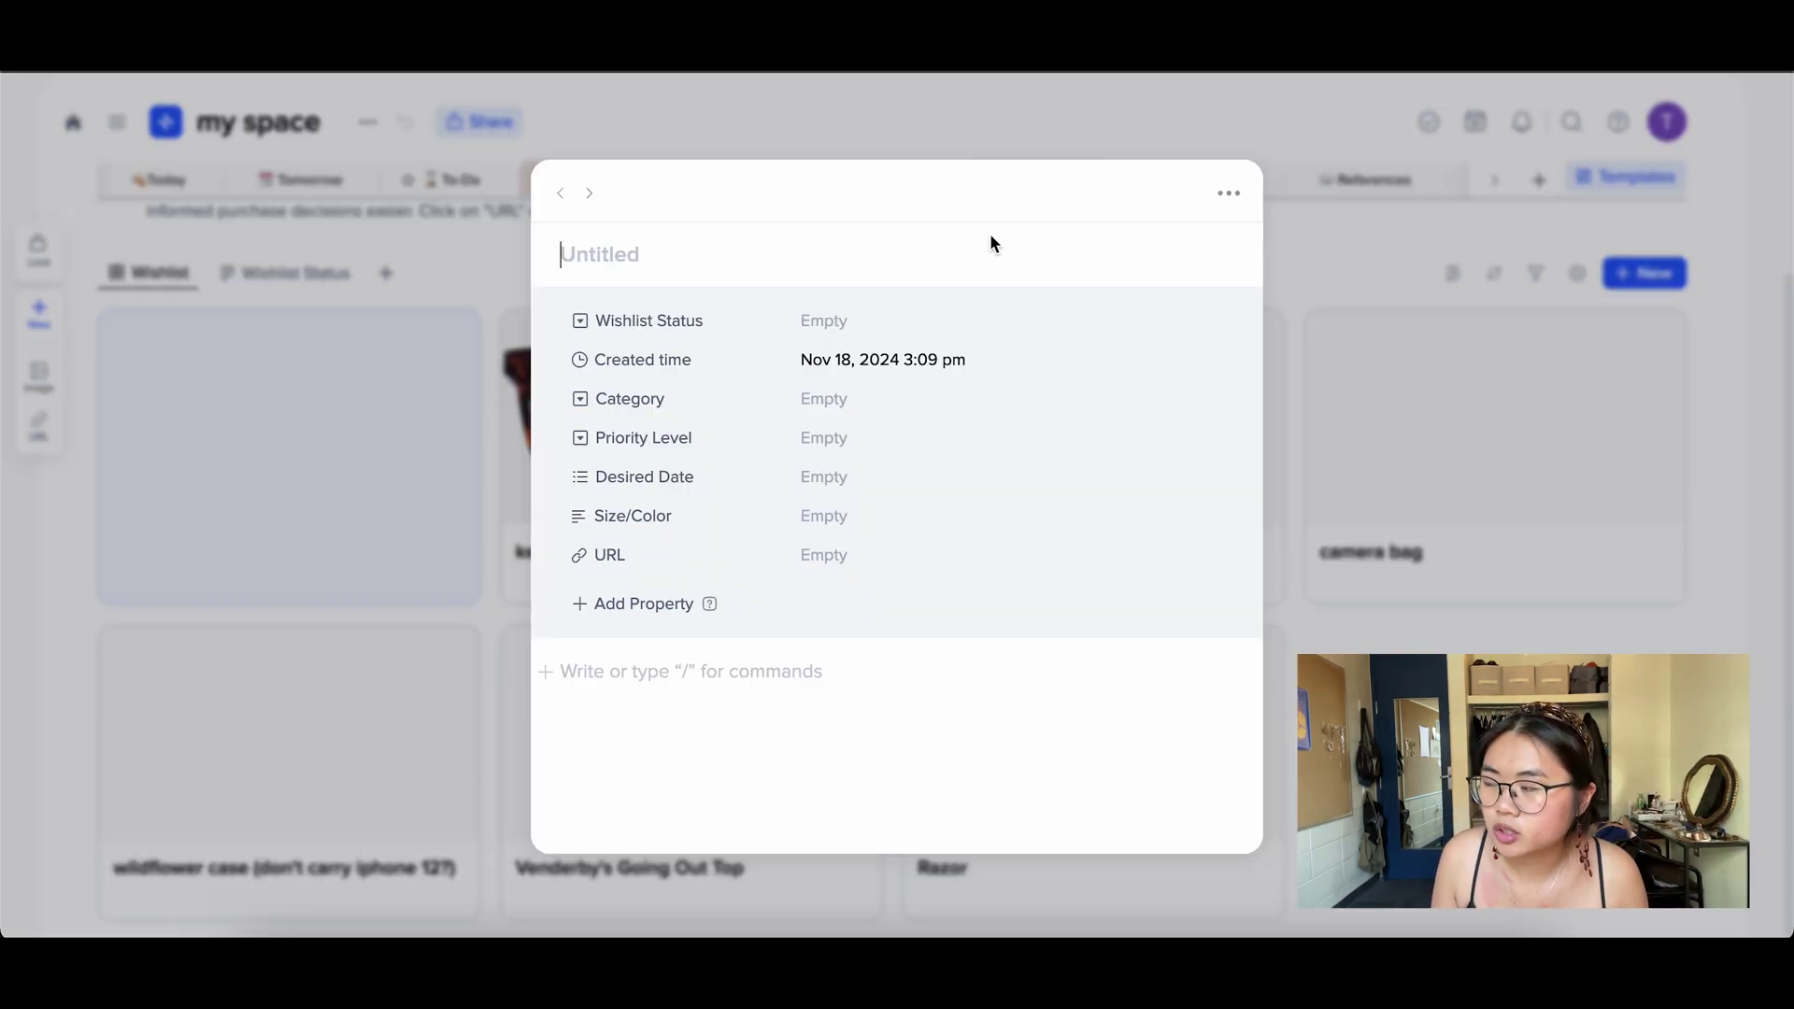
{"action": "type", "text": "black jeans"}
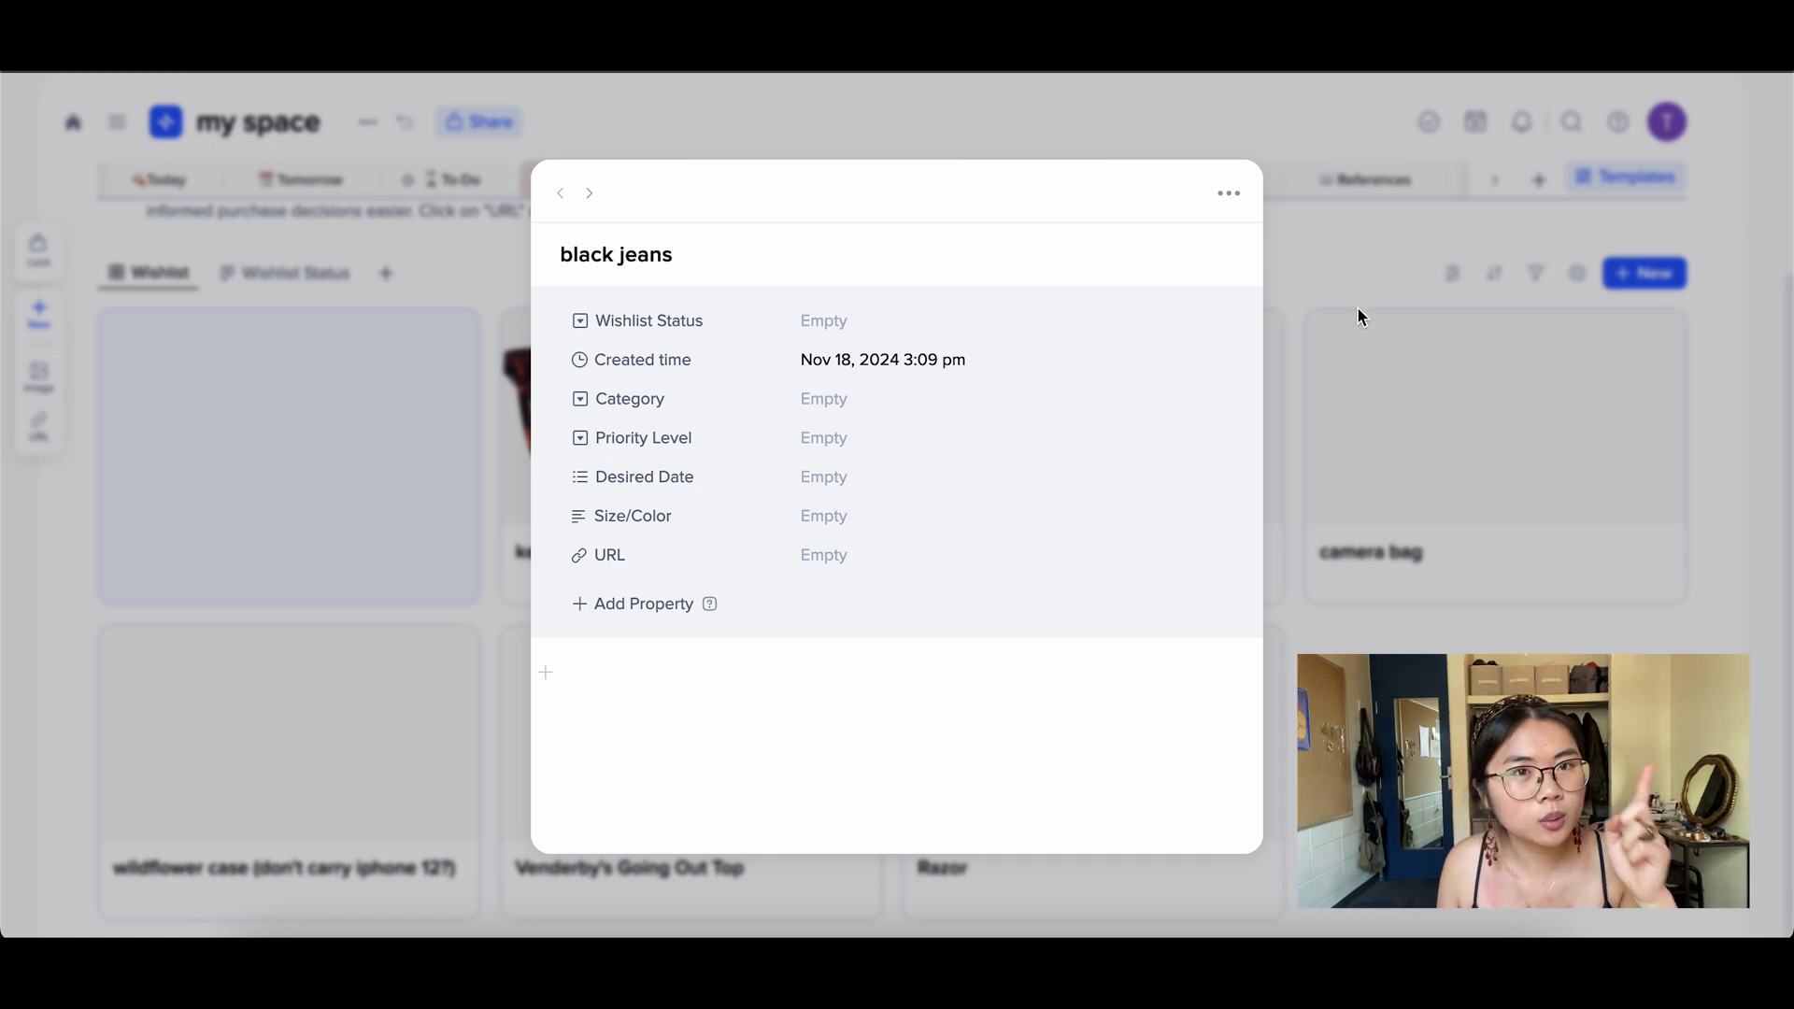
{"action": "left_click", "coordinate": [1358, 307]}
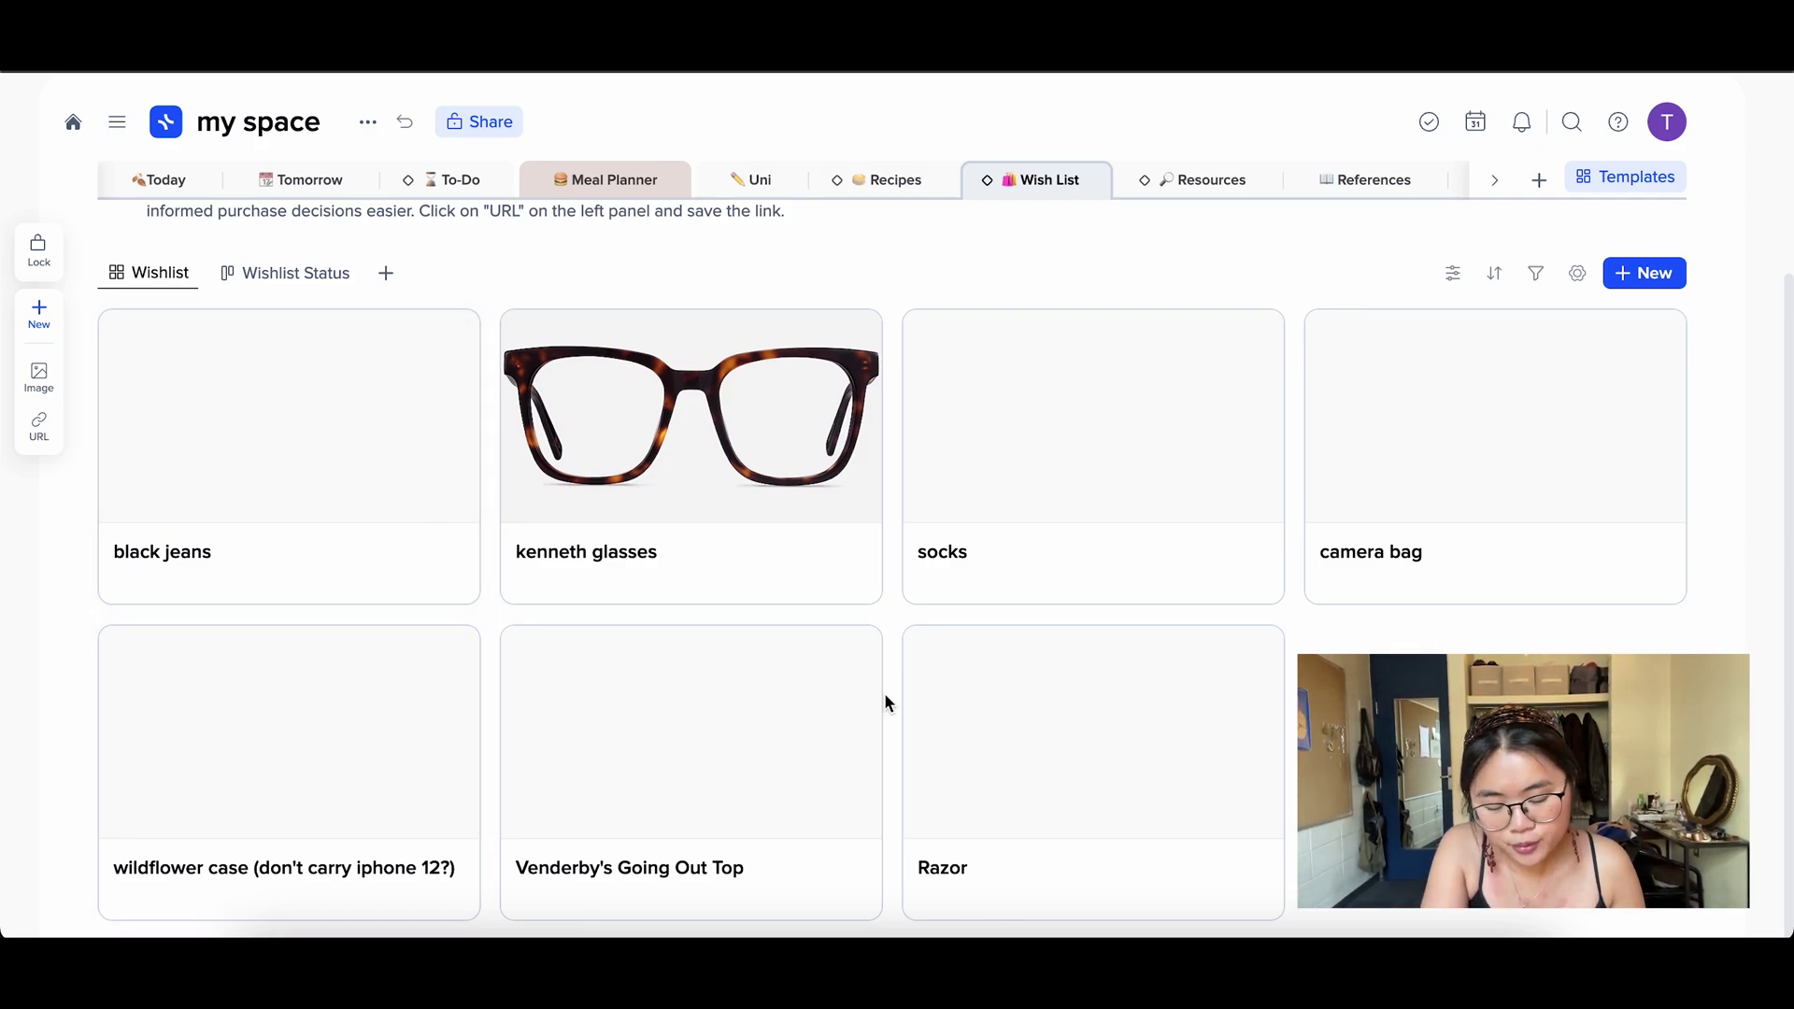
Step: View the properties of the Razor card in the Wish List and close the card
{"action": "left_click", "coordinate": [1044, 741]}
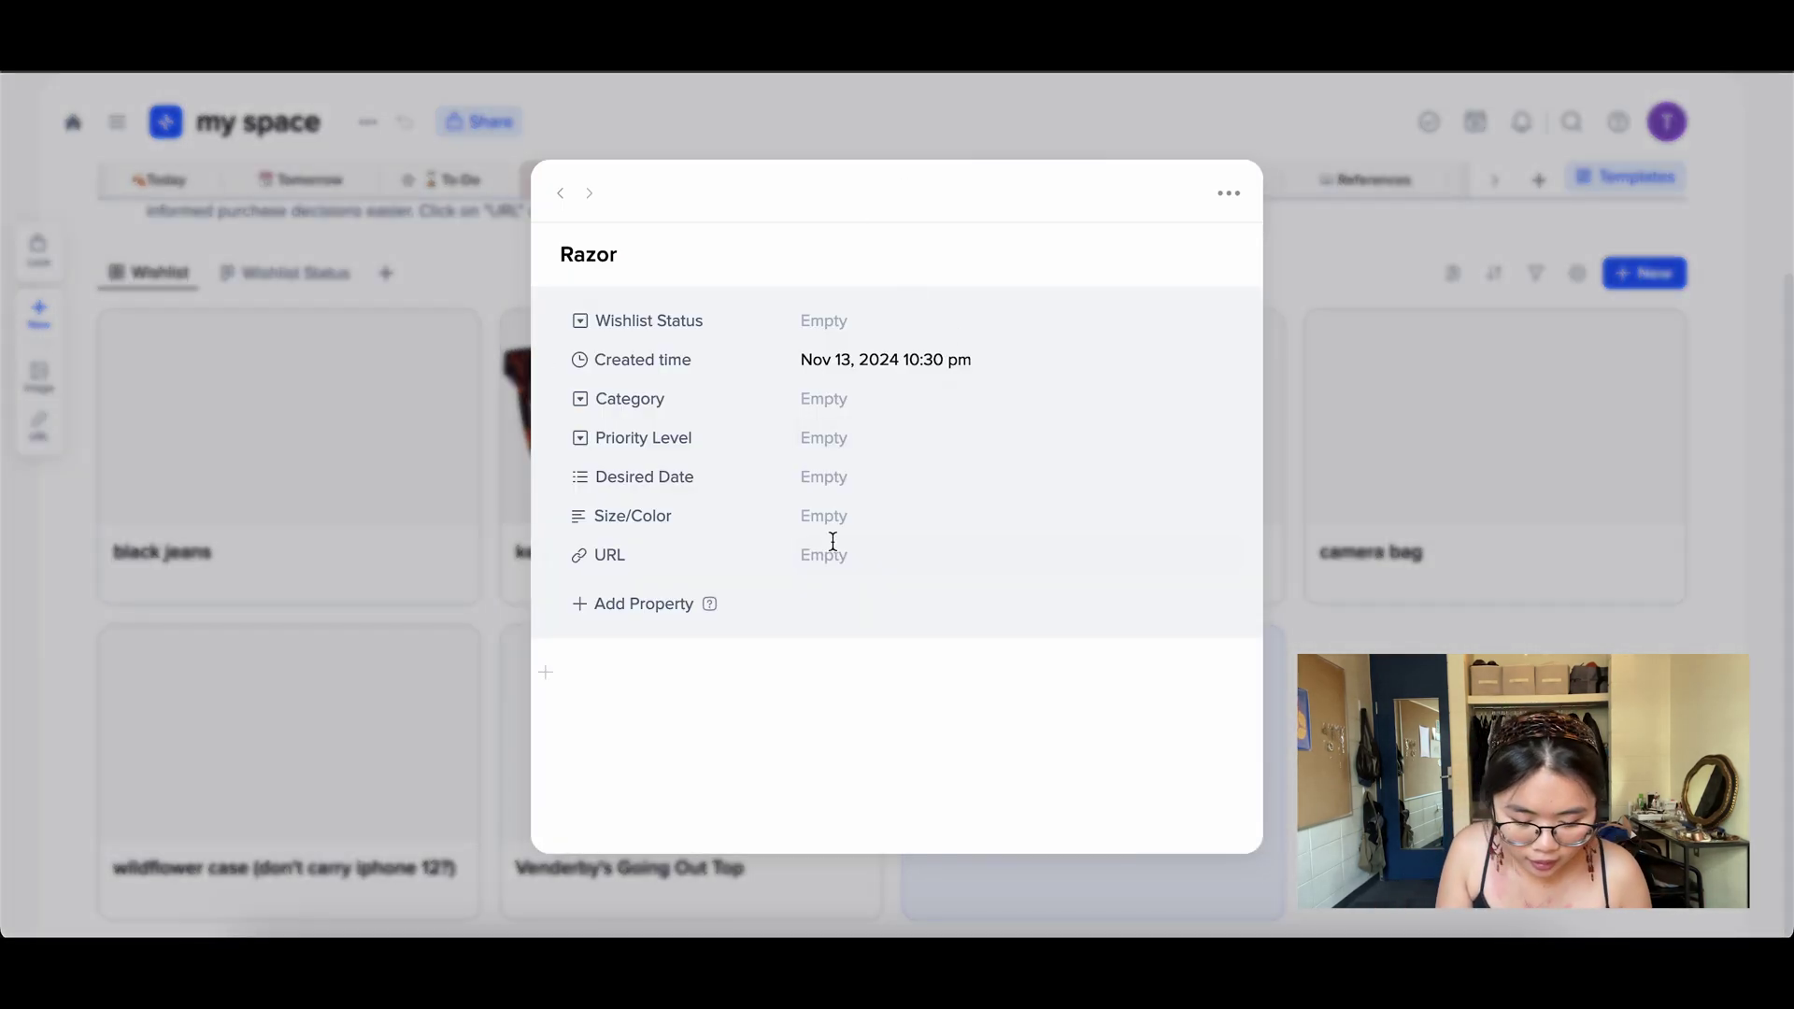
{"action": "left_click", "coordinate": [839, 327]}
{"action": "left_click", "coordinate": [1498, 238]}
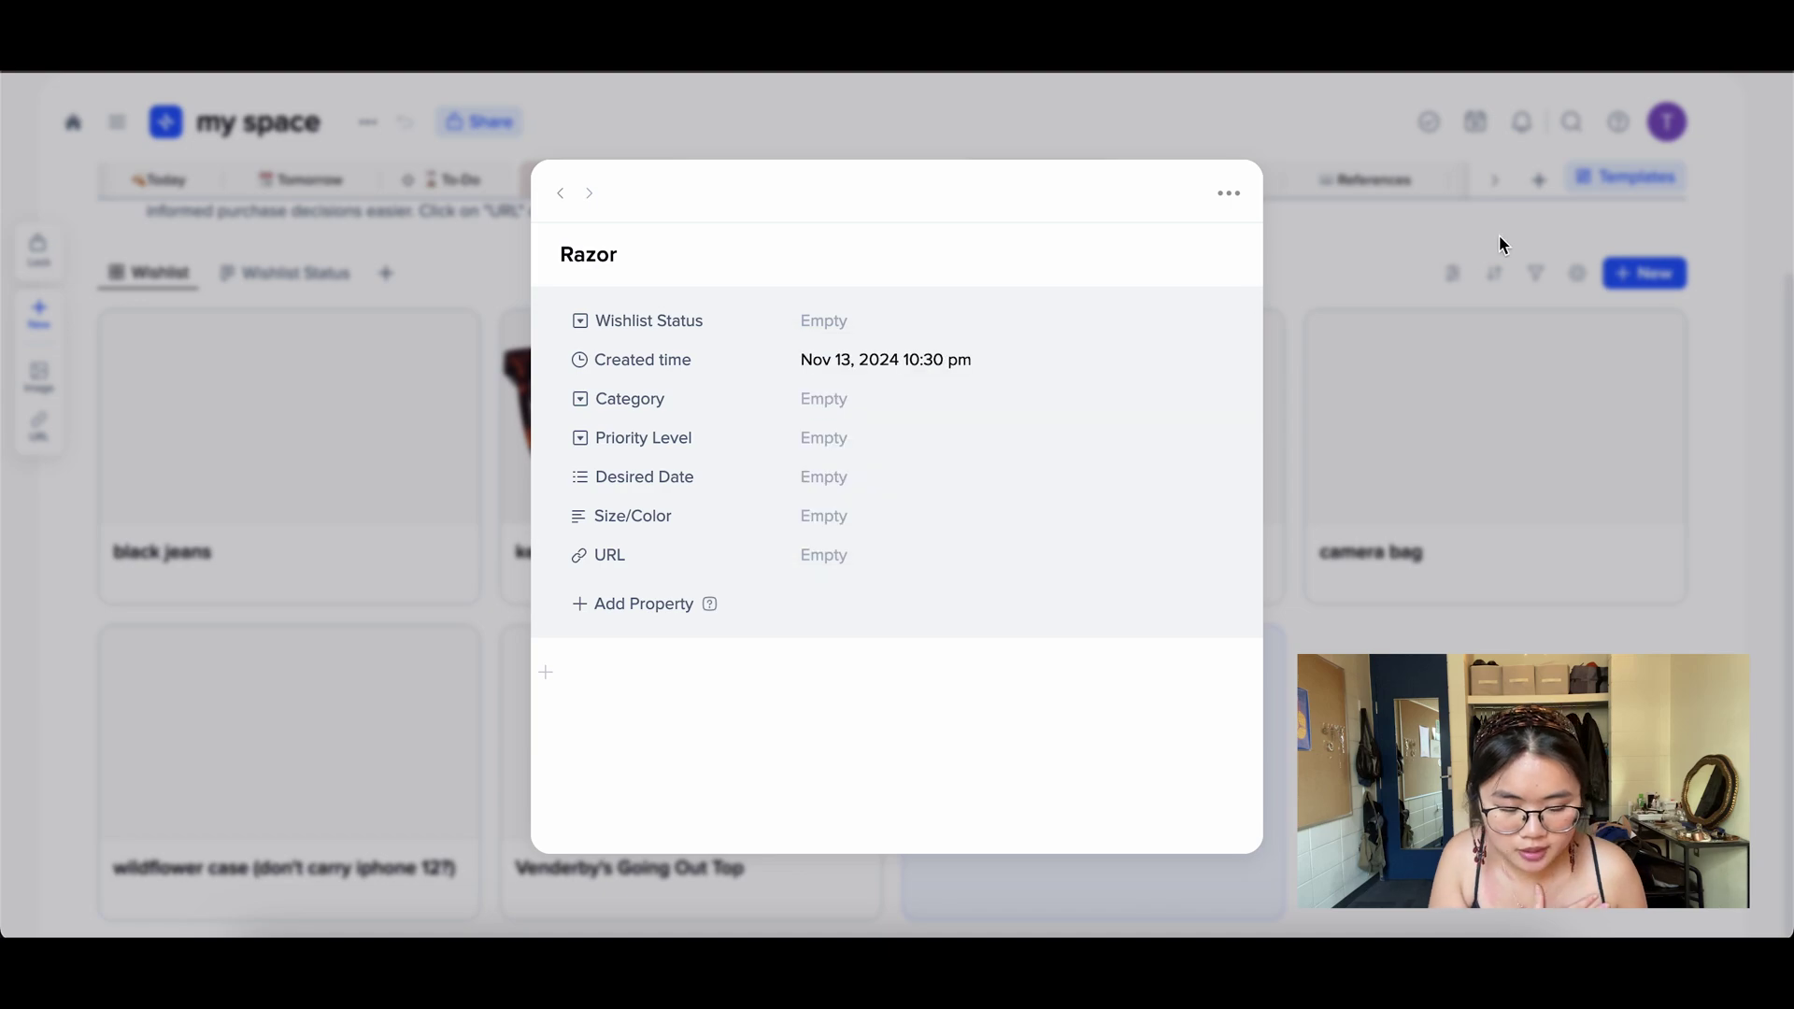
{"action": "left_click", "coordinate": [1499, 244]}
Step: Add a blank, untitled card to the NEW column on the Resources page
{"action": "left_click", "coordinate": [1198, 180]}
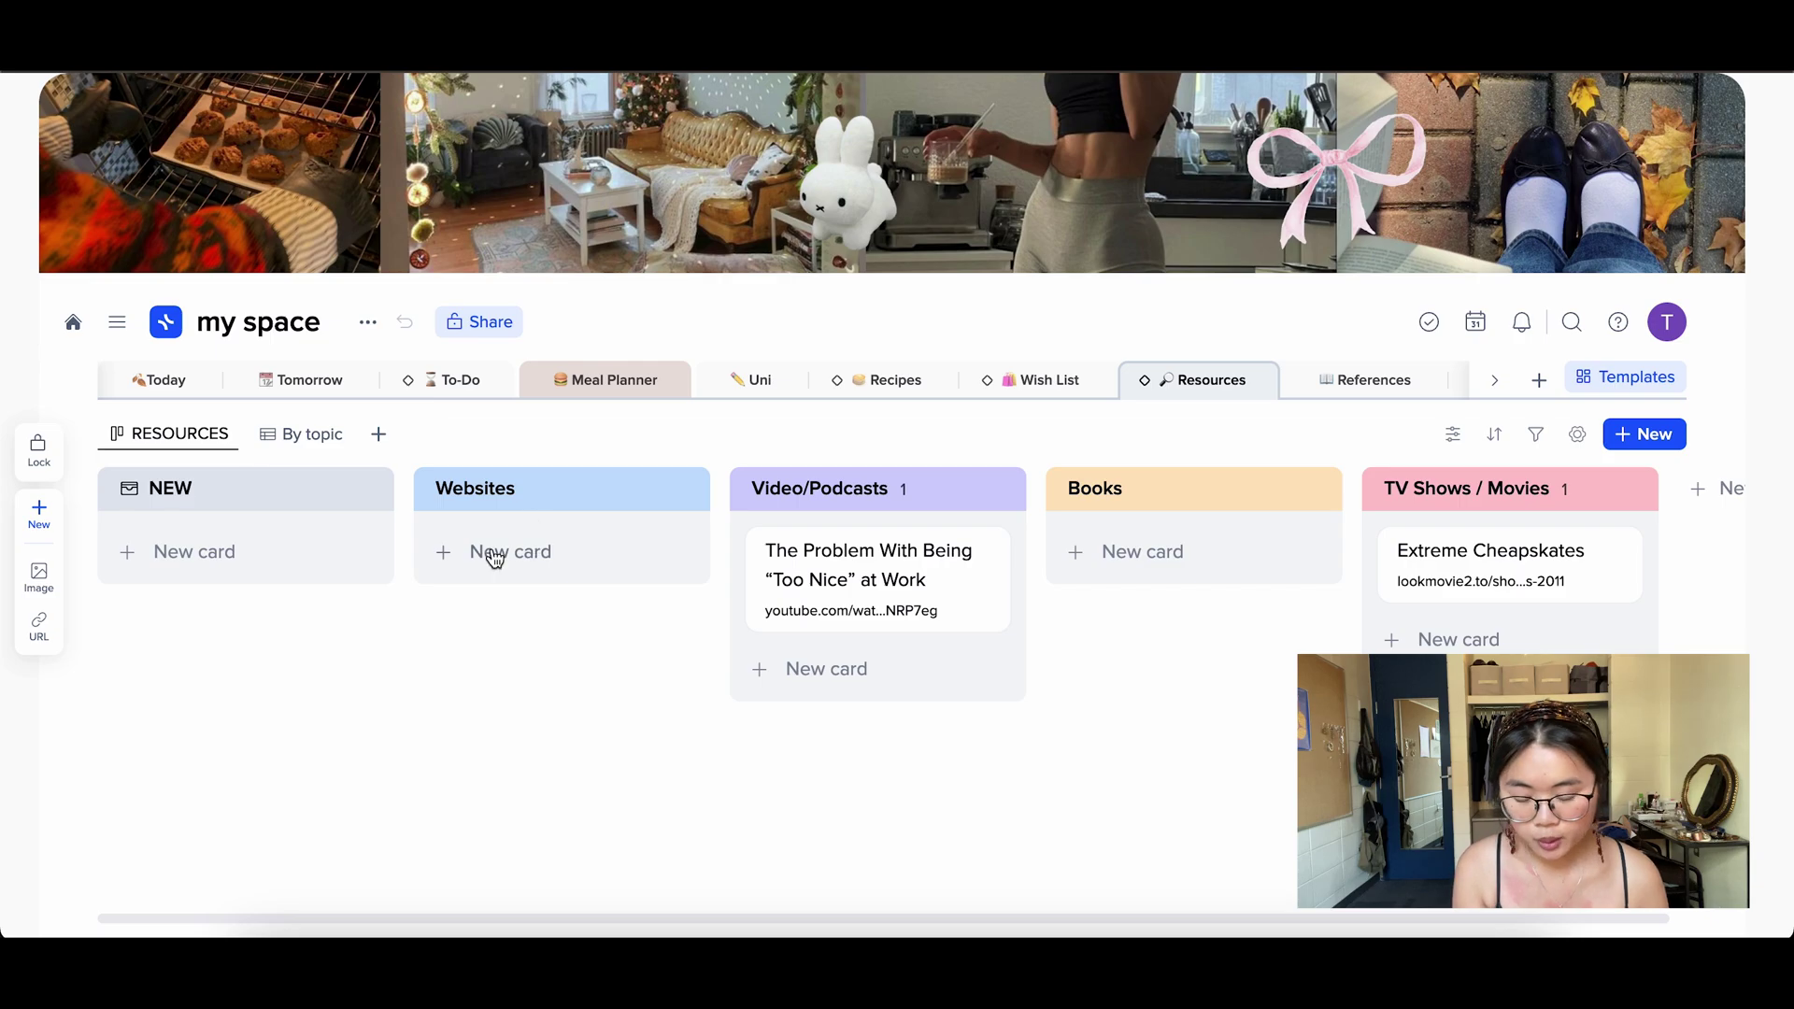
{"action": "left_click", "coordinate": [172, 551]}
{"action": "left_click", "coordinate": [491, 495]}
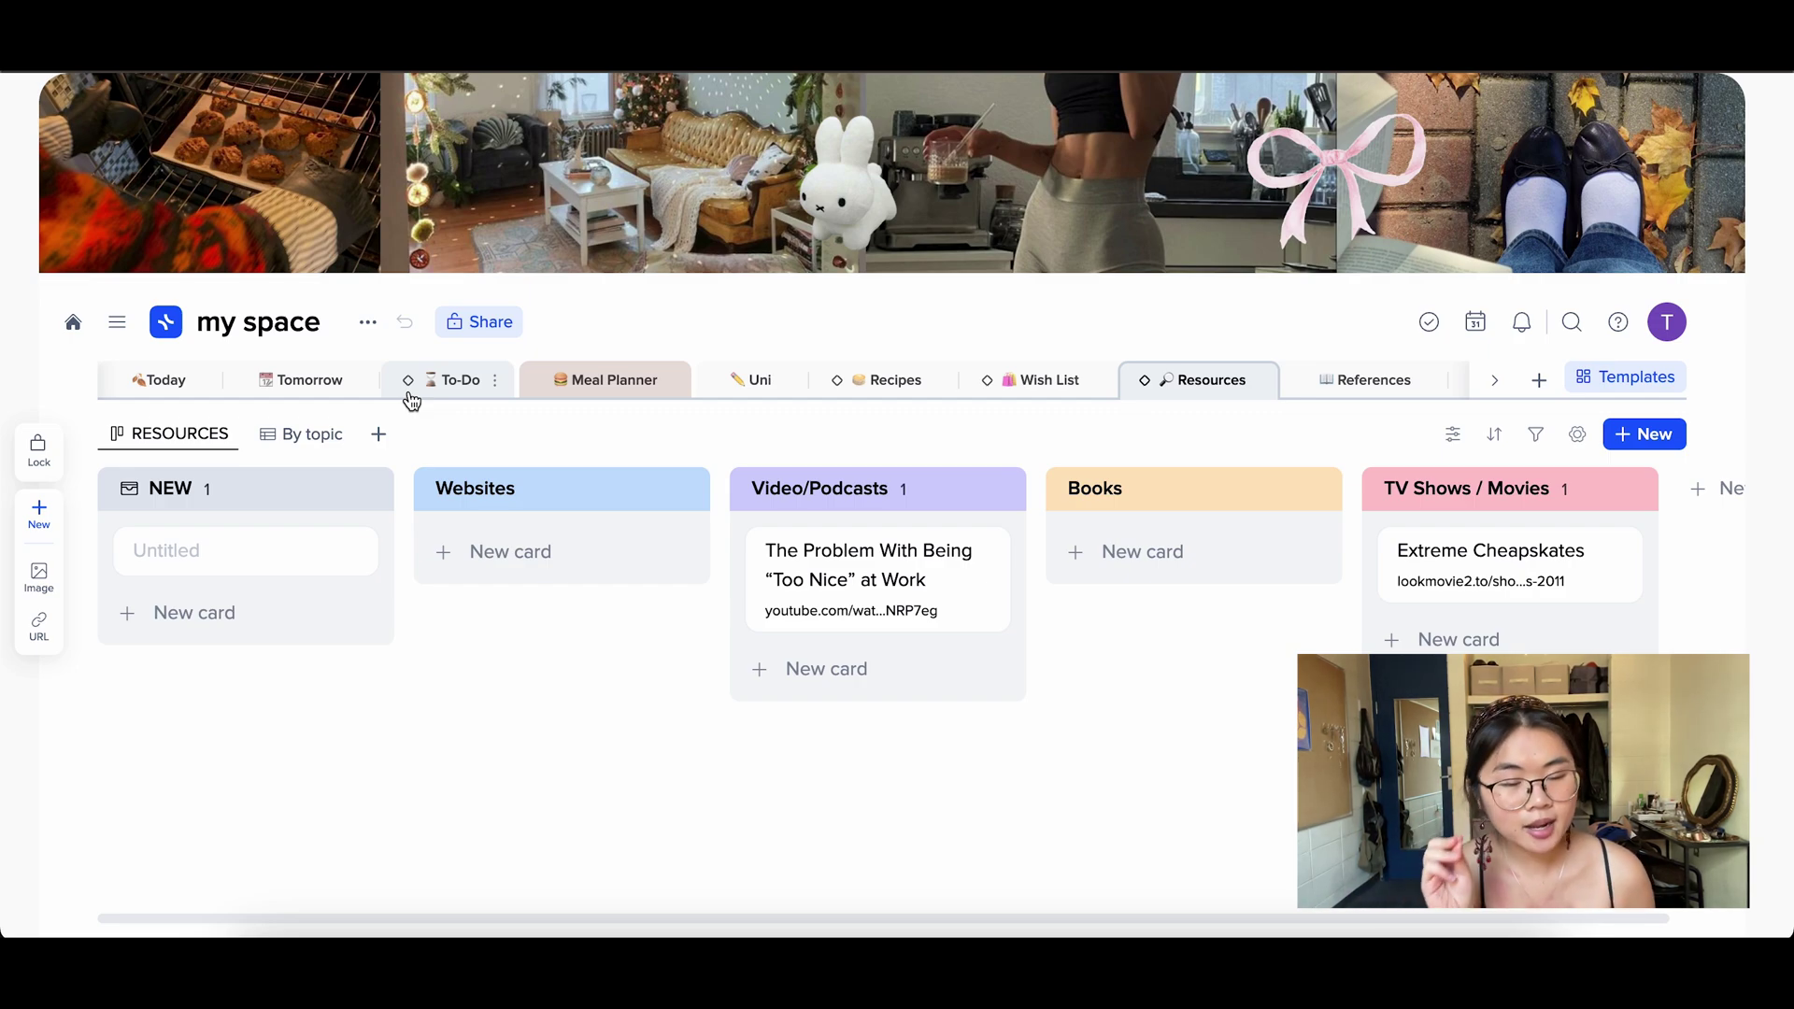
Step: Start a new line below the existing affirmation in the affirmations tile on the References page
{"action": "scroll", "coordinate": [1337, 390], "scroll_direction": "right", "scroll_amount": 2}
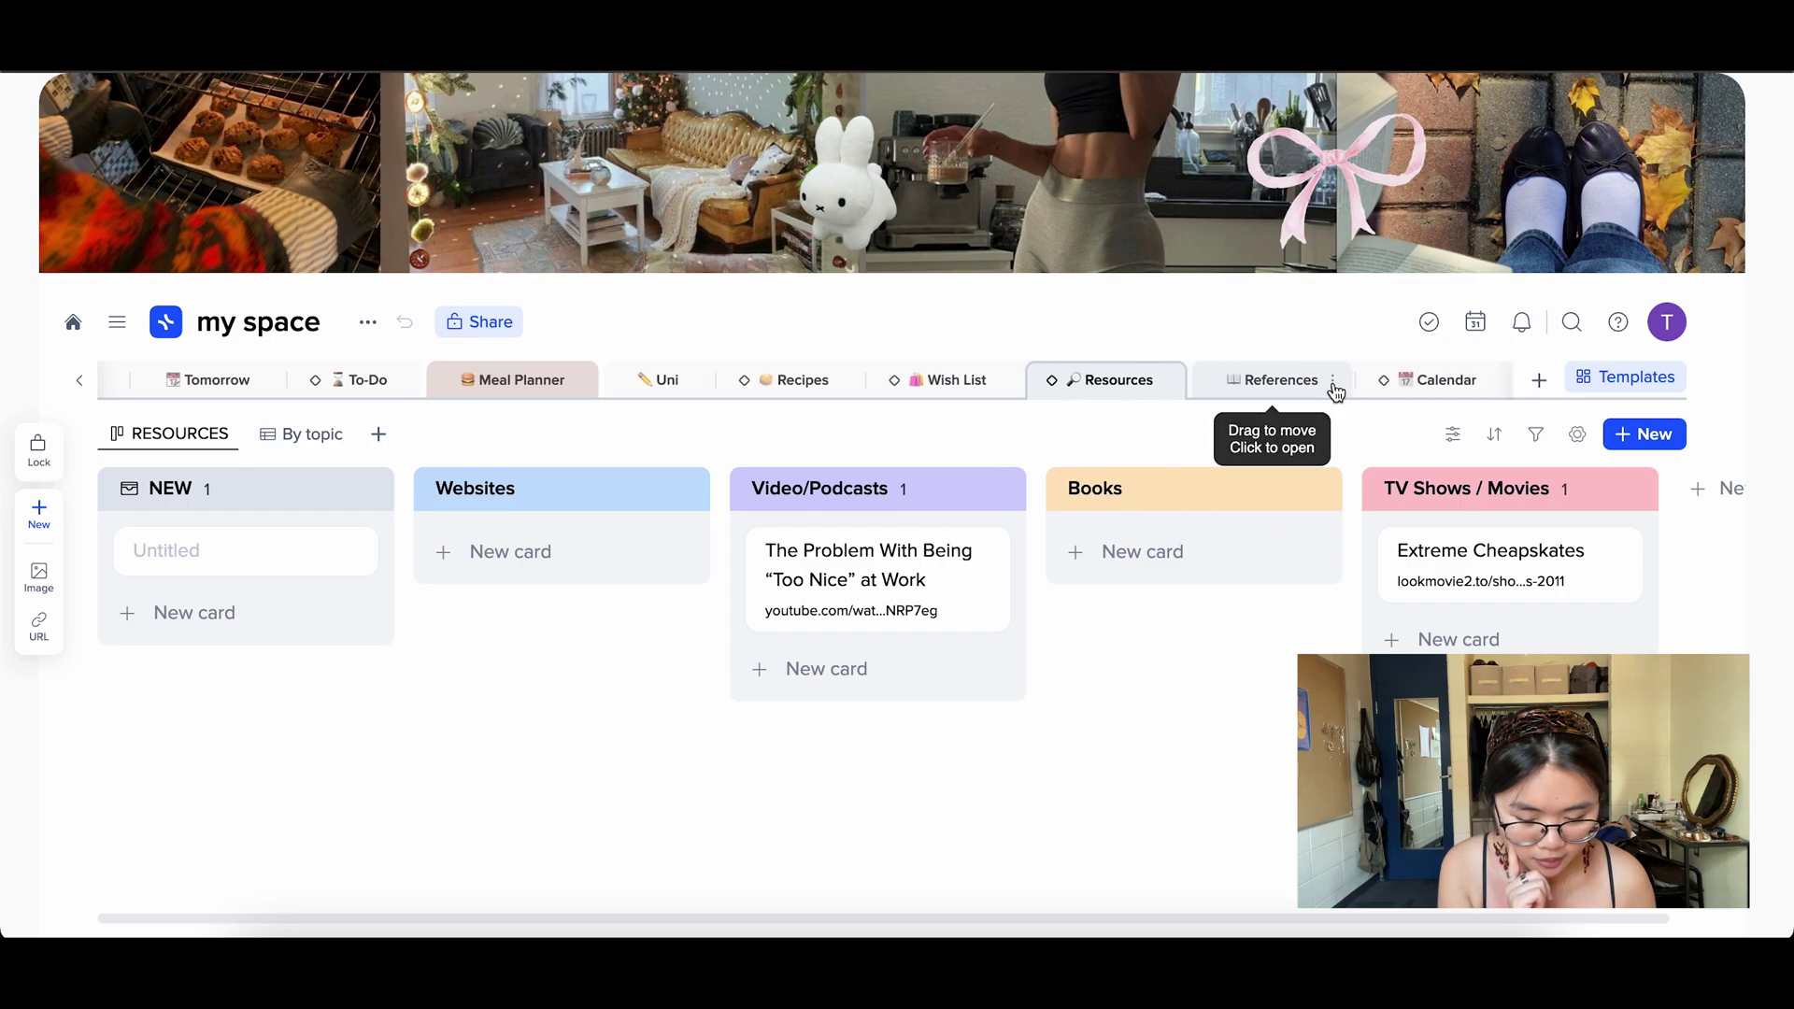
{"action": "left_click", "coordinate": [1267, 401]}
{"action": "scroll", "coordinate": [1362, 652], "scroll_direction": "down", "scroll_amount": 1}
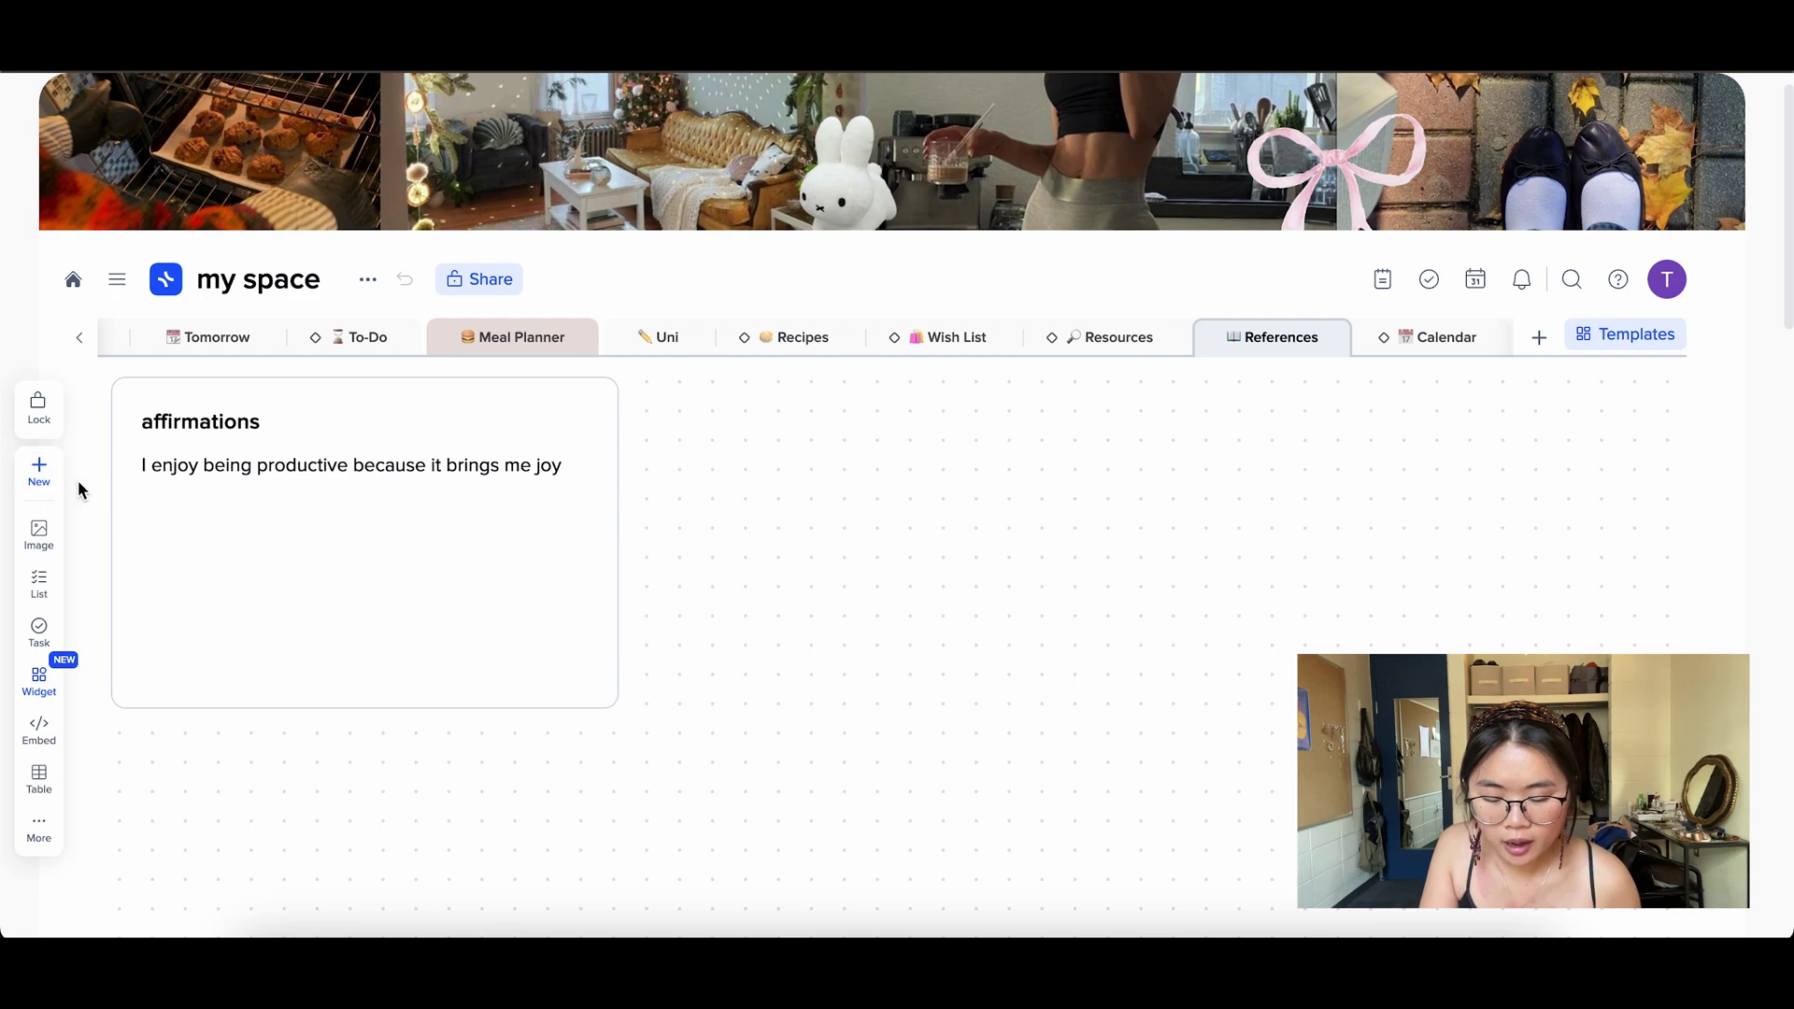
{"action": "left_click", "coordinate": [577, 470]}
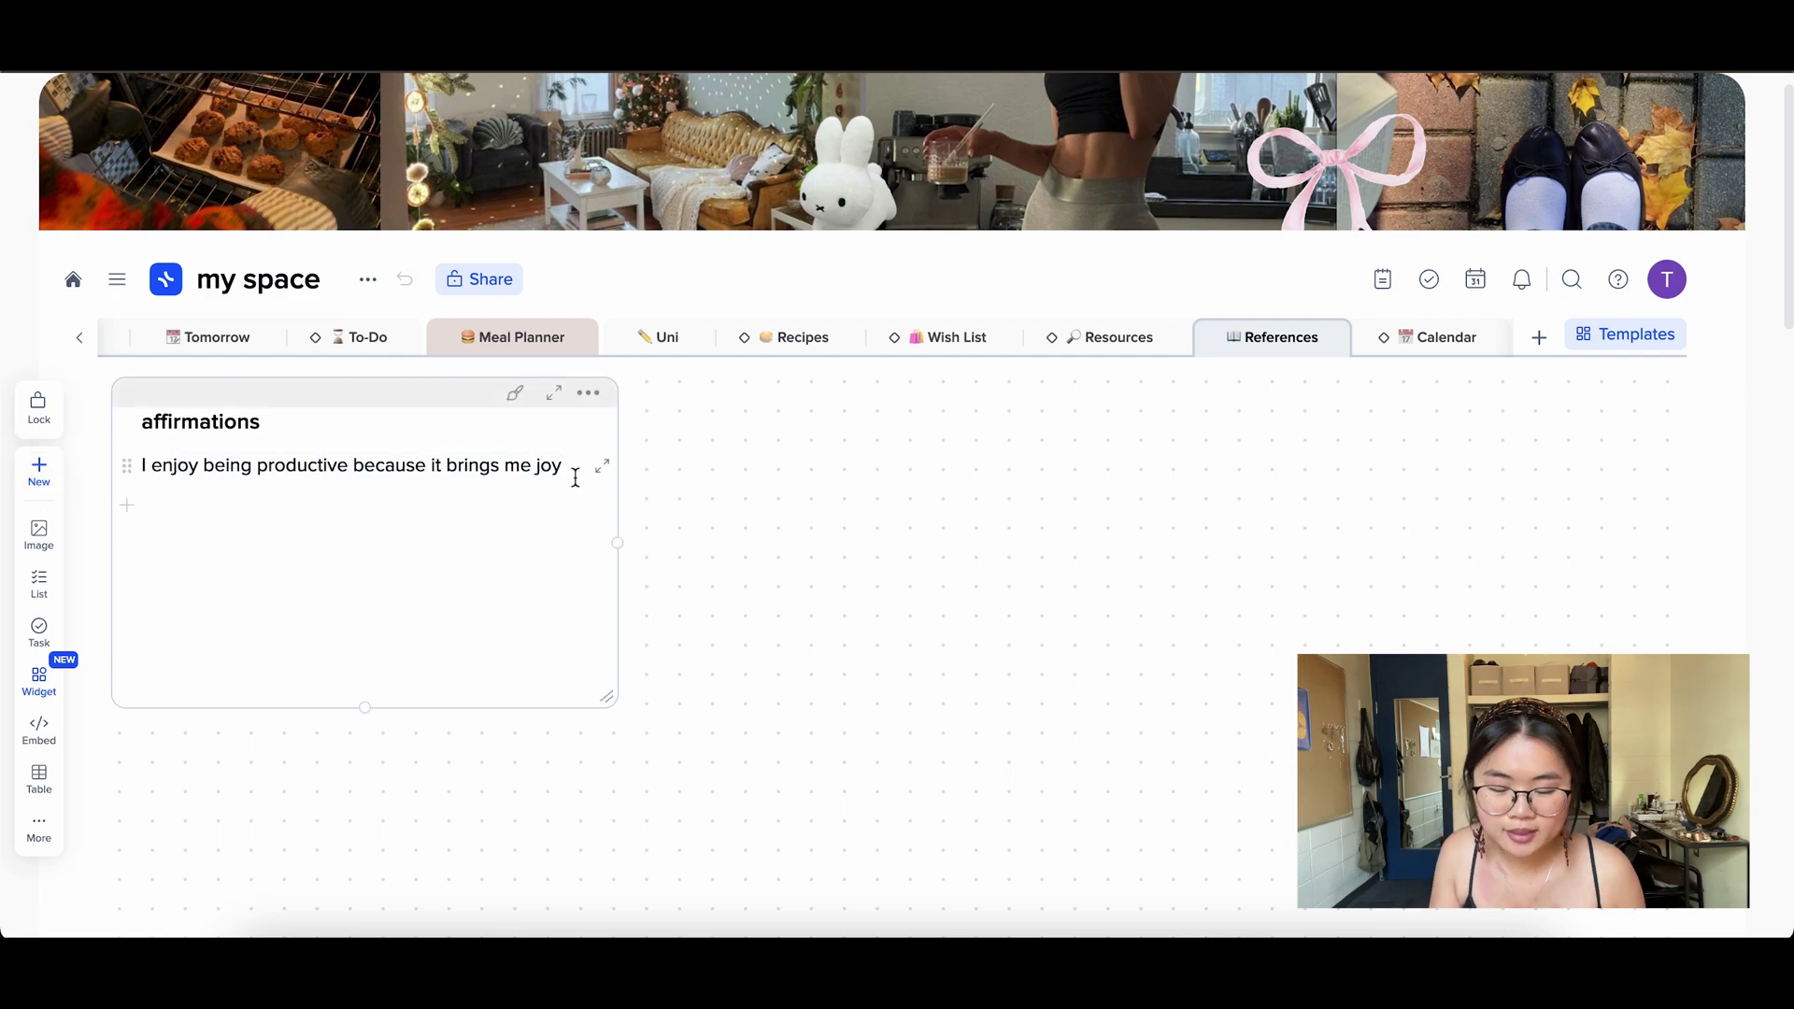
{"action": "key", "text": "Return"}
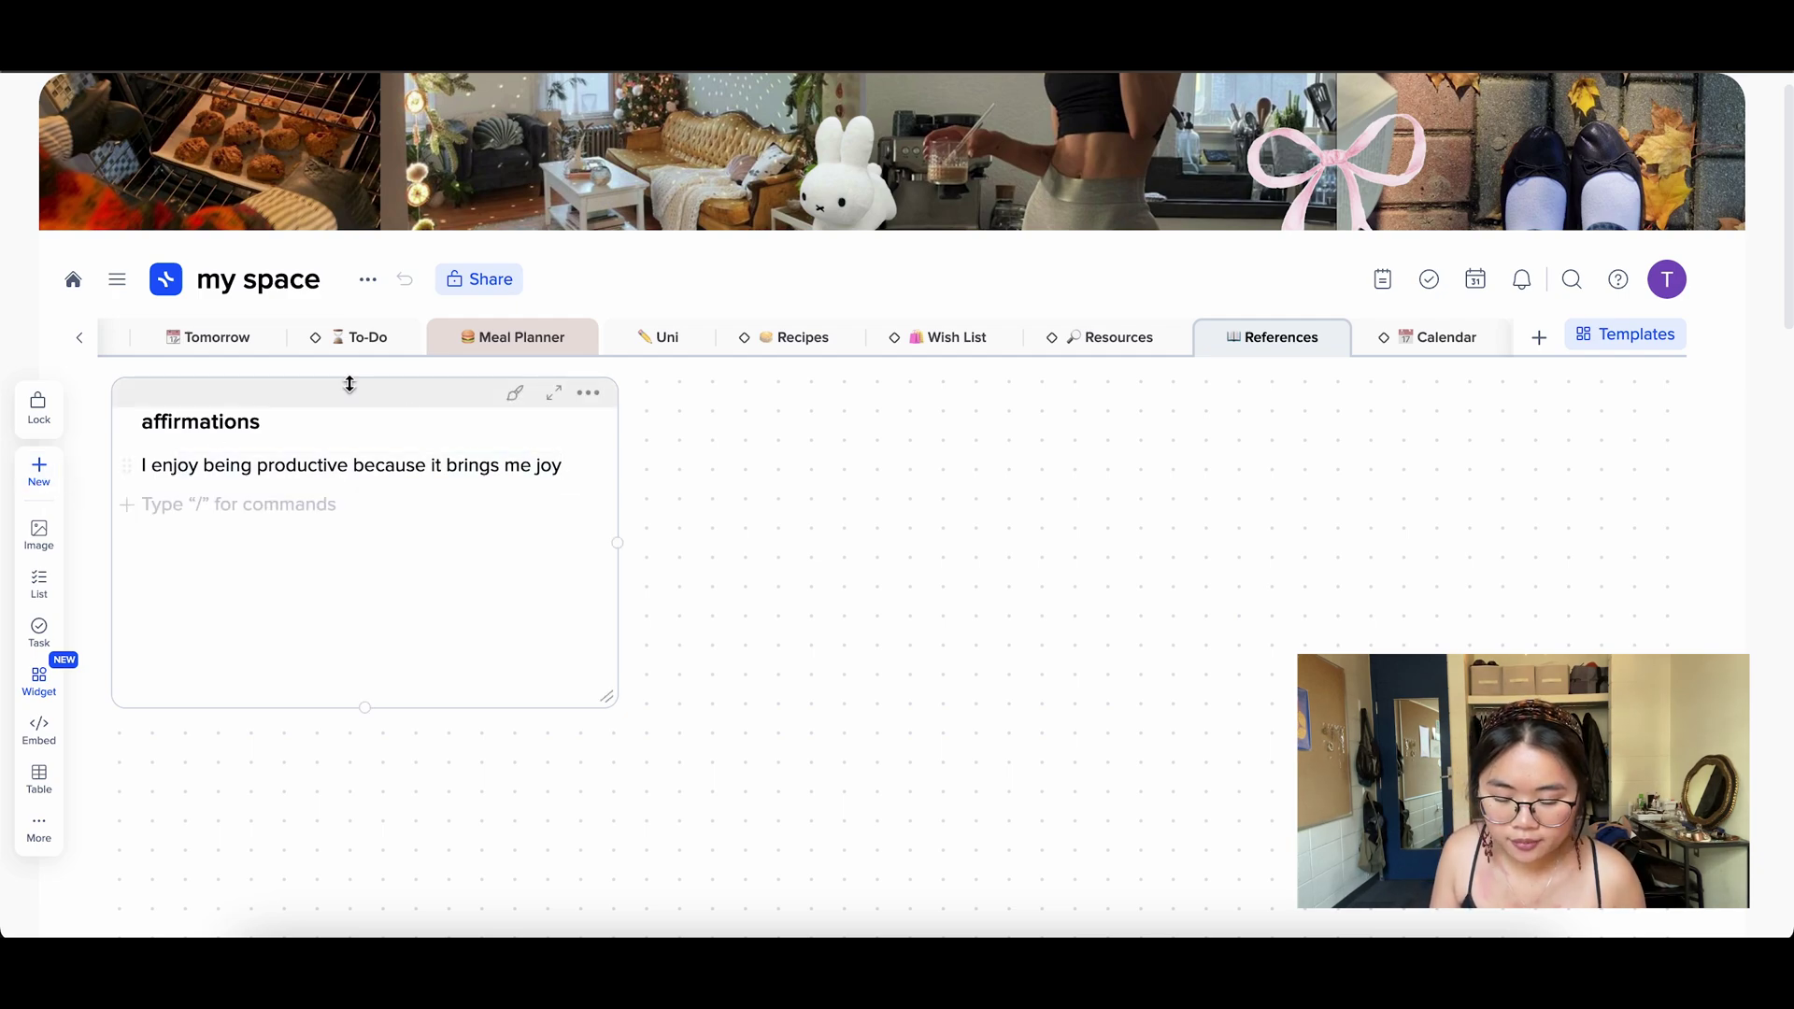
Step: Highlight the affirmation quote on the Today page, and return to the References page
{"action": "scroll", "coordinate": [272, 346], "scroll_direction": "left", "scroll_amount": 3}
{"action": "left_click", "coordinate": [151, 347]}
{"action": "triple_click", "coordinate": [738, 513]}
{"action": "scroll", "coordinate": [1308, 378], "scroll_direction": "right", "scroll_amount": 2}
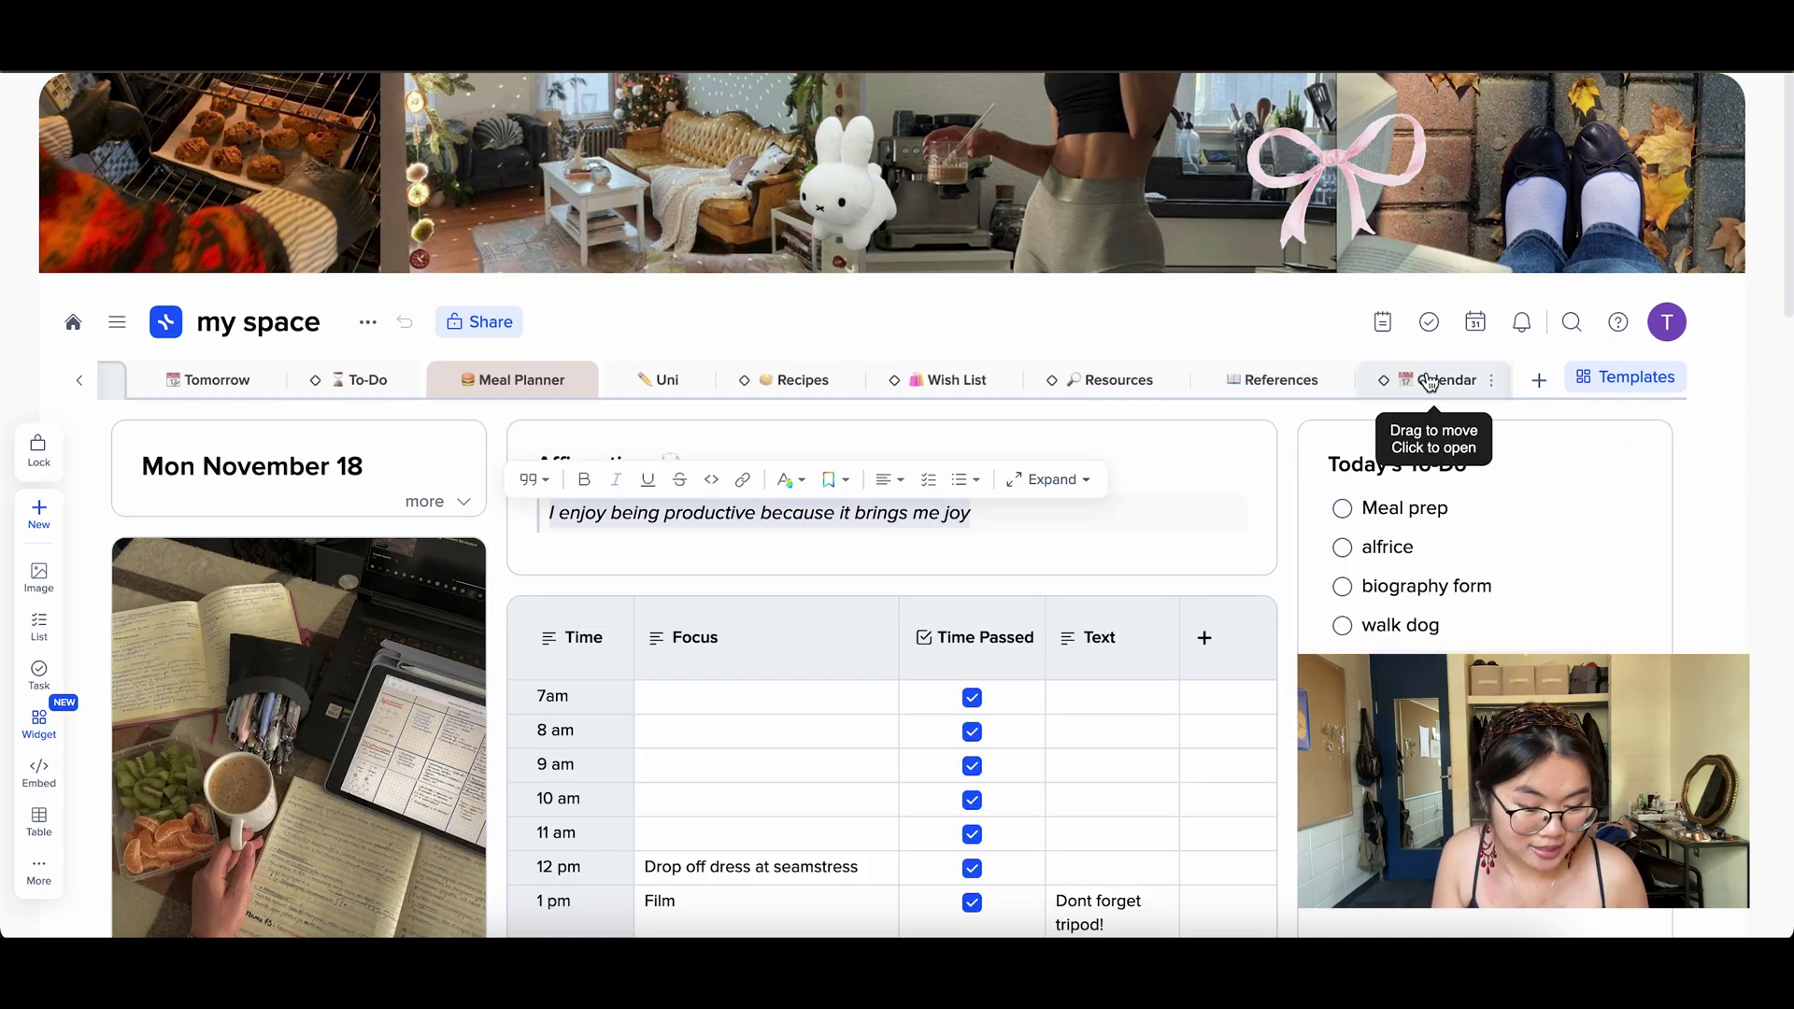
{"action": "left_click", "coordinate": [1233, 381]}
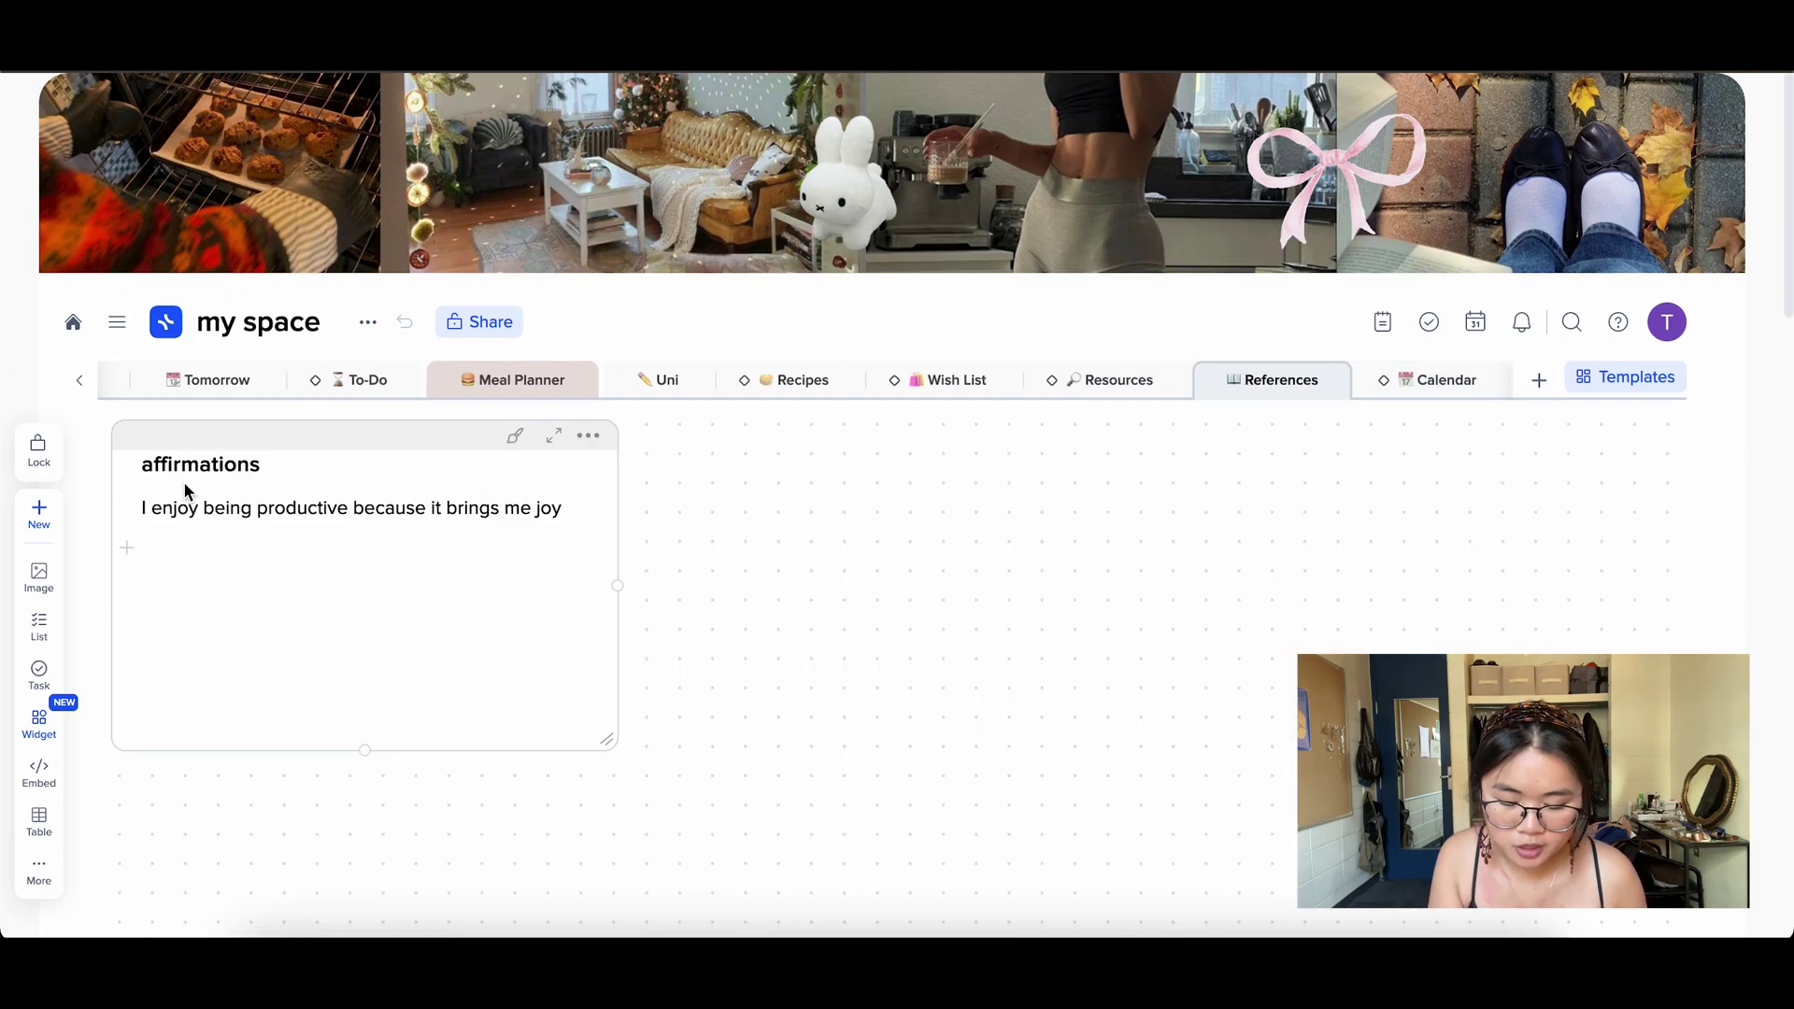